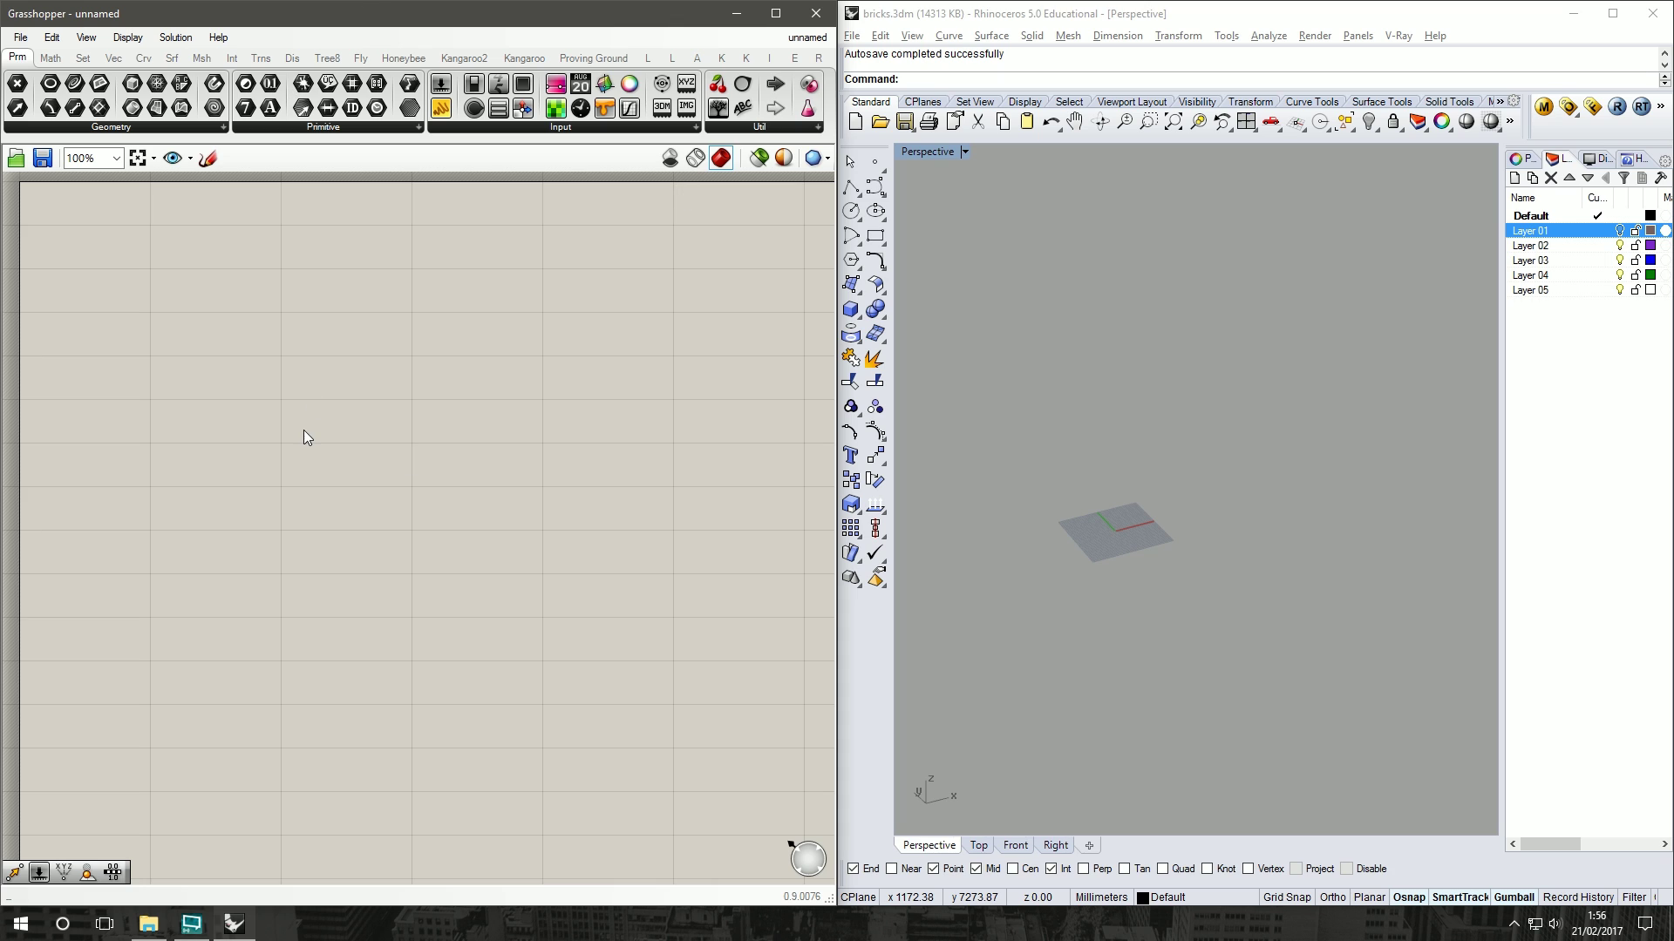
Step: Create a number slider ranging up to 300 with value 230 using 1<230<300
double_click(126, 250)
type("1<230")
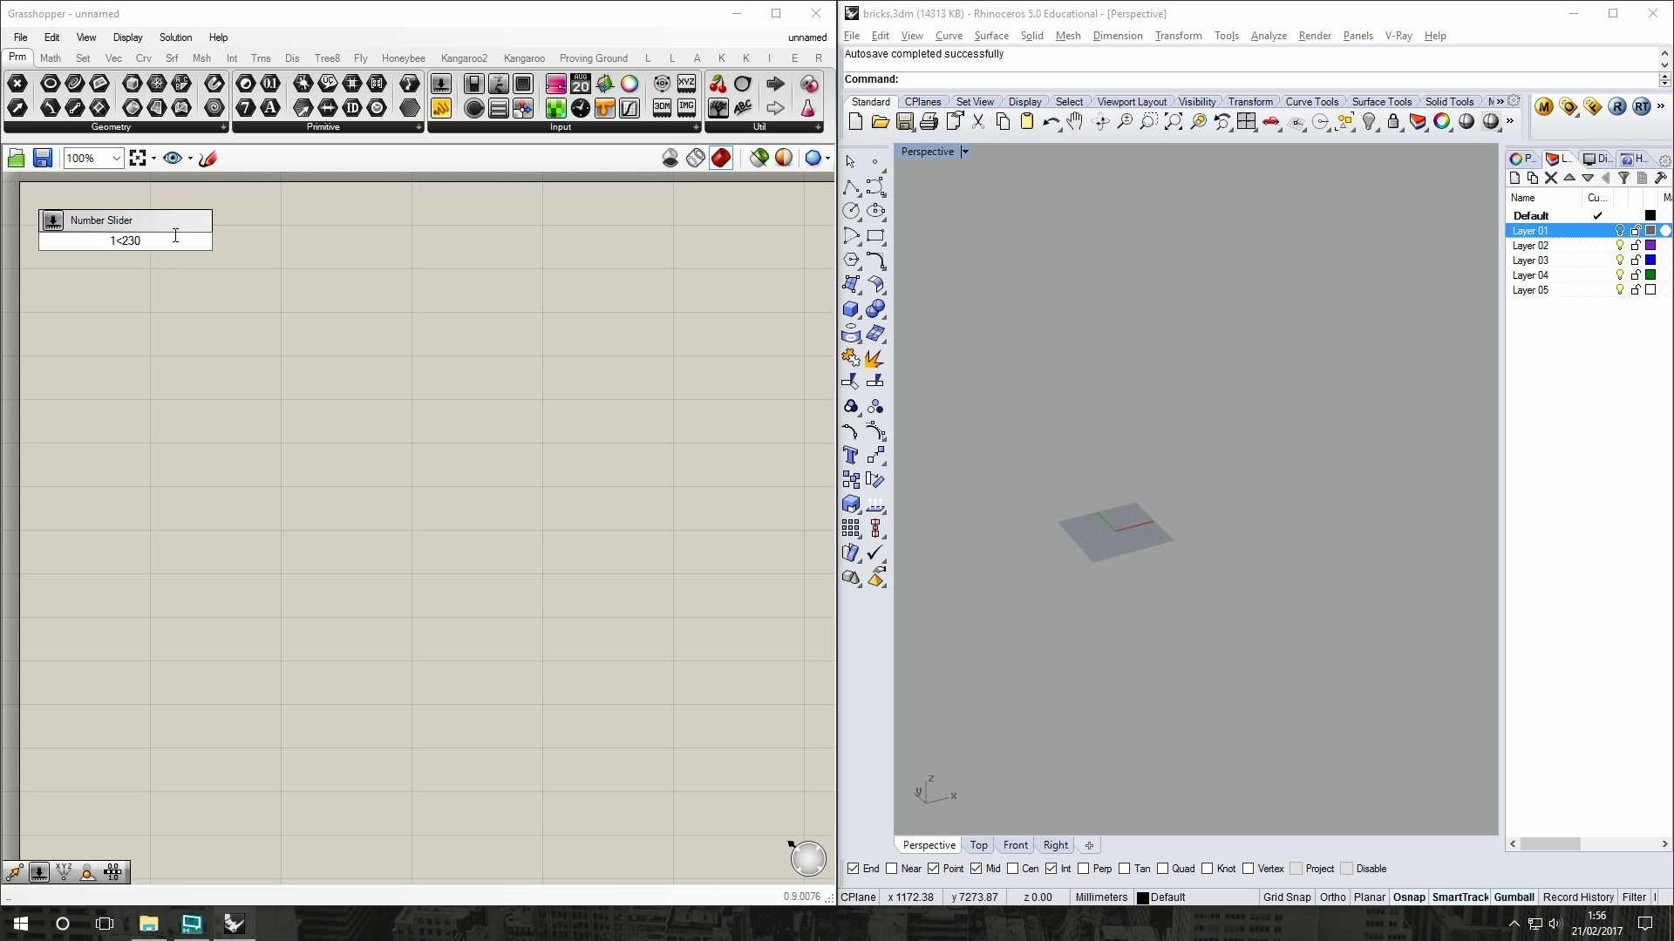
type("<300")
key("Return")
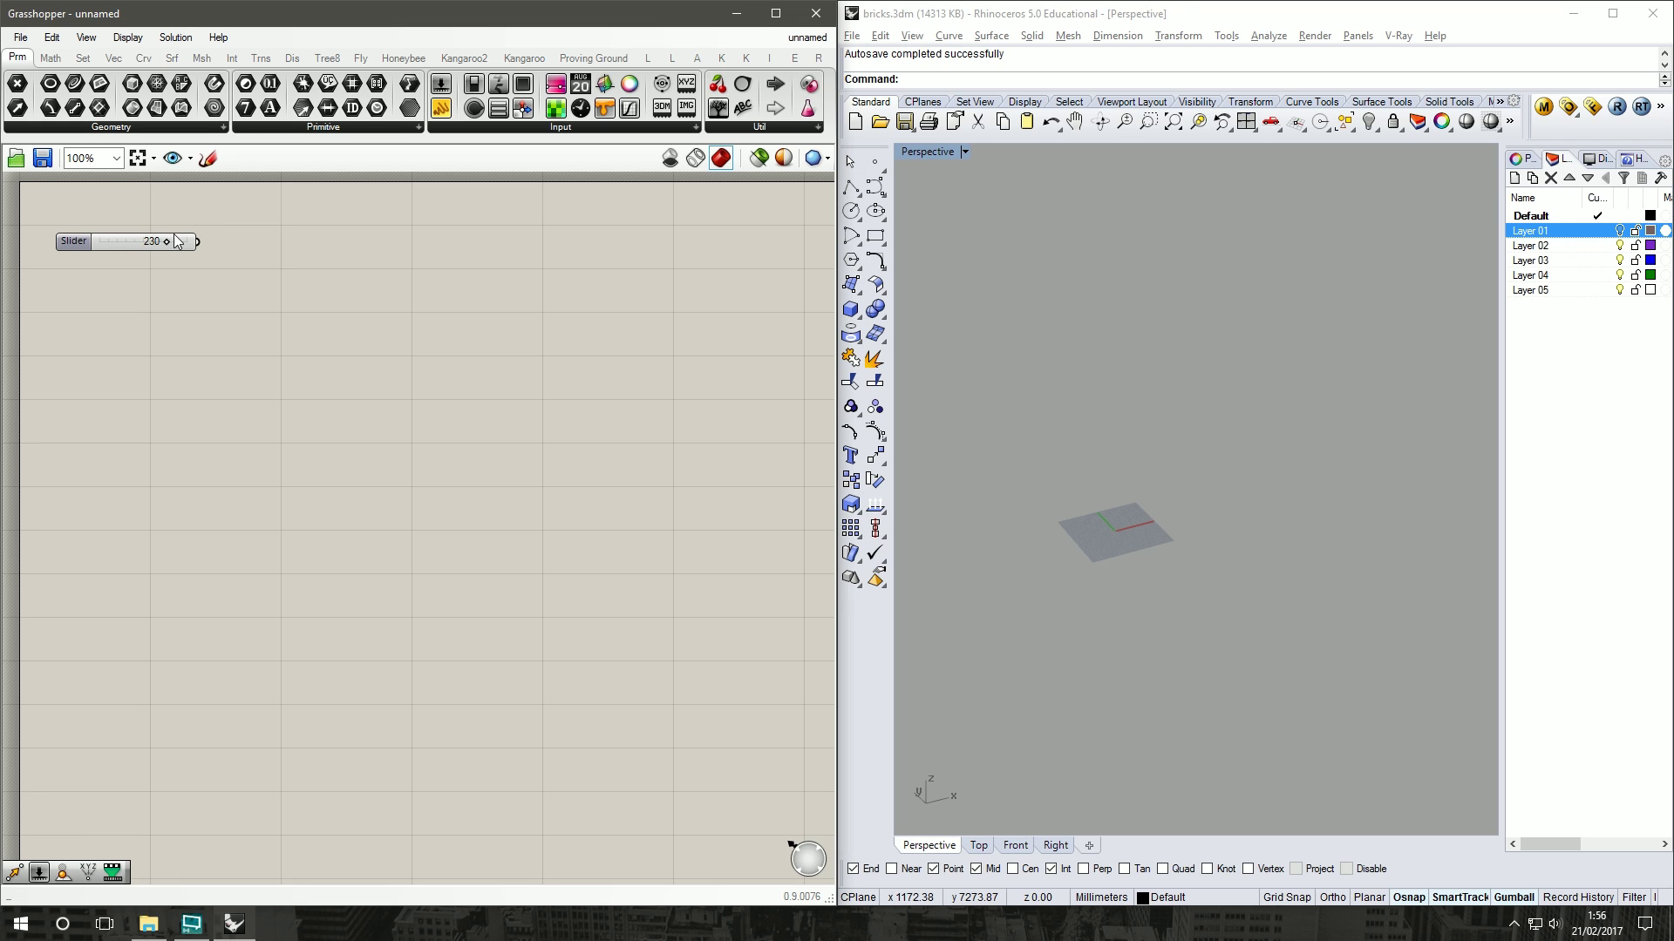
Step: Paste a copy of the slider below the first and set it to 110
left_click(76, 243)
double_click(75, 269)
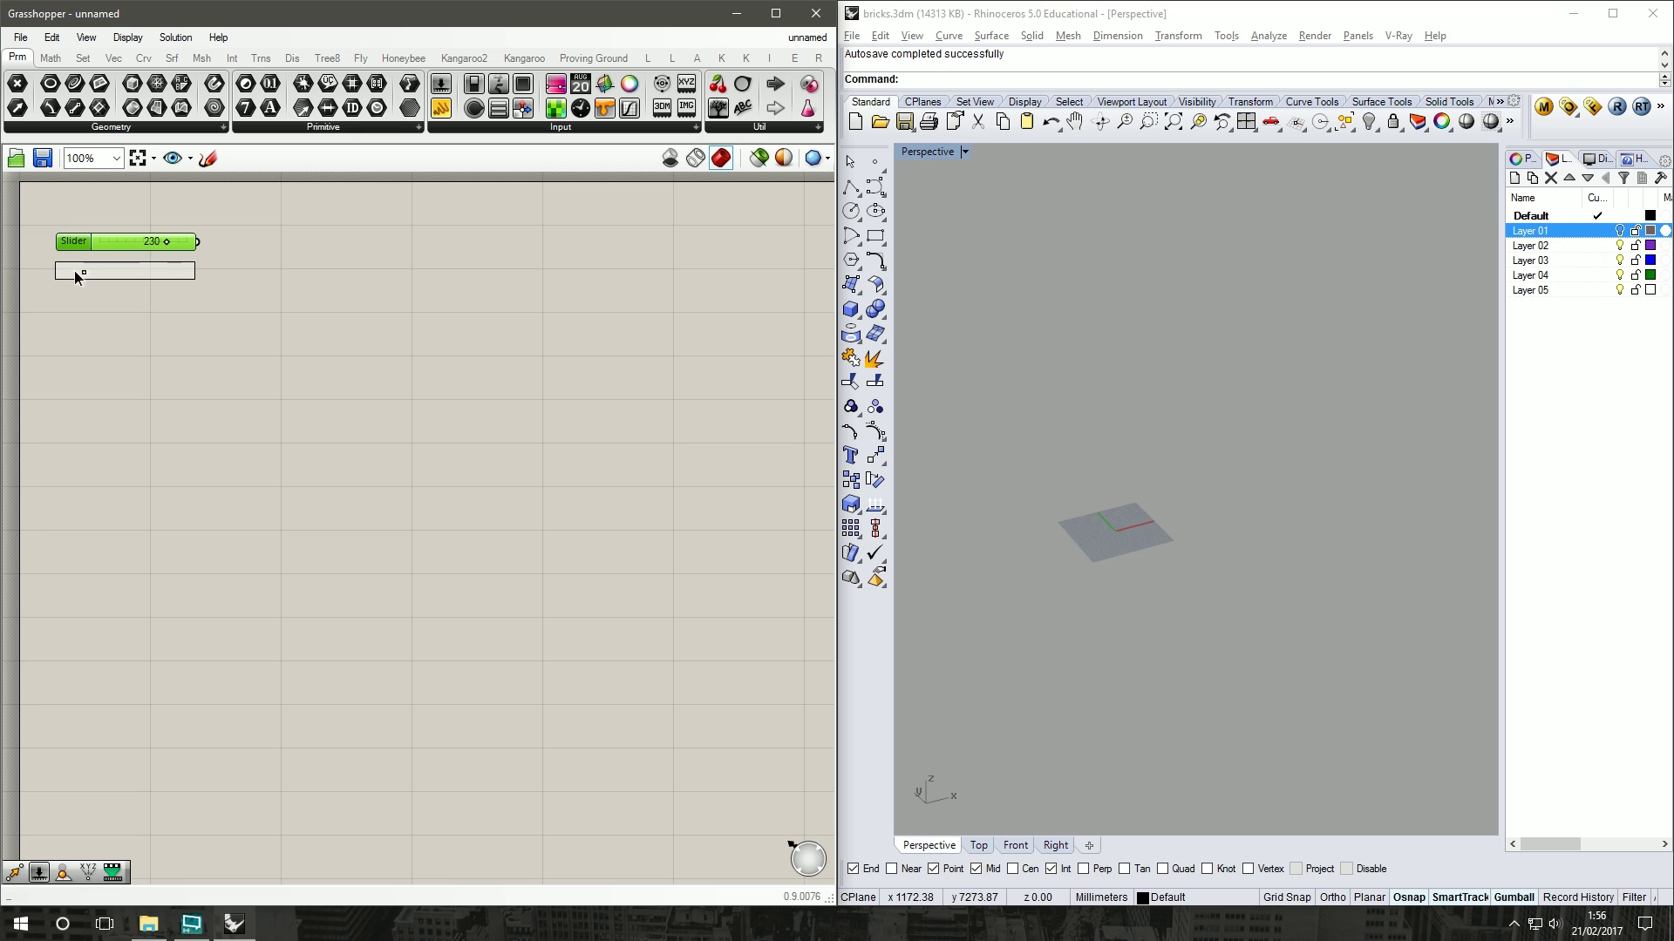
type("1<230<300")
key("Return")
double_click(133, 269)
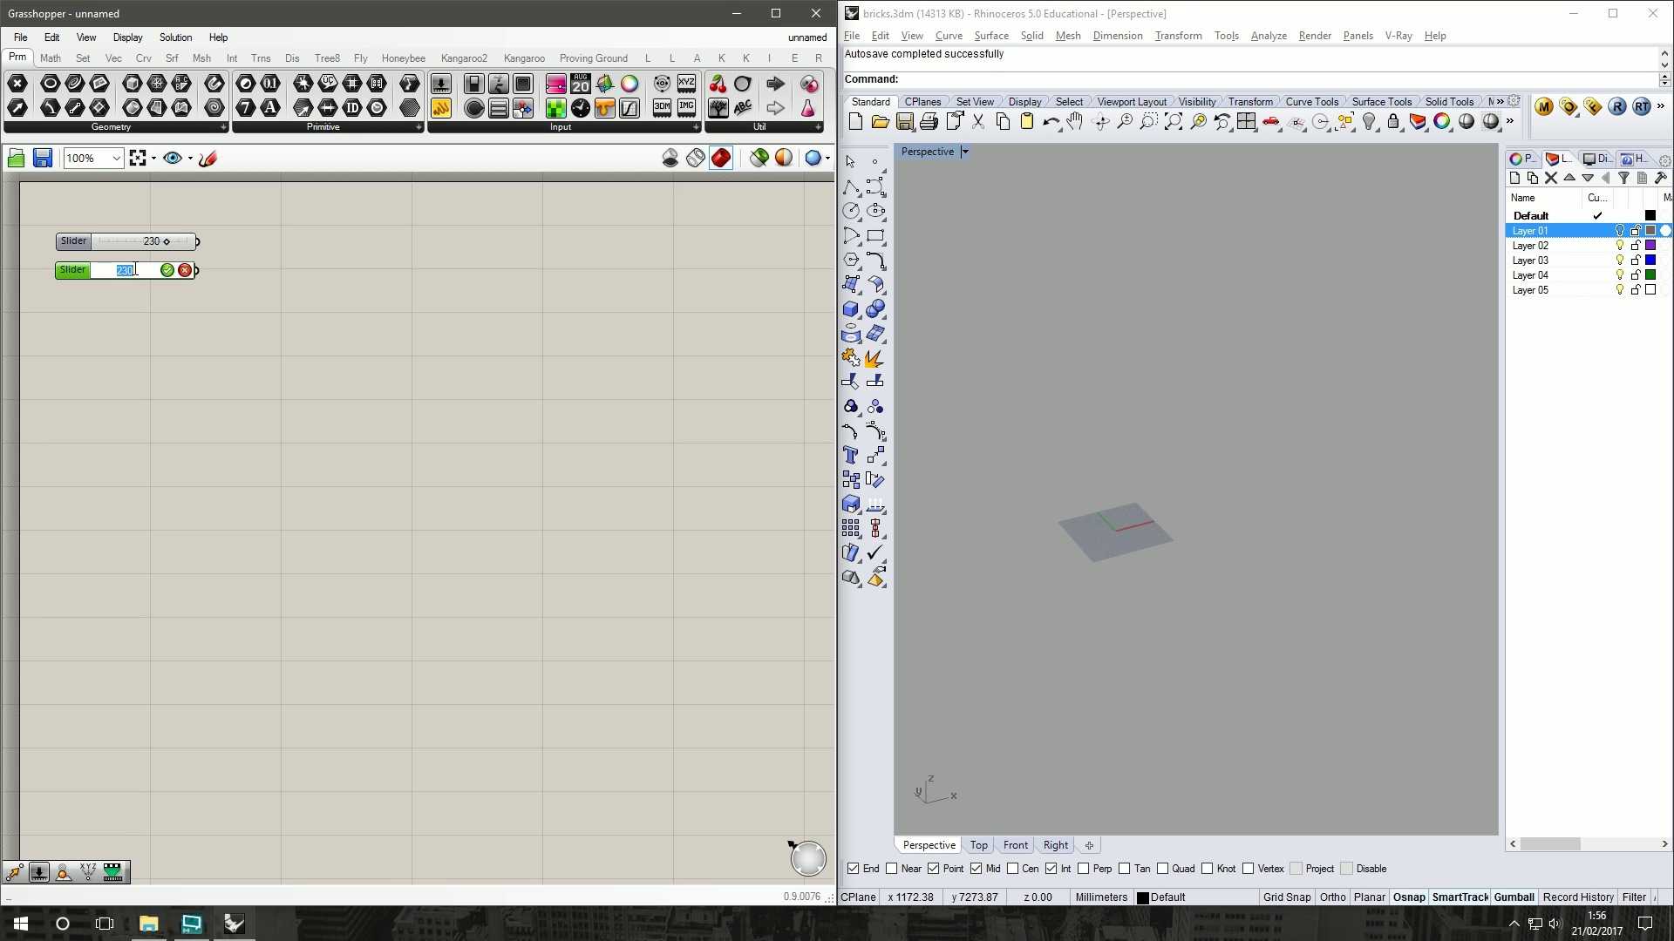
type("110")
left_click(167, 270)
Step: Duplicate the 110 slider into a third slider and set its value to 76
left_click_drag(72, 277, 72, 303, "alt")
double_click(113, 302)
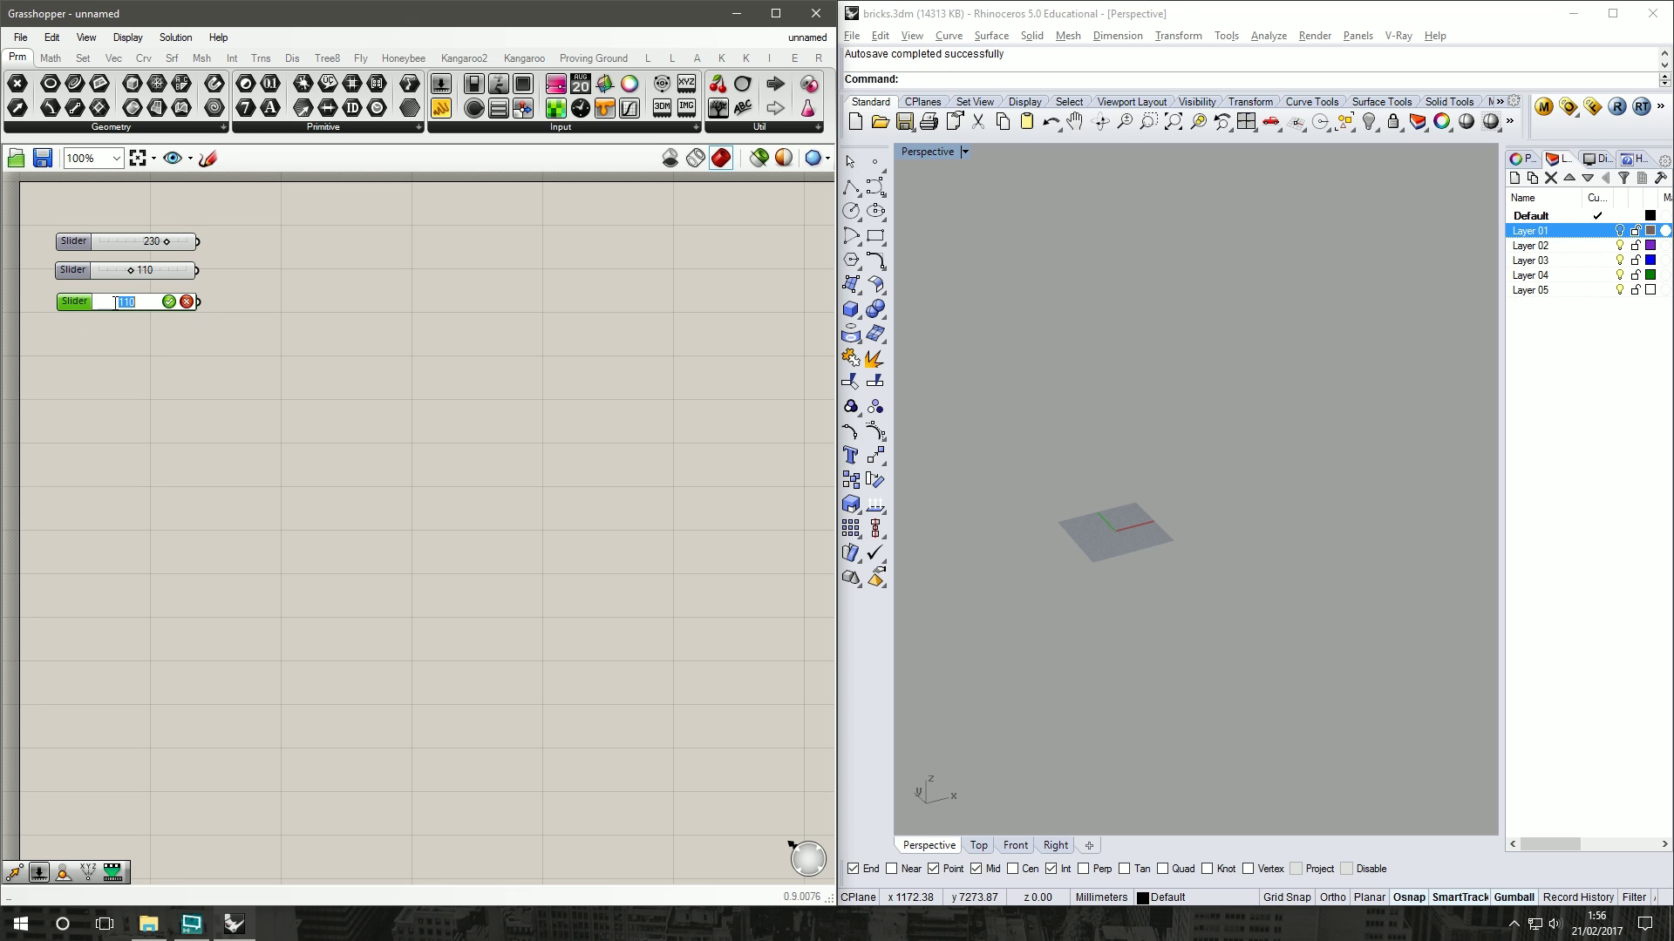
type("76")
double_click(102, 301)
type("78")
key("Return")
left_click_drag(128, 301, 121, 303)
double_click(138, 301)
type("76")
left_click(168, 301)
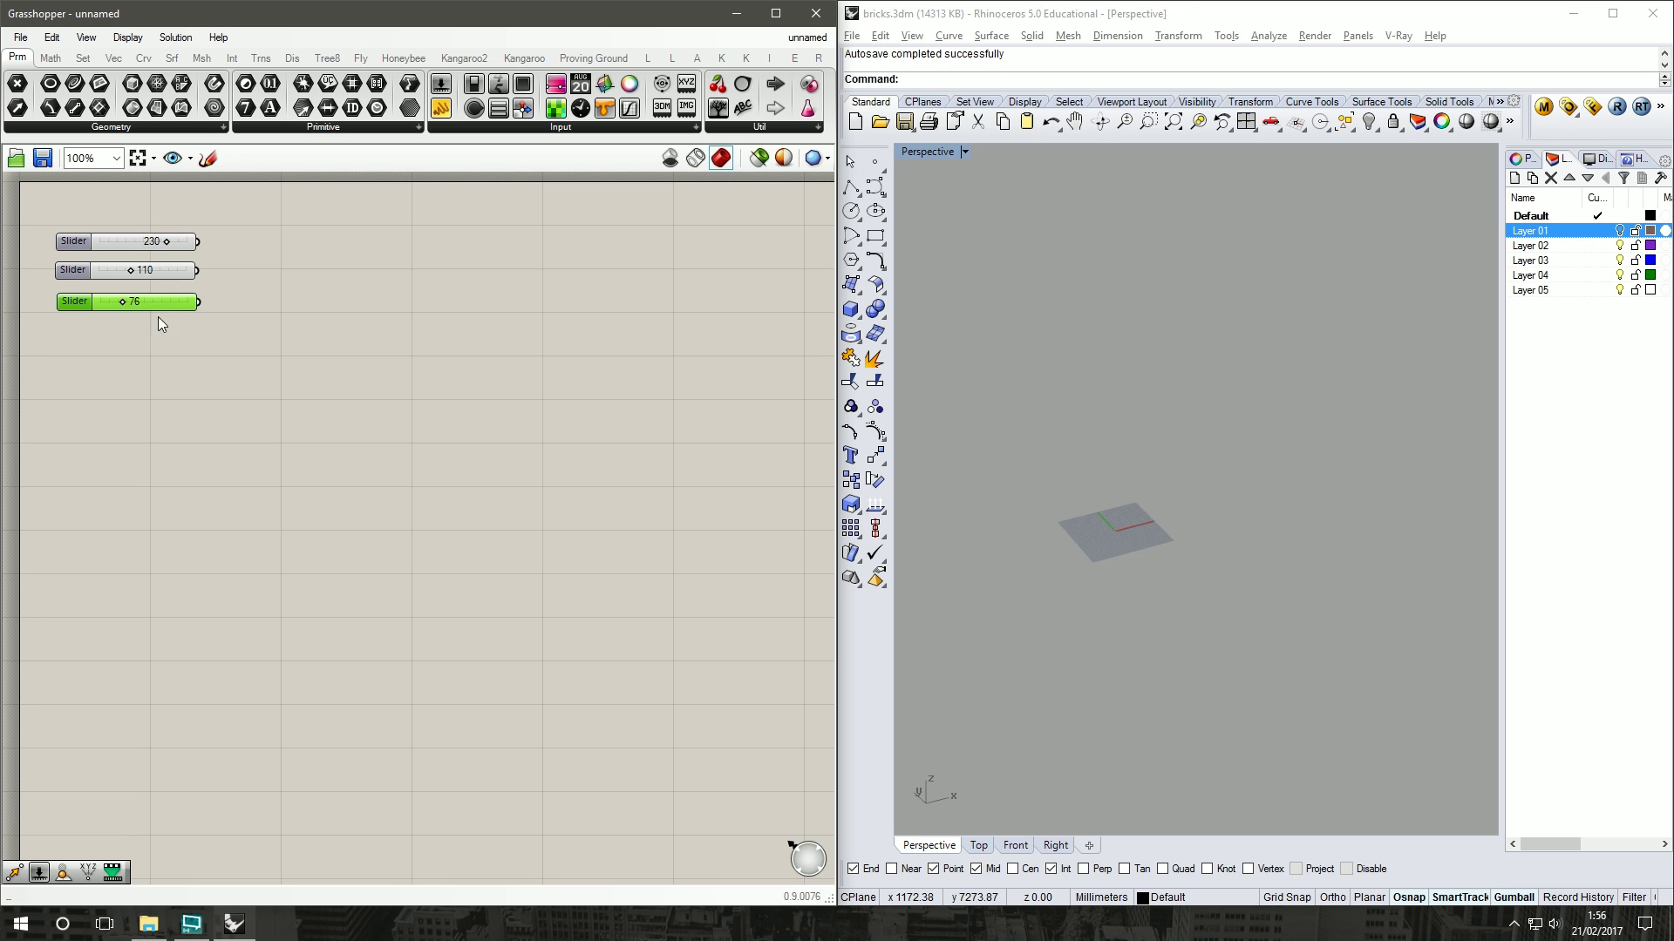
Step: Name the 230, 110 and 76 sliders Length, Width and Height
right_click(78, 246)
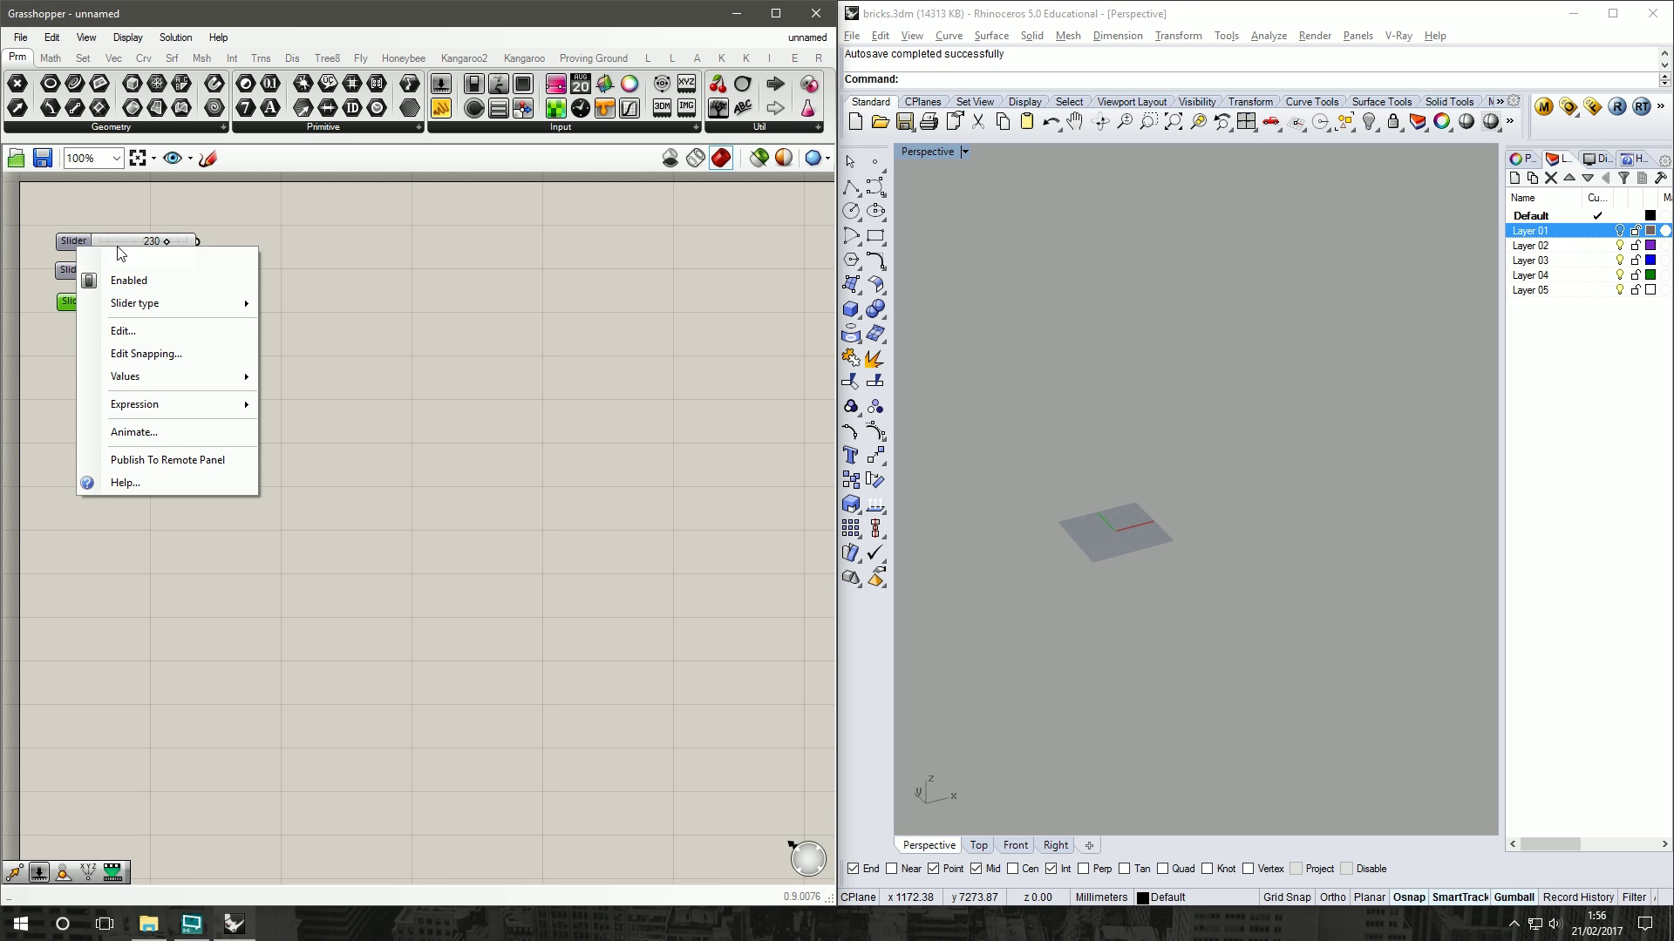
type("Length")
left_click(270, 223)
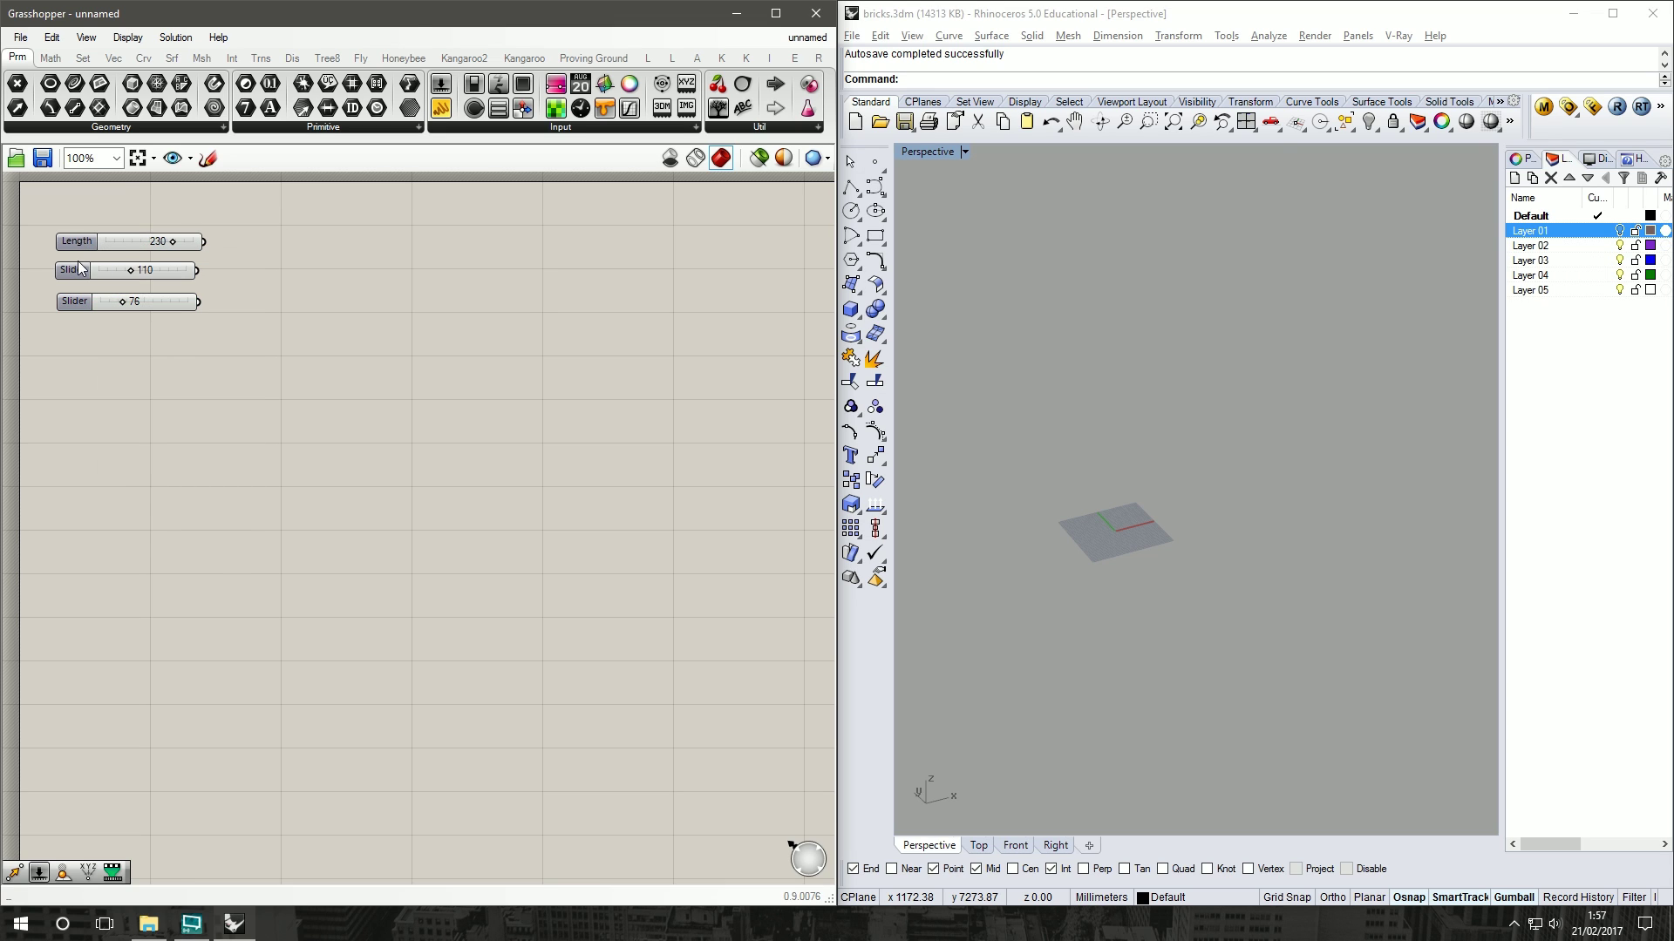
right_click(81, 270)
type("W")
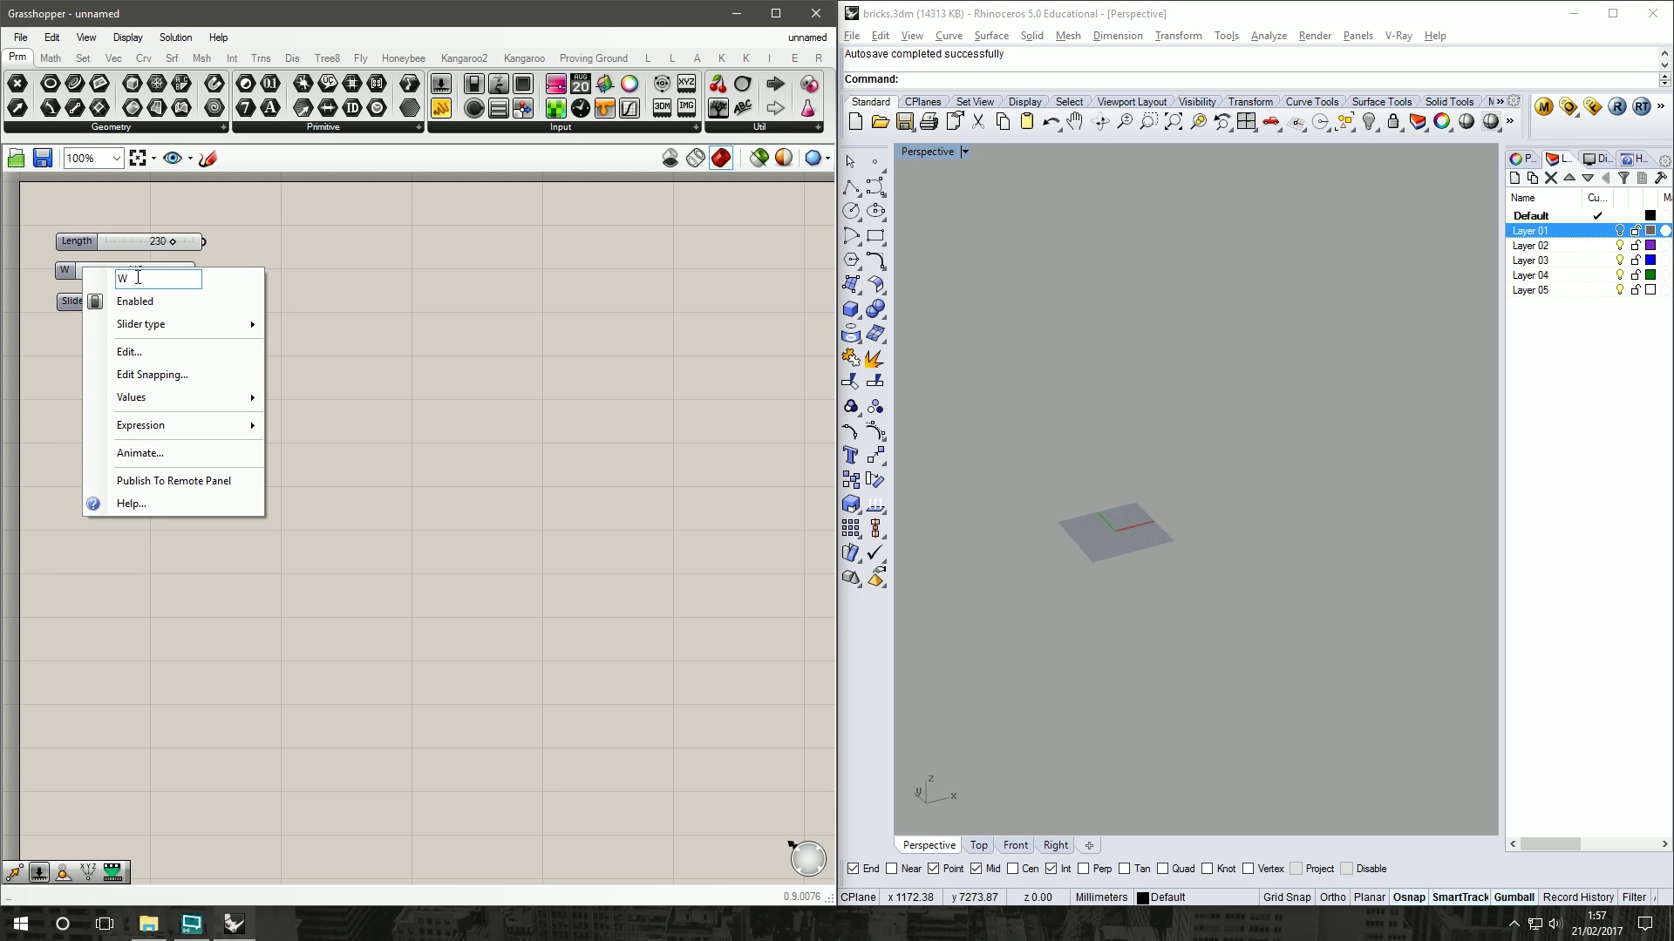
type("idth")
left_click(315, 252)
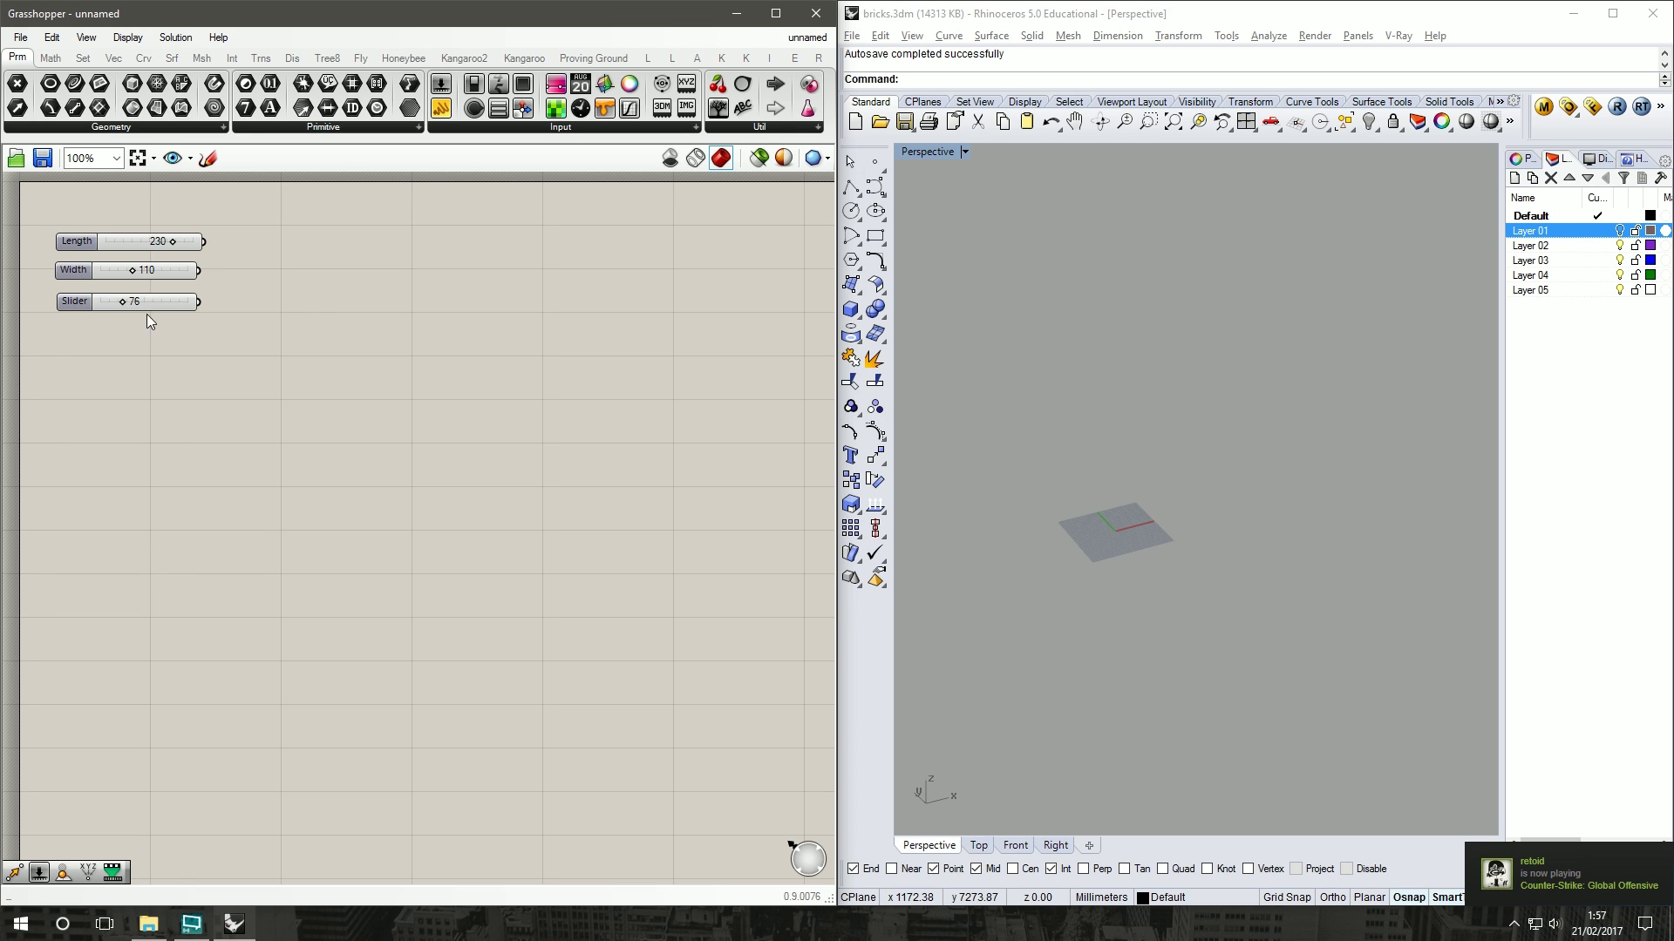
right_click(80, 300)
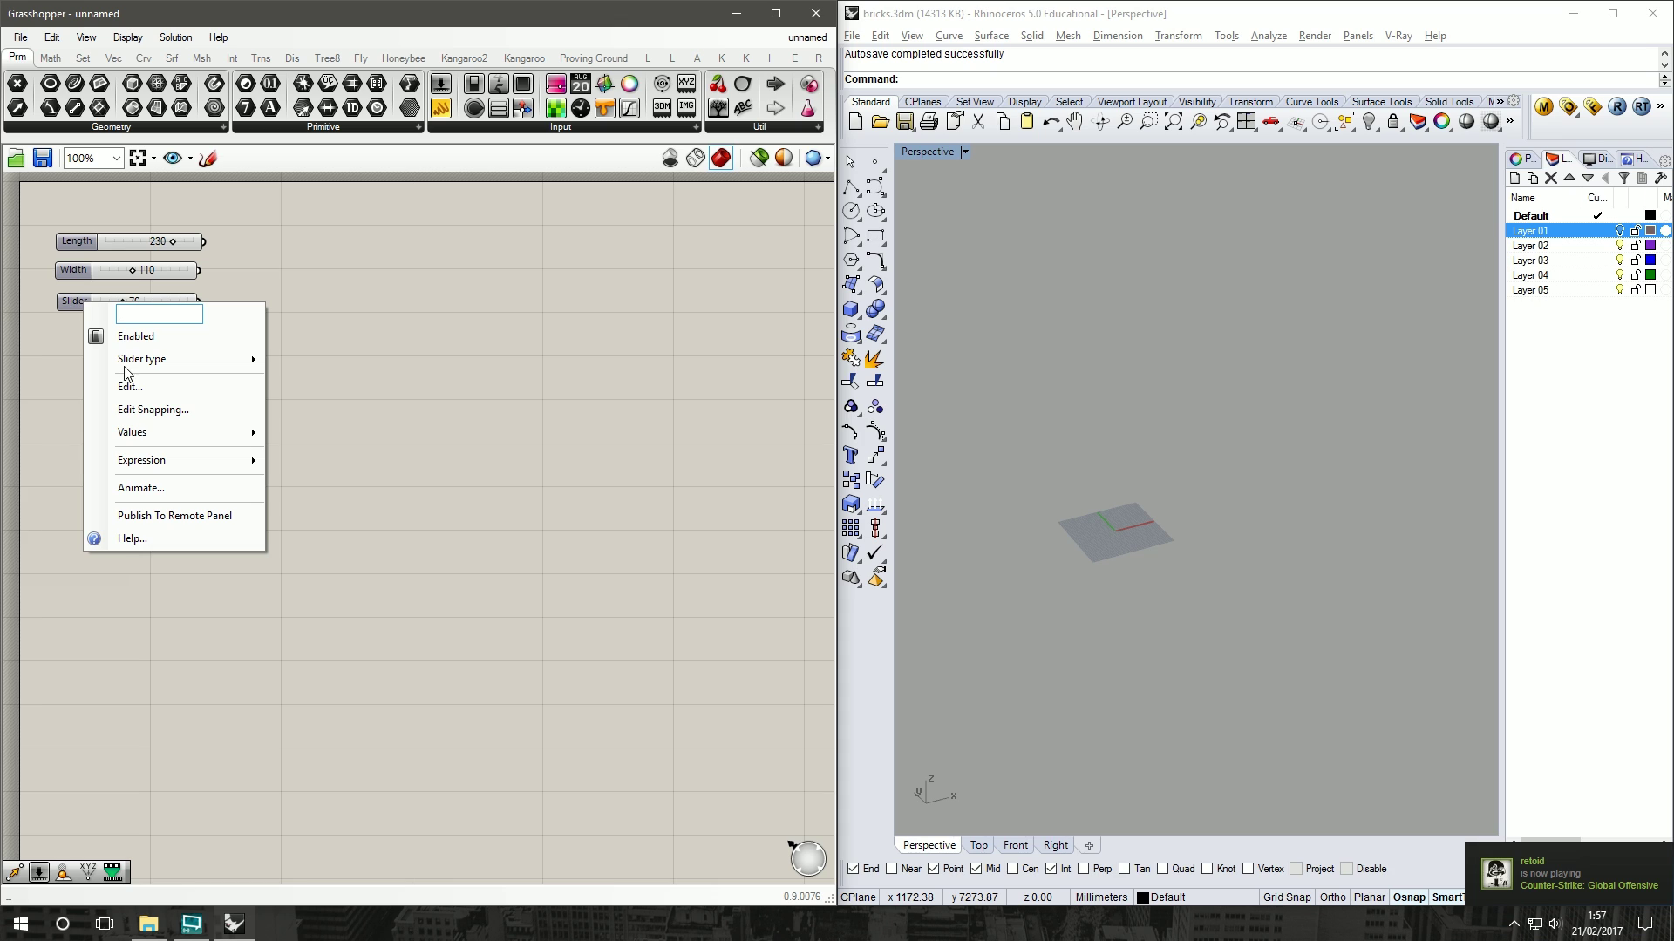
type("Height")
Step: Left-align the three sliders and space them evenly
left_click_drag(82, 306, 80, 295)
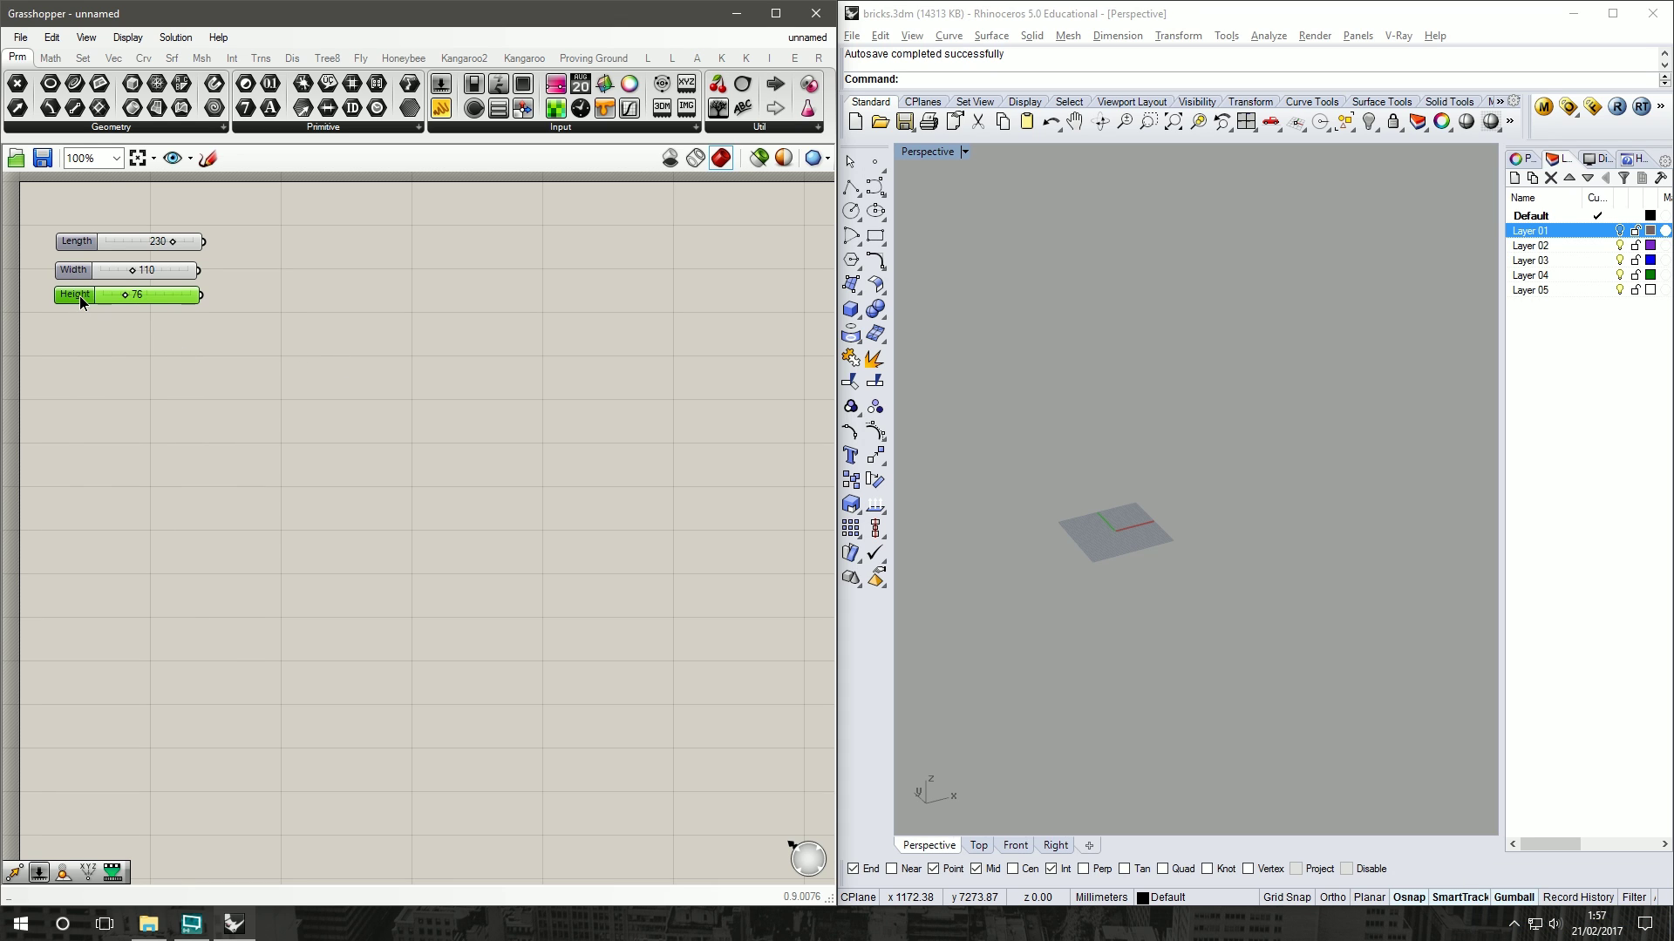
left_click_drag(103, 204, 104, 338)
left_click(116, 313)
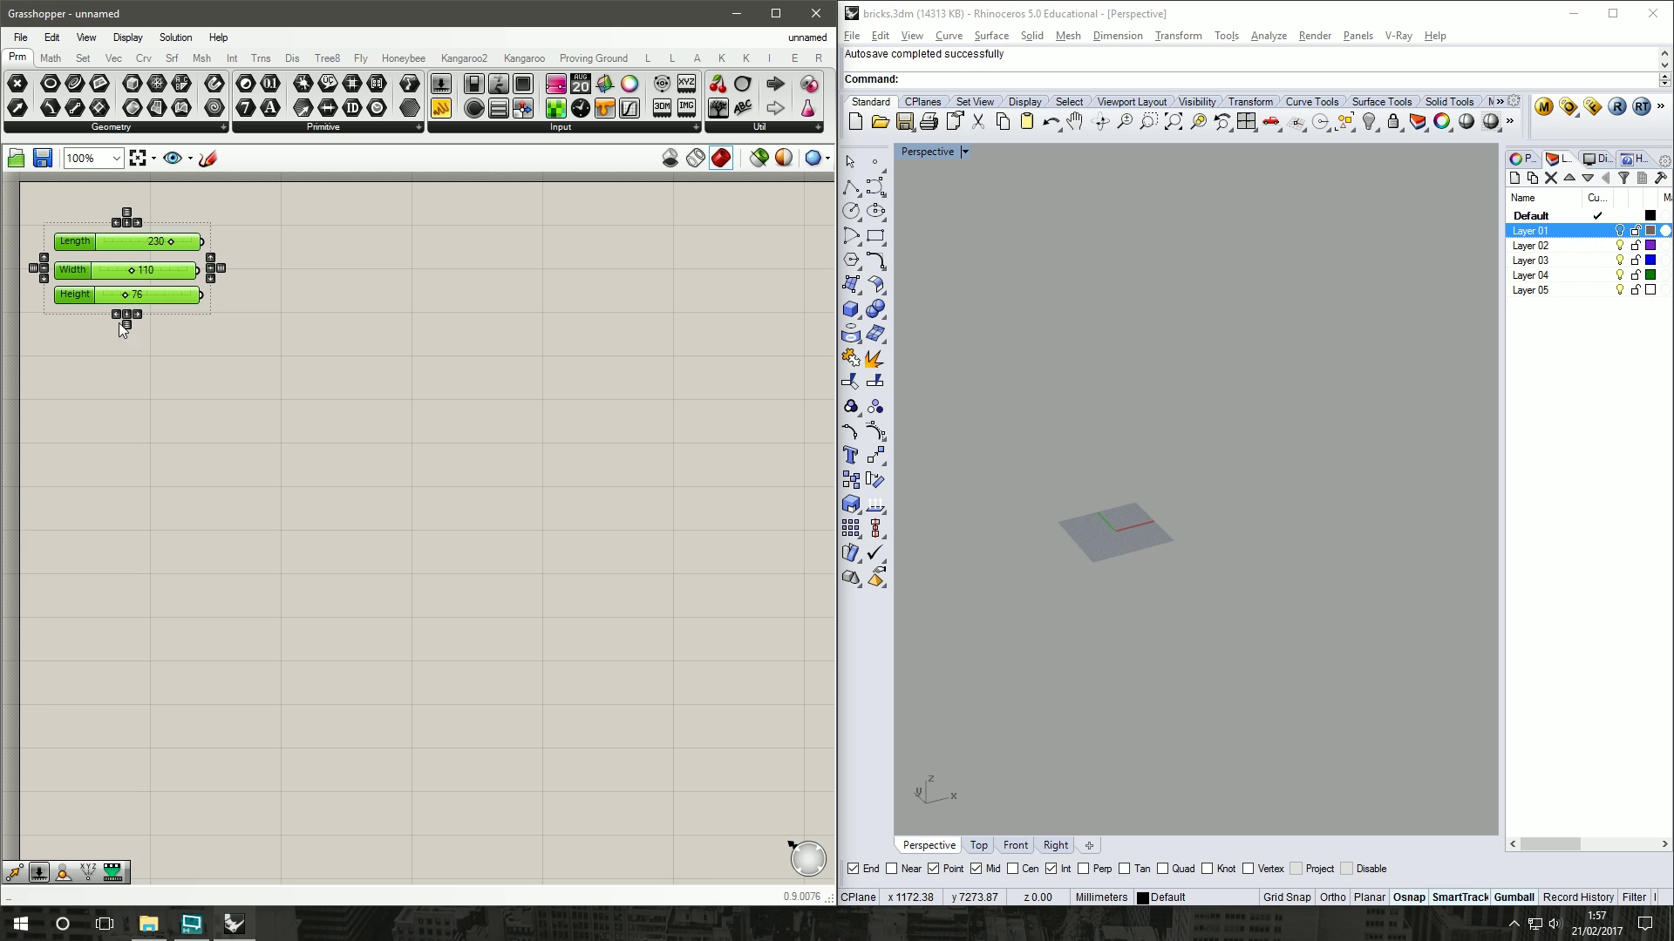
left_click(128, 323)
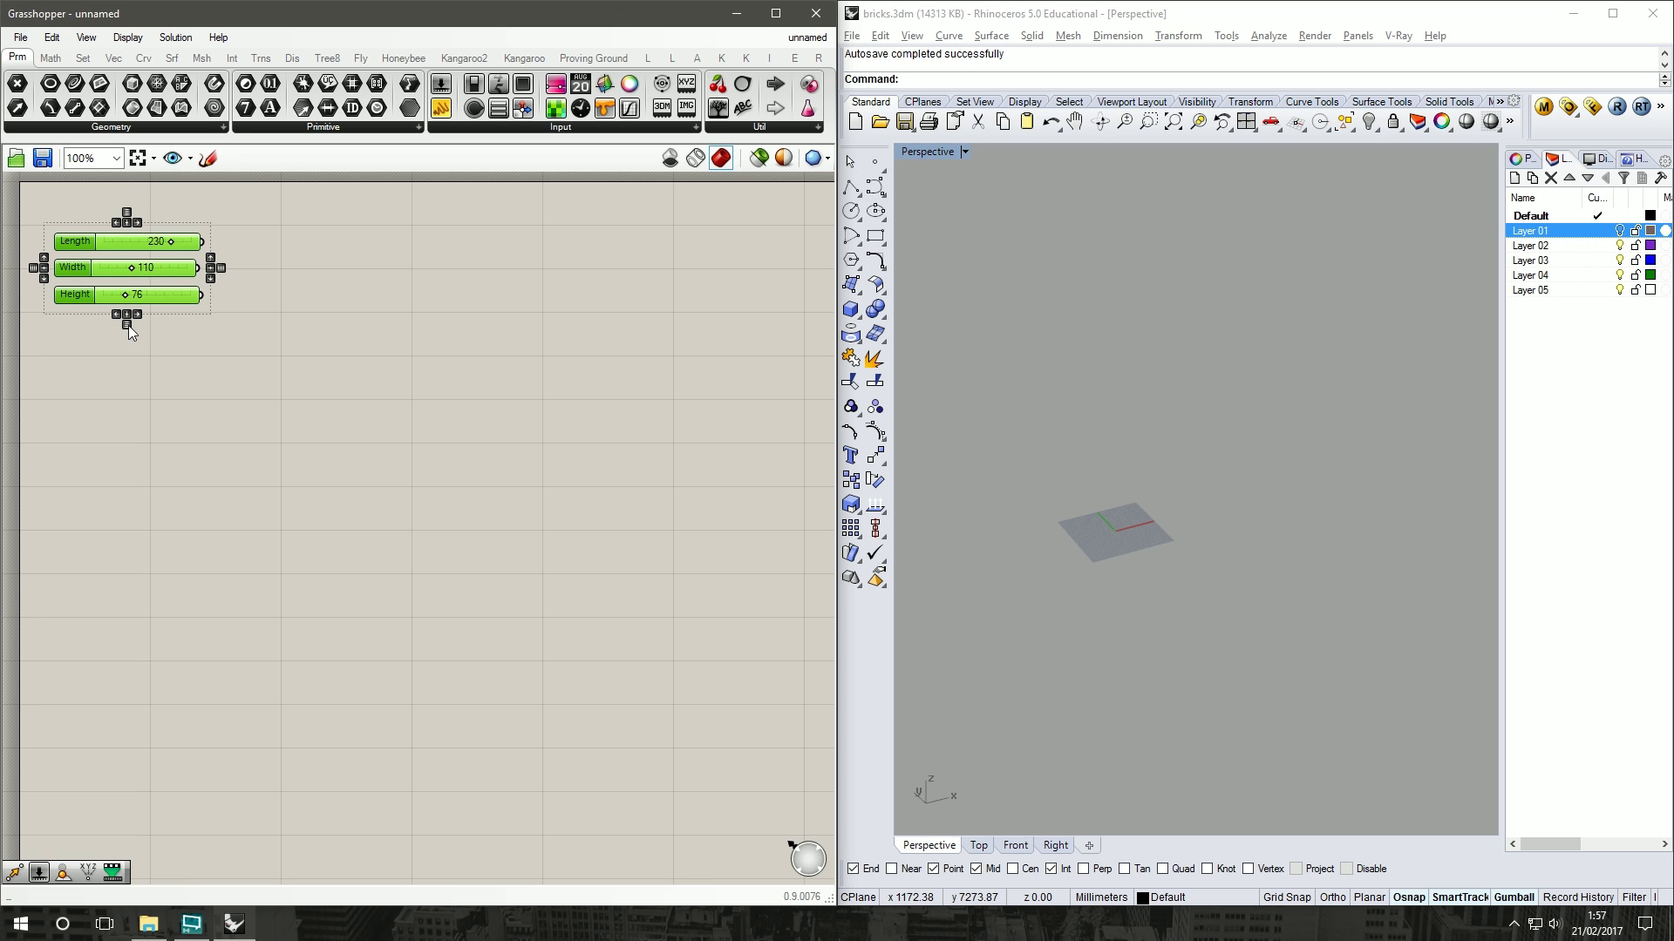
left_click(434, 535)
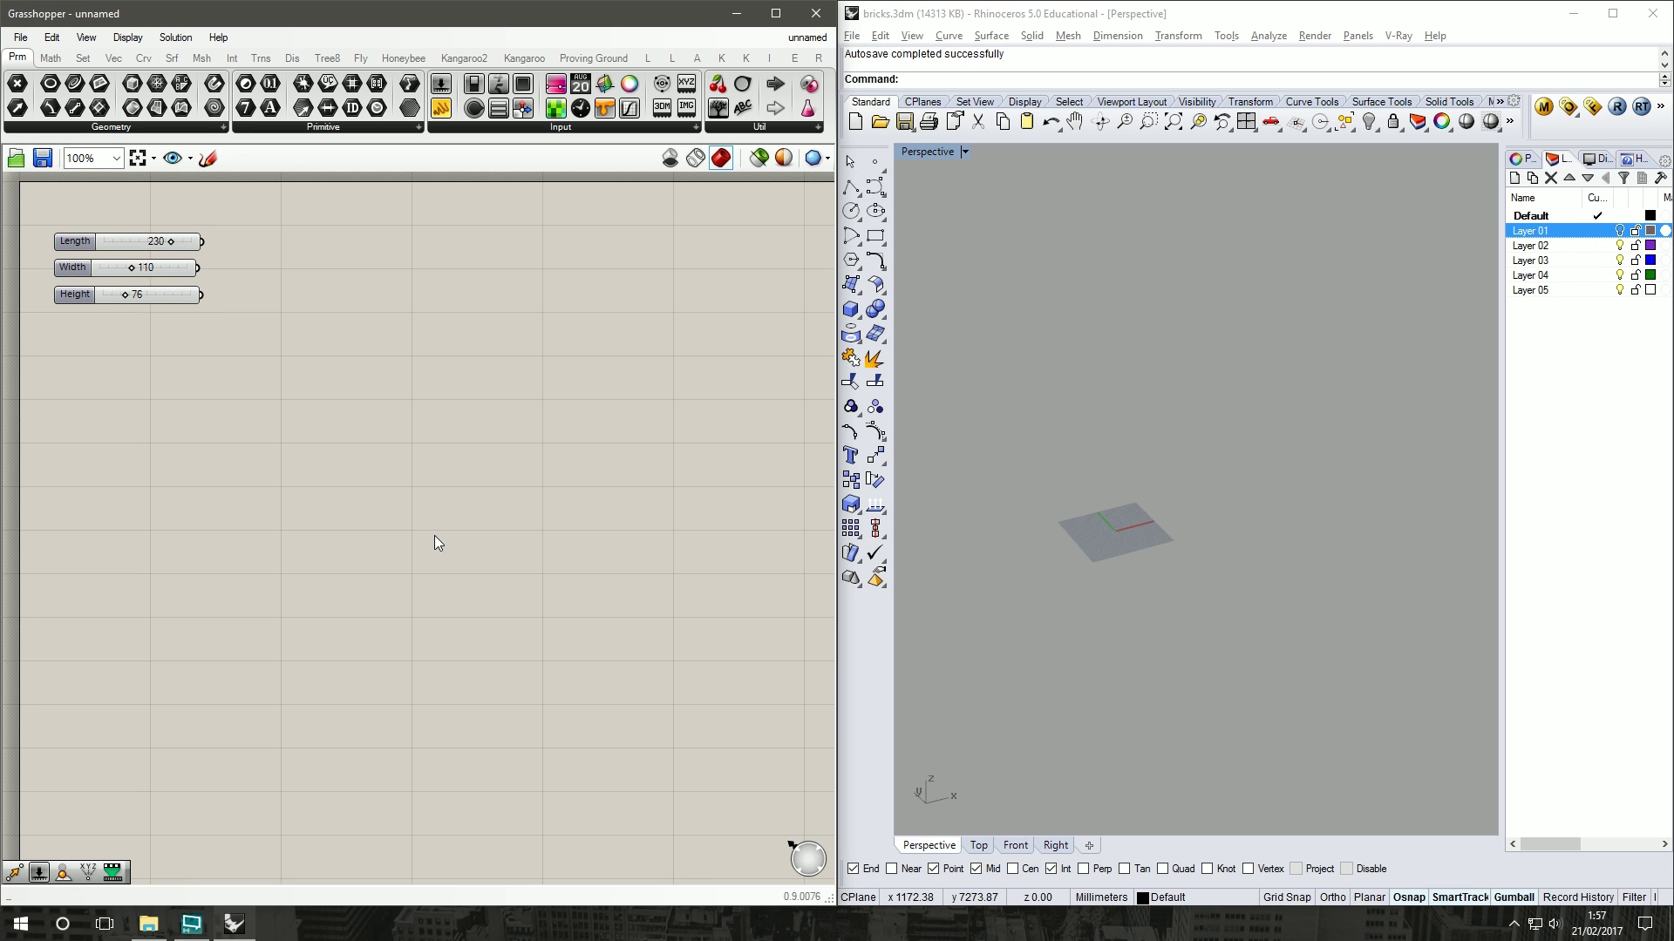
Step: Add a Rectangle component with Length wired to X and Width to Y
left_click(156, 68)
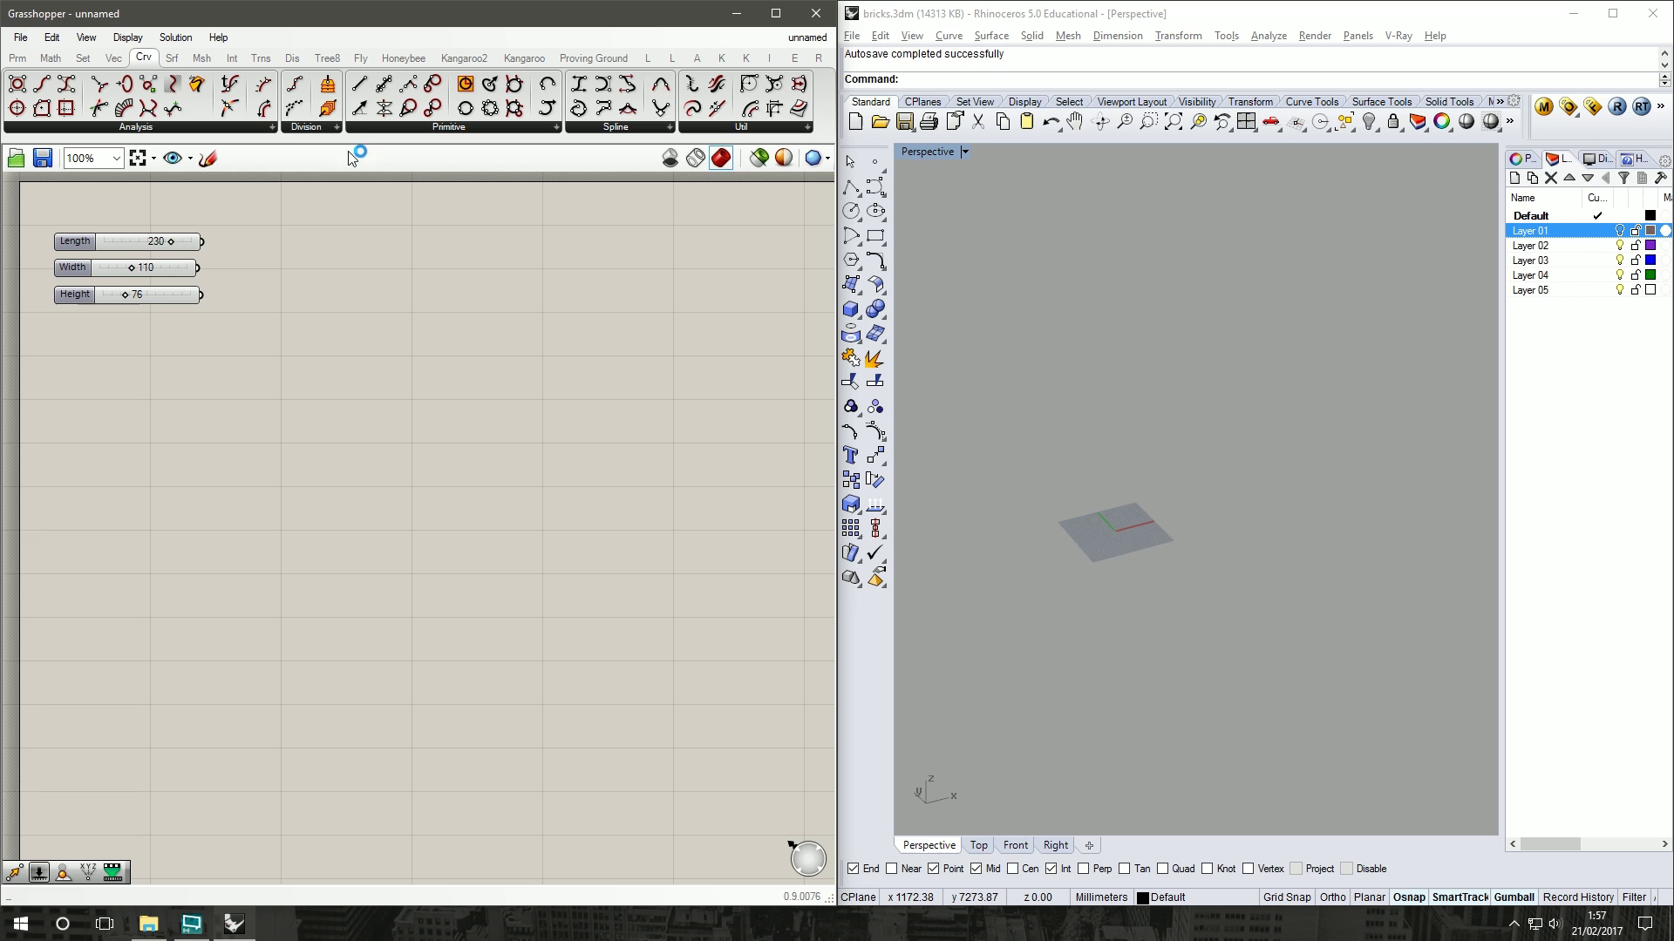
left_click(479, 126)
left_click_drag(518, 456, 327, 255)
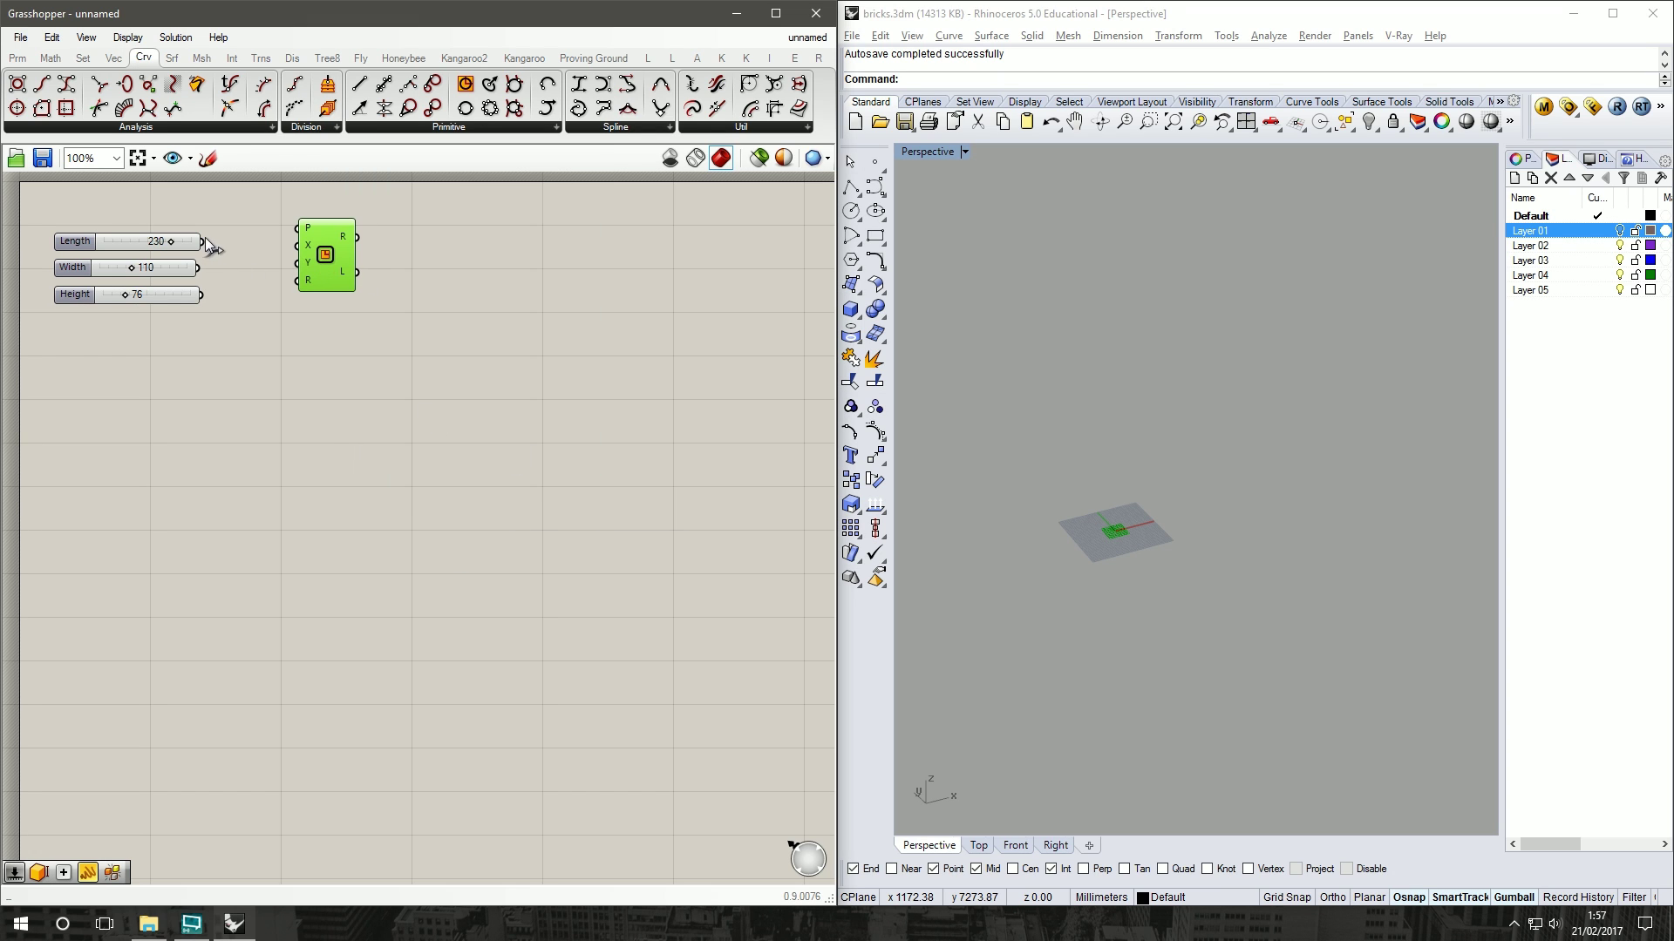
left_click_drag(201, 242, 298, 245)
left_click_drag(199, 267, 281, 255)
left_click(368, 233)
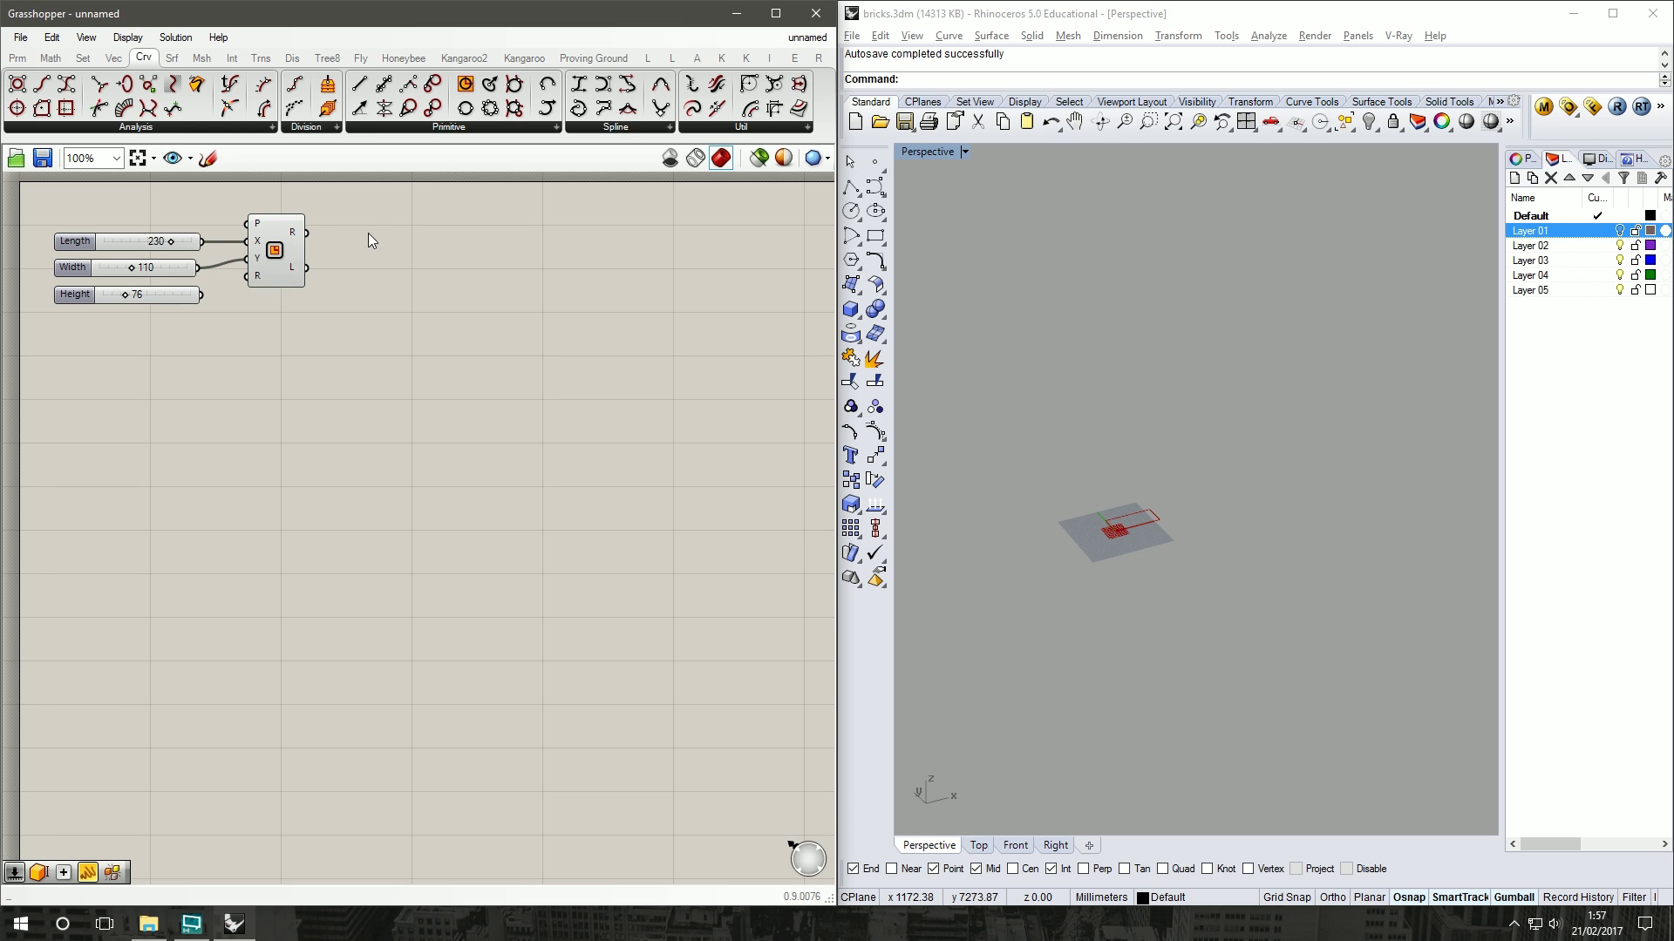
left_click(171, 57)
Step: Add a Box Rectangle fed by the Rectangle as base and Height as box height
left_click(628, 129)
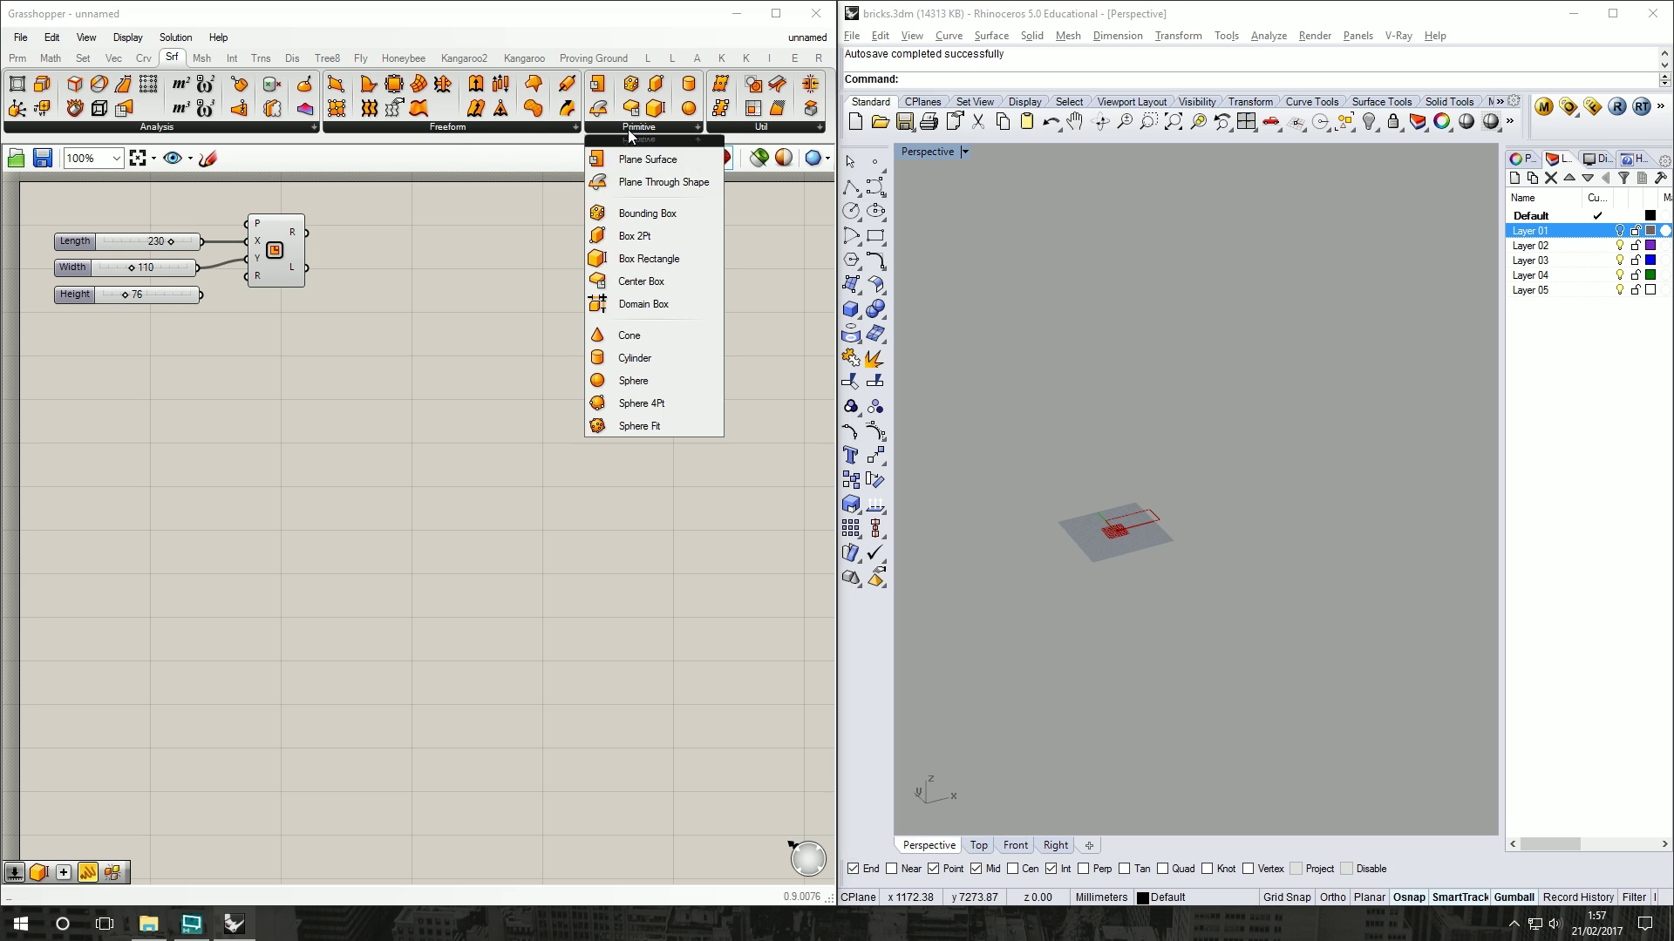
left_click(645, 251)
left_click(399, 275)
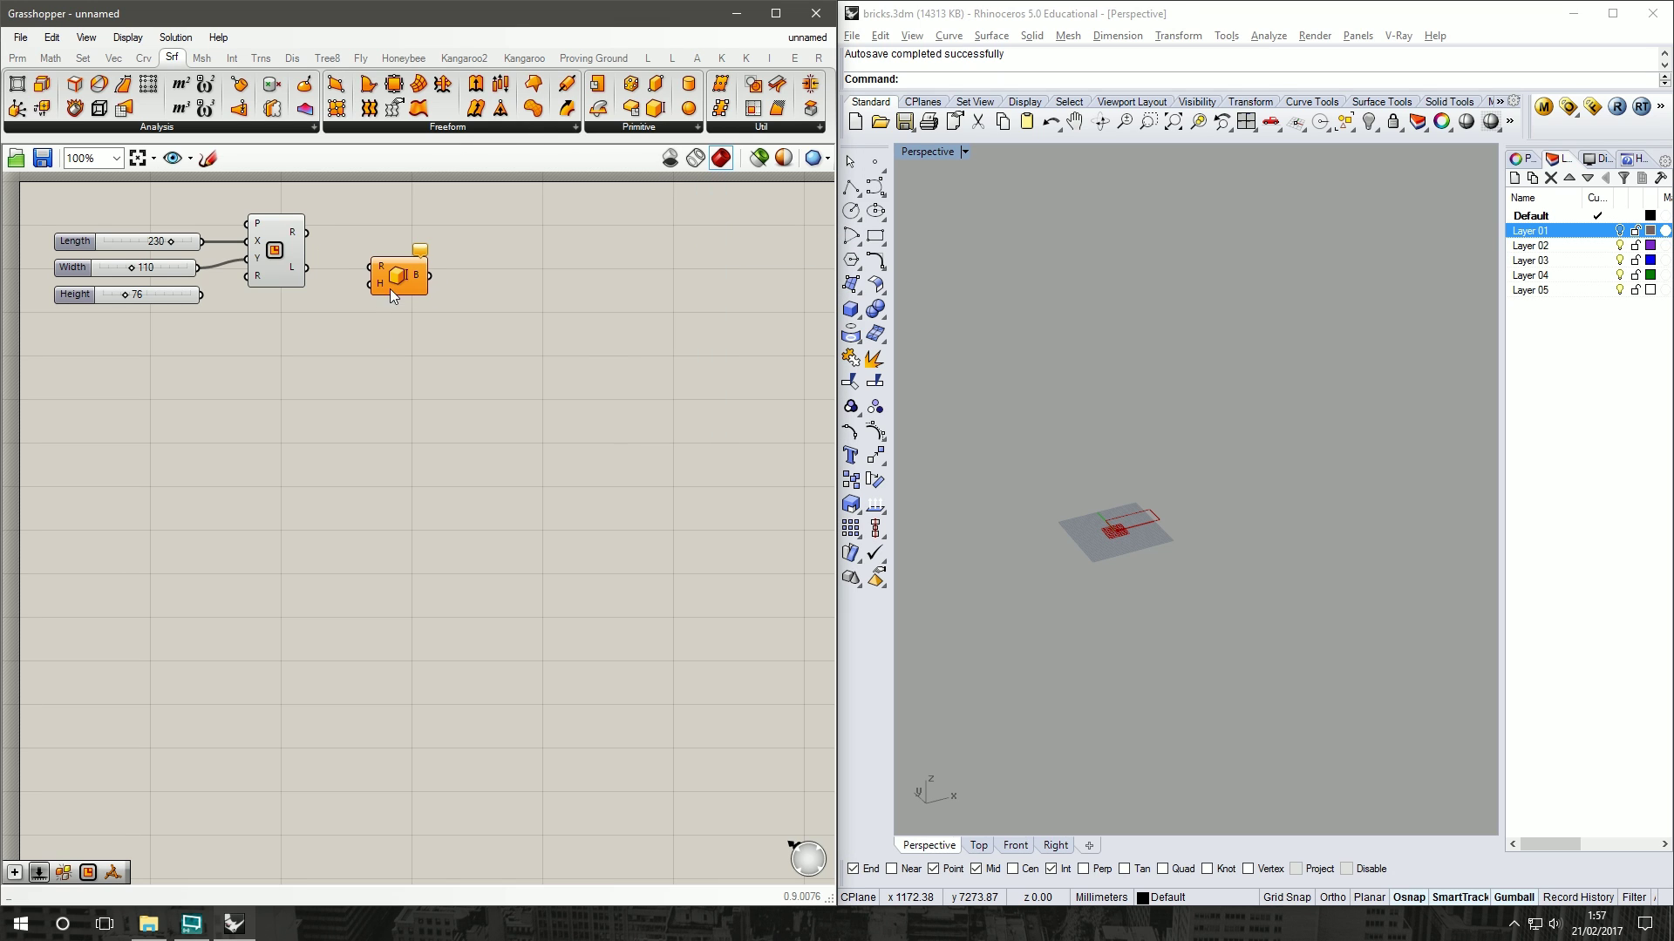
left_click_drag(307, 233, 360, 294)
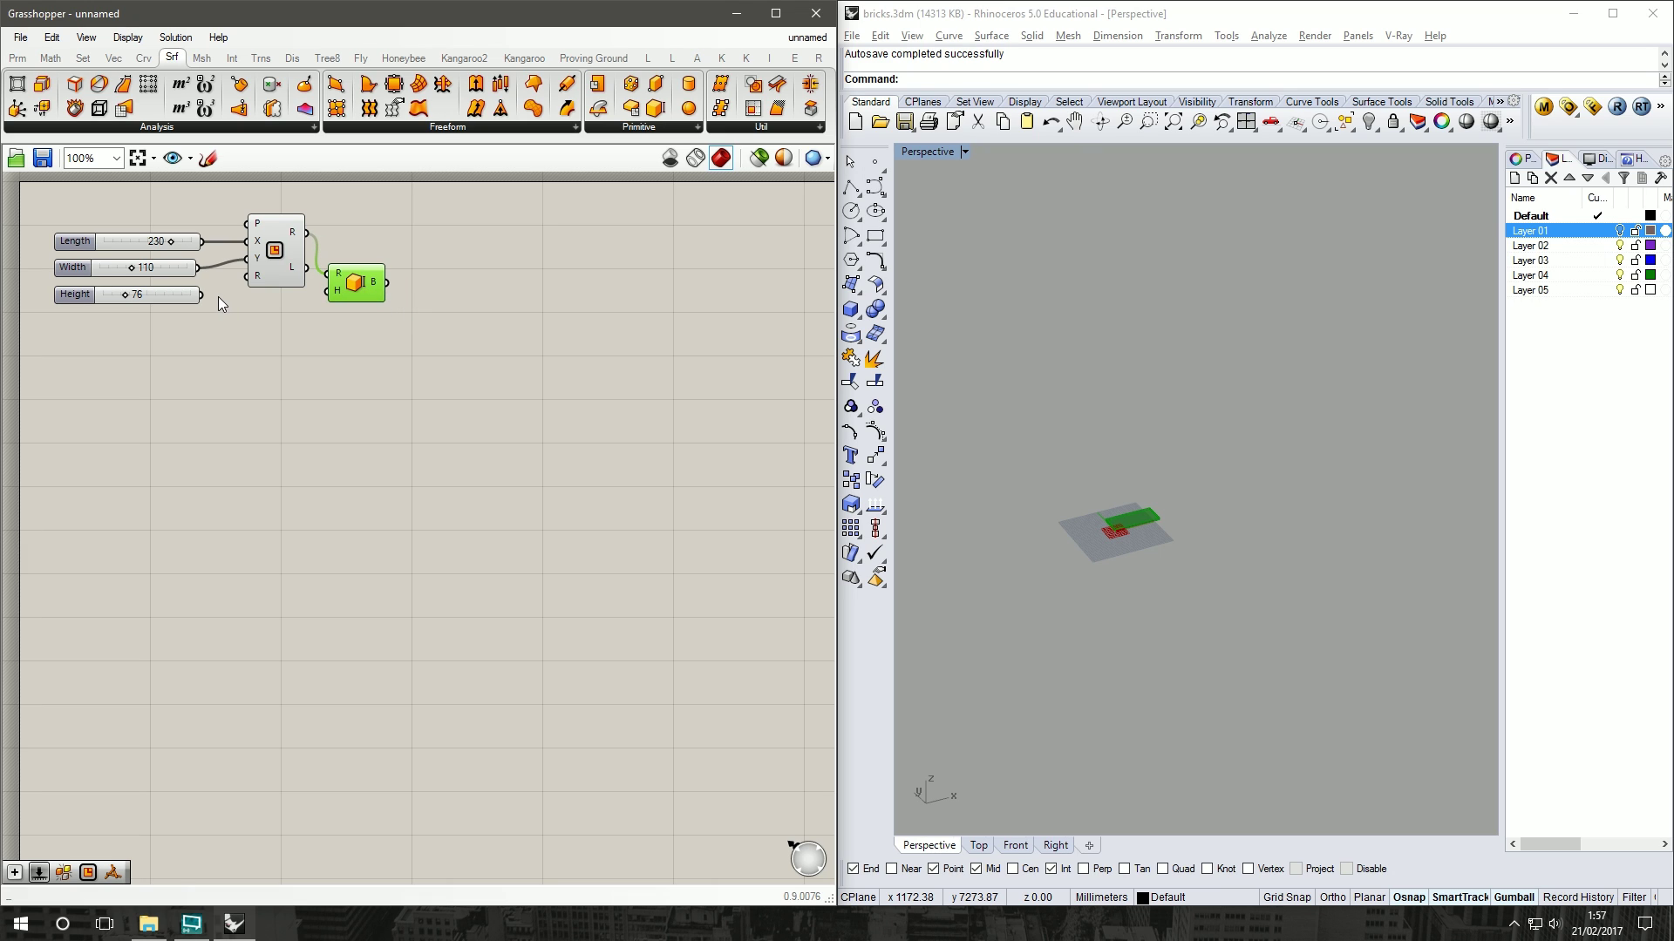
left_click_drag(202, 294, 330, 292)
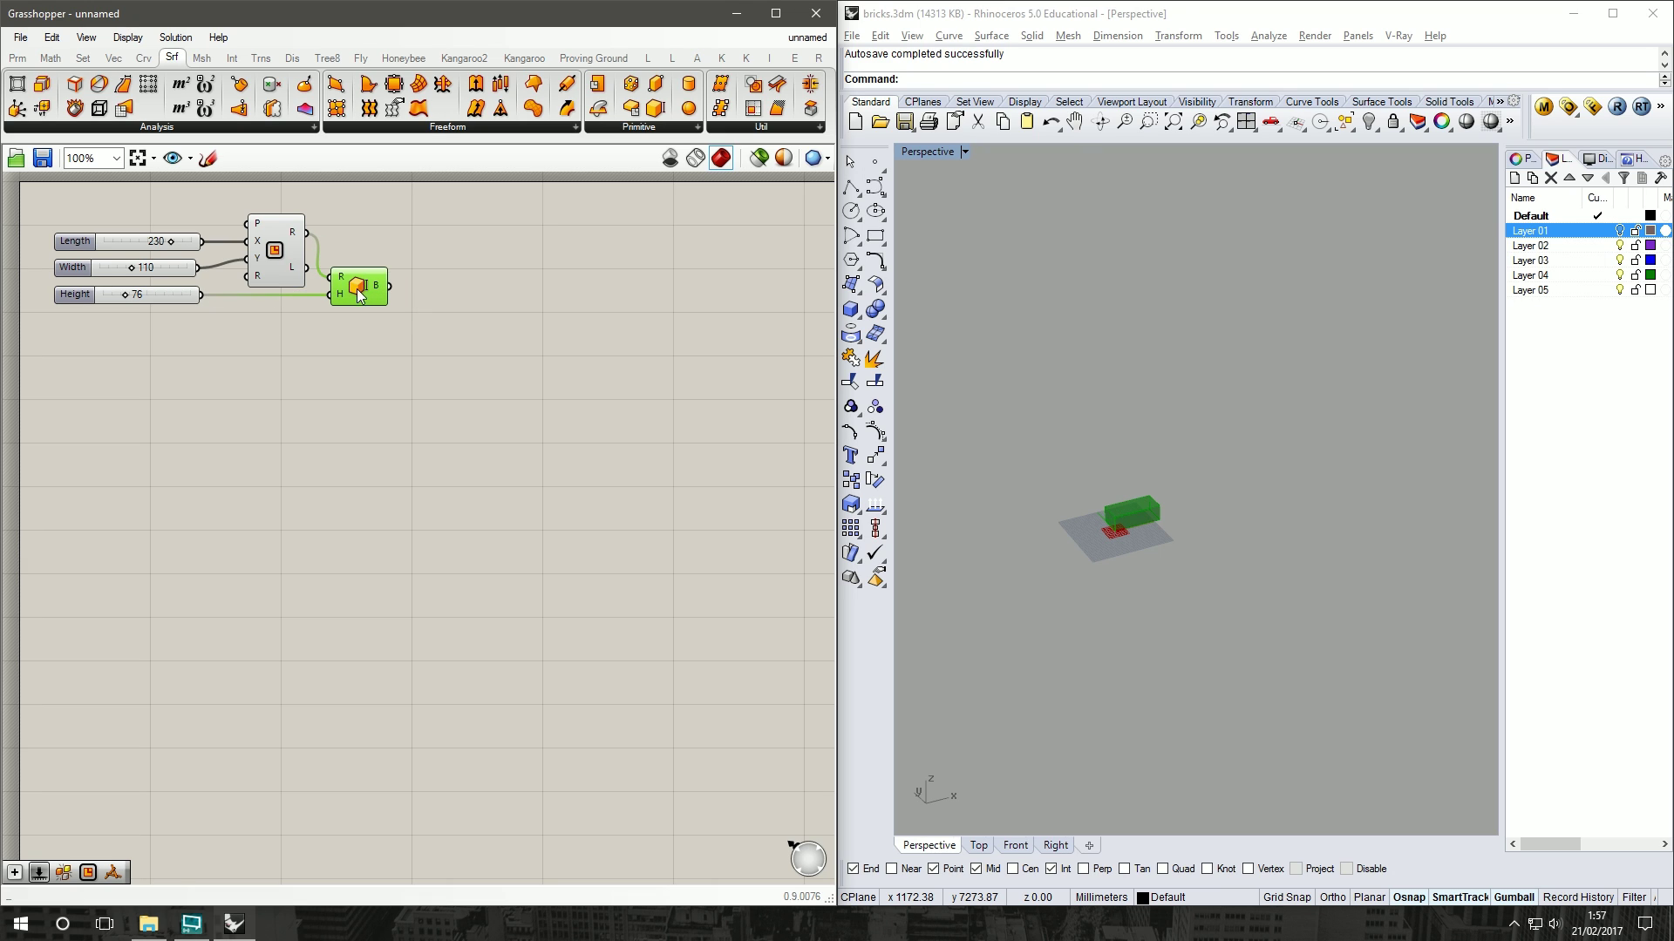
Step: Group all the components and name the group Brick
left_click_drag(413, 334, 75, 213)
middle_click(306, 299)
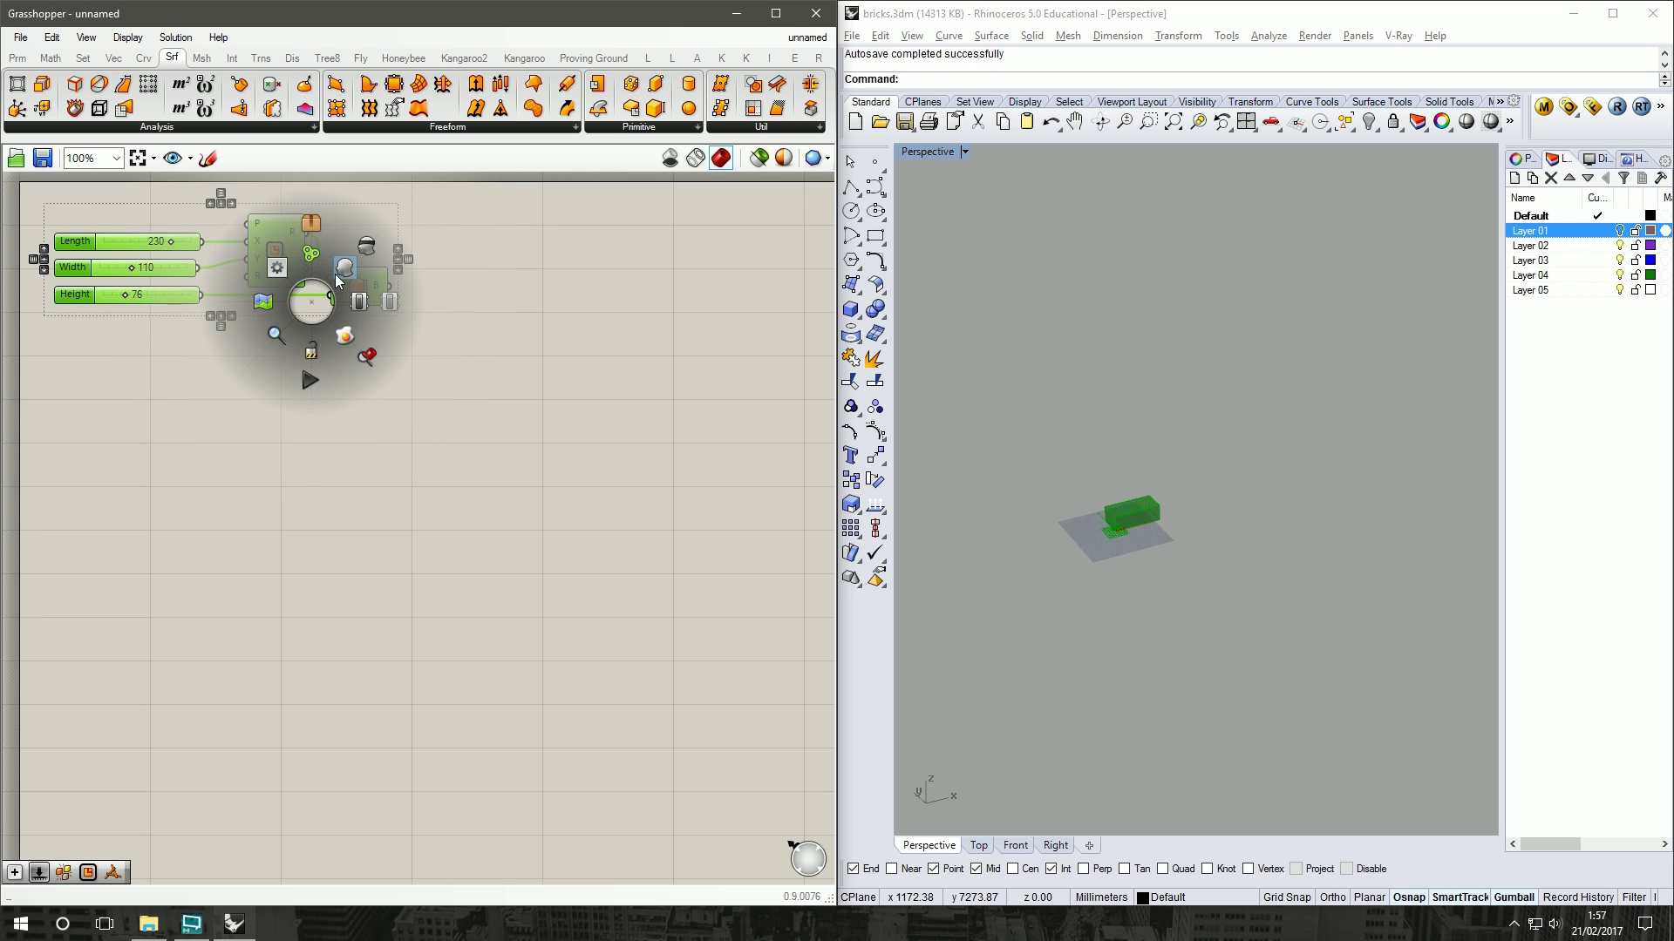
left_click(314, 258)
right_click(199, 231)
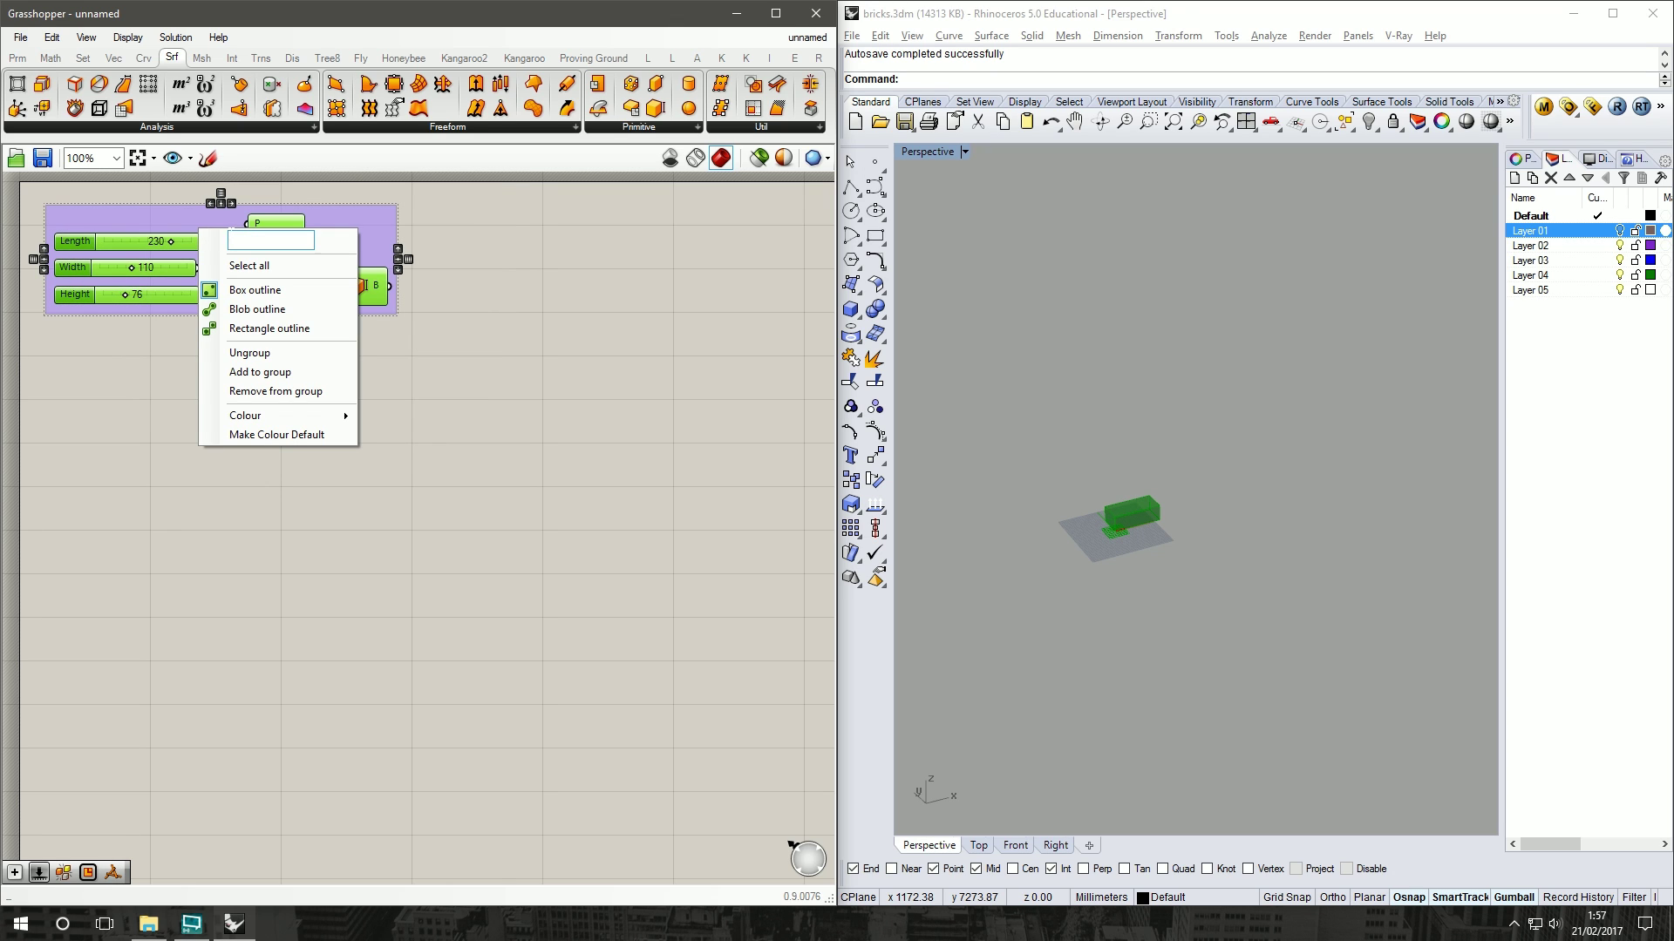
type("Brick")
left_click(538, 241)
Step: Turn off the Rectangle component's preview in Rhino
left_click(387, 291)
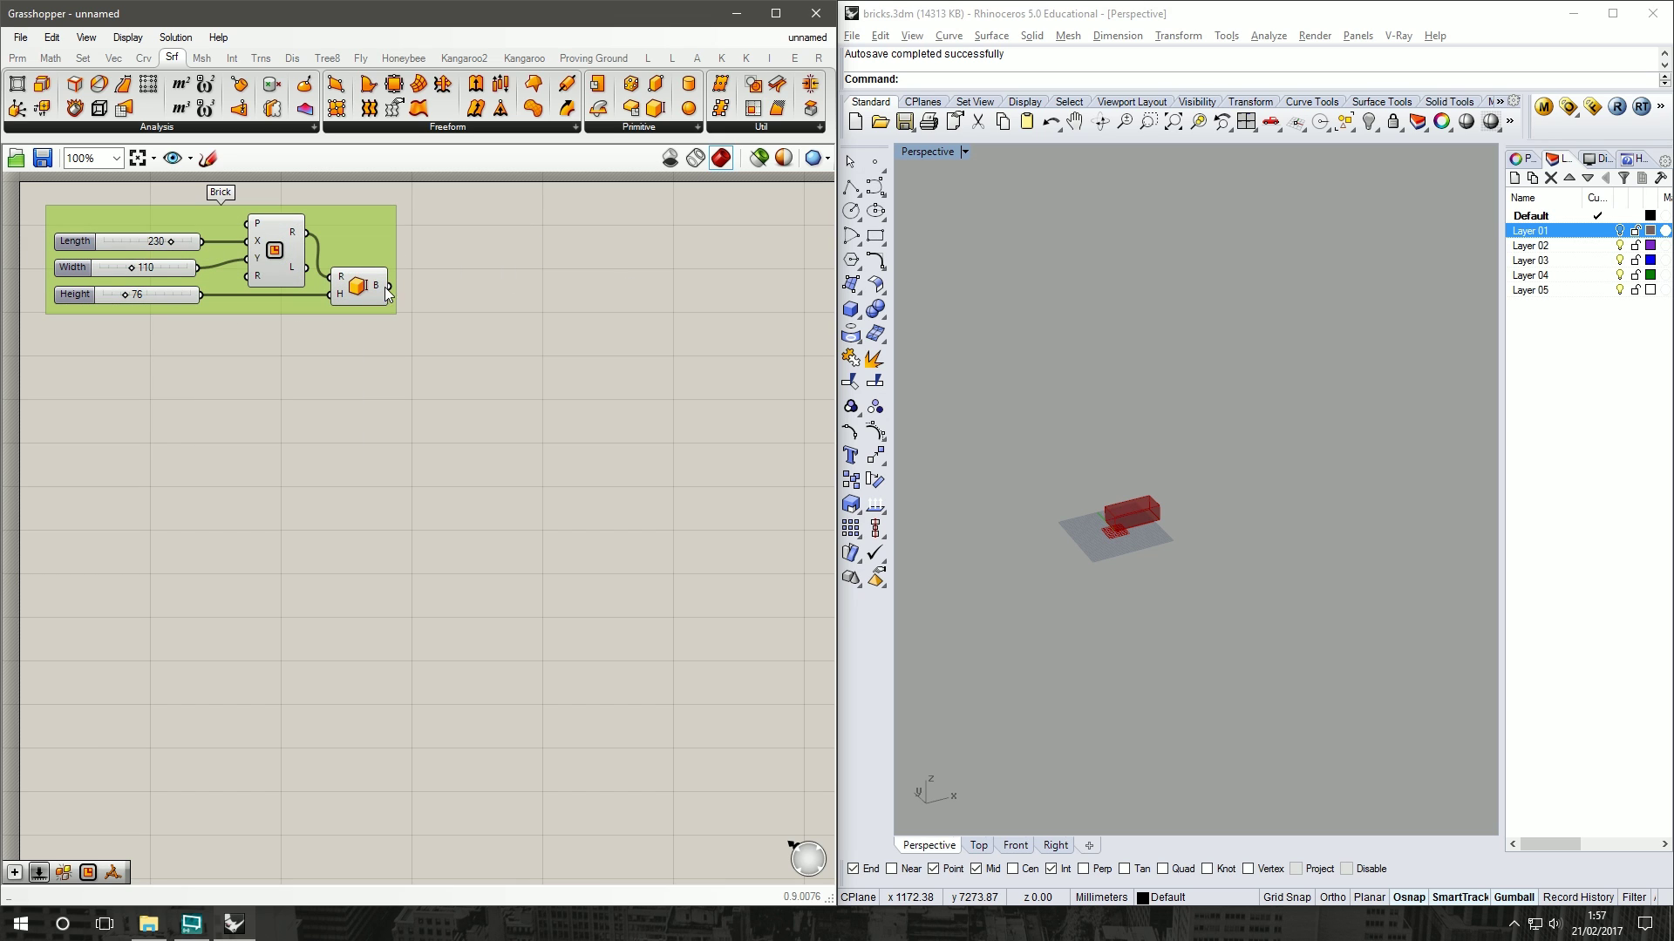
left_click(288, 253)
right_click(285, 250)
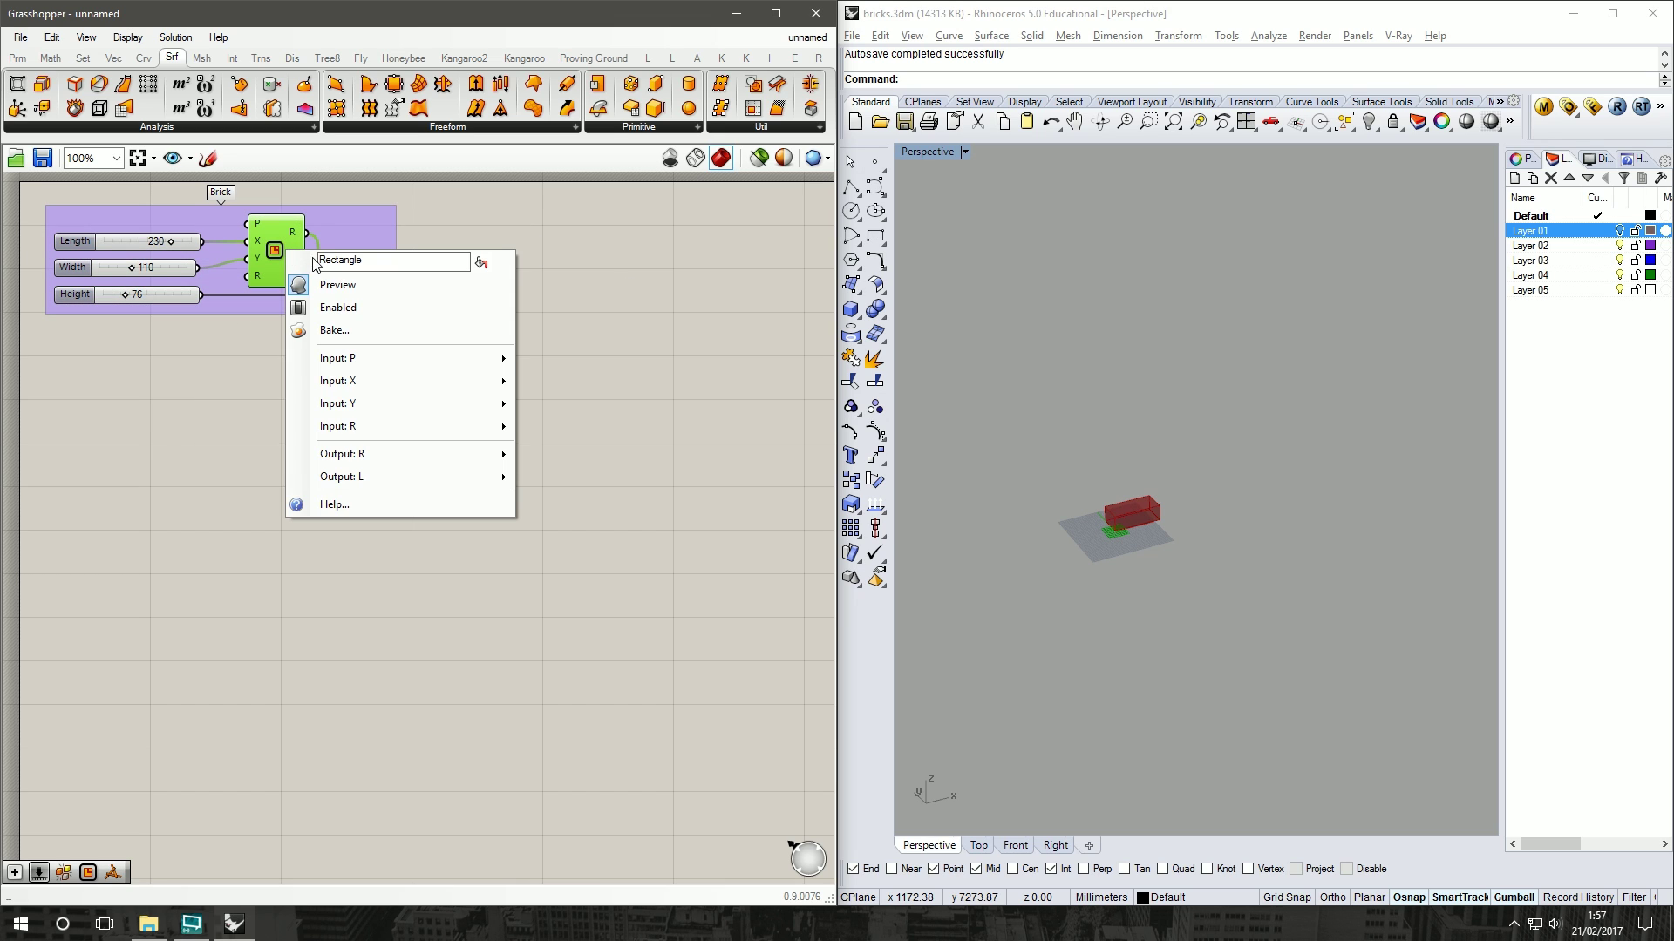
left_click(322, 280)
left_click(292, 399)
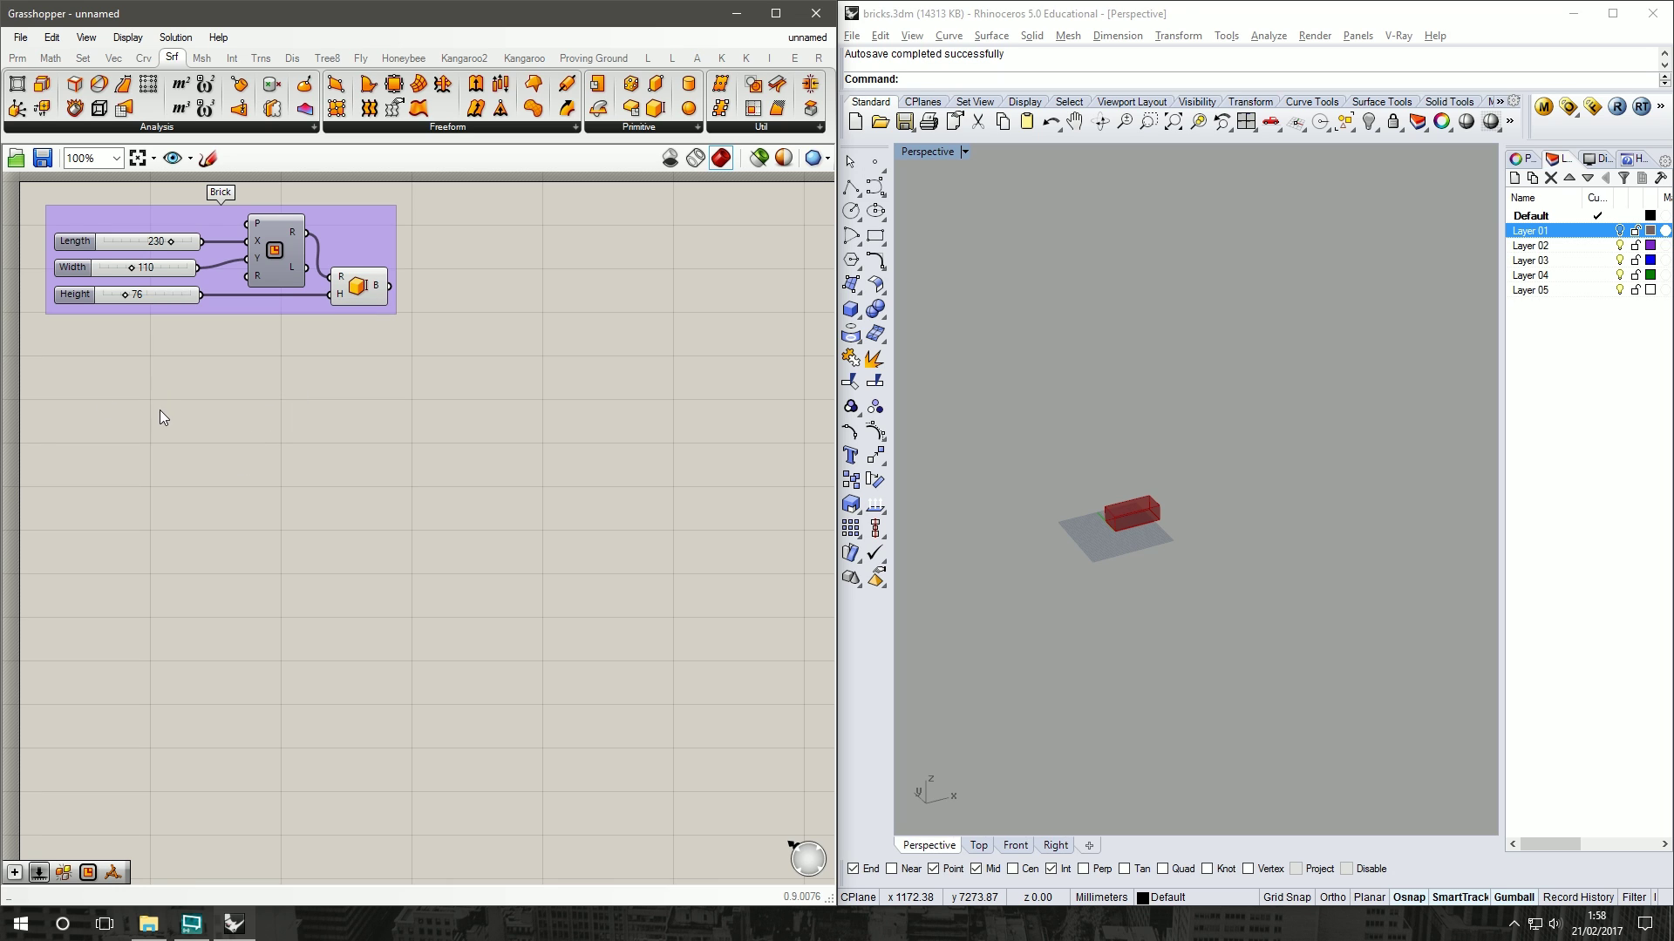
Step: Create sliders set to 28 and 22, placing the 22 slider under the 28 one
double_click(119, 381)
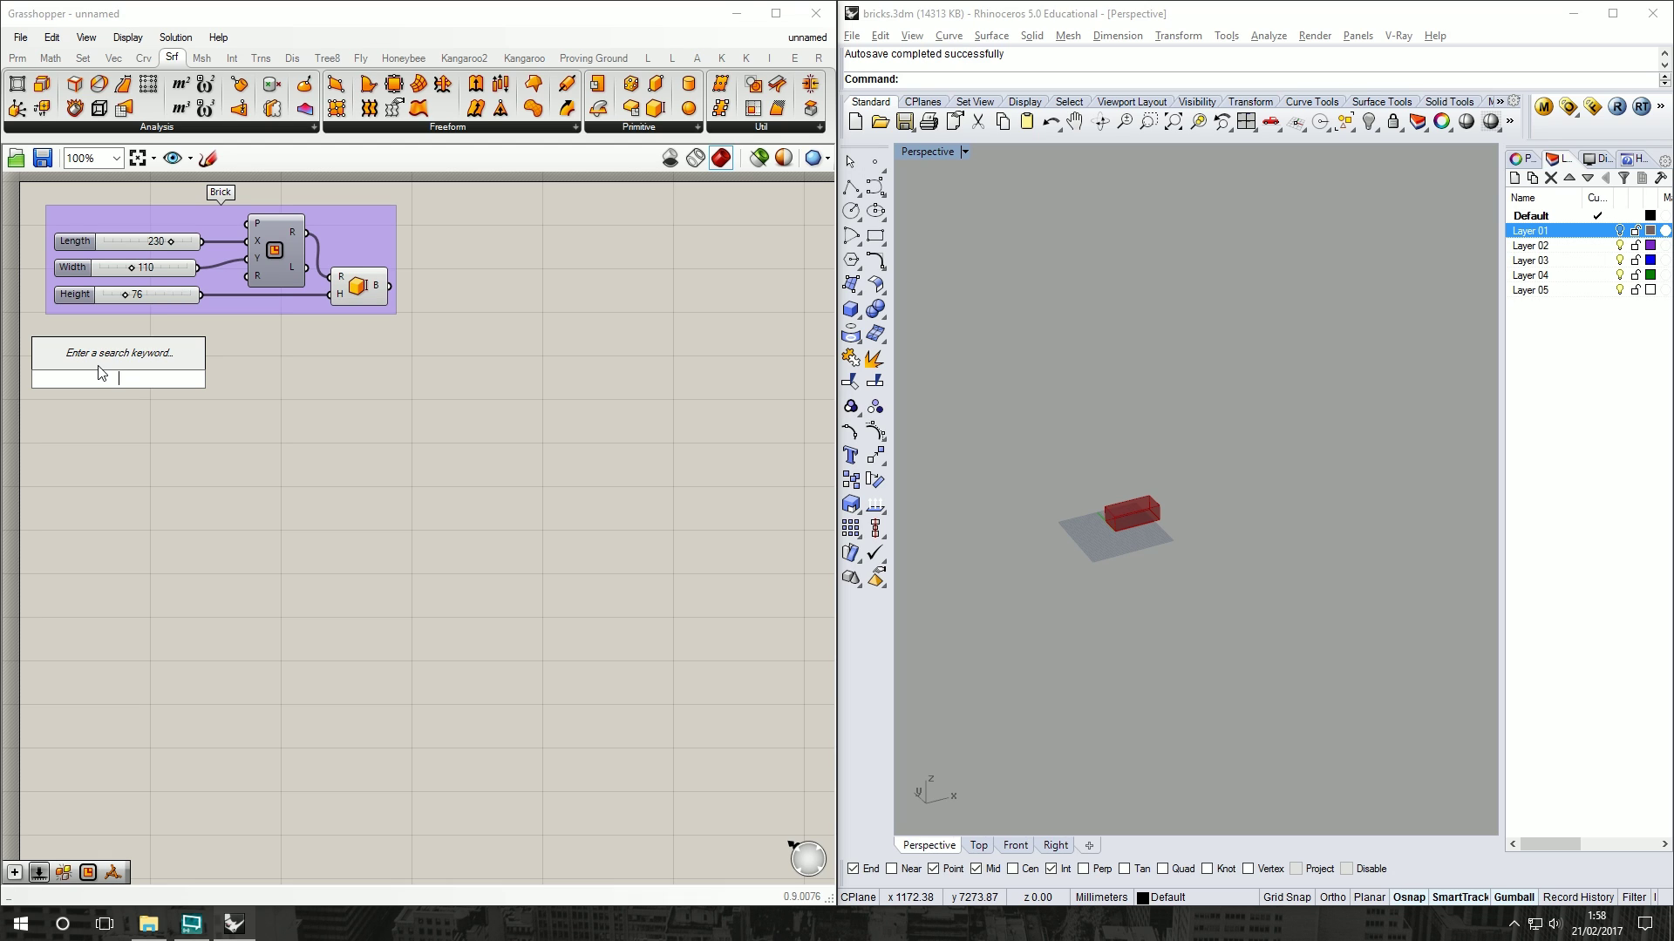
type("1<")
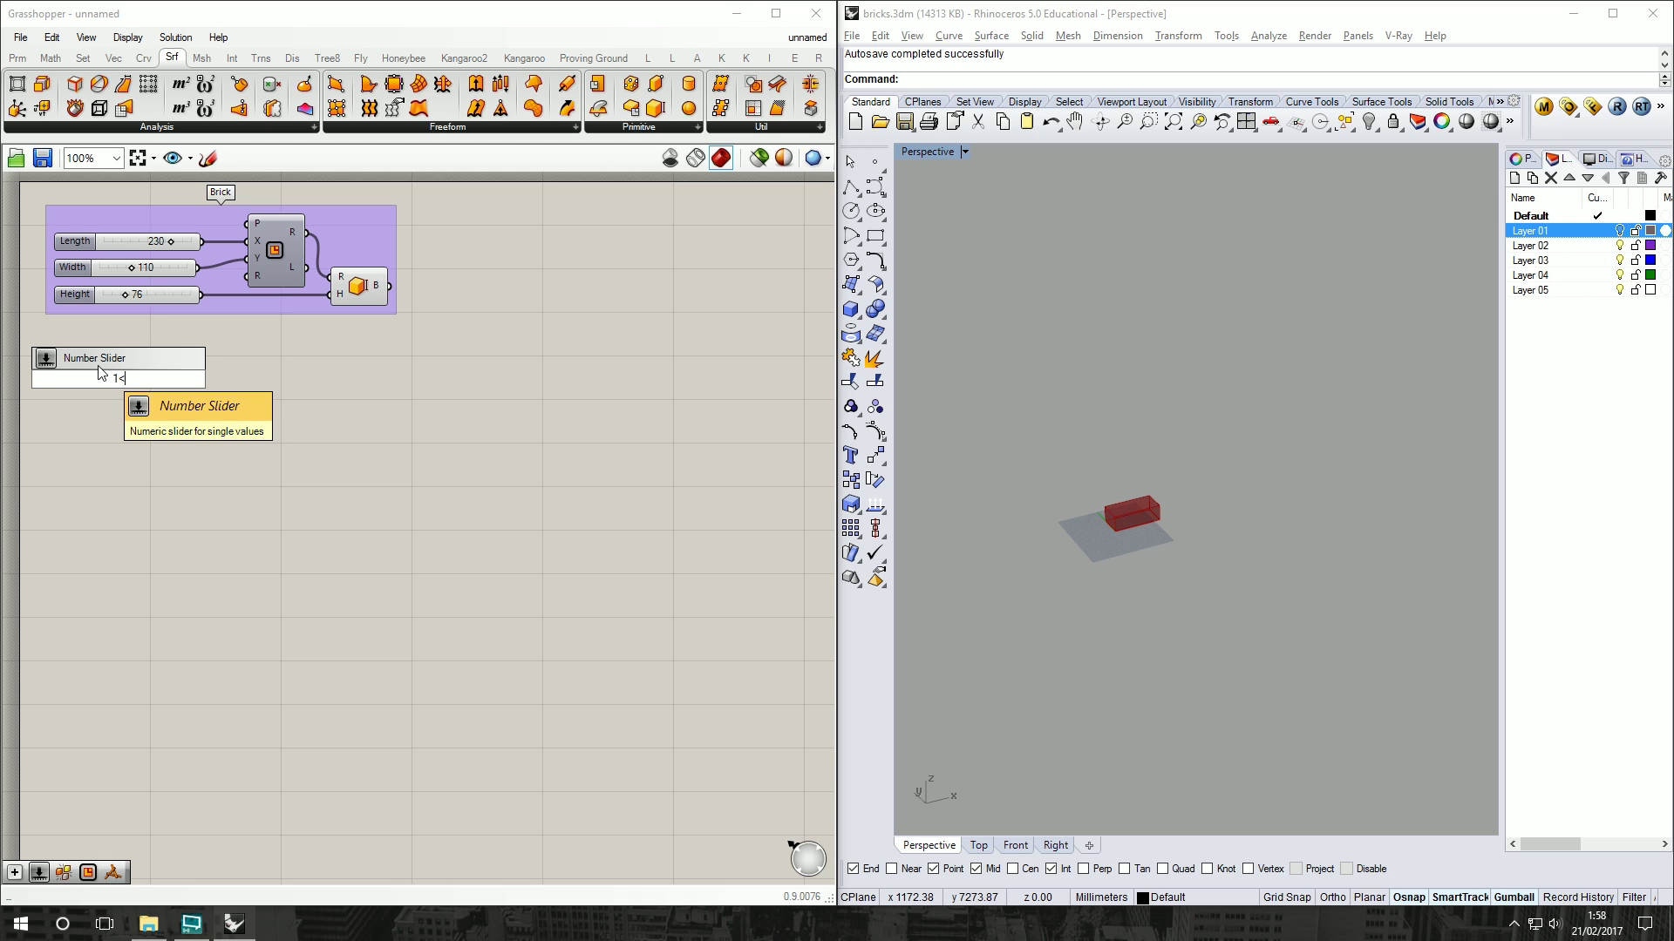
key("BackSpace")
key("BackSpace")
type("28")
key("Return")
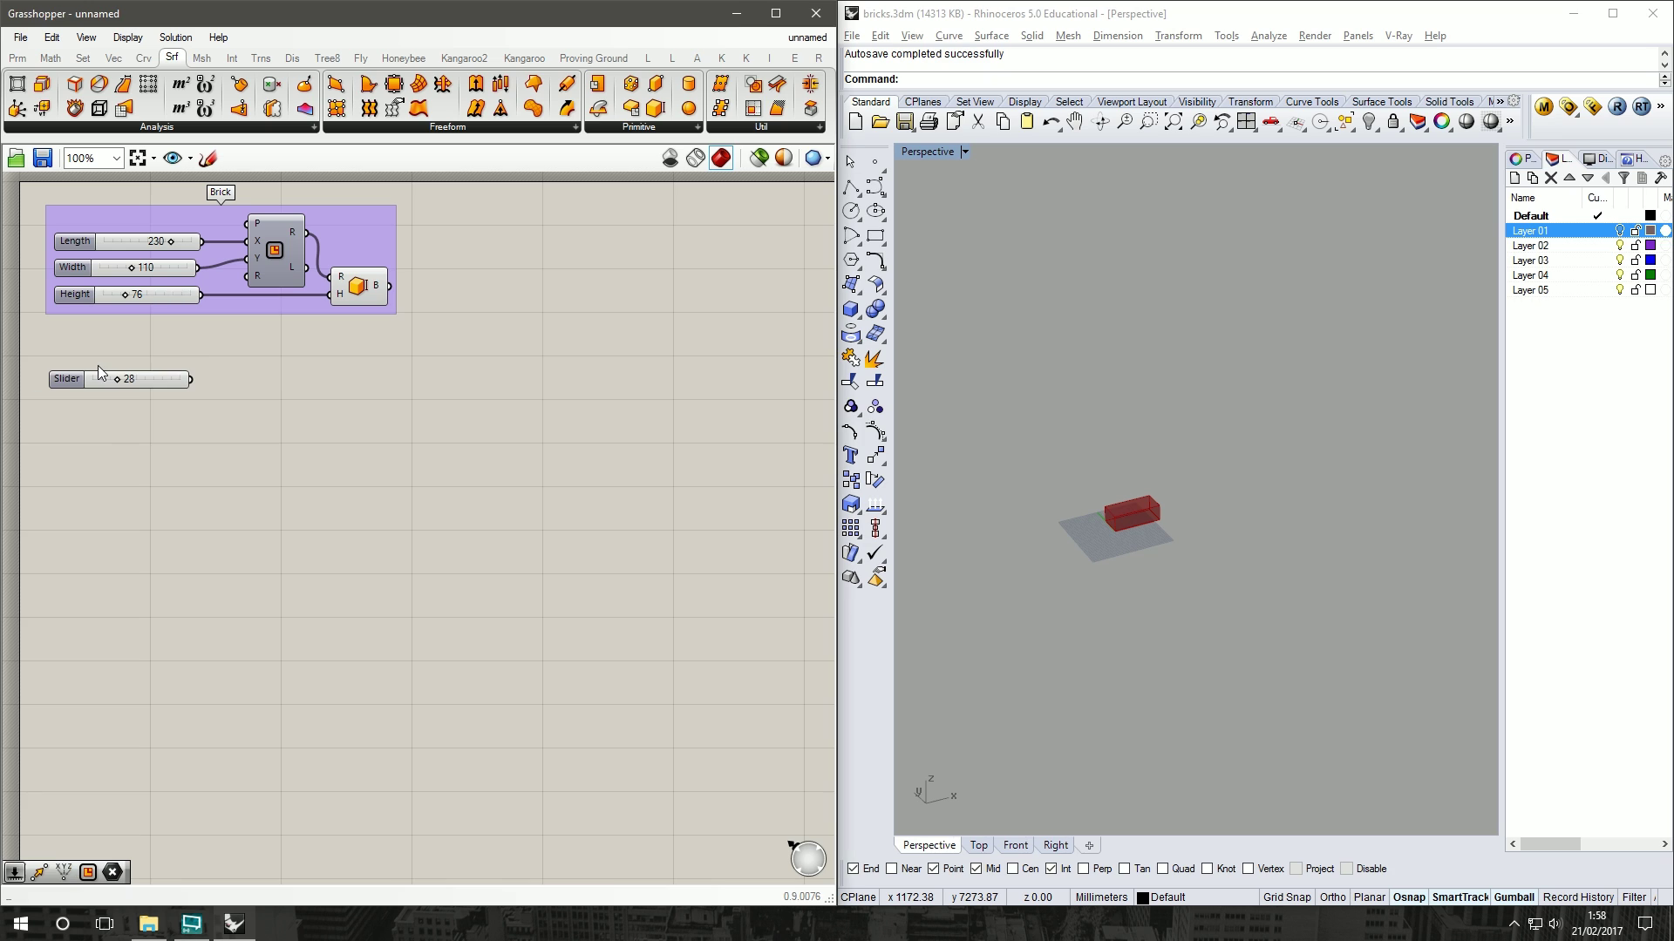
double_click(65, 399)
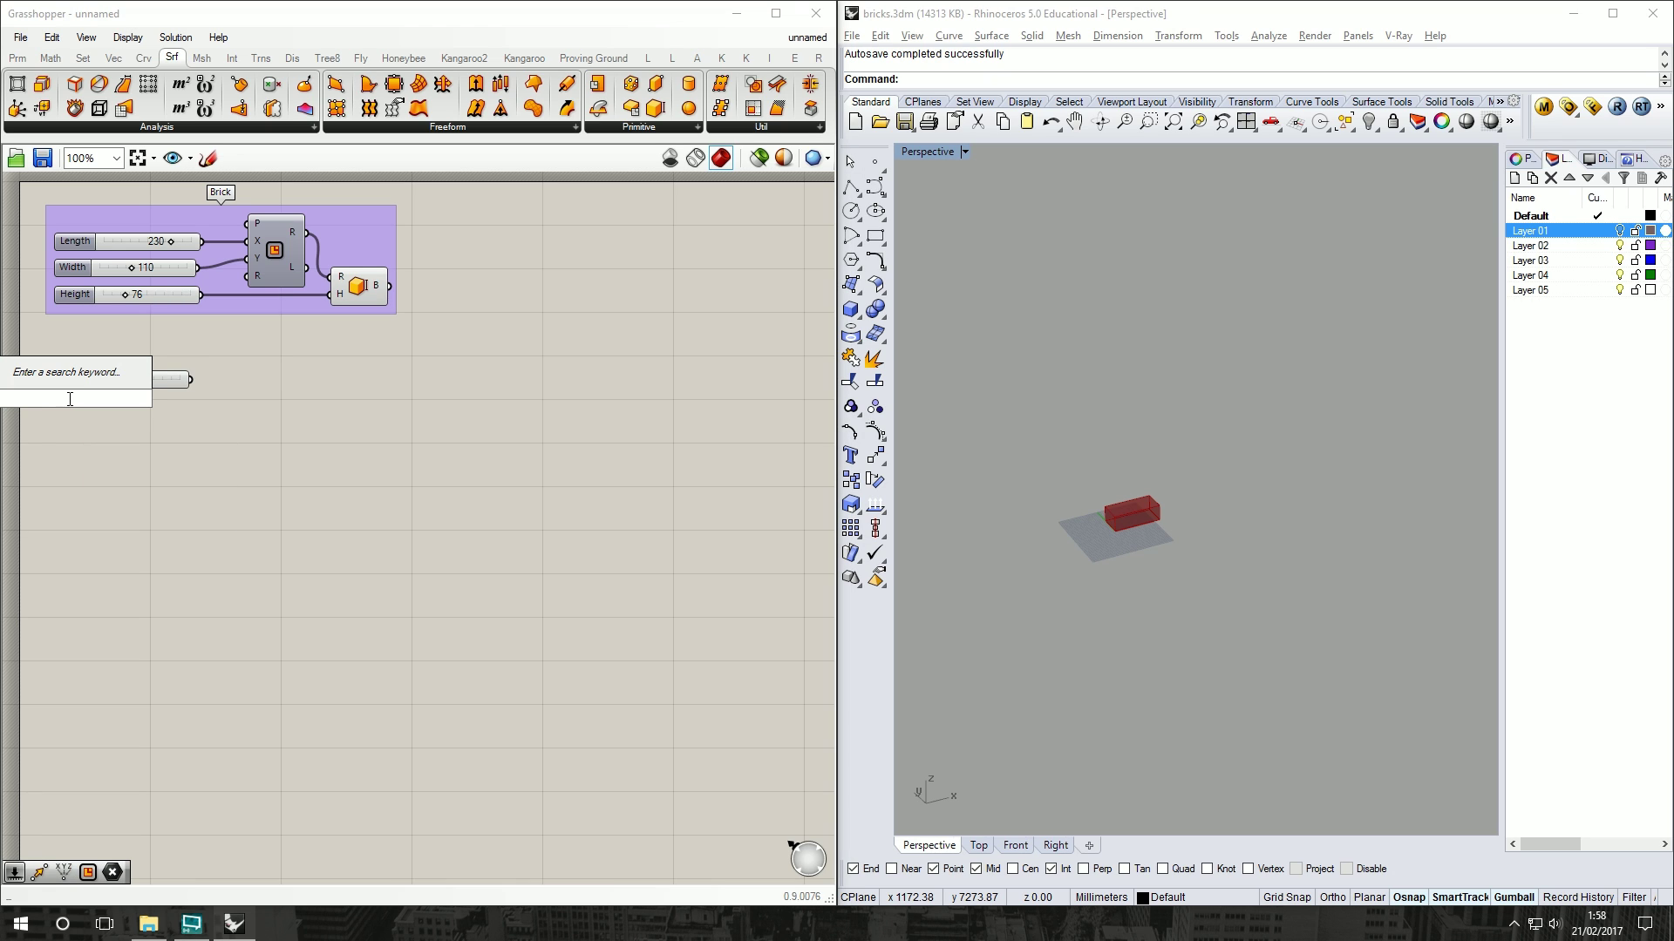
type("22")
key("Return")
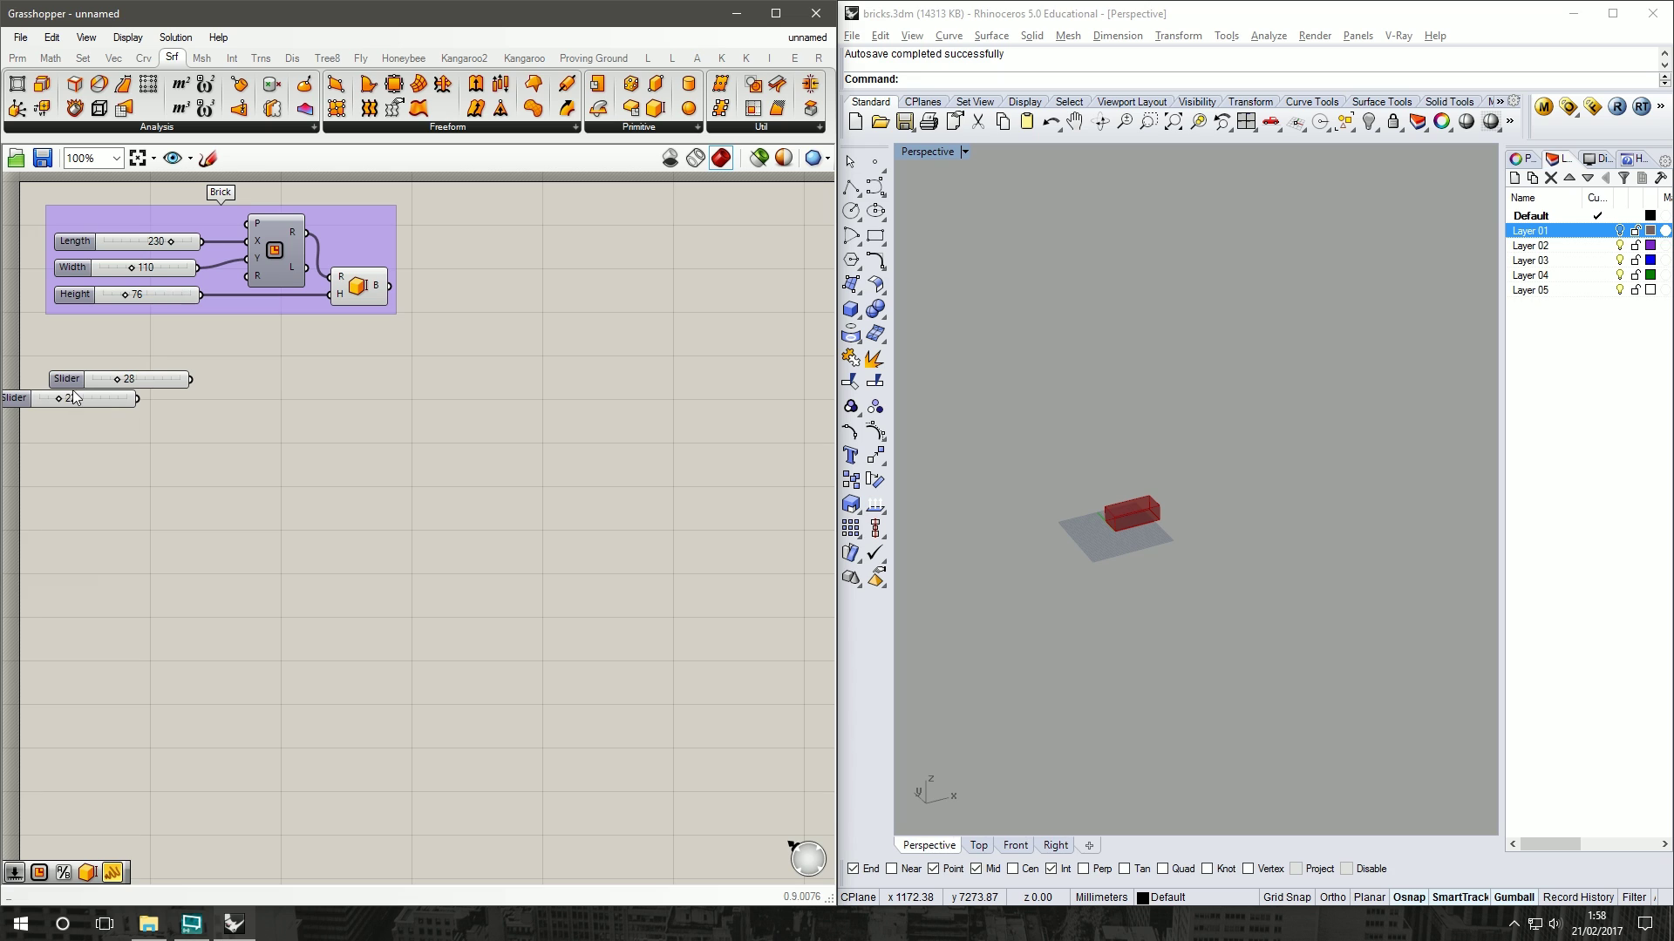
left_click_drag(108, 405, 158, 408)
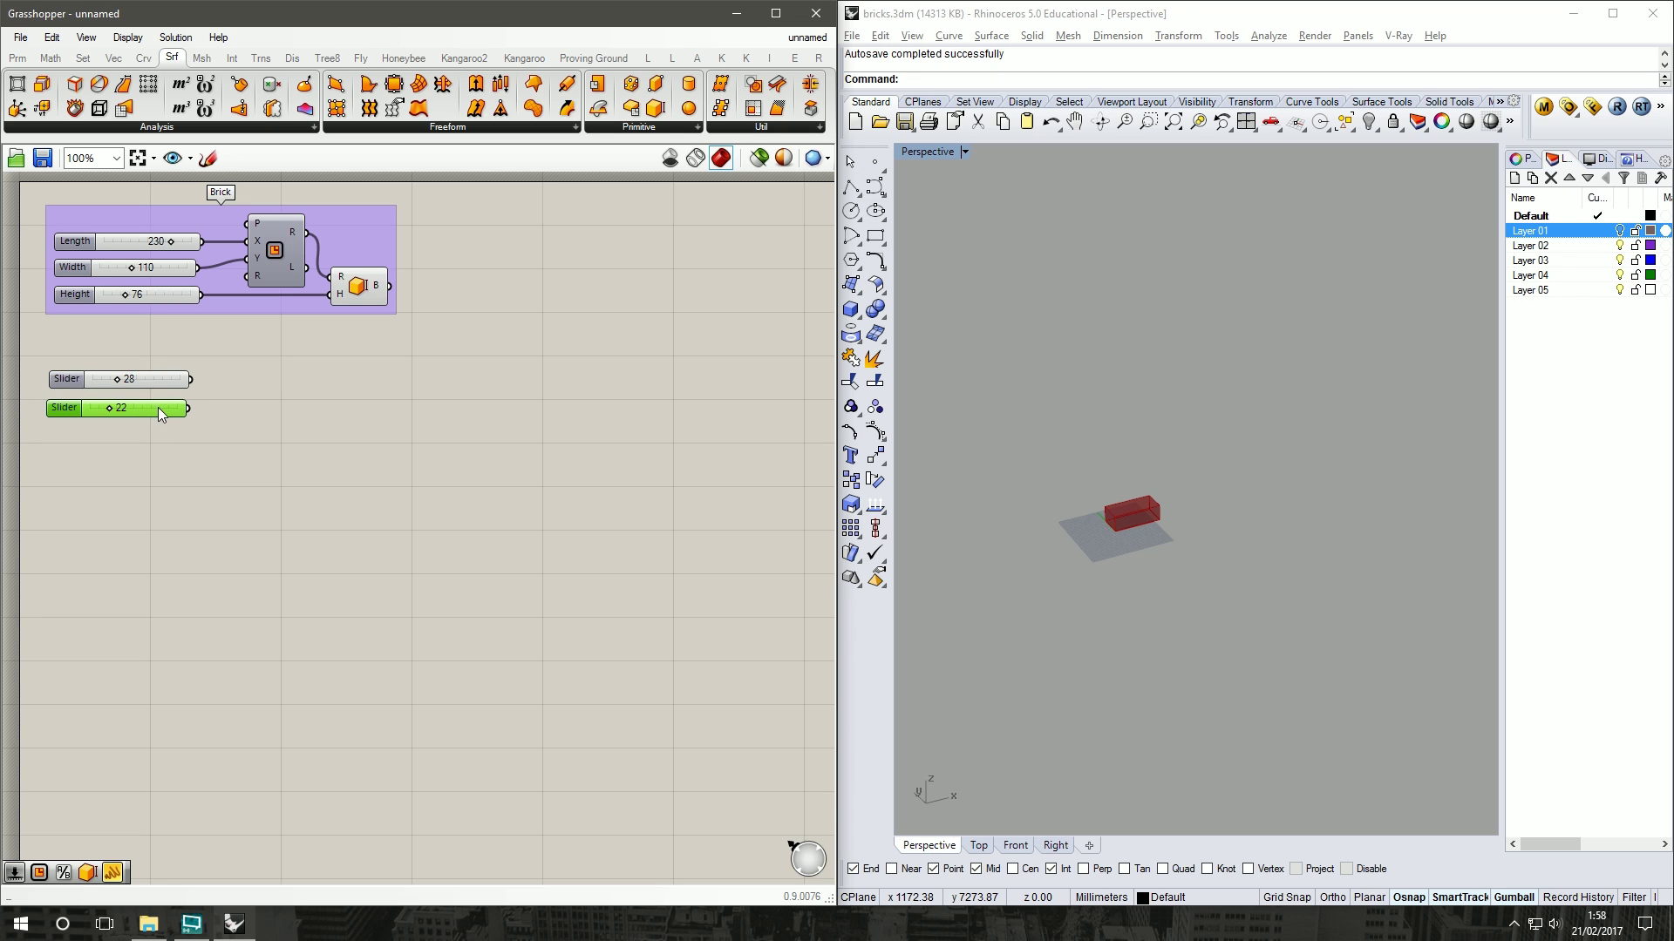
Step: Add a 1018 slider beneath them and select all three sliders
double_click(159, 432)
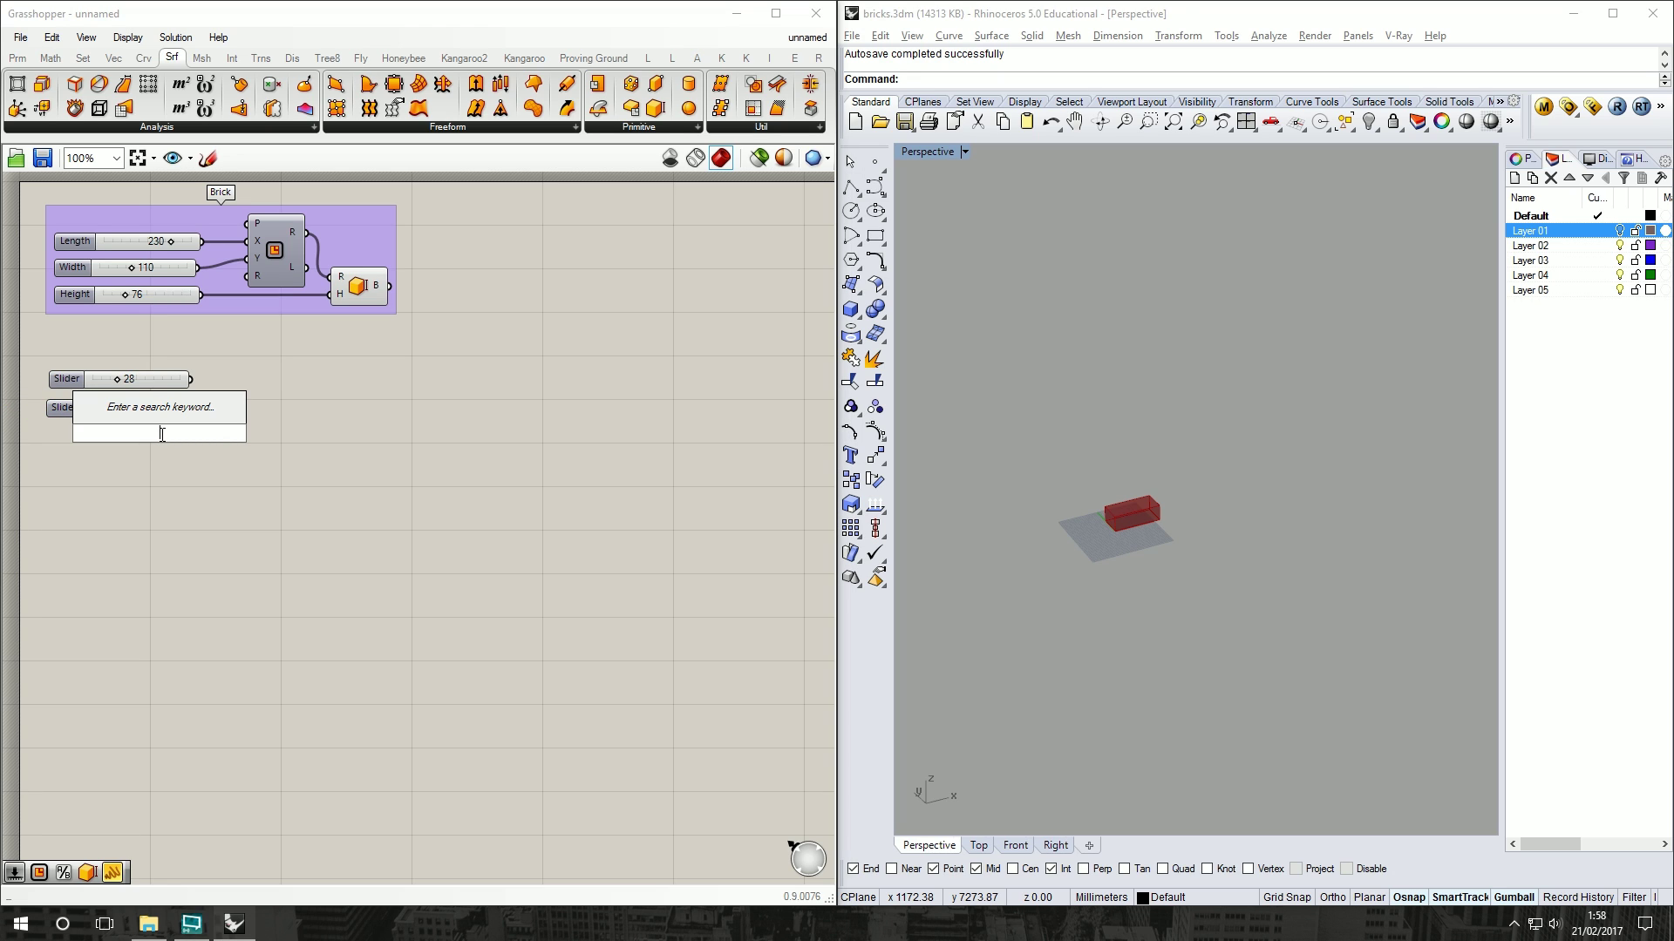
type("10")
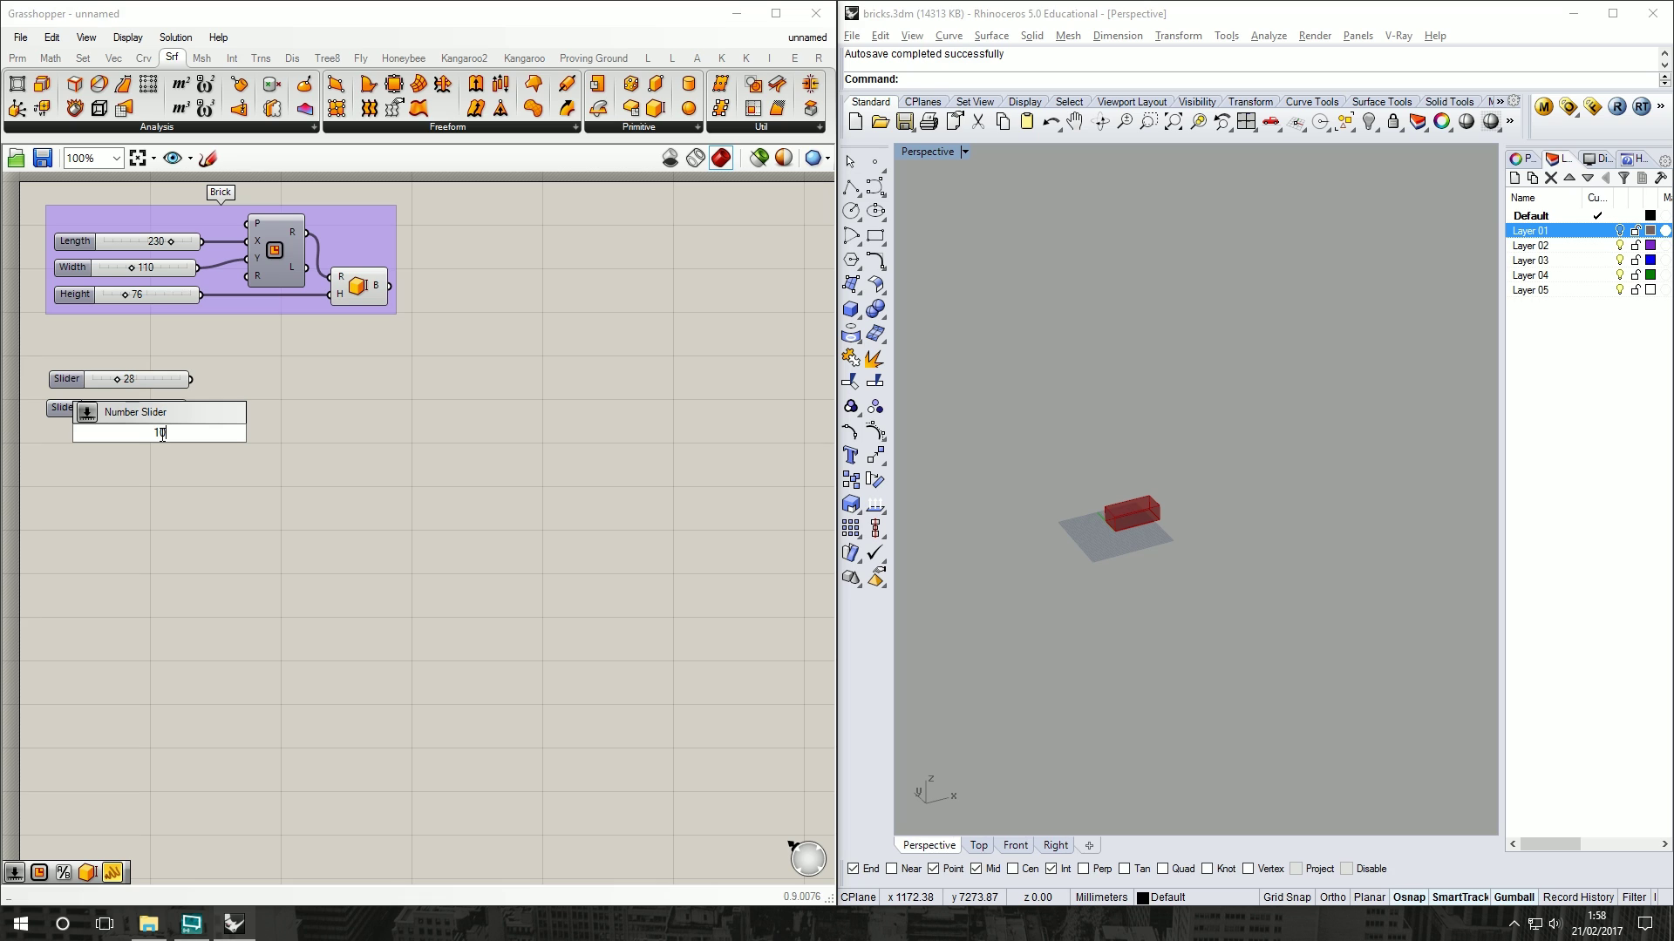
type("18")
key("Return")
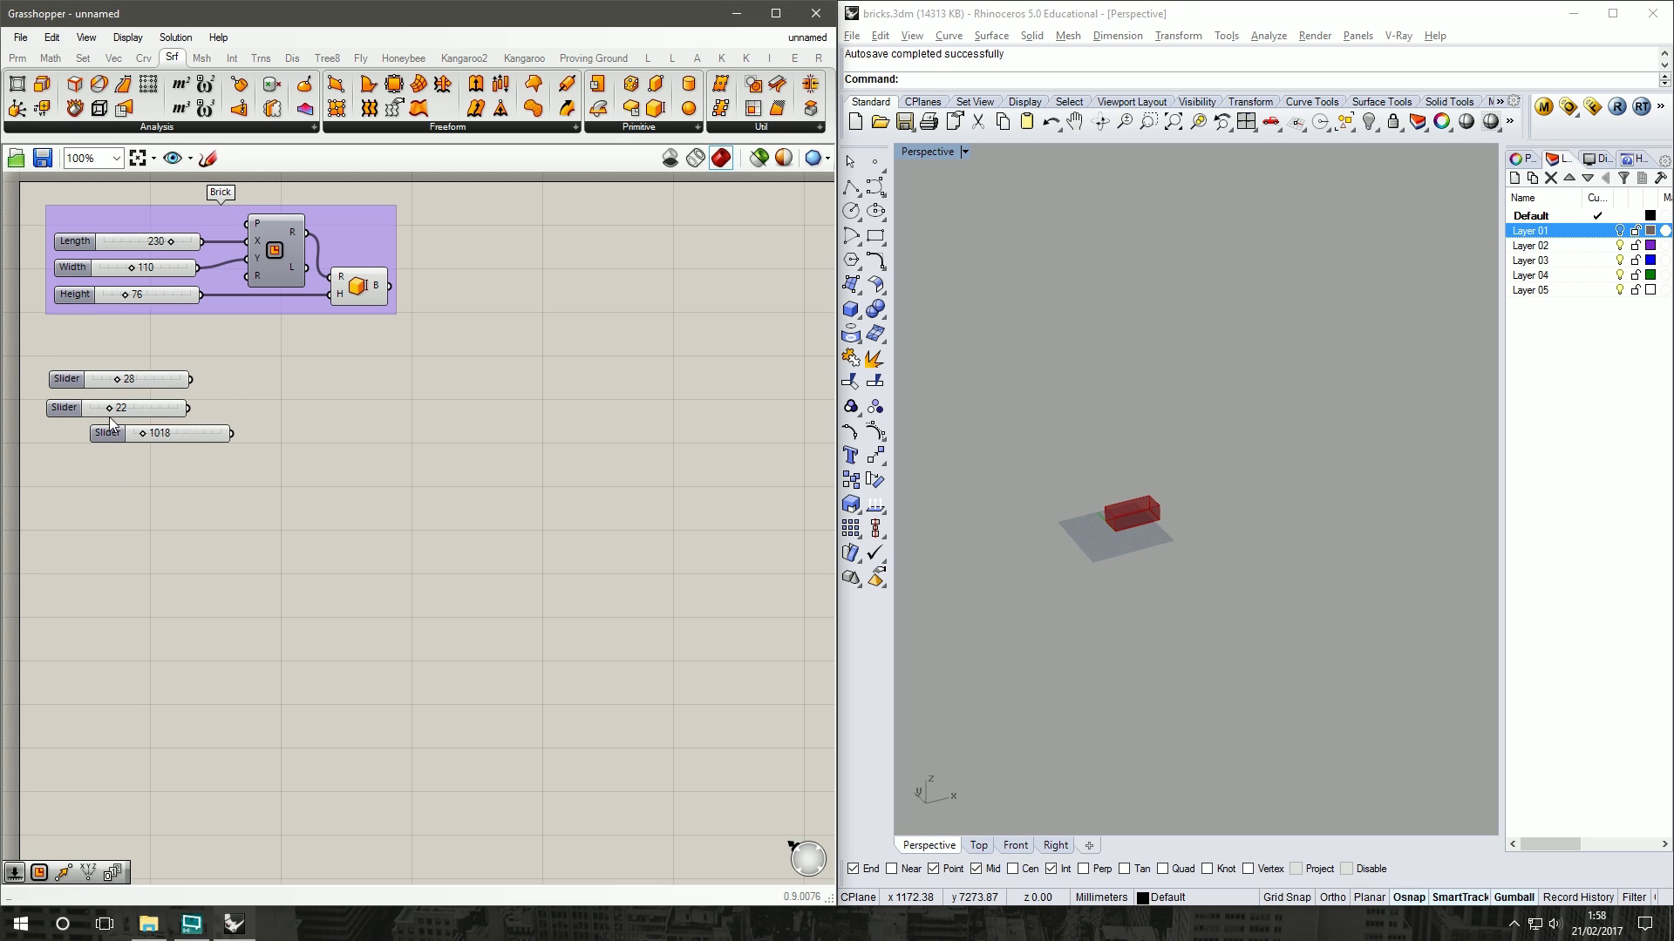
left_click_drag(112, 436, 79, 364)
left_click_drag(141, 472, 78, 364)
Step: Name the 28 and 22 sliders No. Bricks High and No. Bricks Wide
left_click(31, 412)
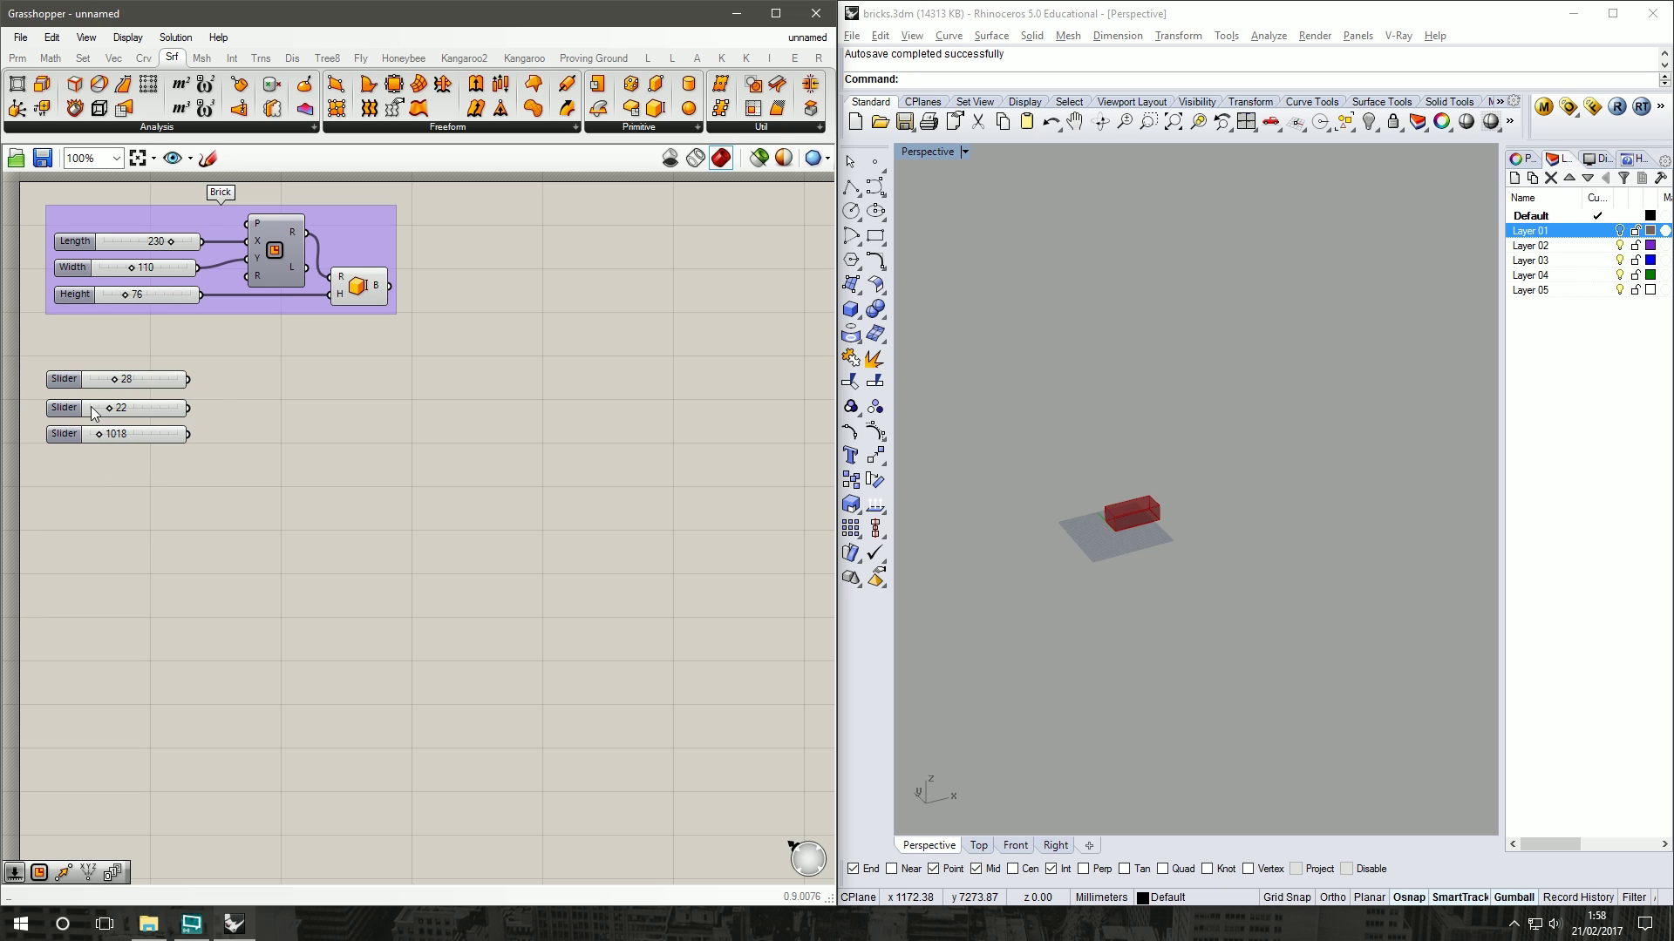
right_click(70, 377)
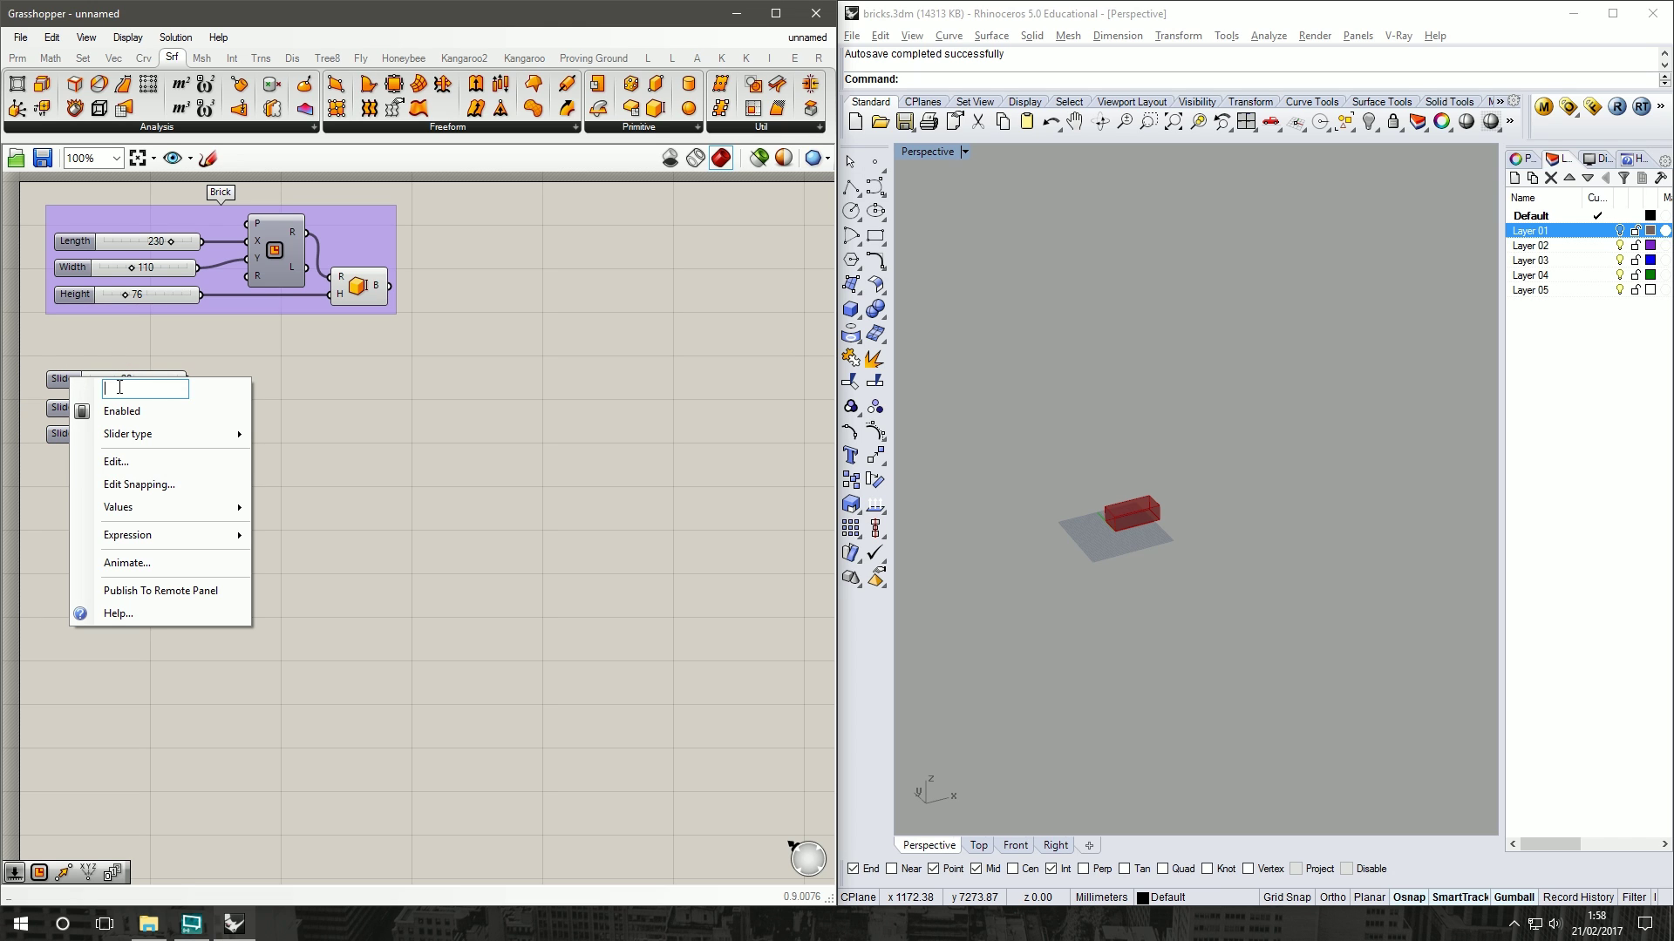
type("No. Bricks High")
key("Return")
right_click(117, 408)
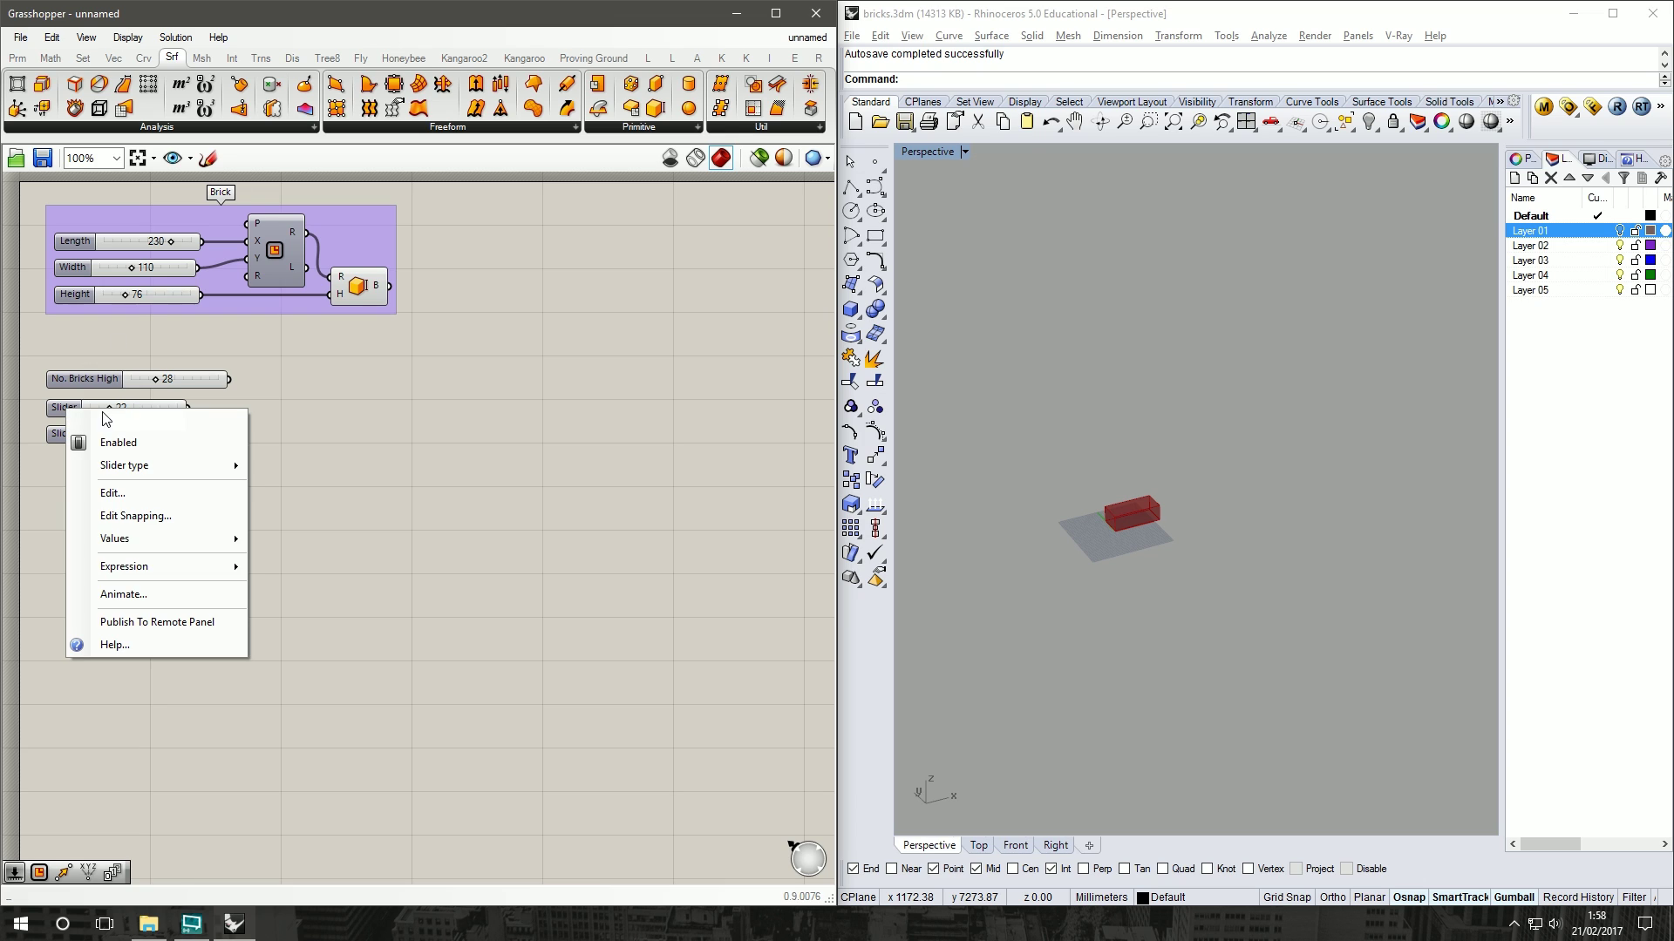
key("BackSpace")
type("No. Bricks Wide")
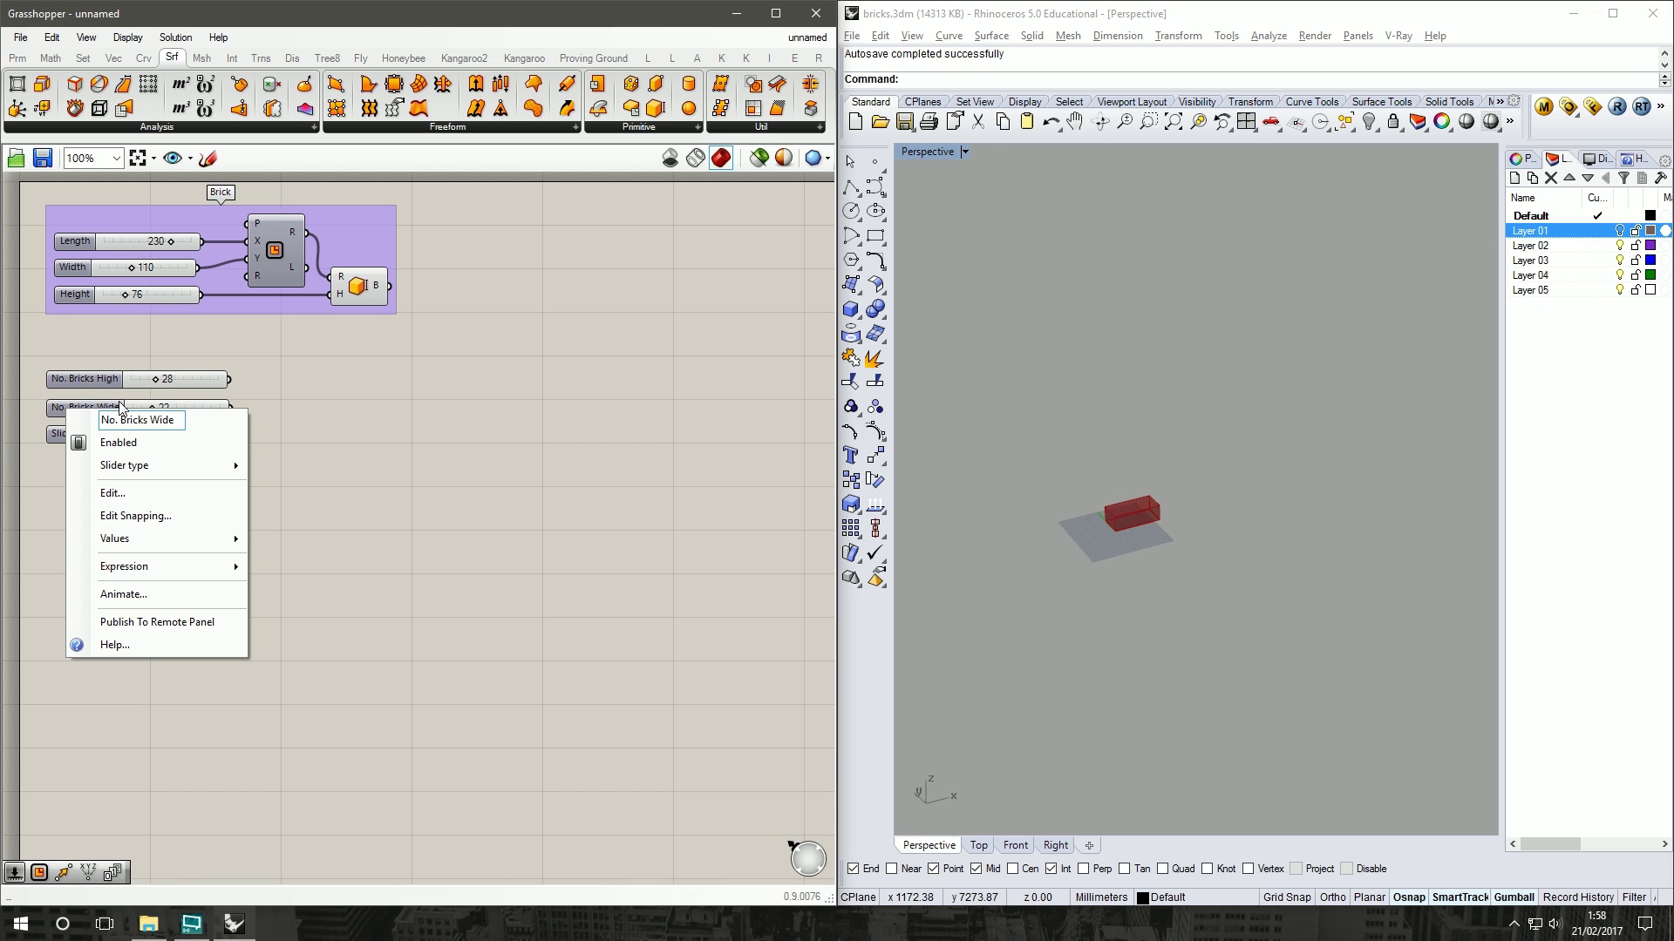
key("Return")
Step: Begin naming the 1018 slider 'Depth - mm'
left_click(70, 433)
right_click(70, 436)
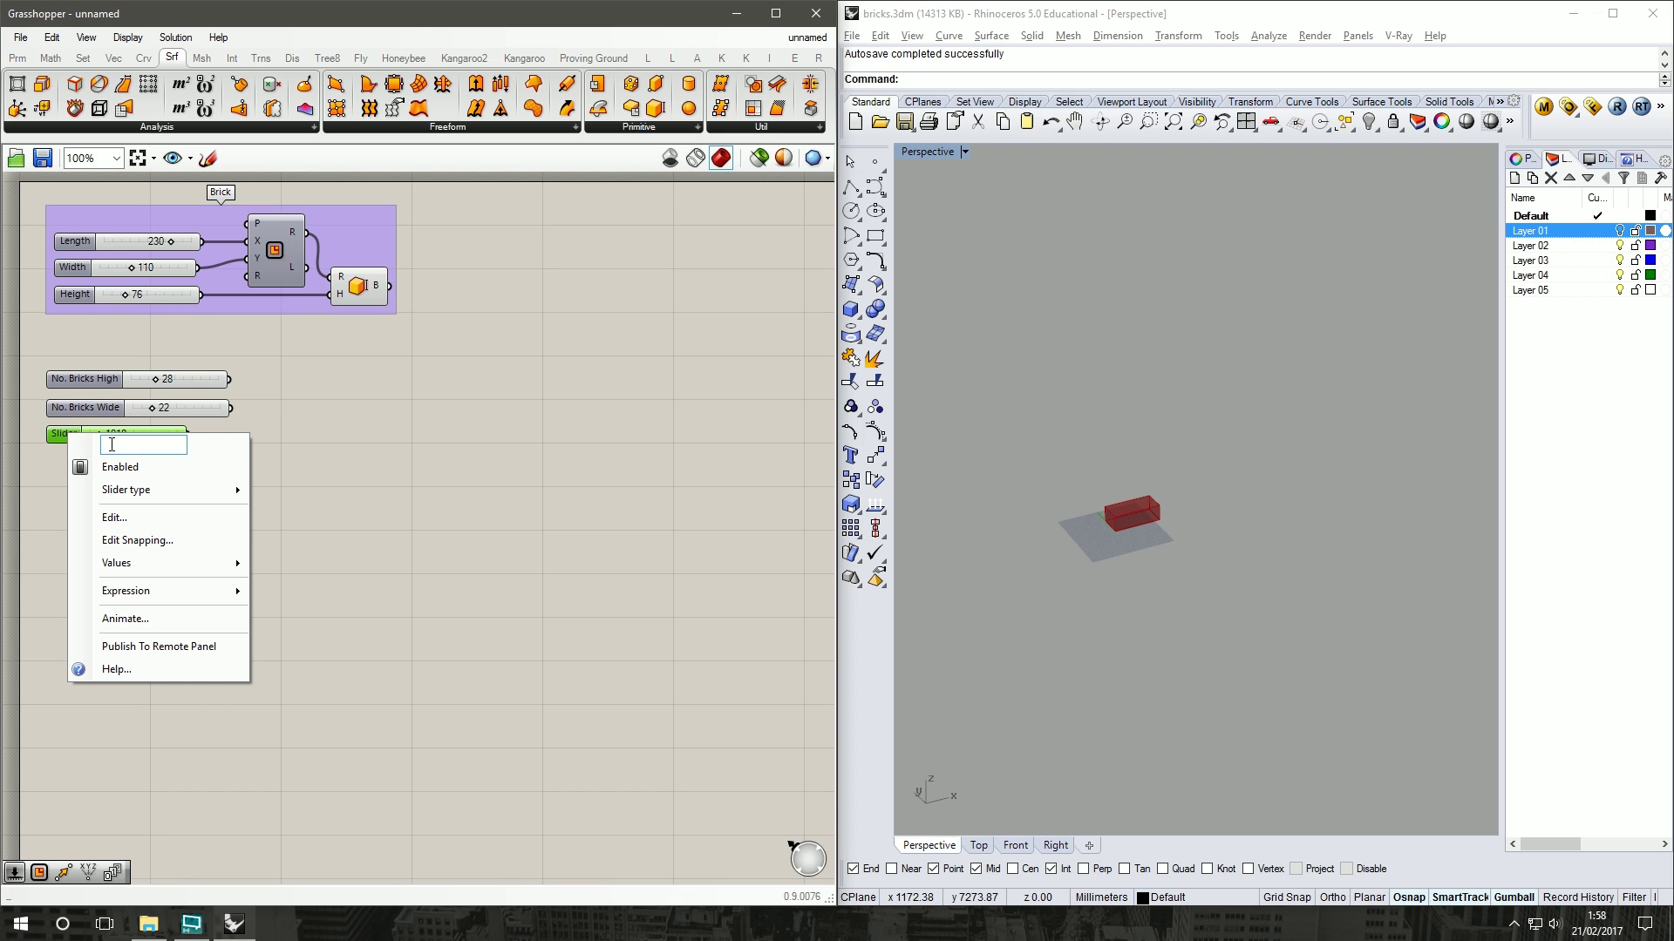
type("Depth - mm")
Step: Confirm the Depth - mm name and reframe the Rhino Perspective view on the brick
key("Return")
left_click(358, 417)
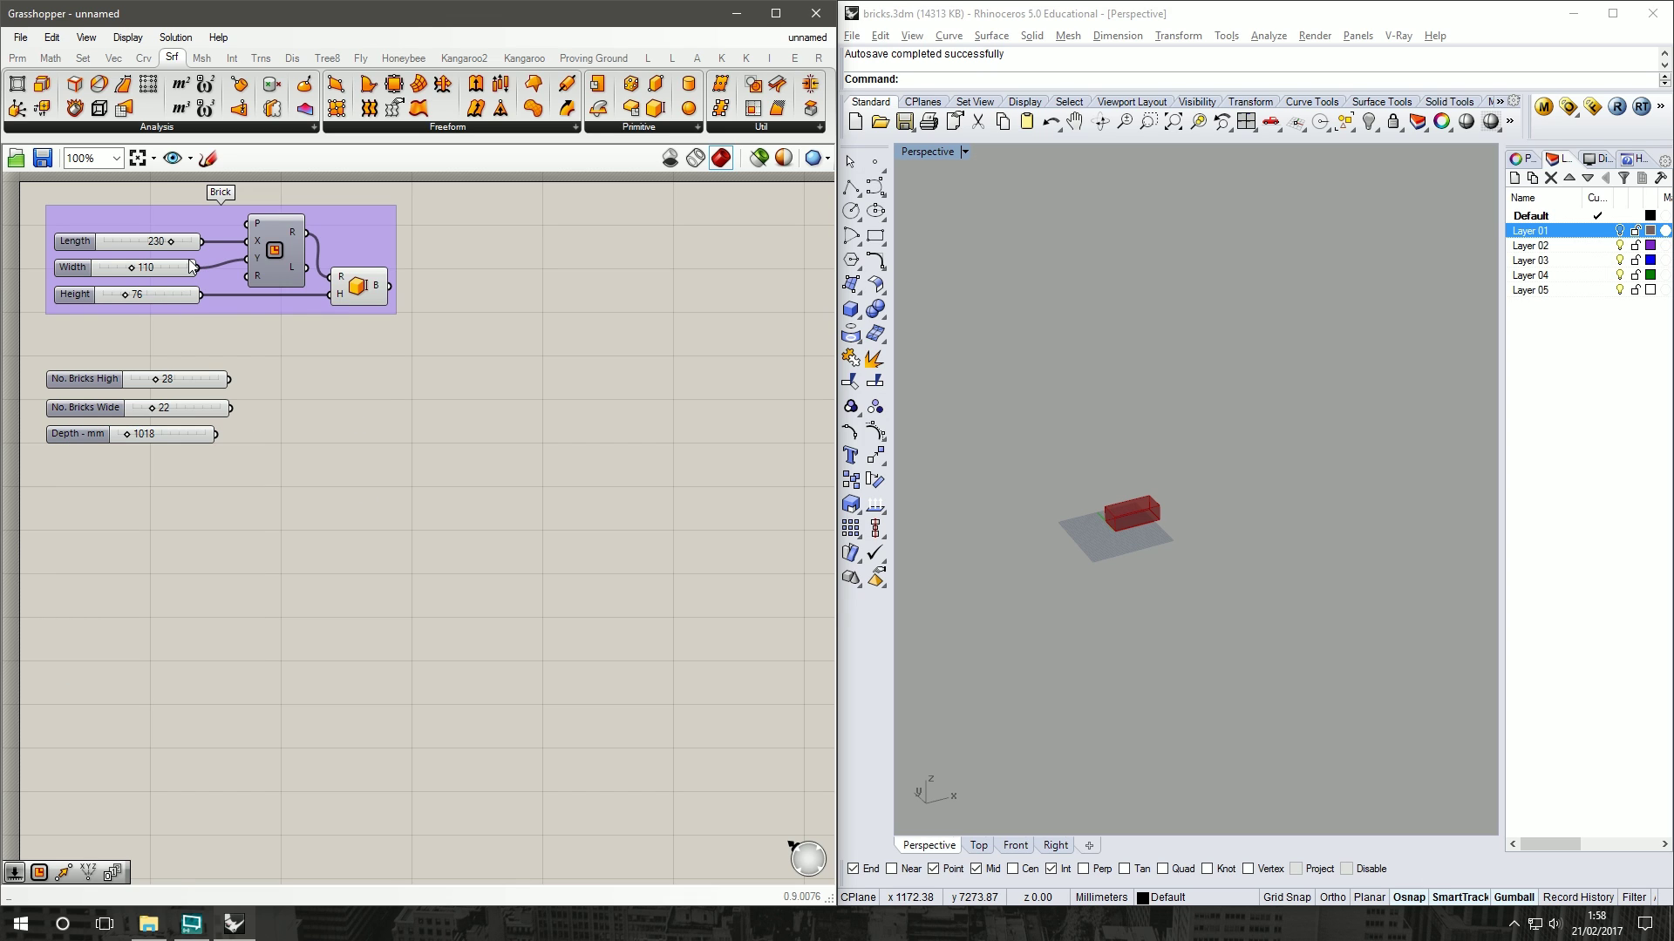
left_click_drag(186, 570, 250, 546)
right_click_drag(1113, 571, 1159, 524, "shift")
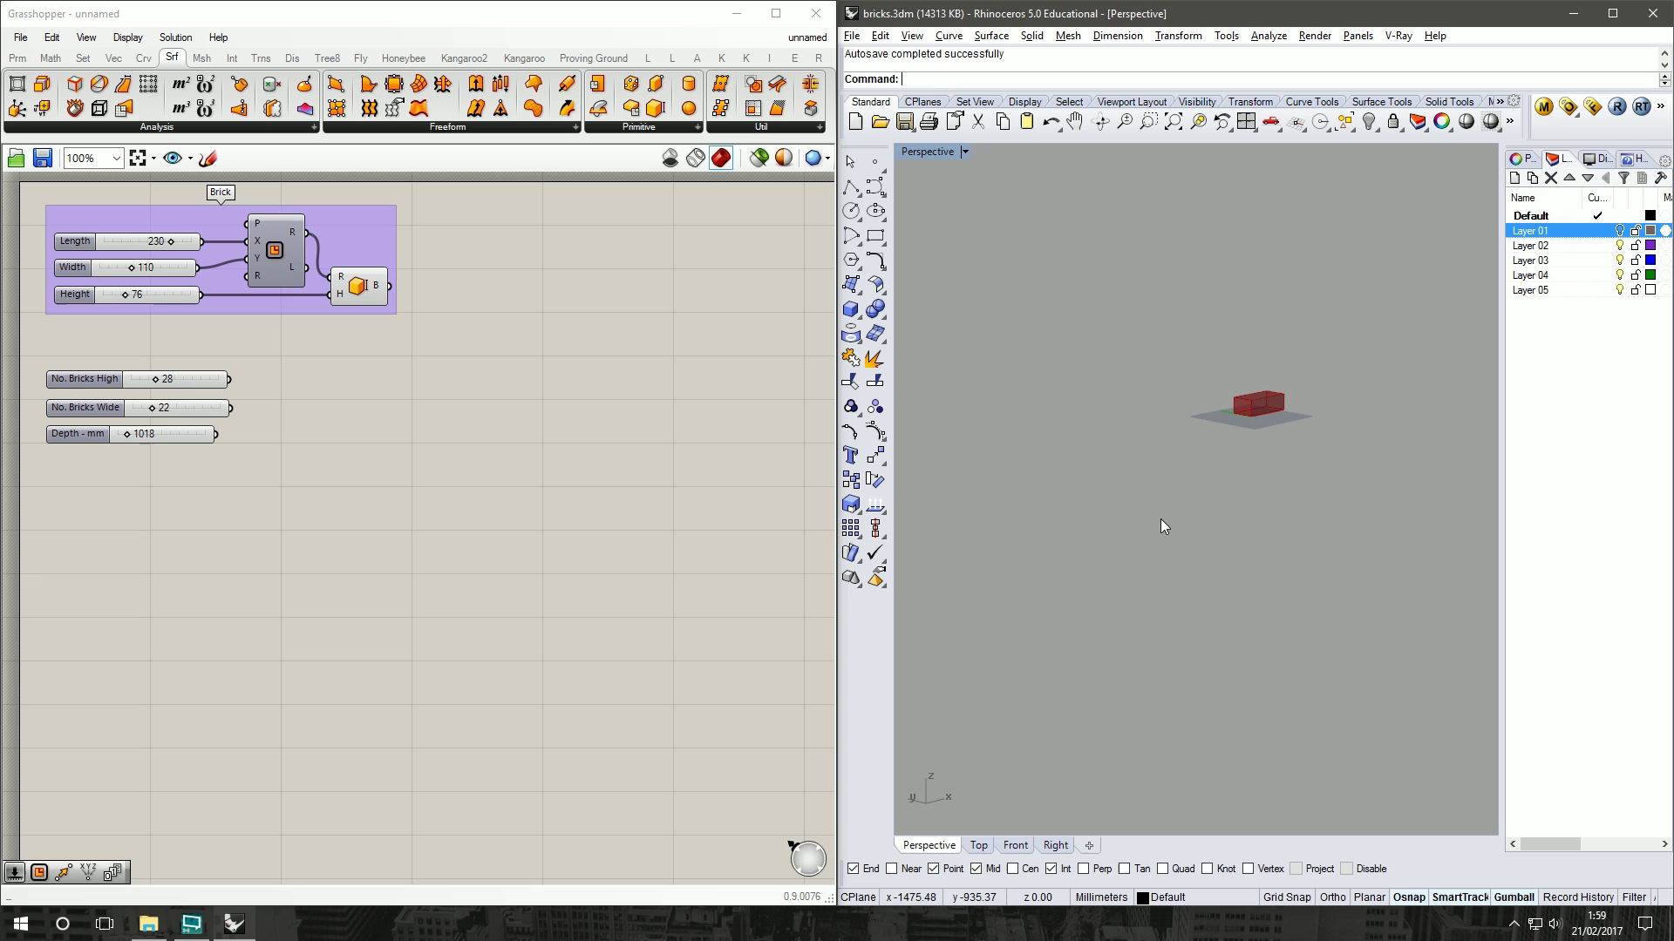
scroll(1184, 442, "down", 2)
right_click_drag(1184, 443, 1162, 525)
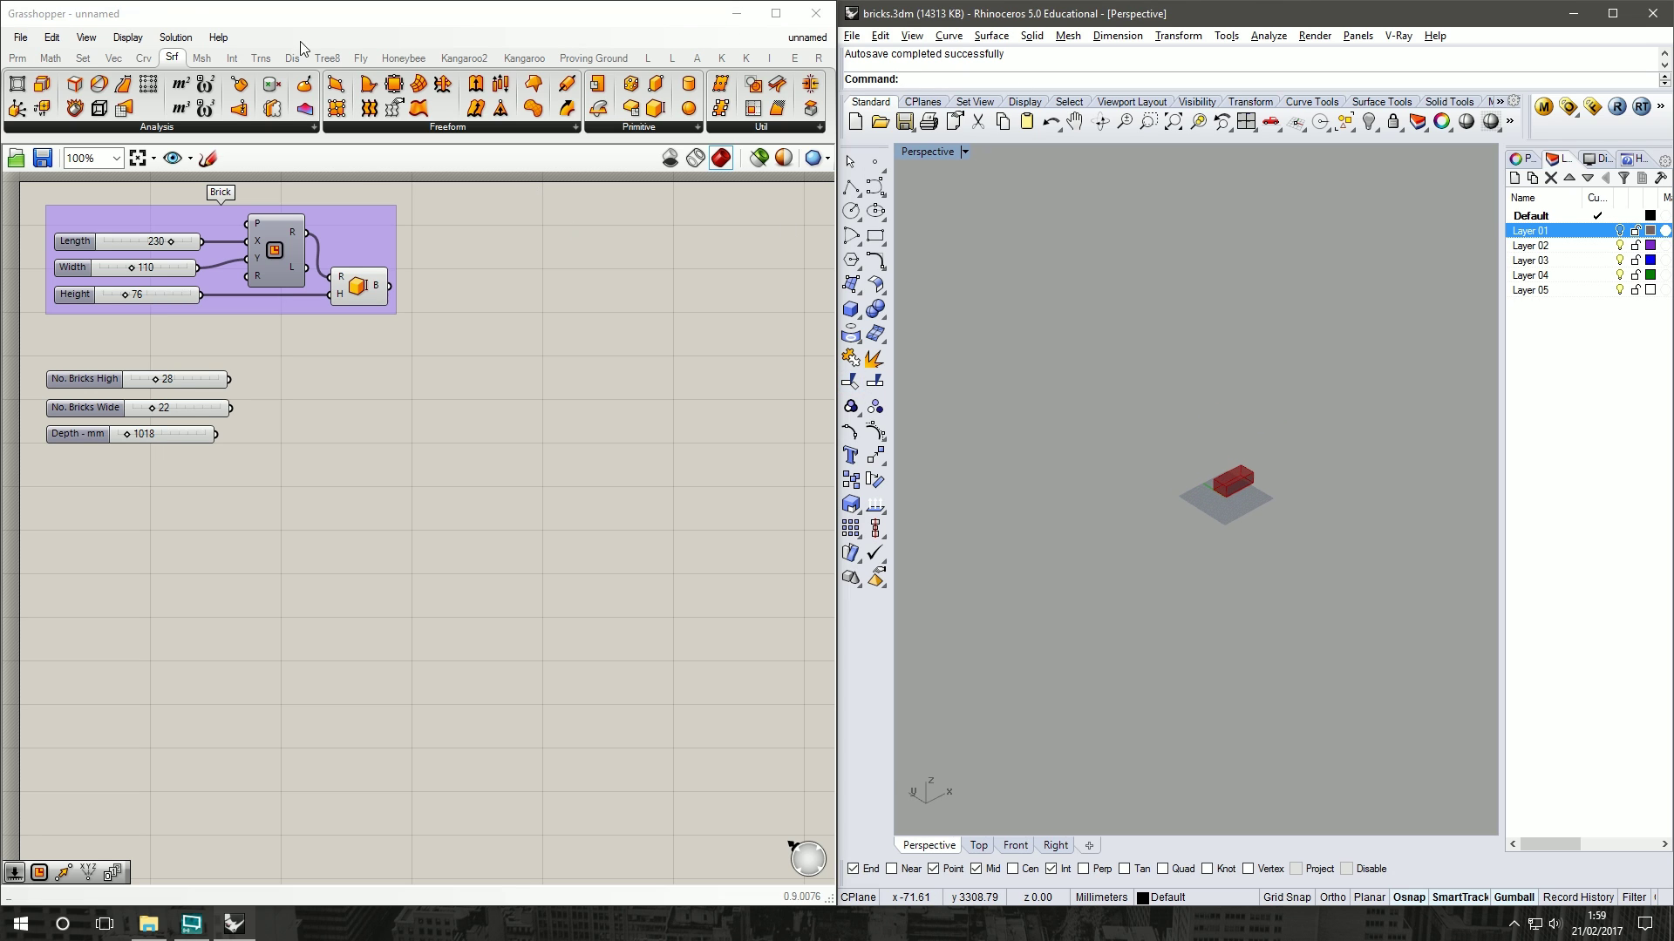
Step: Add a Construct Point component from the Vector > Point panel
left_click(114, 59)
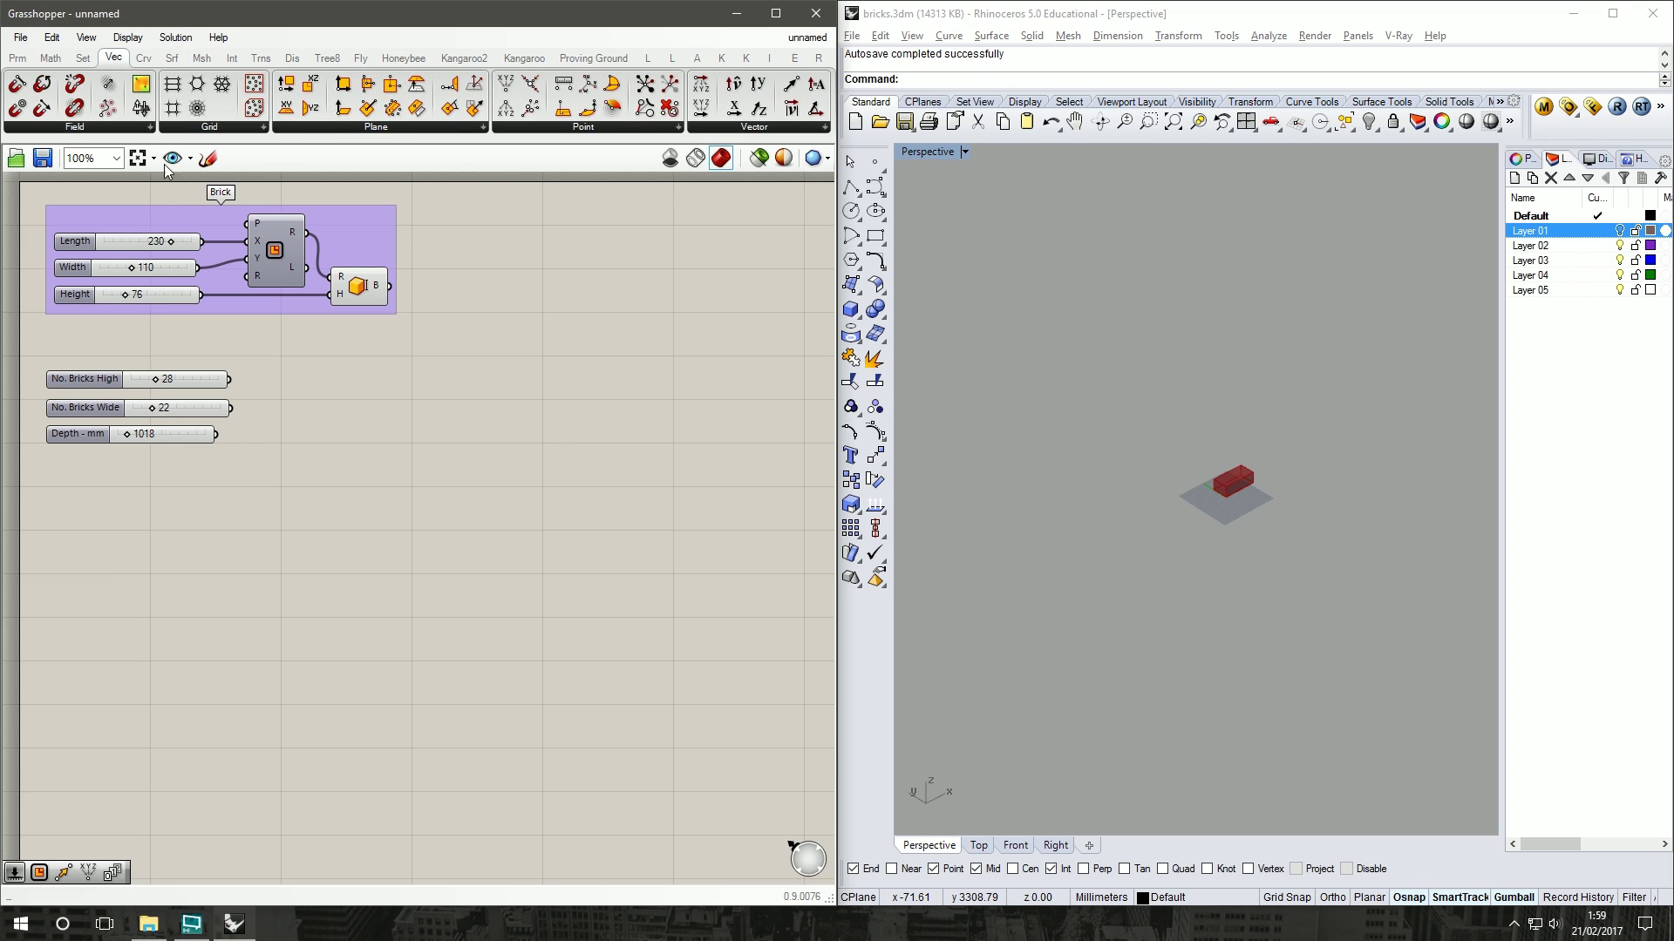
left_click_drag(505, 84, 502, 380)
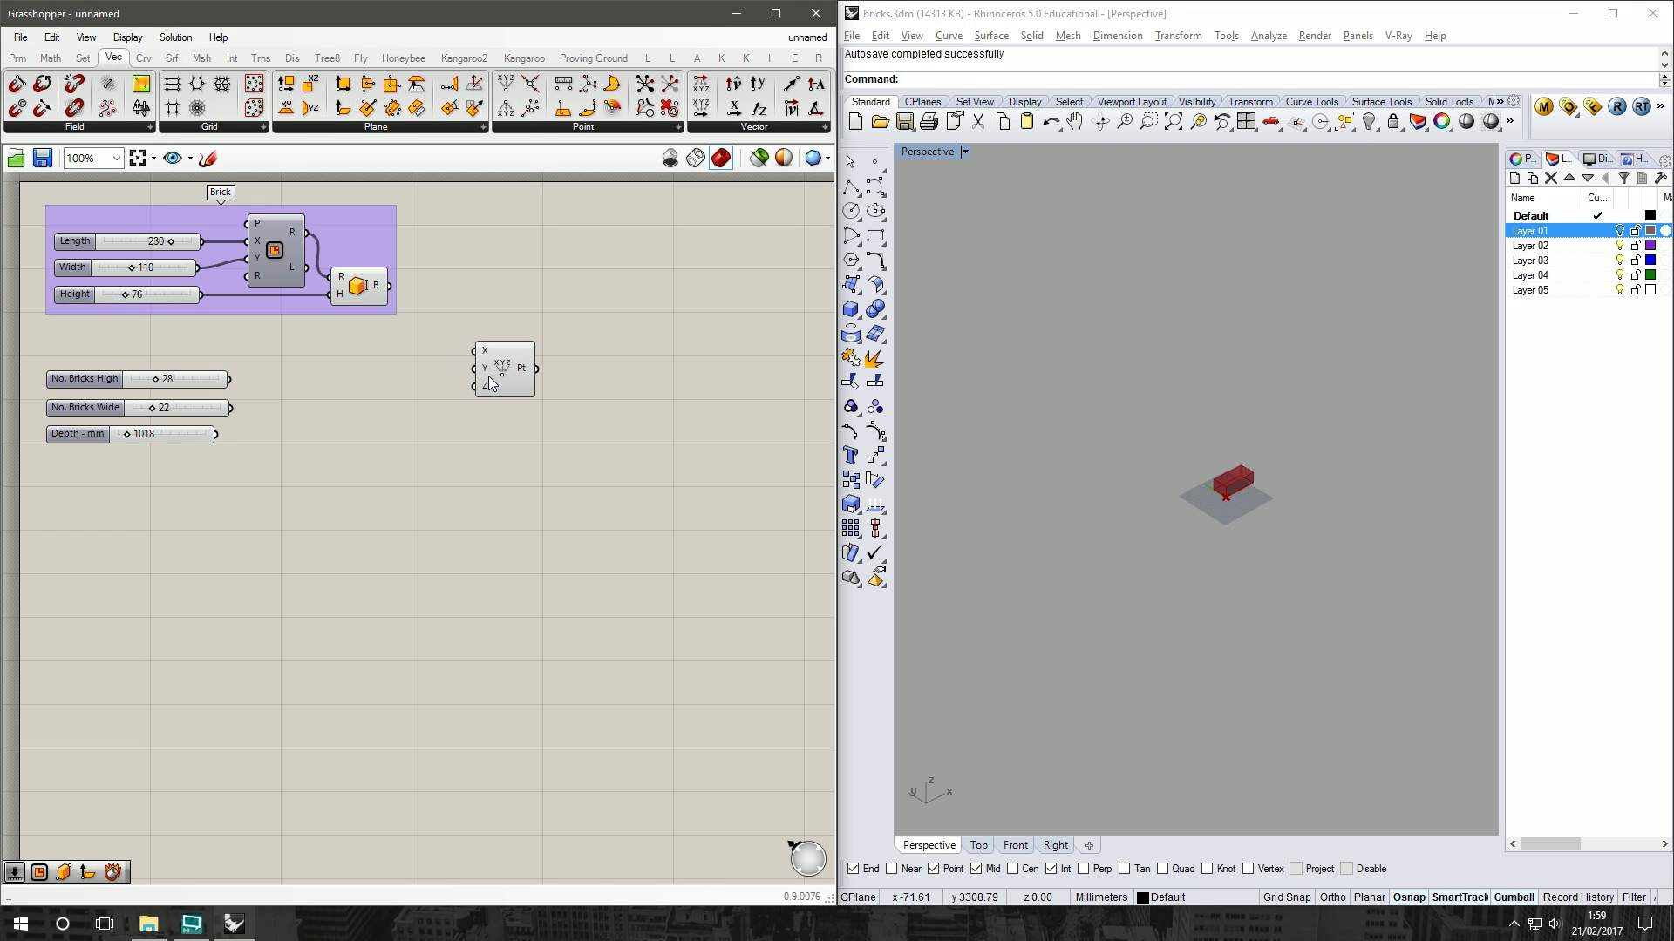
left_click(536, 584)
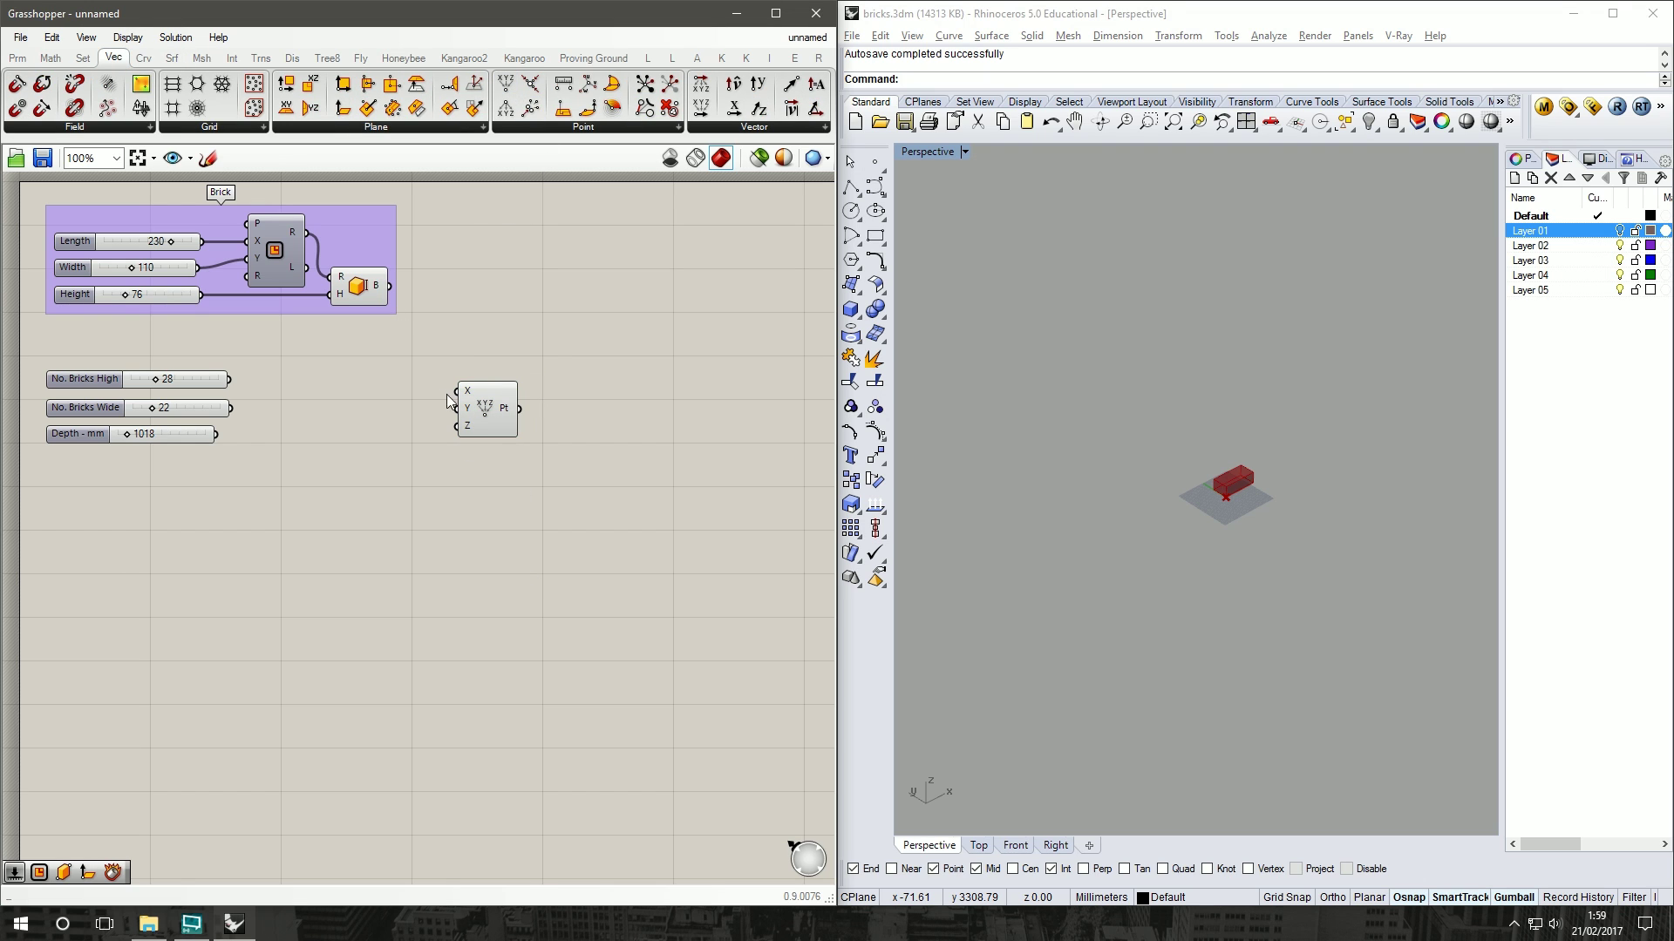
left_click_drag(482, 424, 499, 410)
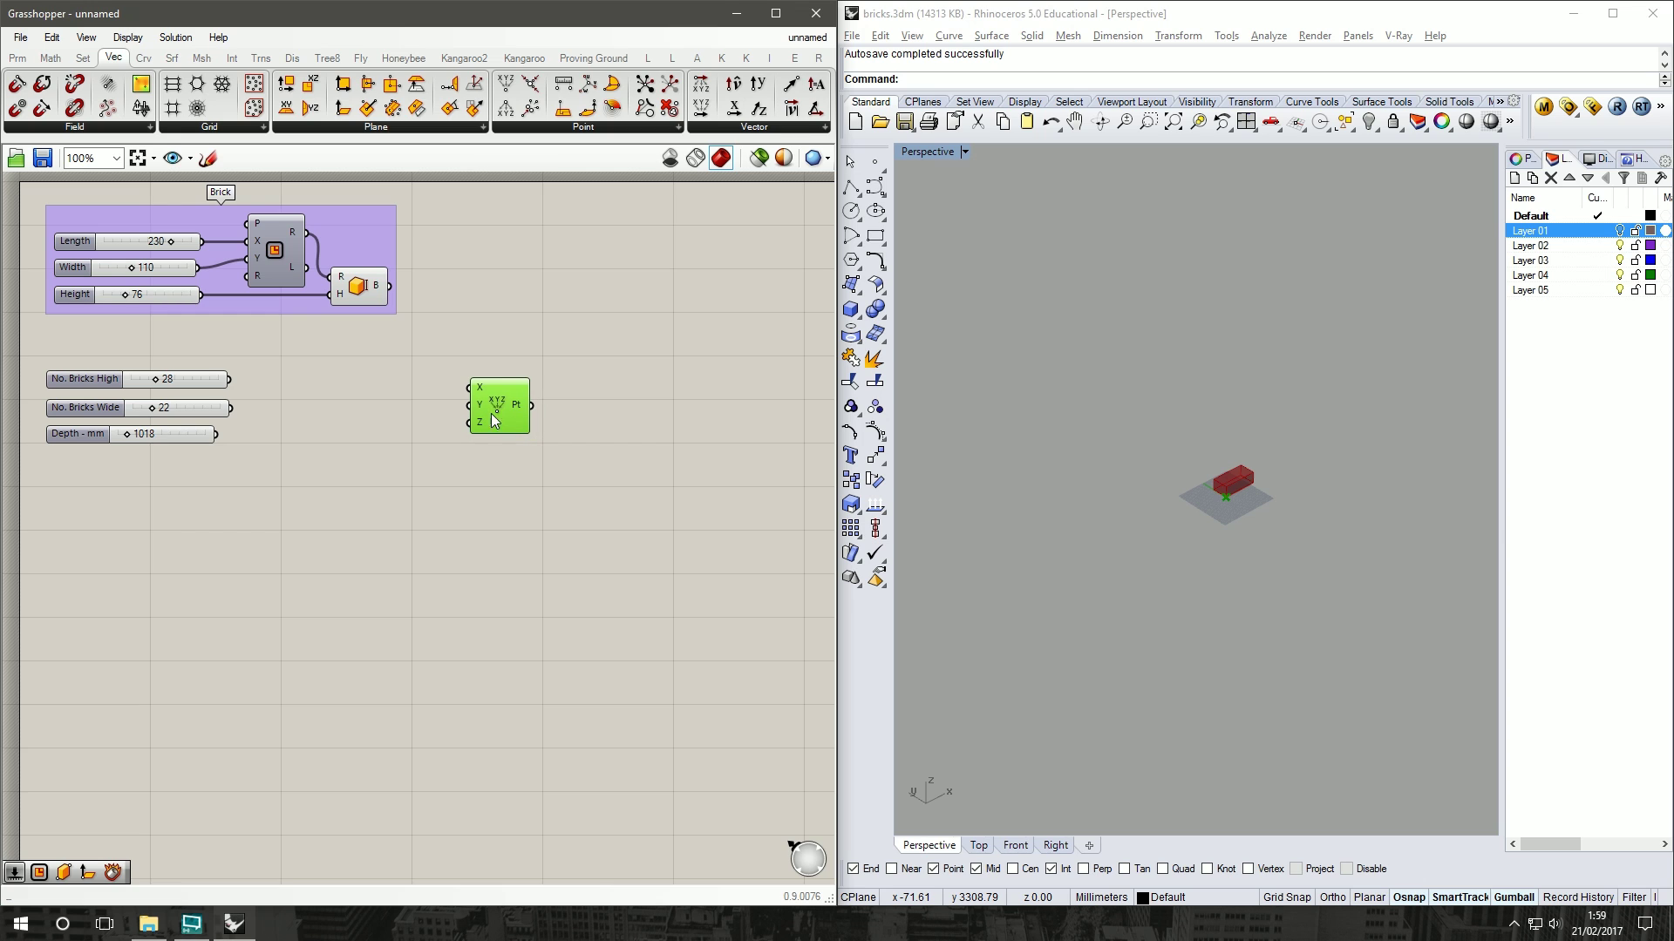
left_click(580, 552)
Step: Add a Series component from Sets > Sequence
left_click(83, 58)
left_click(300, 128)
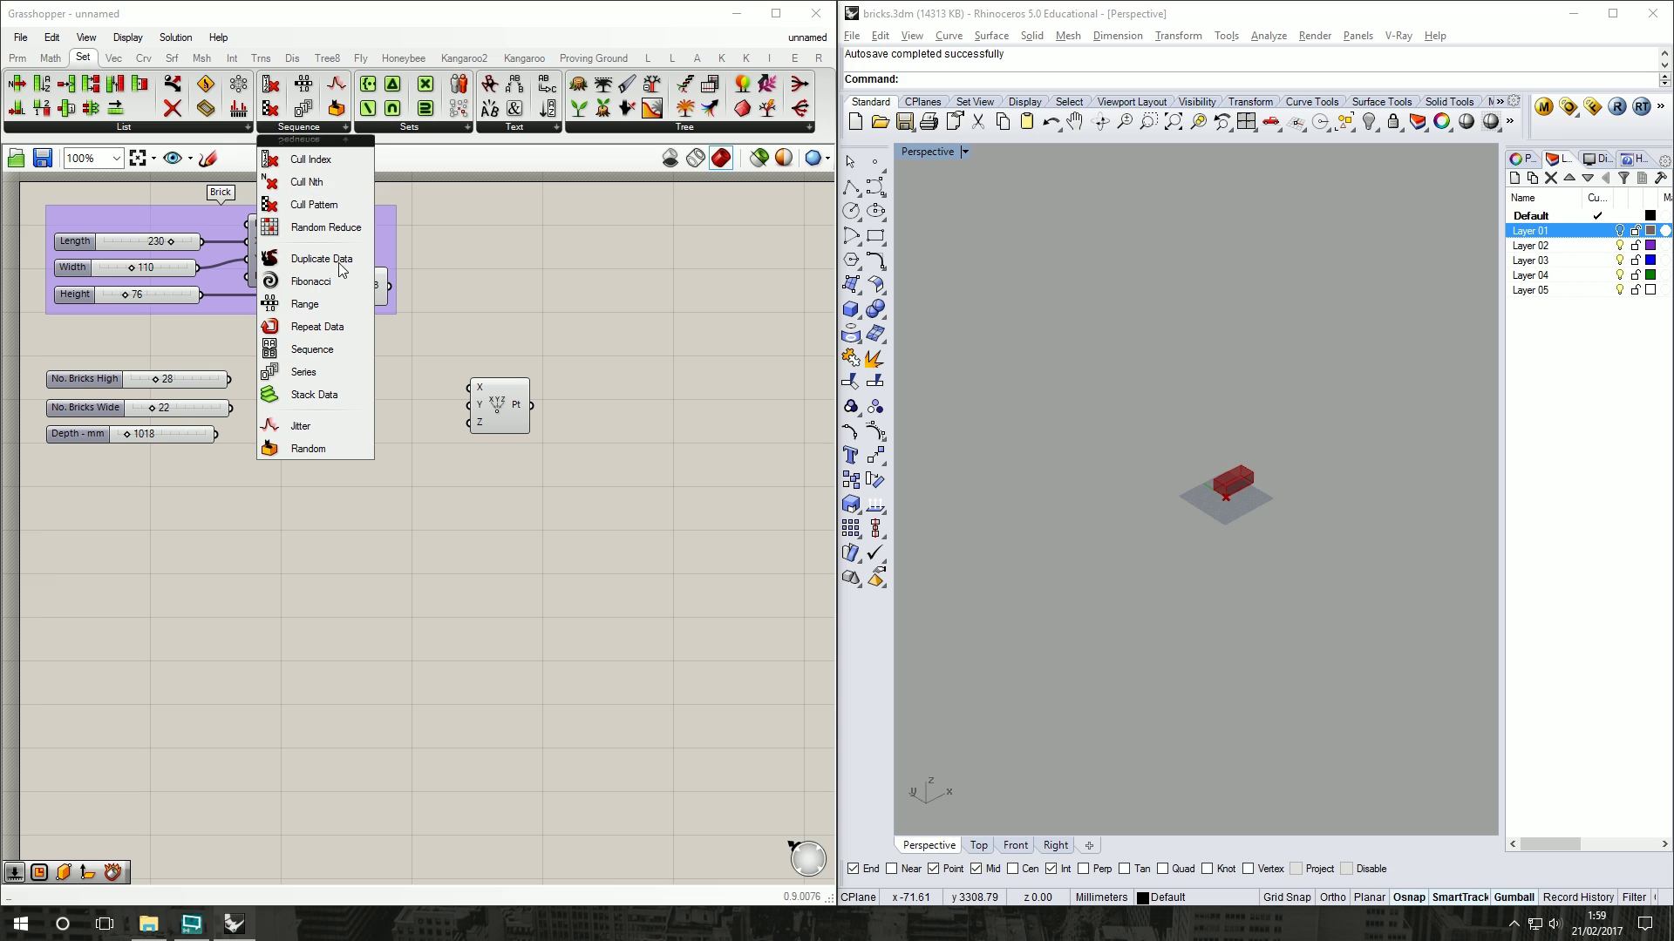
left_click(328, 373)
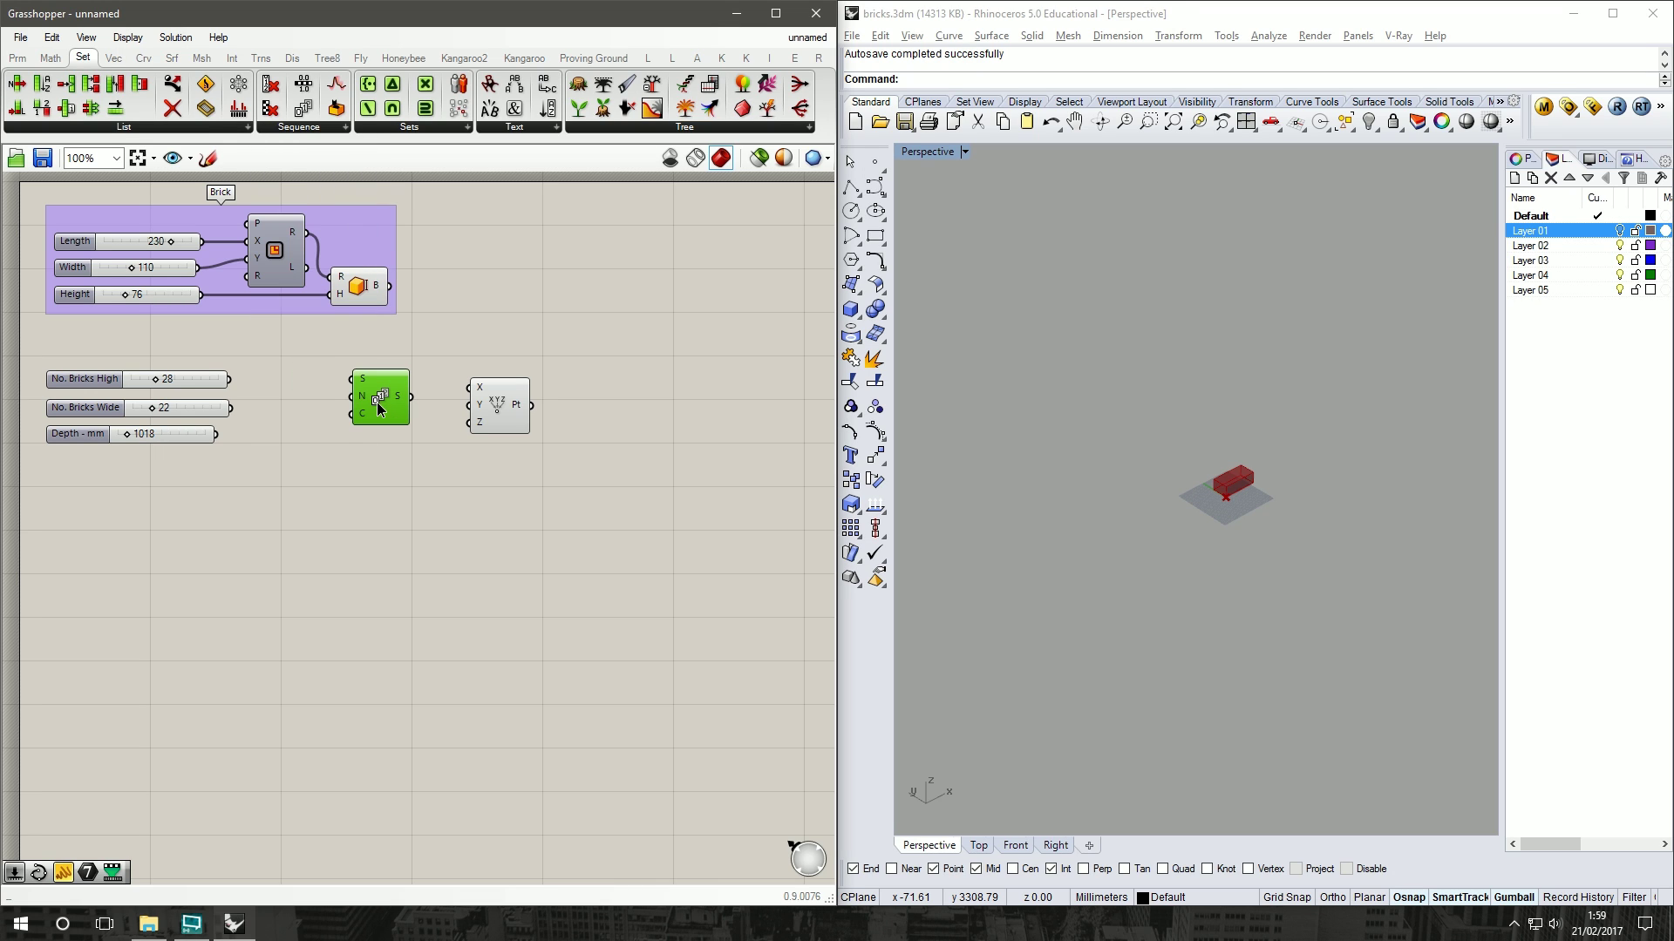
left_click(466, 367)
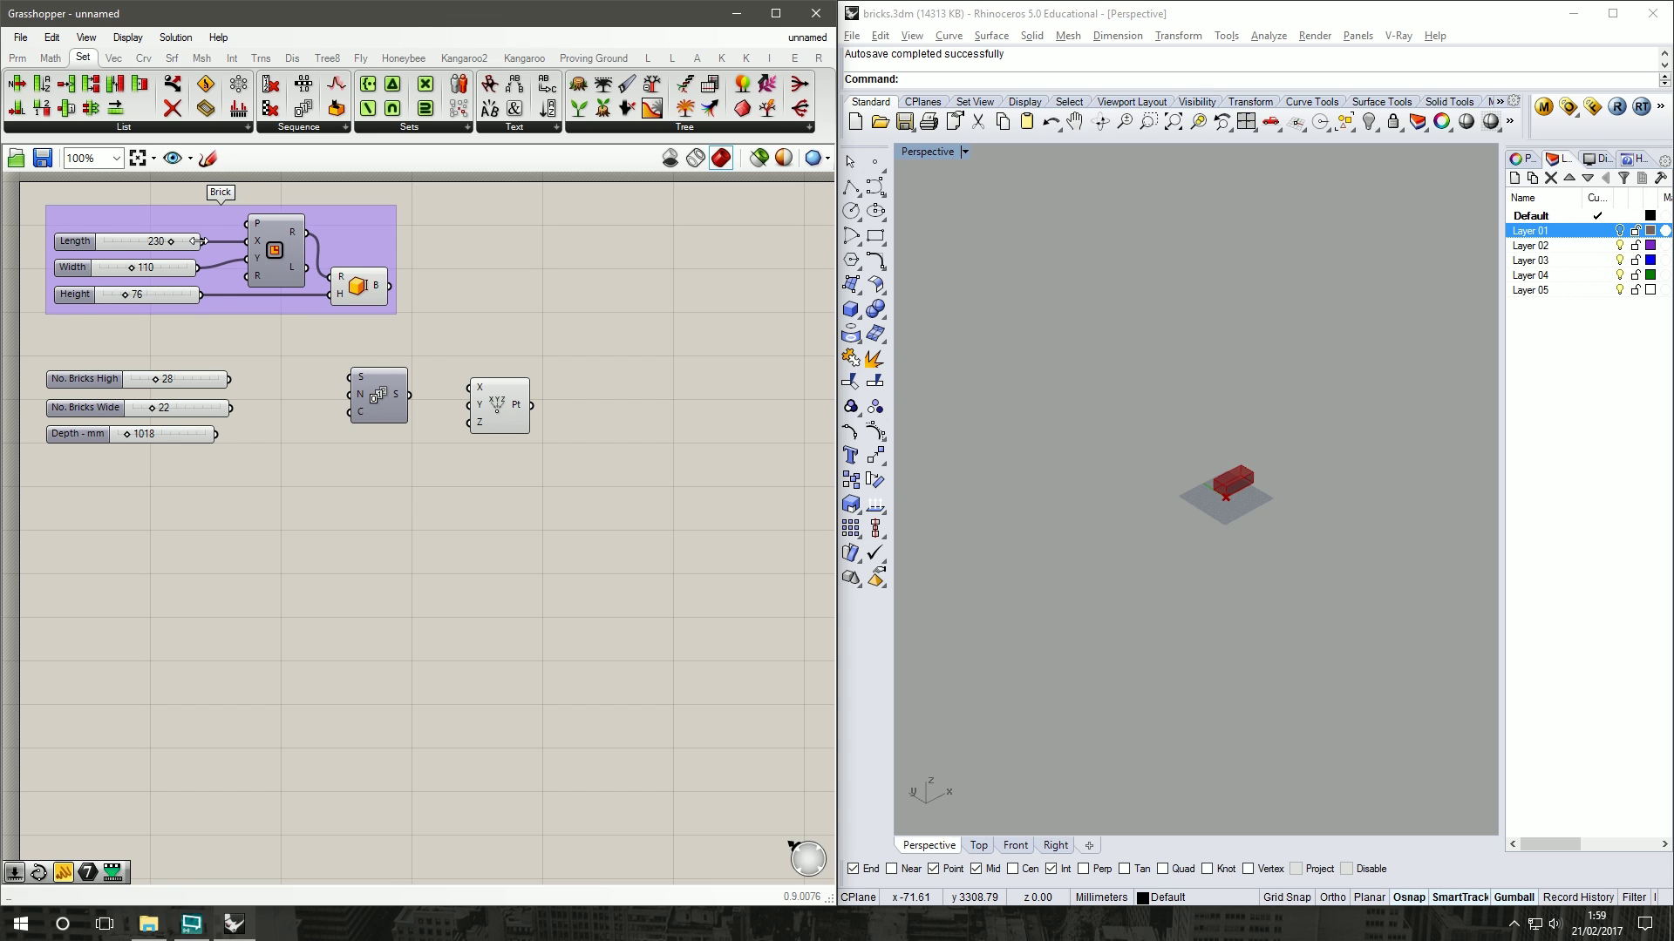
Step: Wire Length into the Series step and start an X*1.5 expression on it
left_click_drag(202, 241, 381, 417)
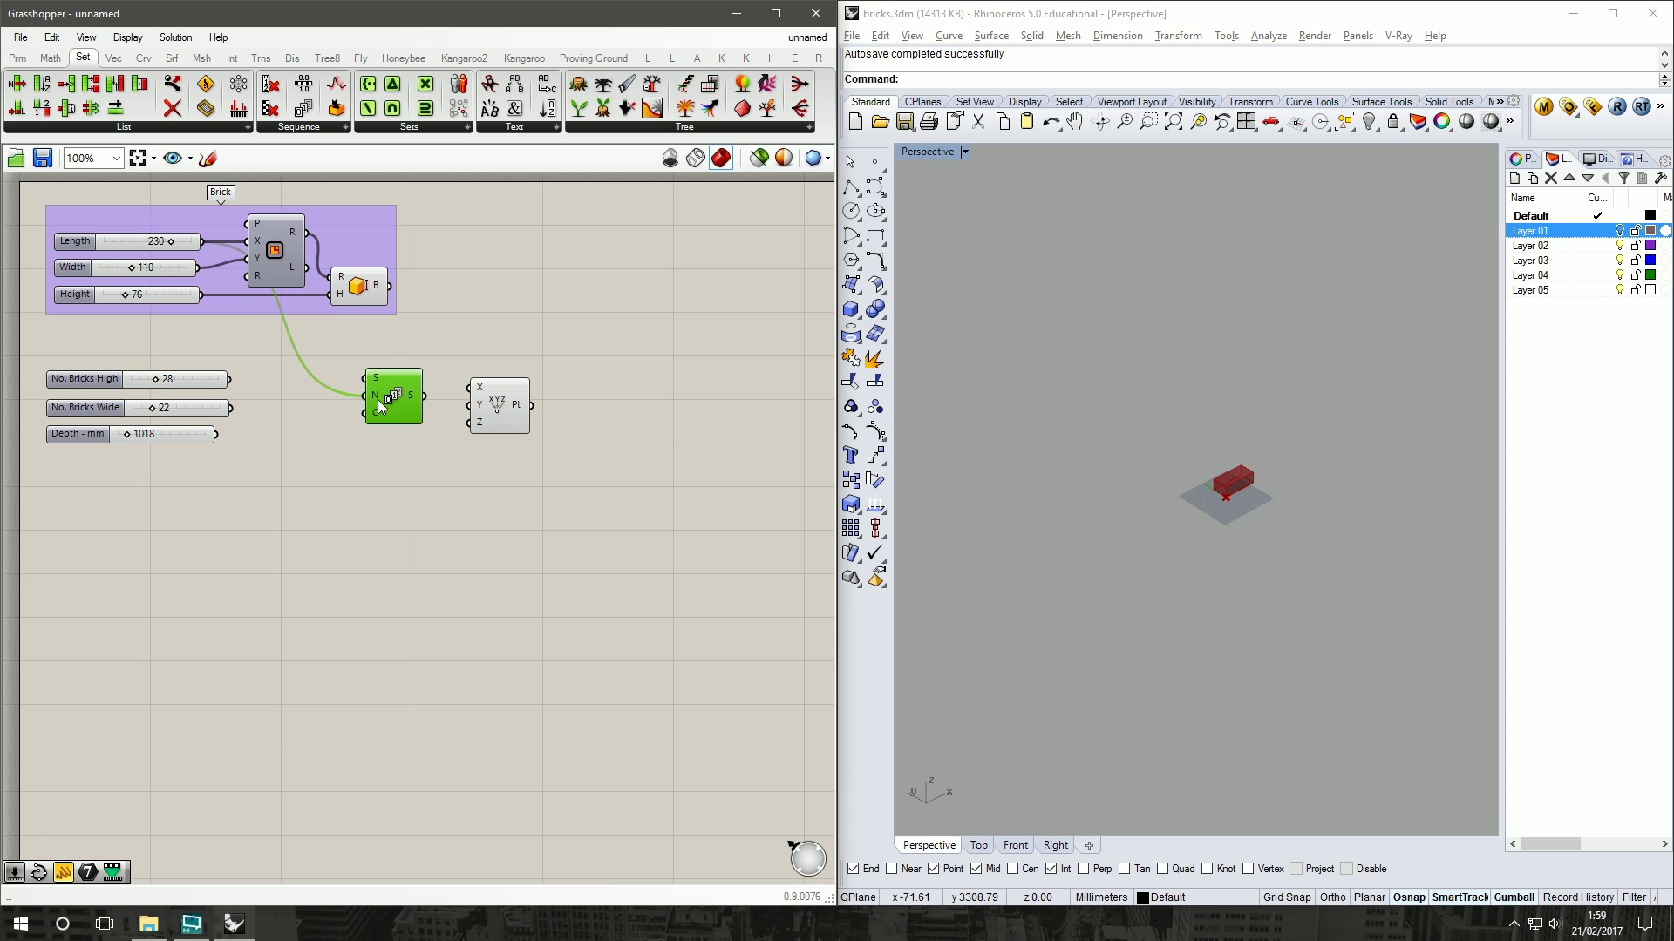
right_click(375, 395)
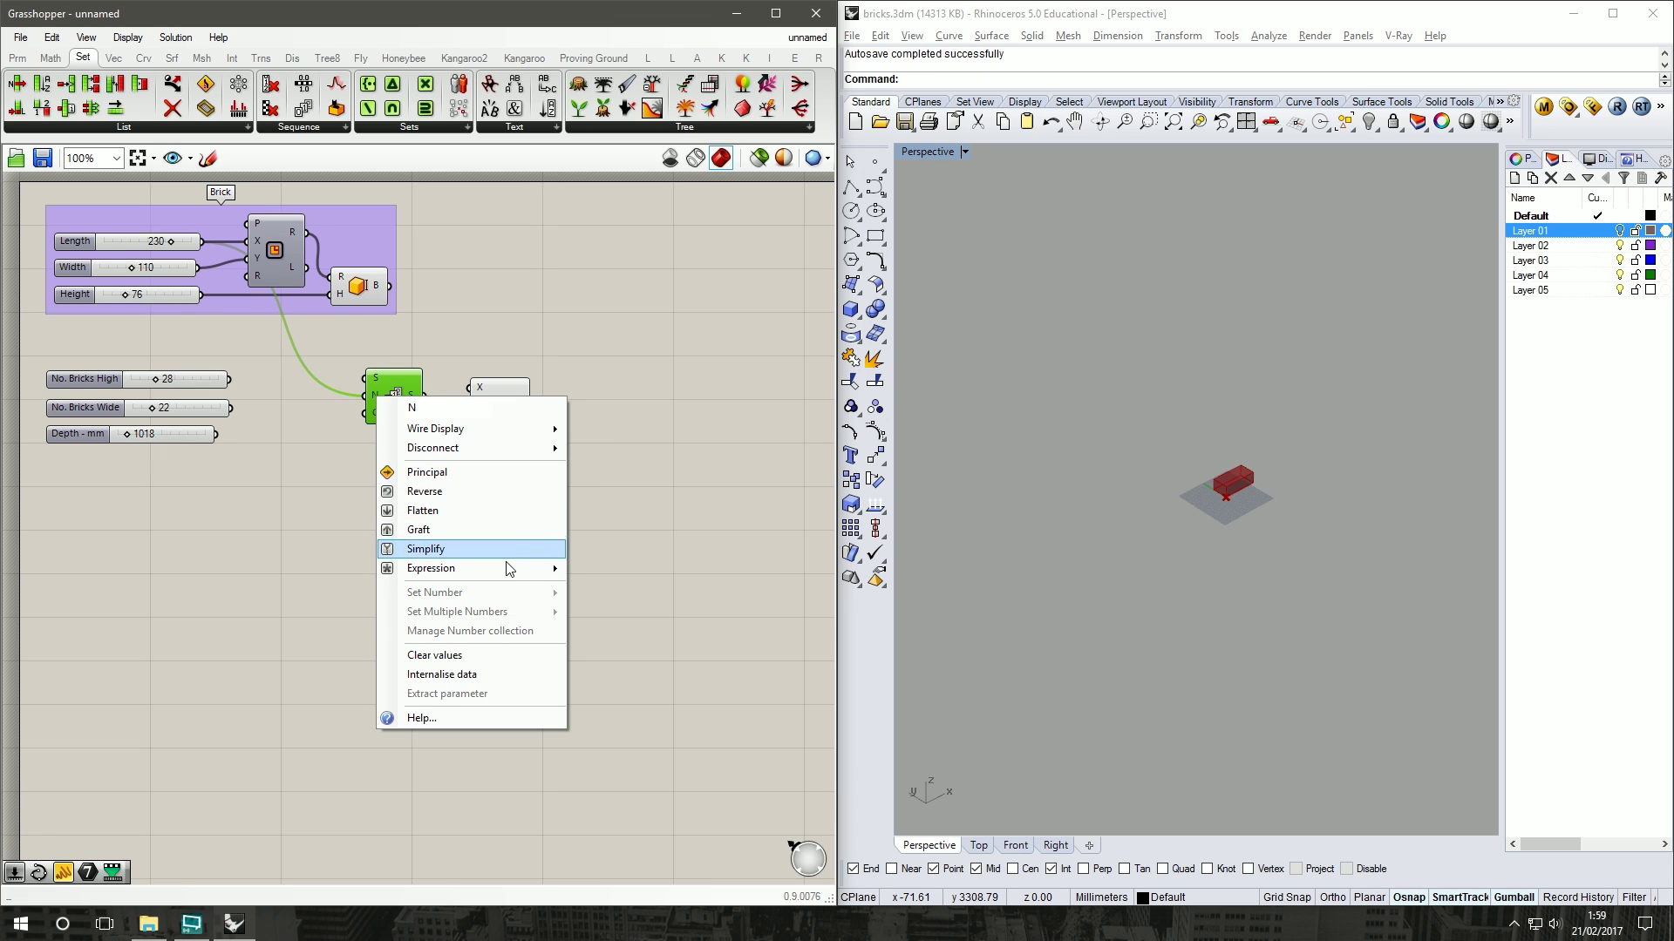
mouse_move(502, 572)
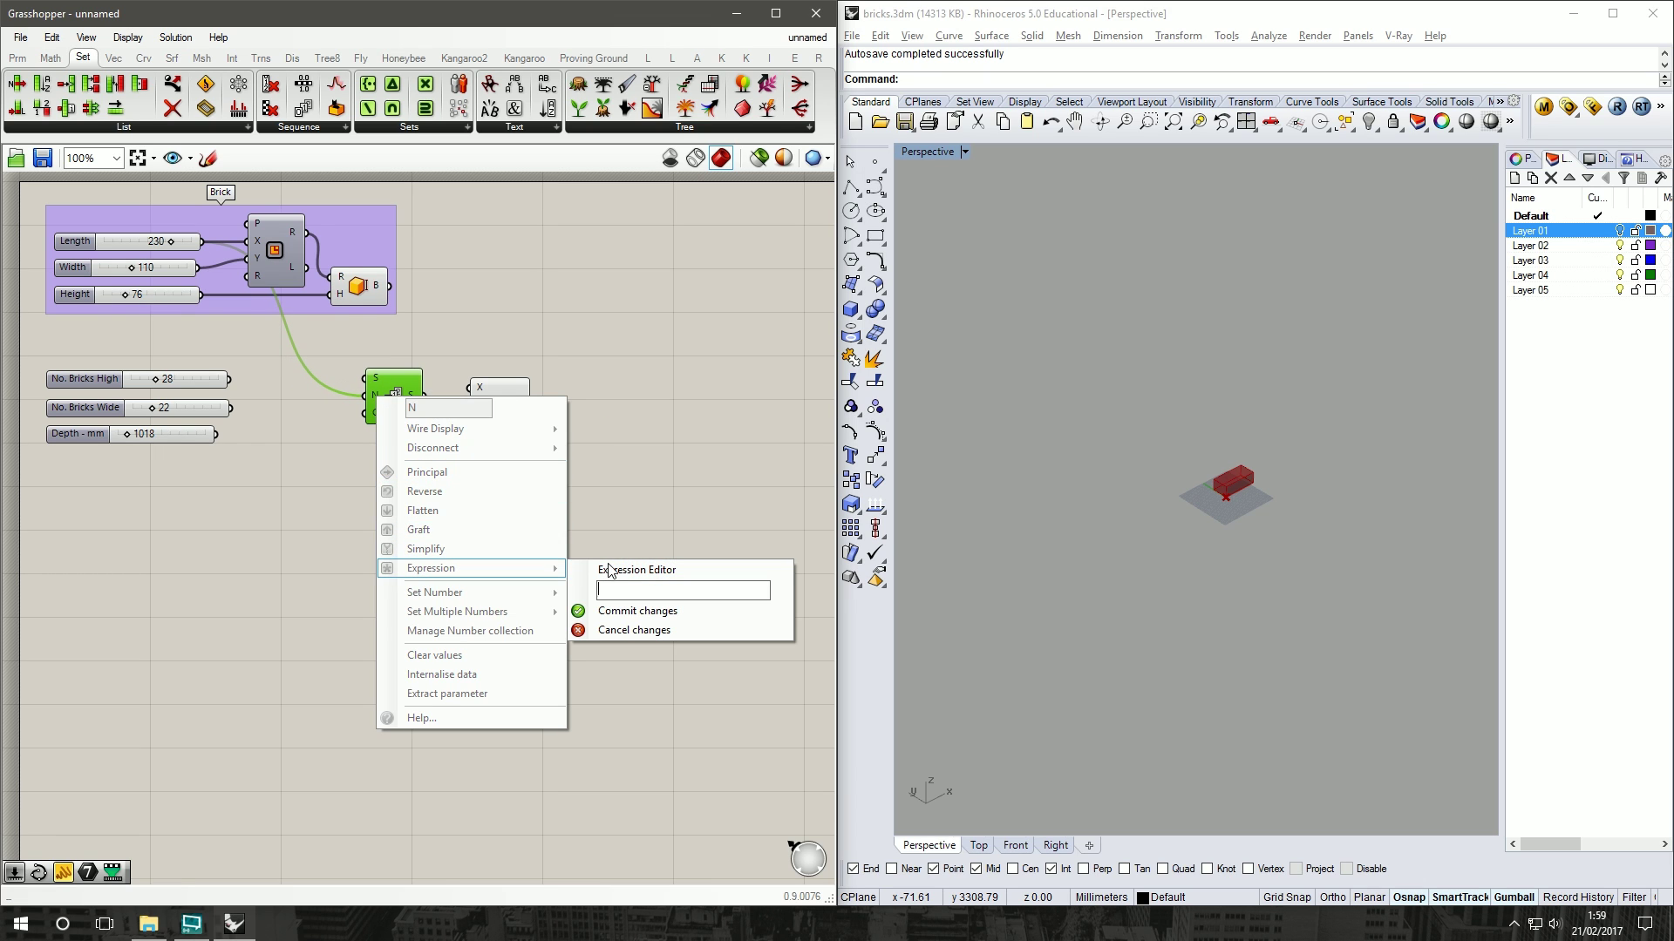
type("X*1.5")
Step: Apply the X*1.5 step, feed No. Bricks Wide into Series count and Series into point X
left_click(616, 610)
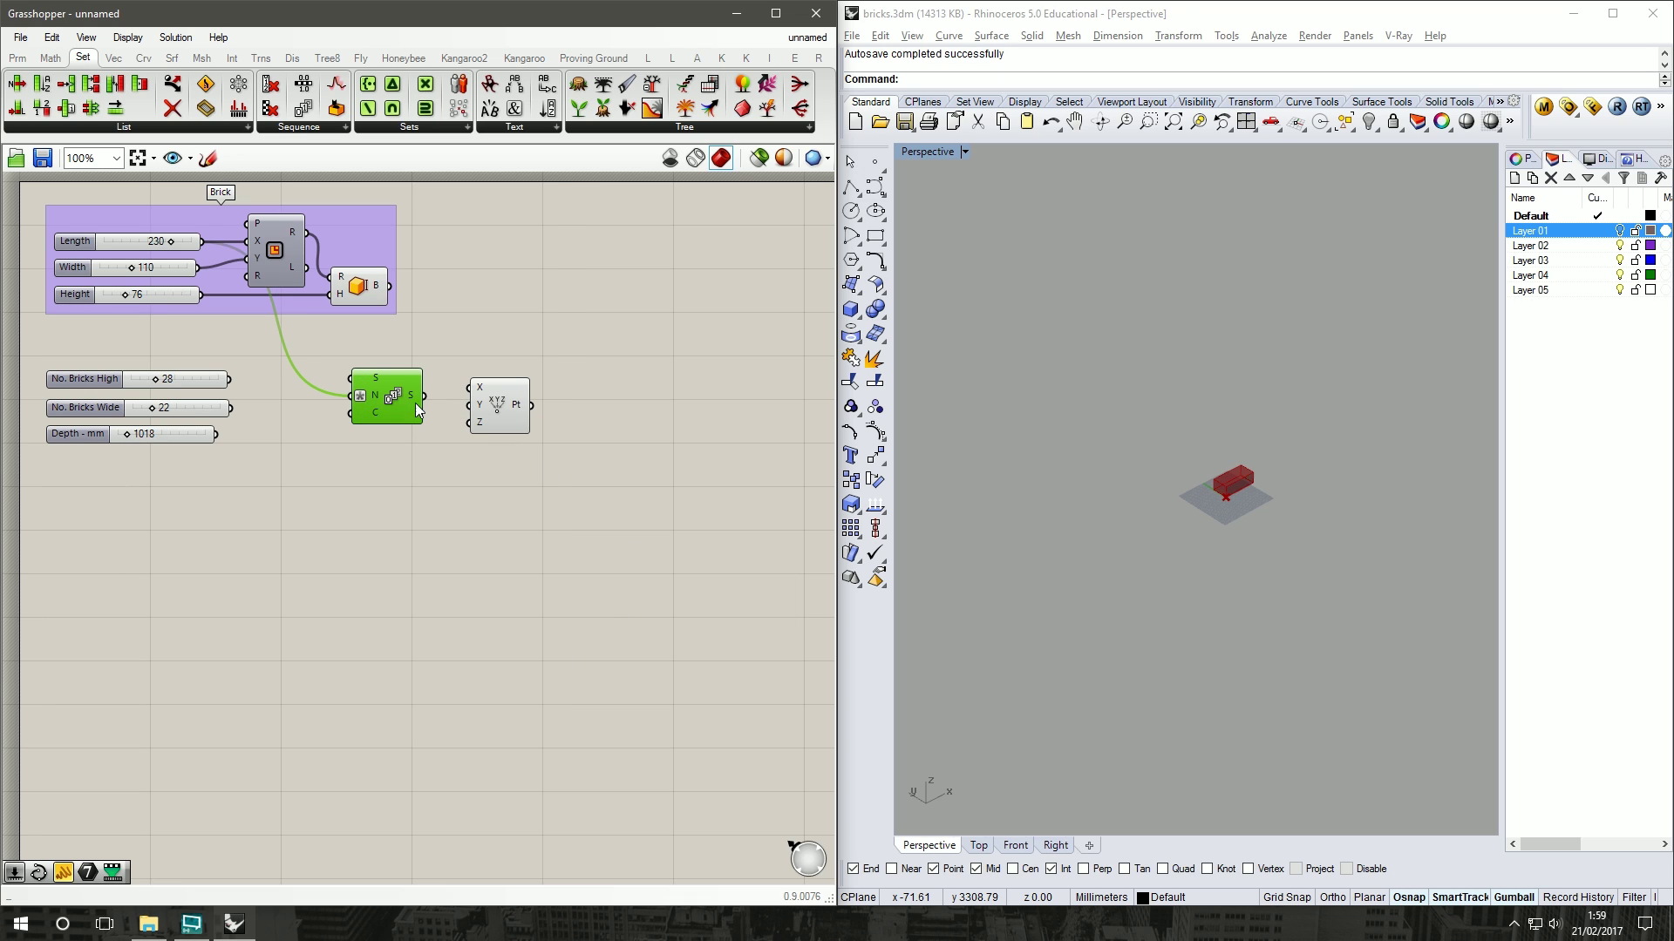
left_click_drag(389, 396, 395, 404)
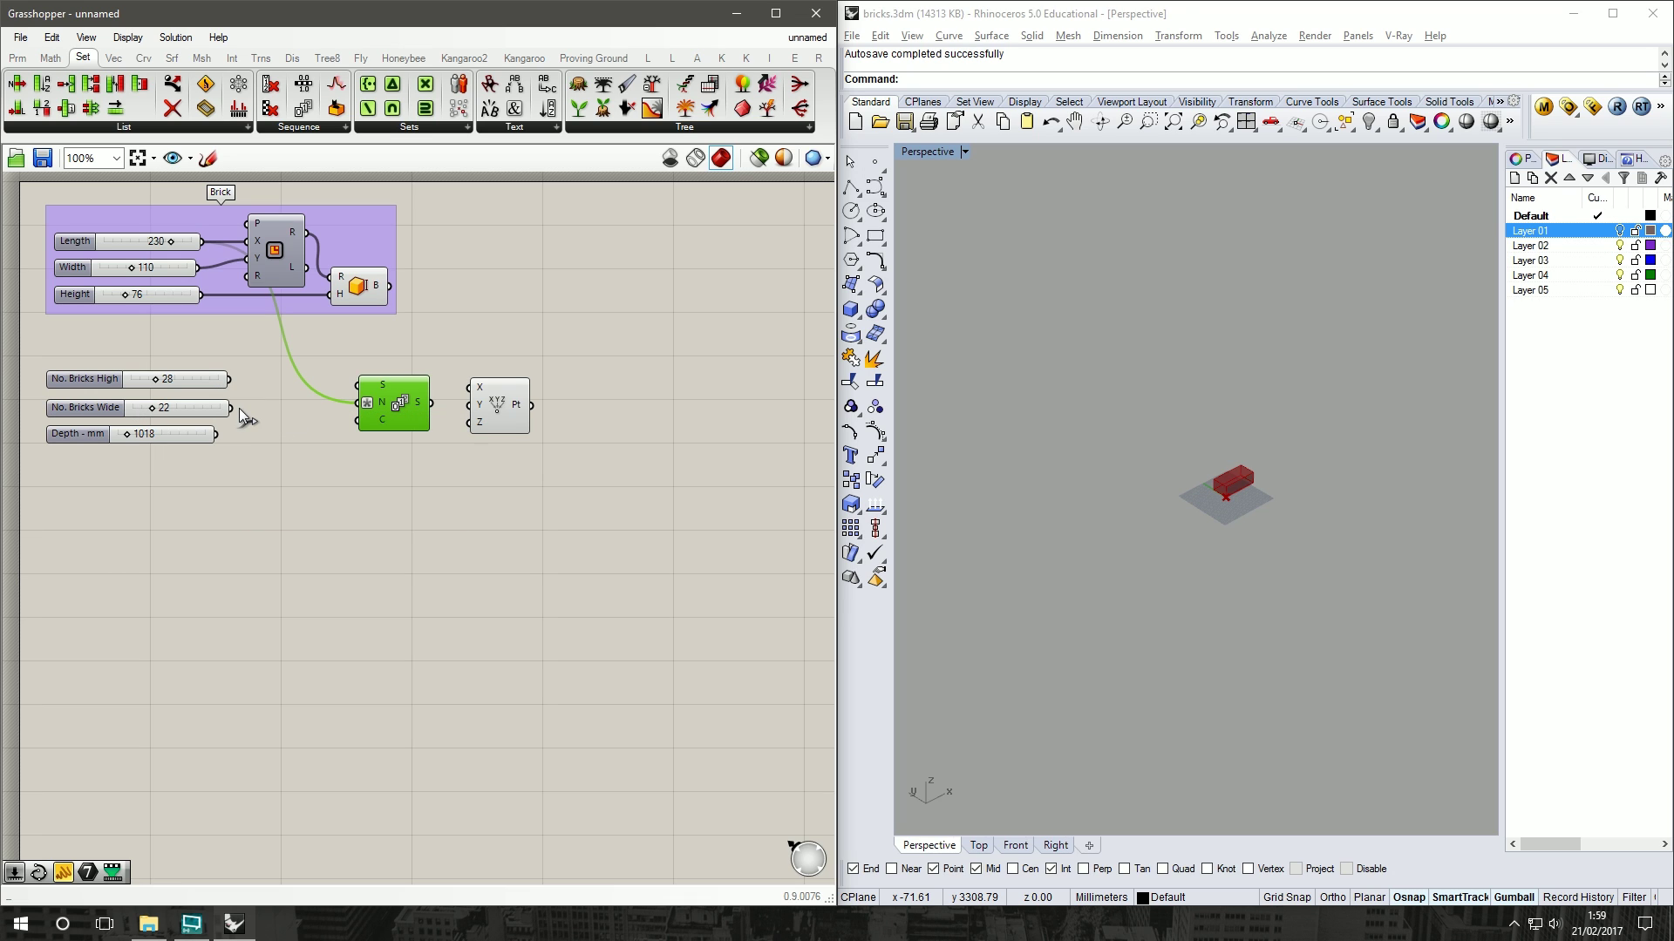
left_click_drag(238, 408, 365, 429)
left_click_drag(433, 406, 516, 438)
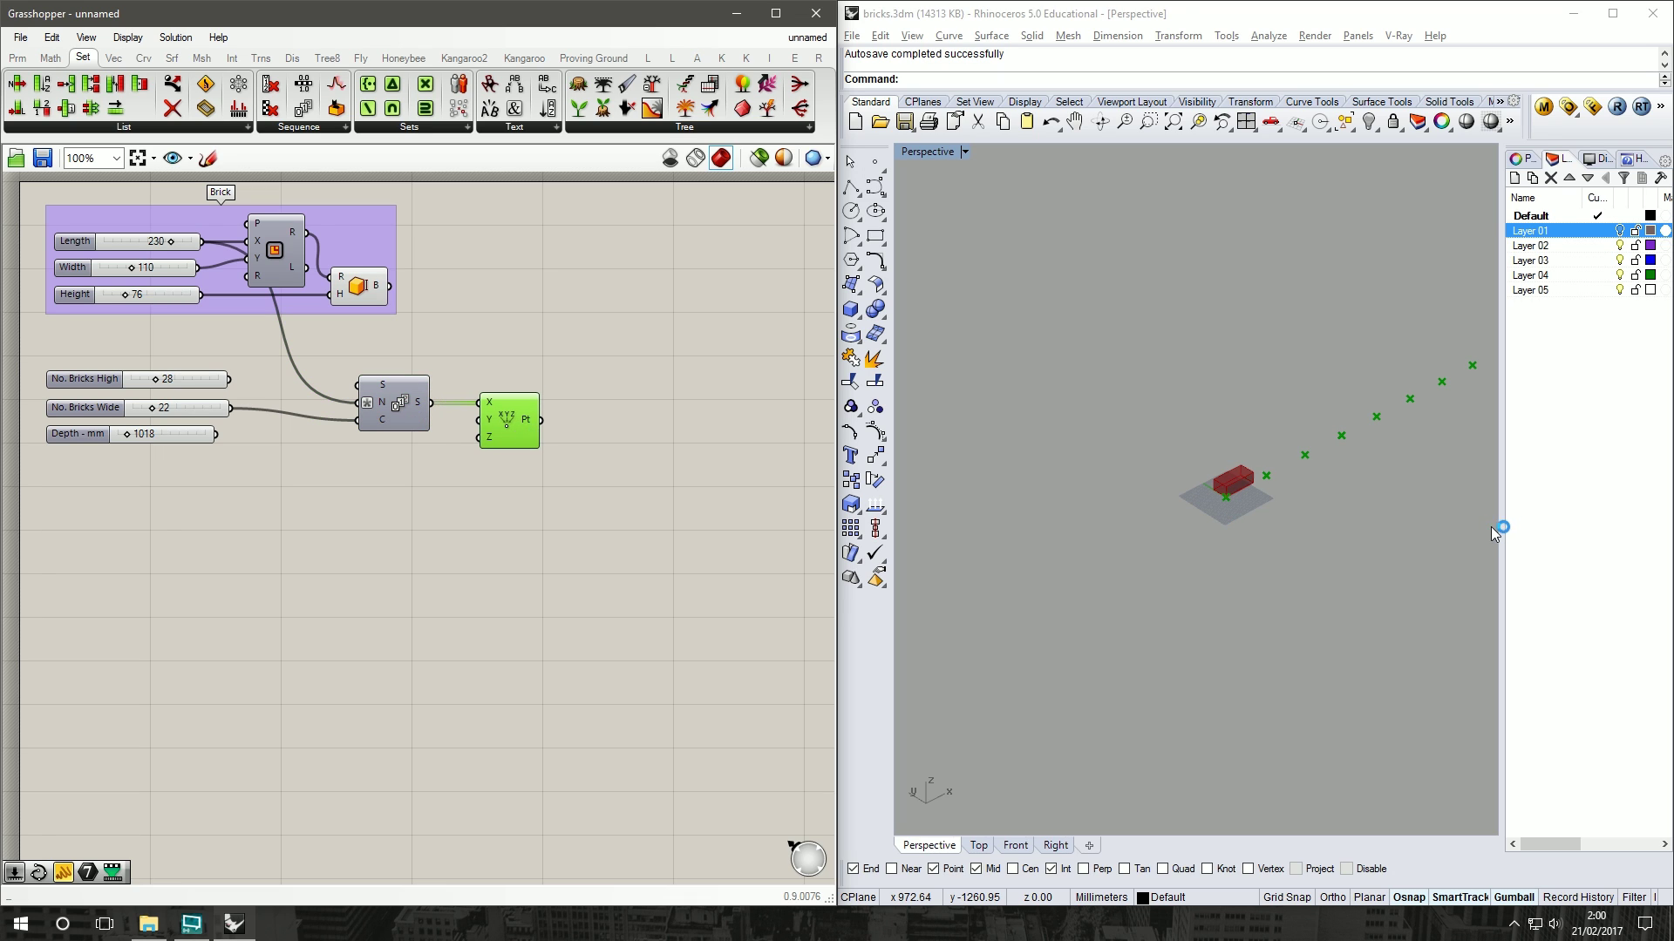
Step: Orbit and zoom the Rhino view to inspect the row of points
right_click_drag(1491, 526, 1128, 525)
scroll(1079, 531, "down", 3)
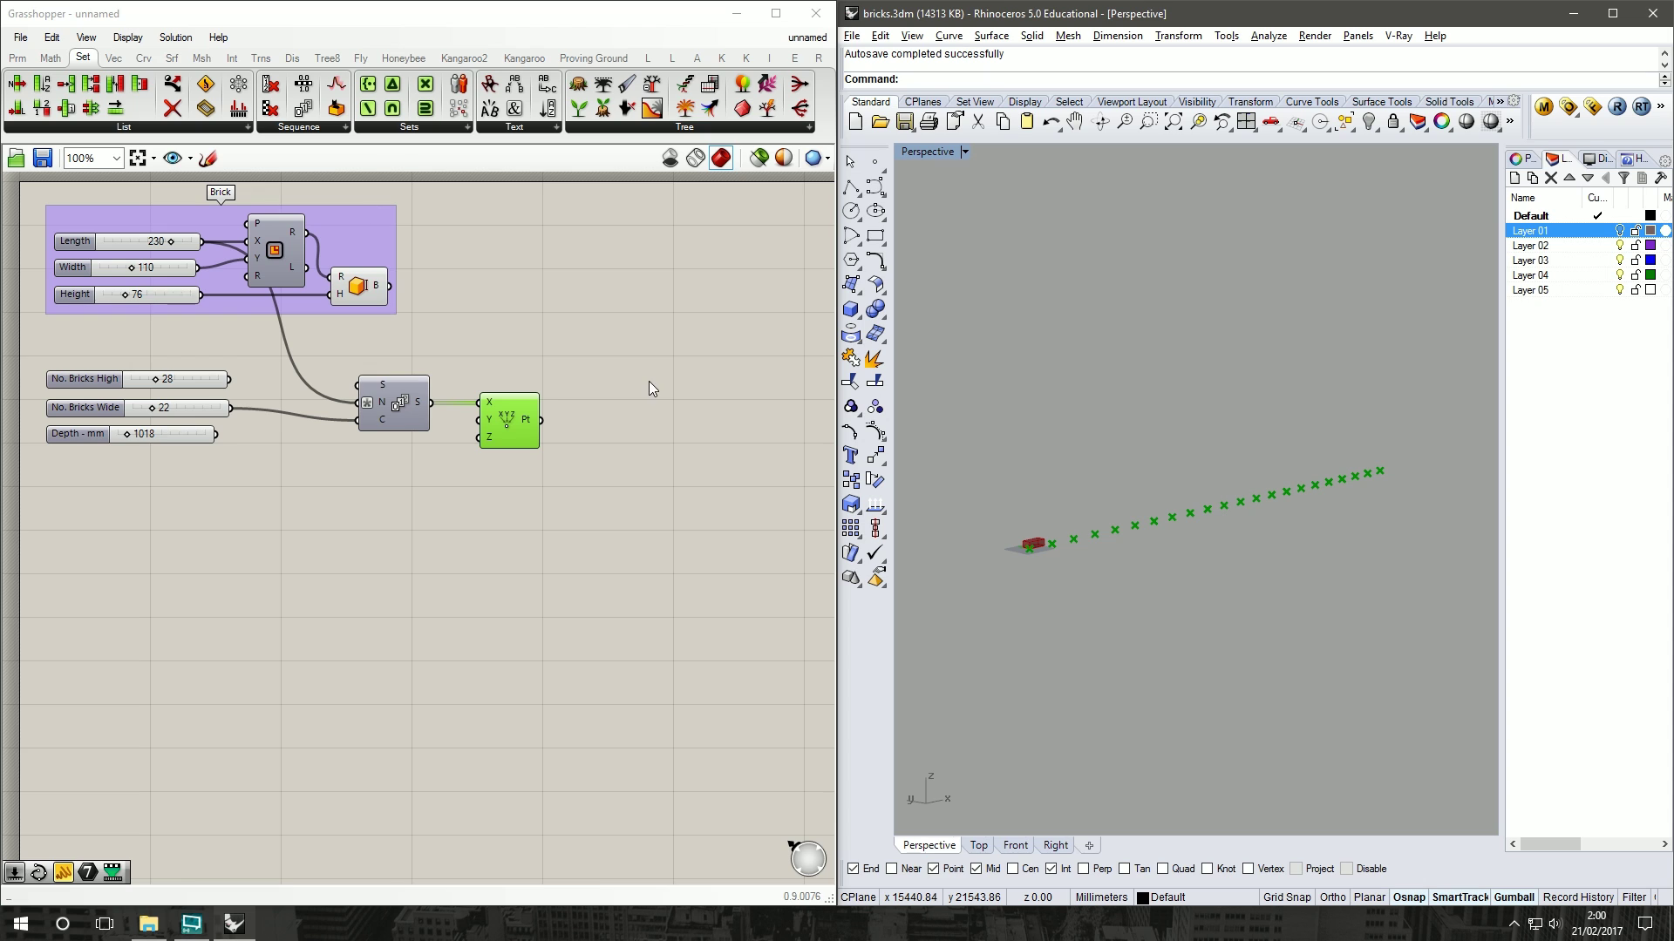
left_click(509, 534)
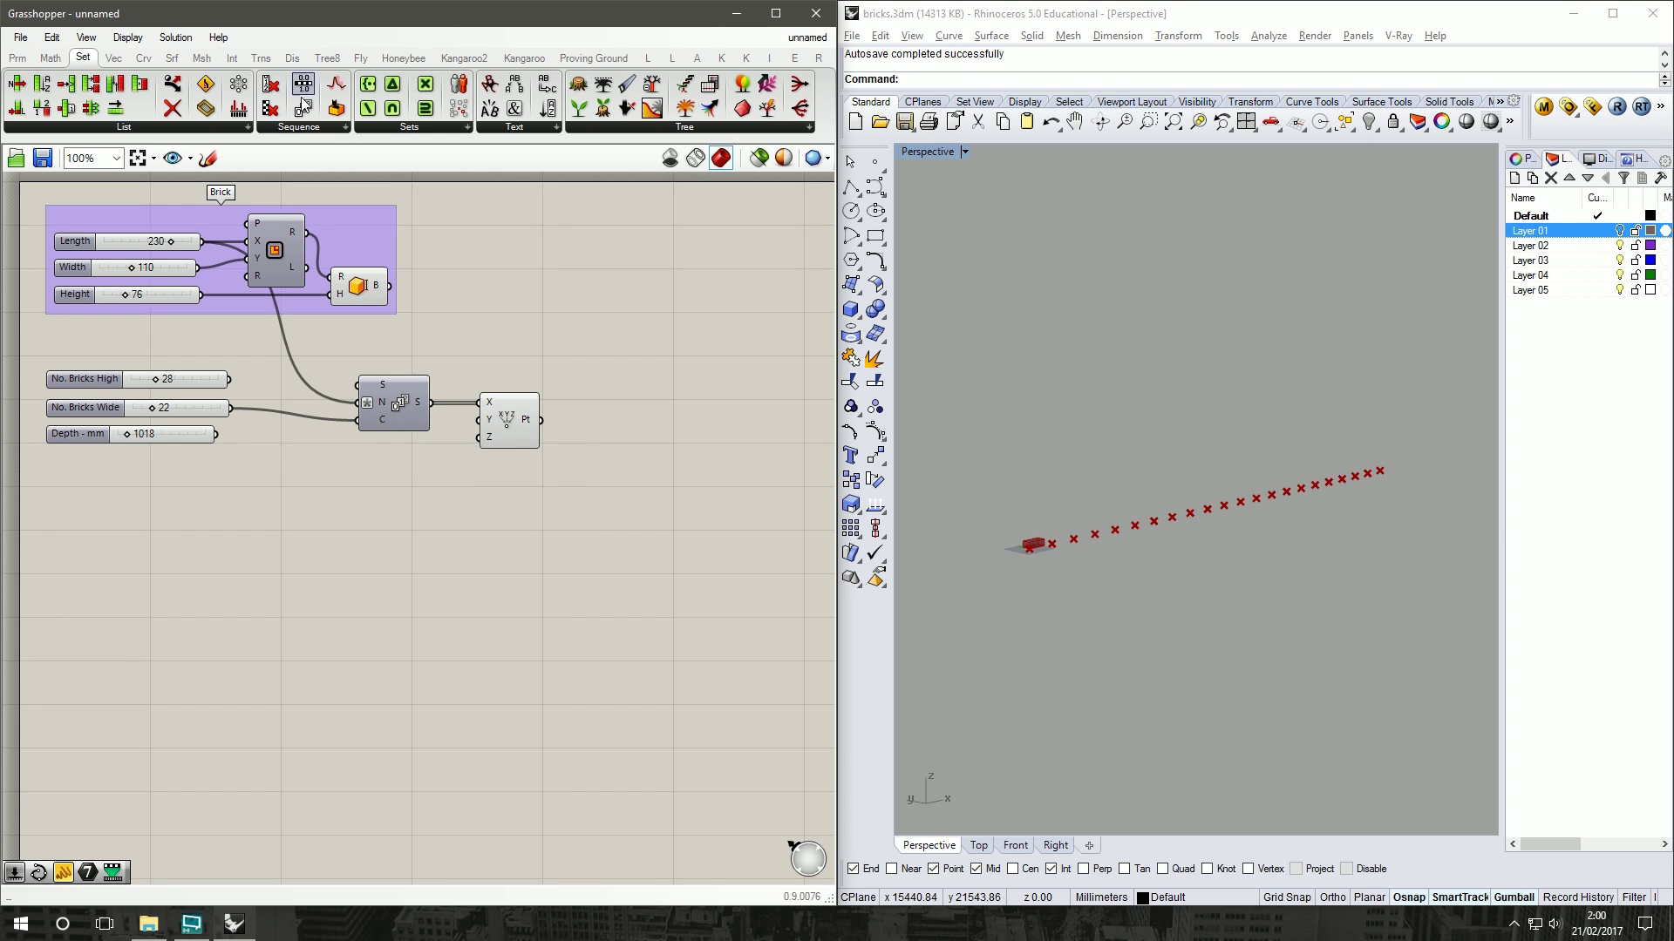
left_click(336, 128)
Step: Add a Random component with No. Bricks Wide as its count
left_click(326, 448)
left_click(365, 520)
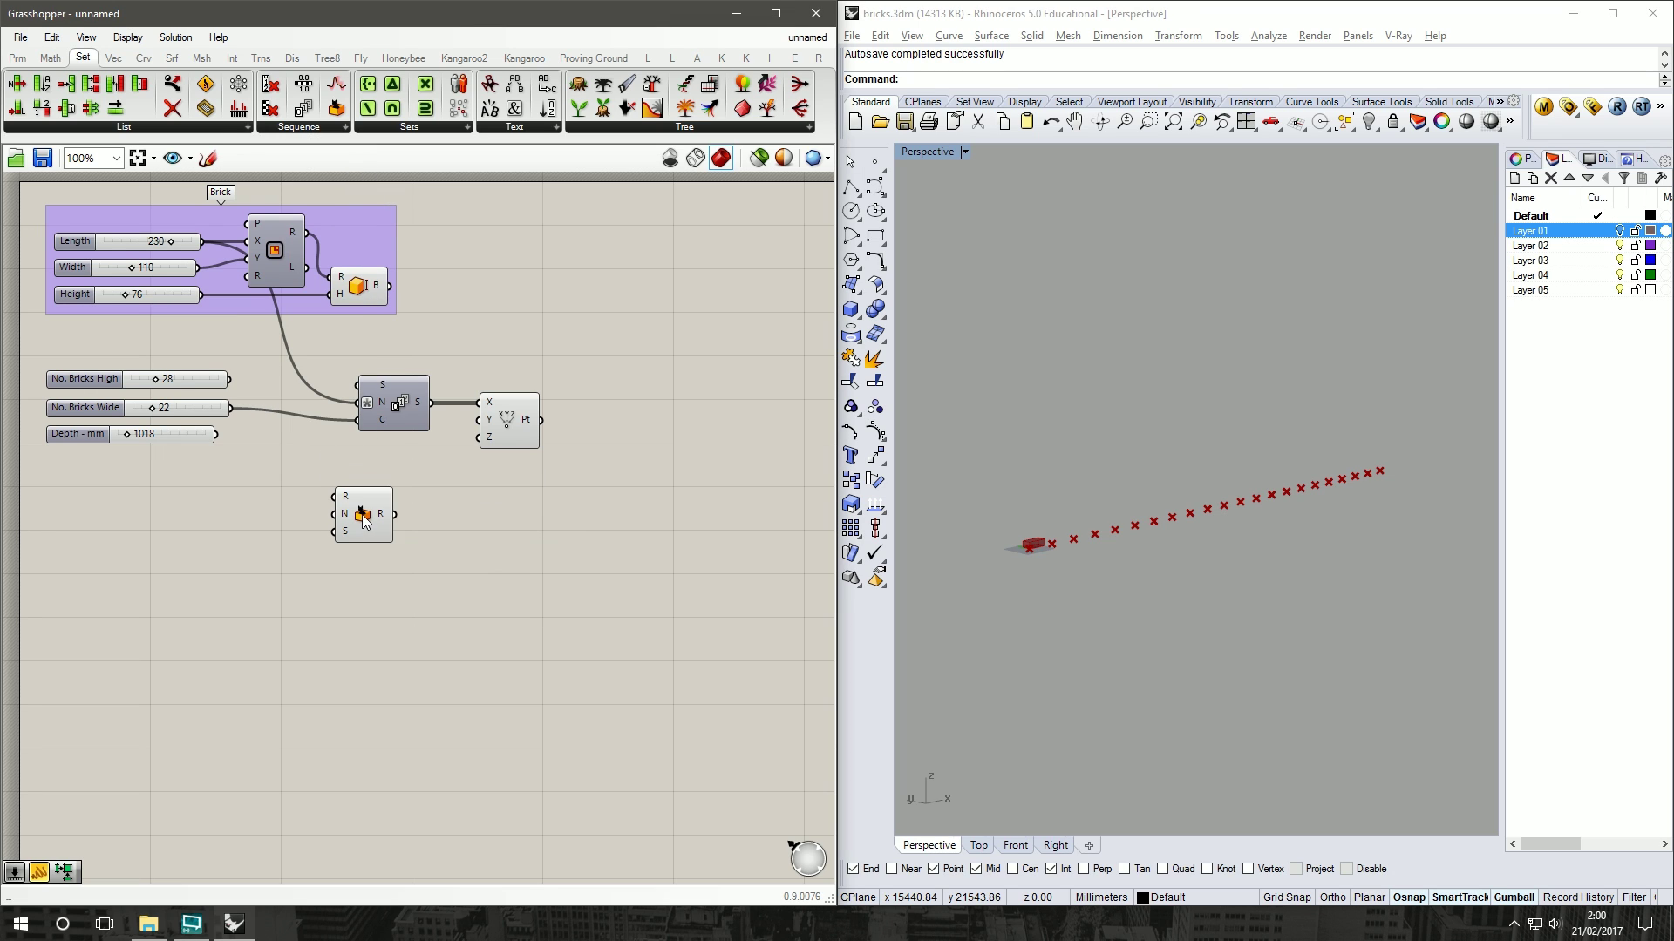
left_click_drag(384, 536, 379, 547)
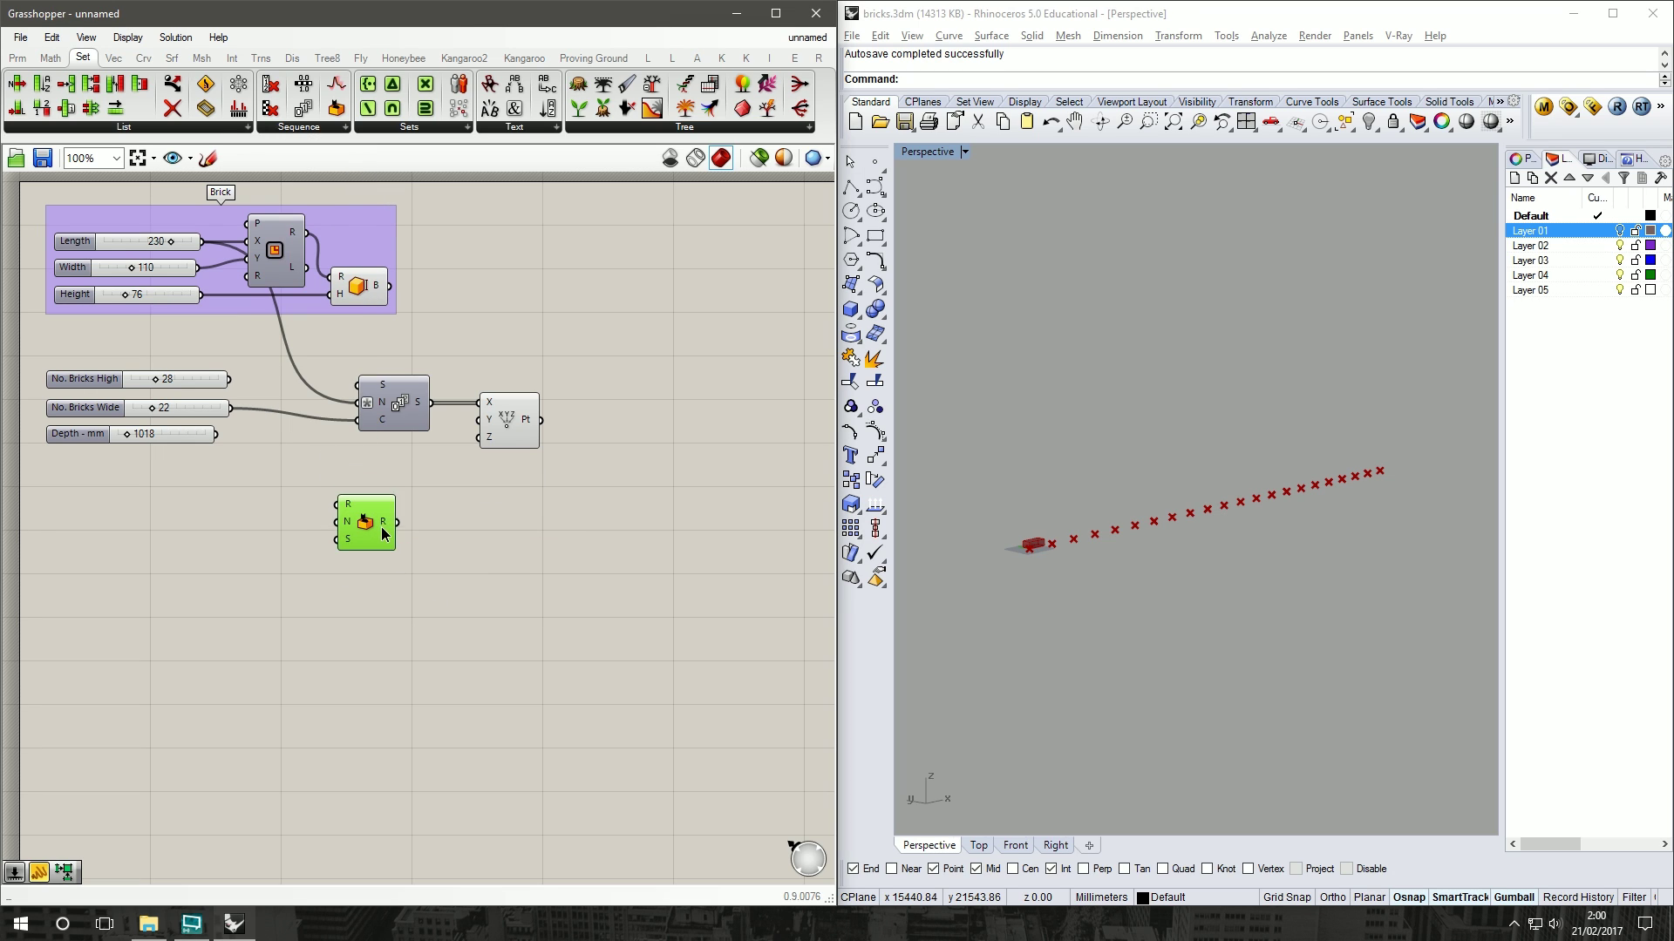
left_click_drag(232, 407, 345, 526)
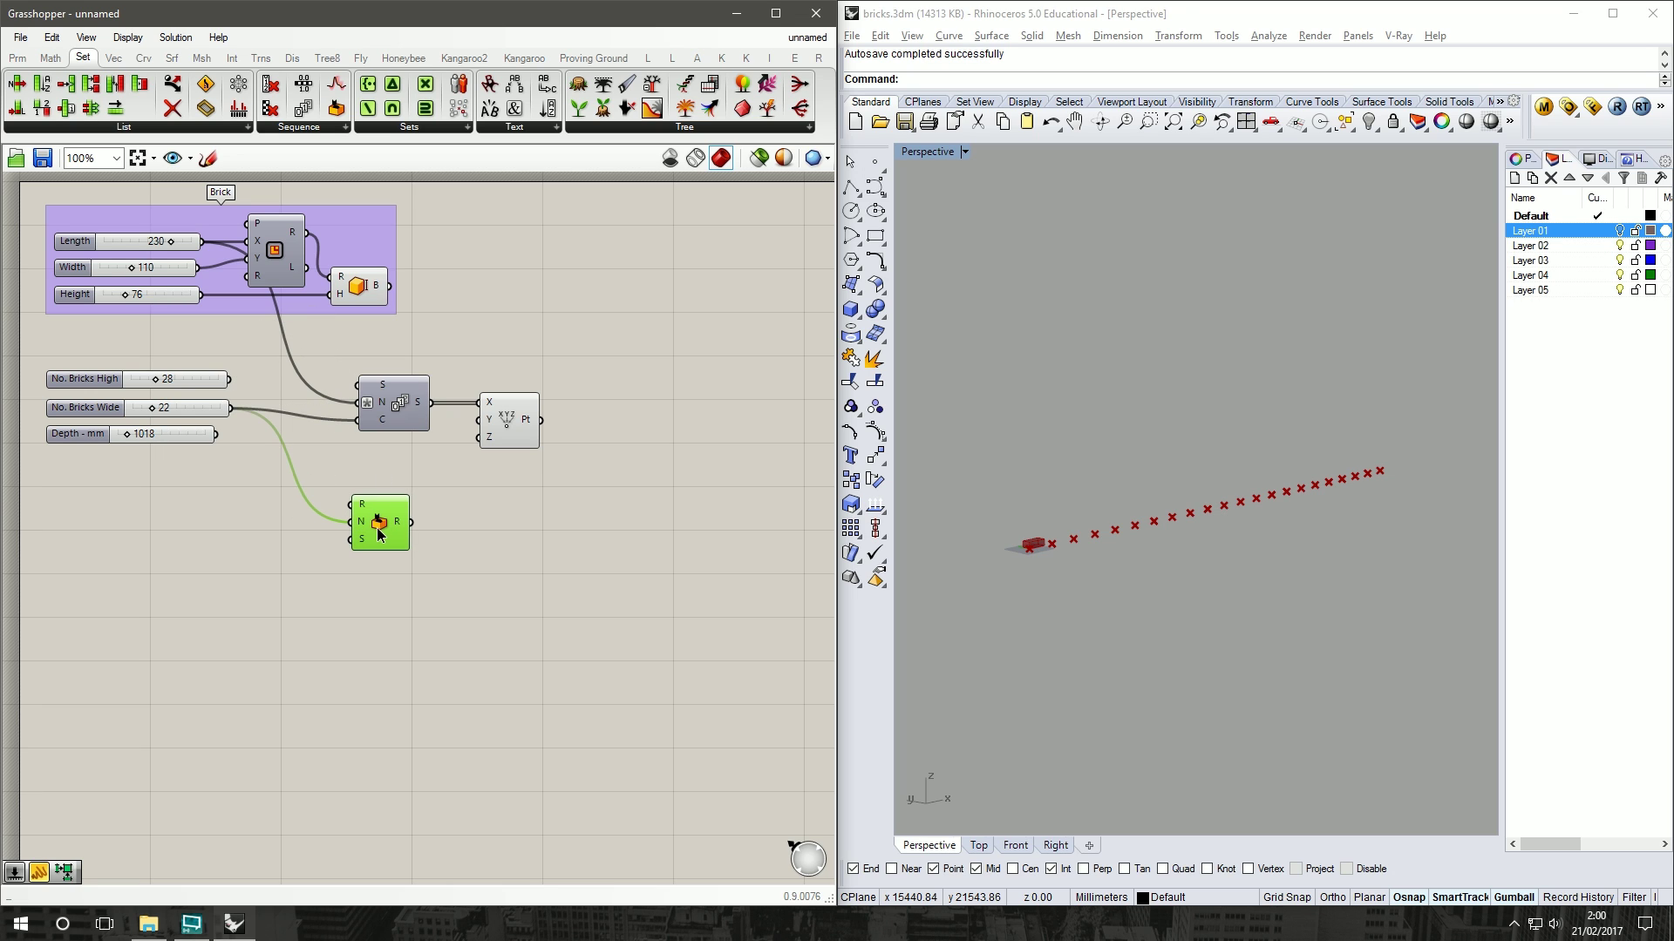
left_click_drag(364, 499, 359, 499)
mouse_move(355, 512)
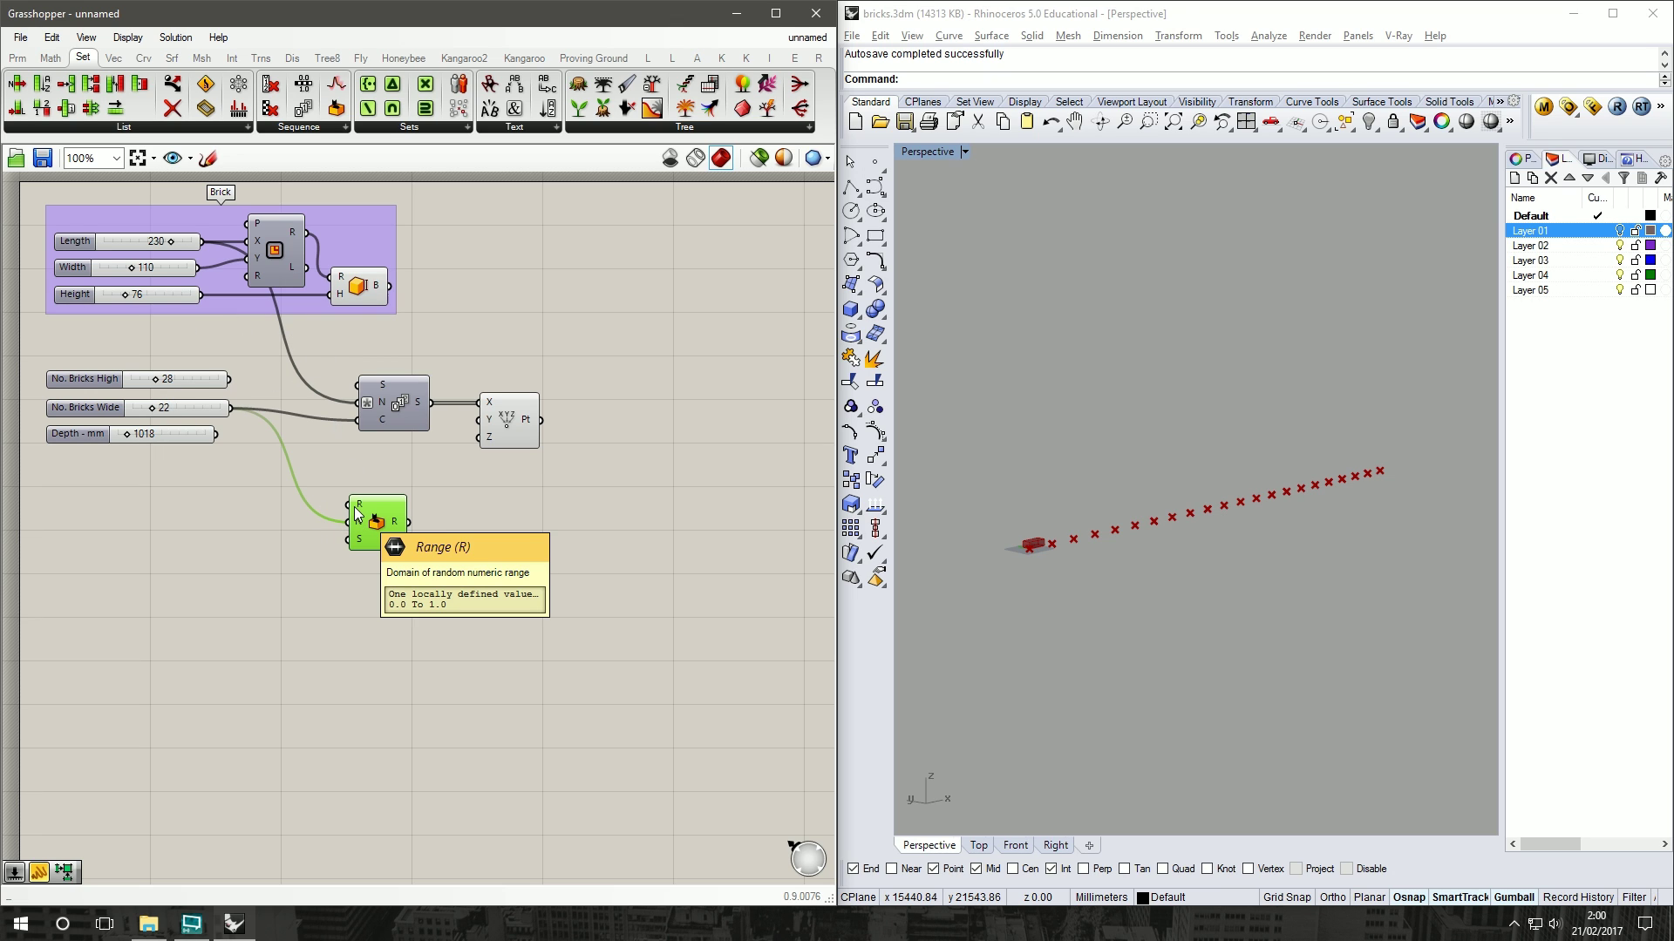
Step: Add a Construct Domain ending at Depth - mm and feed it into the Random range
left_click(52, 59)
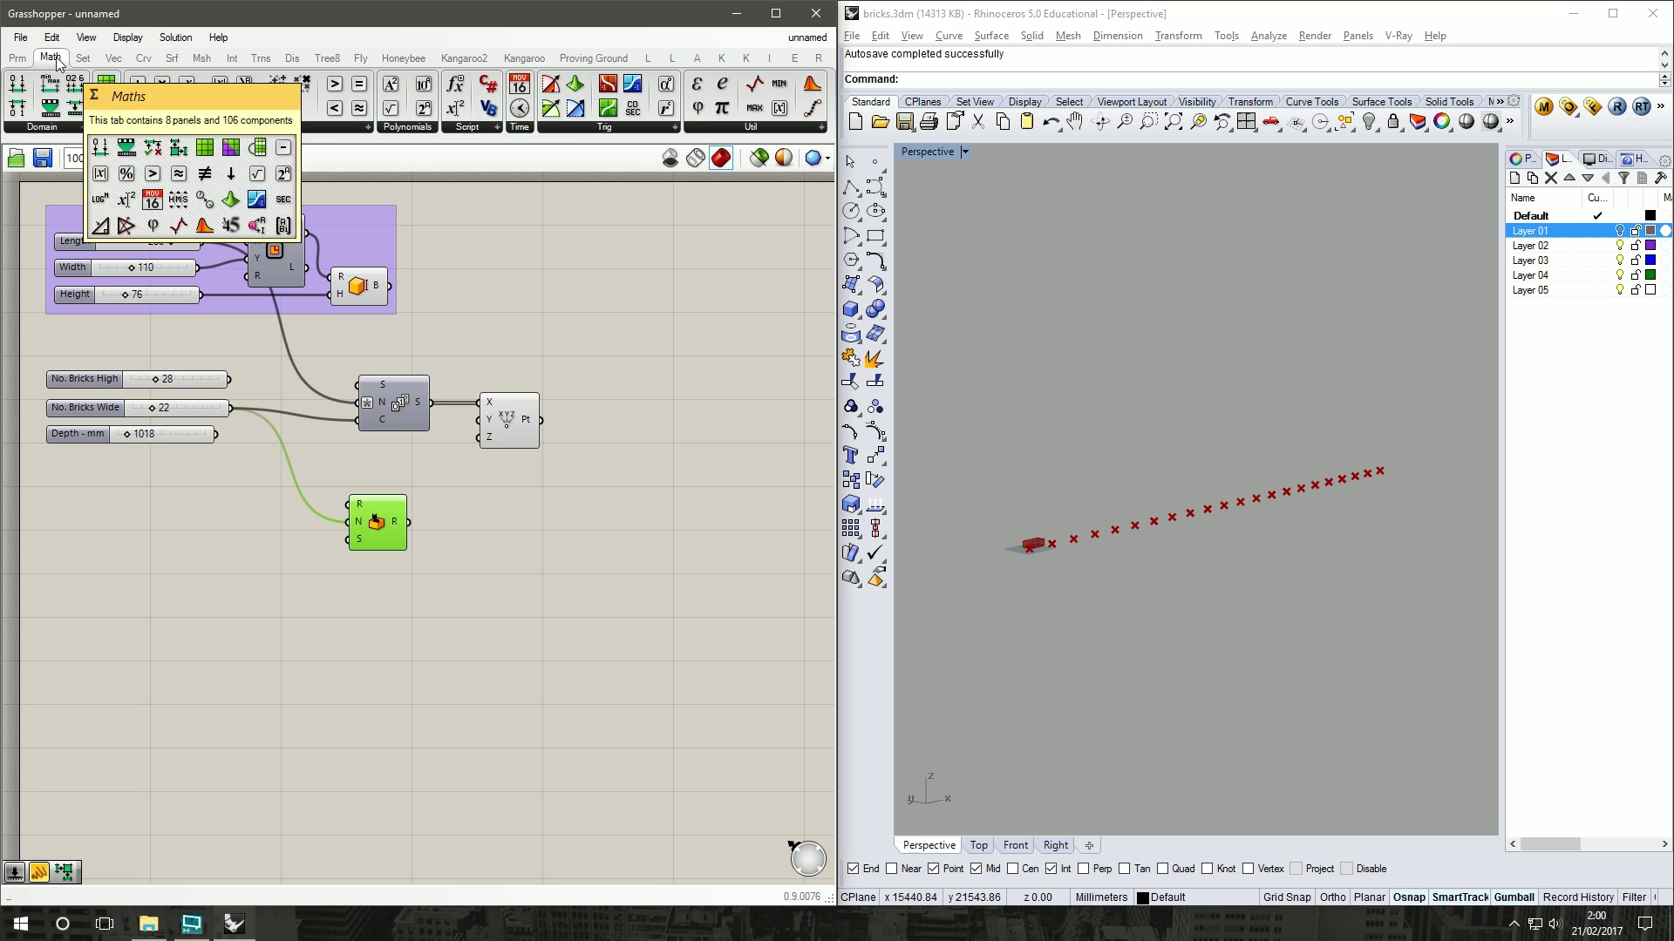
left_click(61, 129)
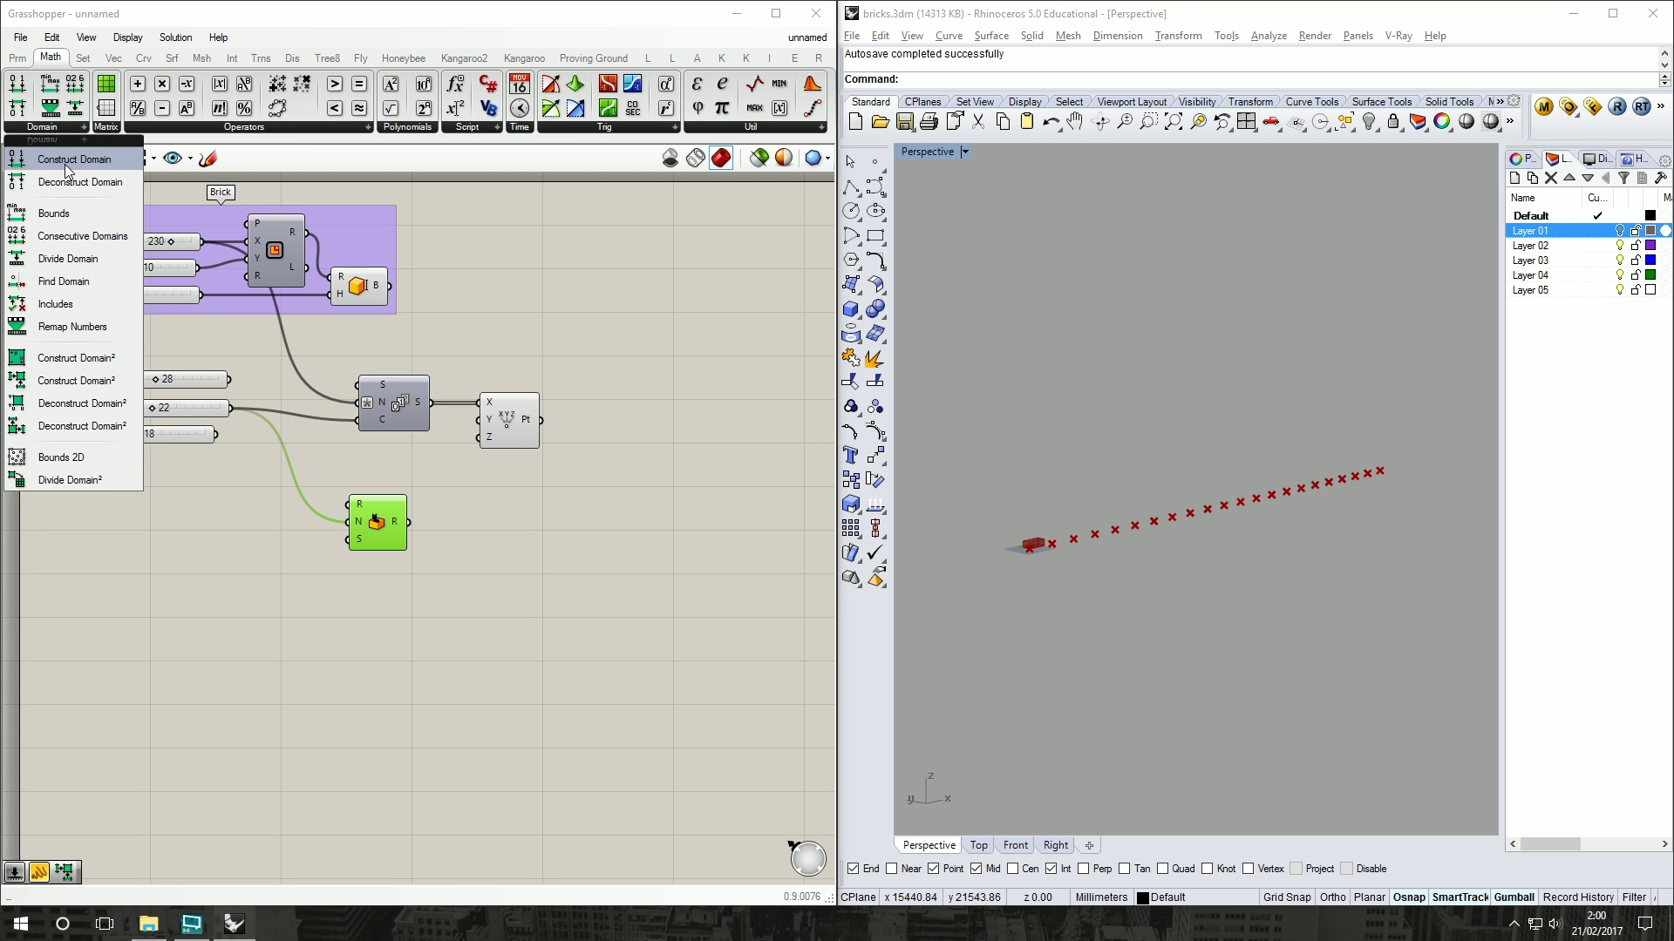
left_click_drag(65, 160, 279, 535)
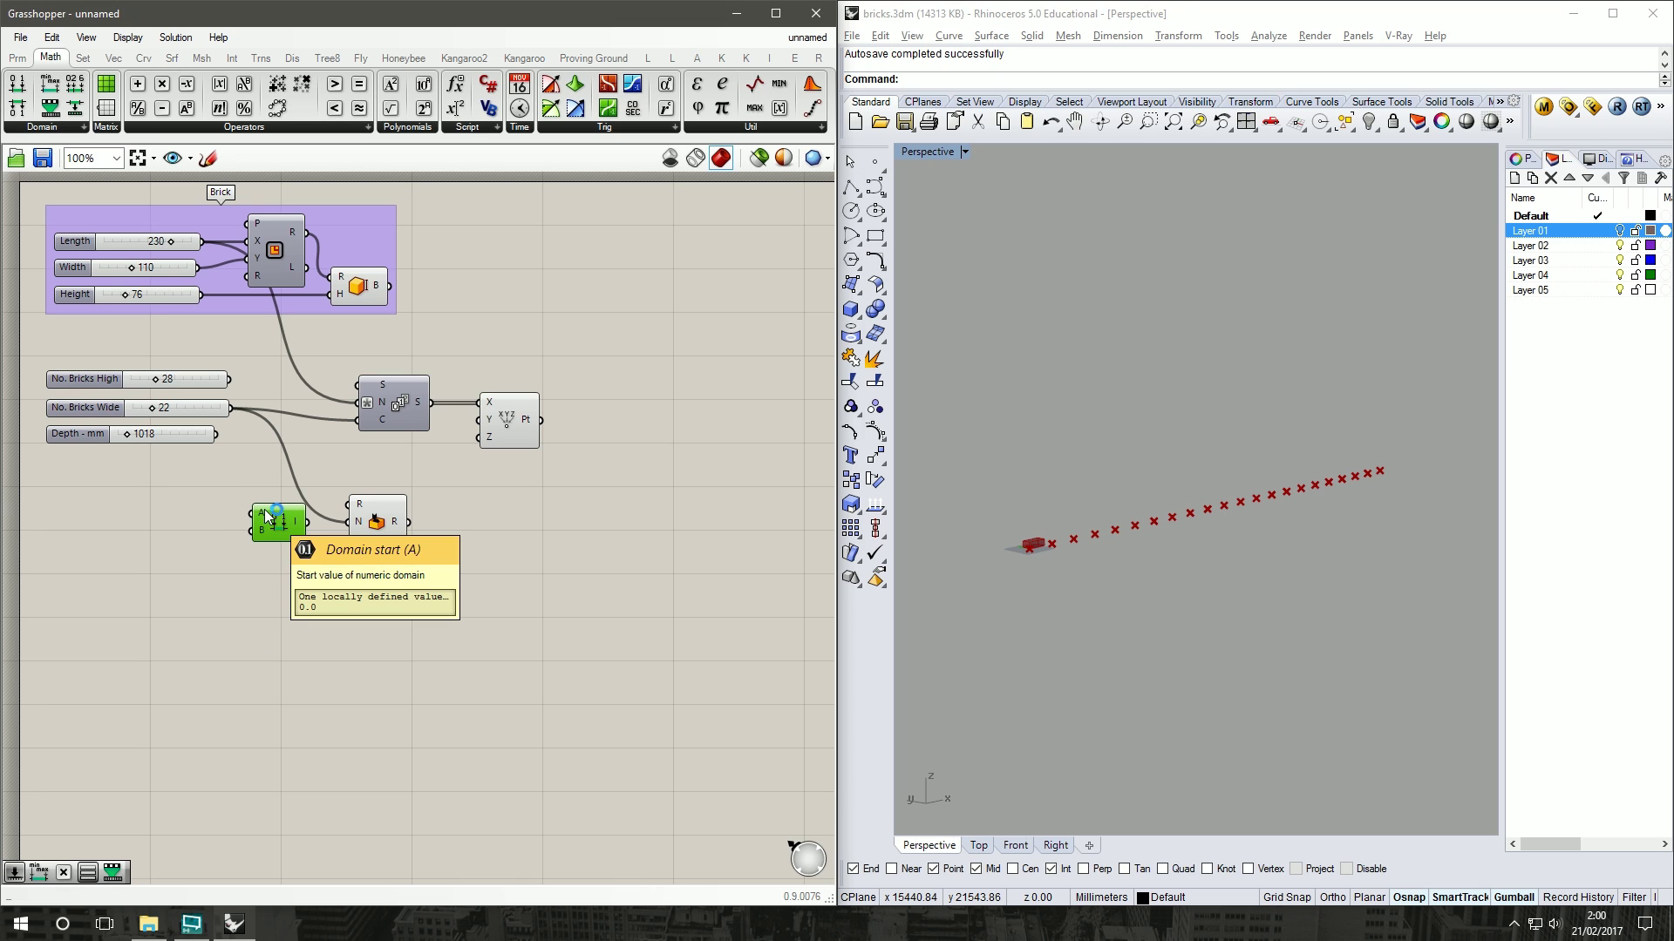
left_click_drag(267, 516, 276, 520)
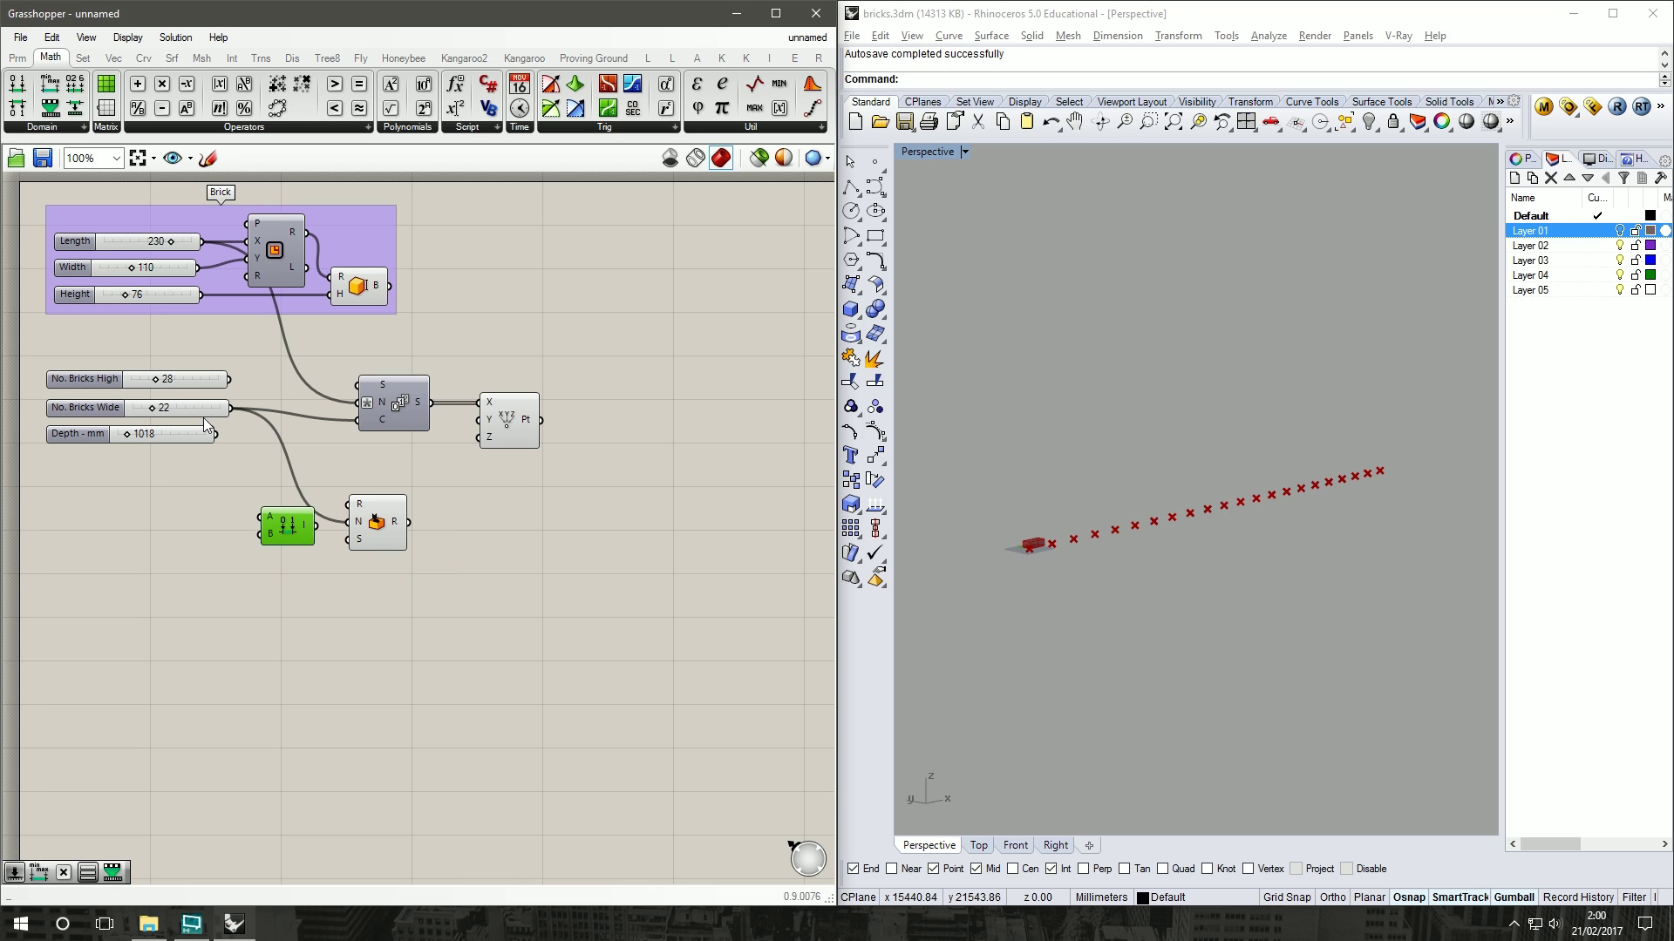
left_click_drag(216, 433, 264, 551)
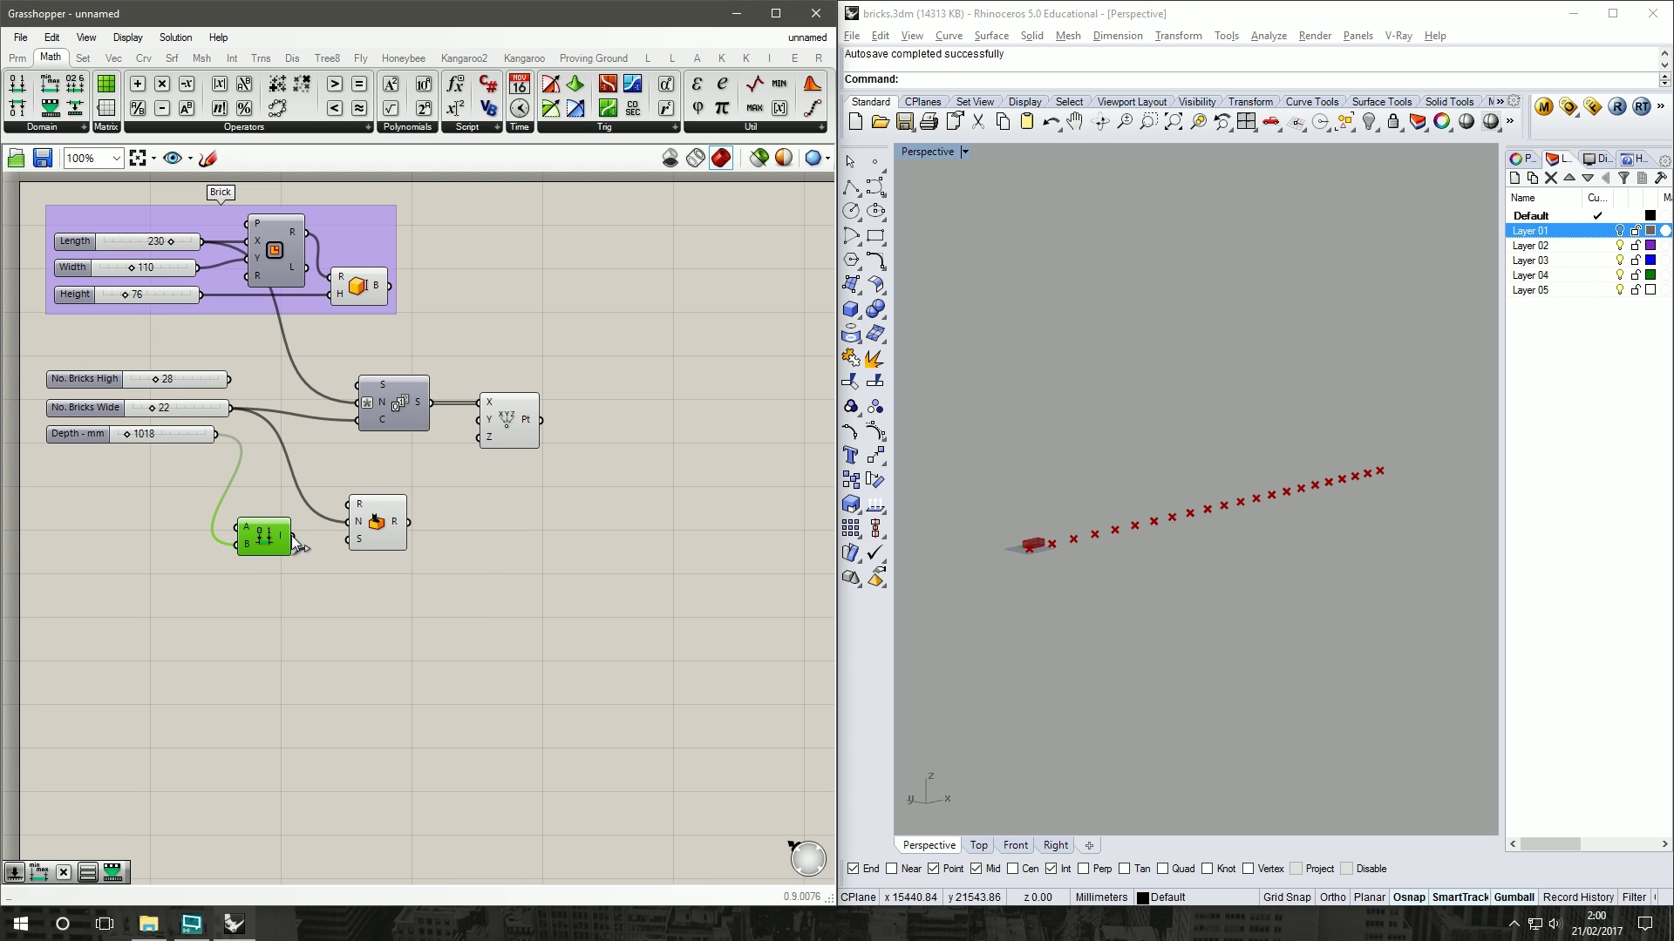
mouse_move(294, 540)
left_mouse_down()
mouse_move(303, 510)
mouse_move(348, 504)
mouse_move(381, 552)
left_mouse_up()
Step: Wire the random values into the points' Y coordinate and view the scattered points in Rhino
left_click(444, 639)
left_click_drag(445, 639, 242, 485)
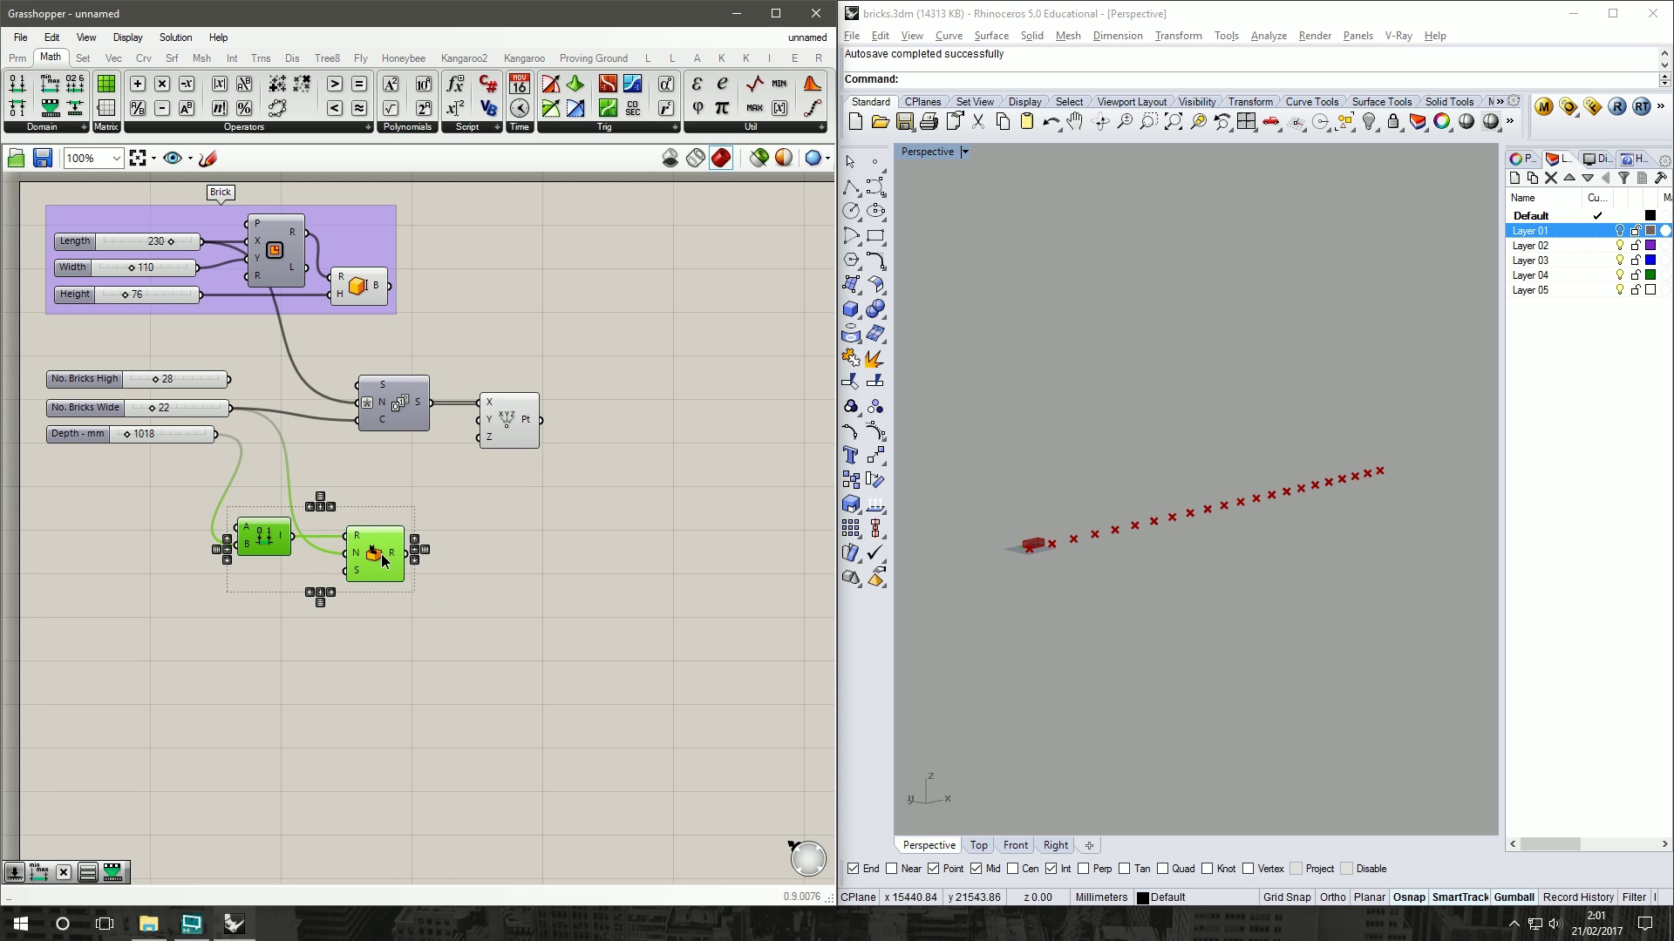
left_click_drag(382, 559, 388, 541)
left_click(548, 673)
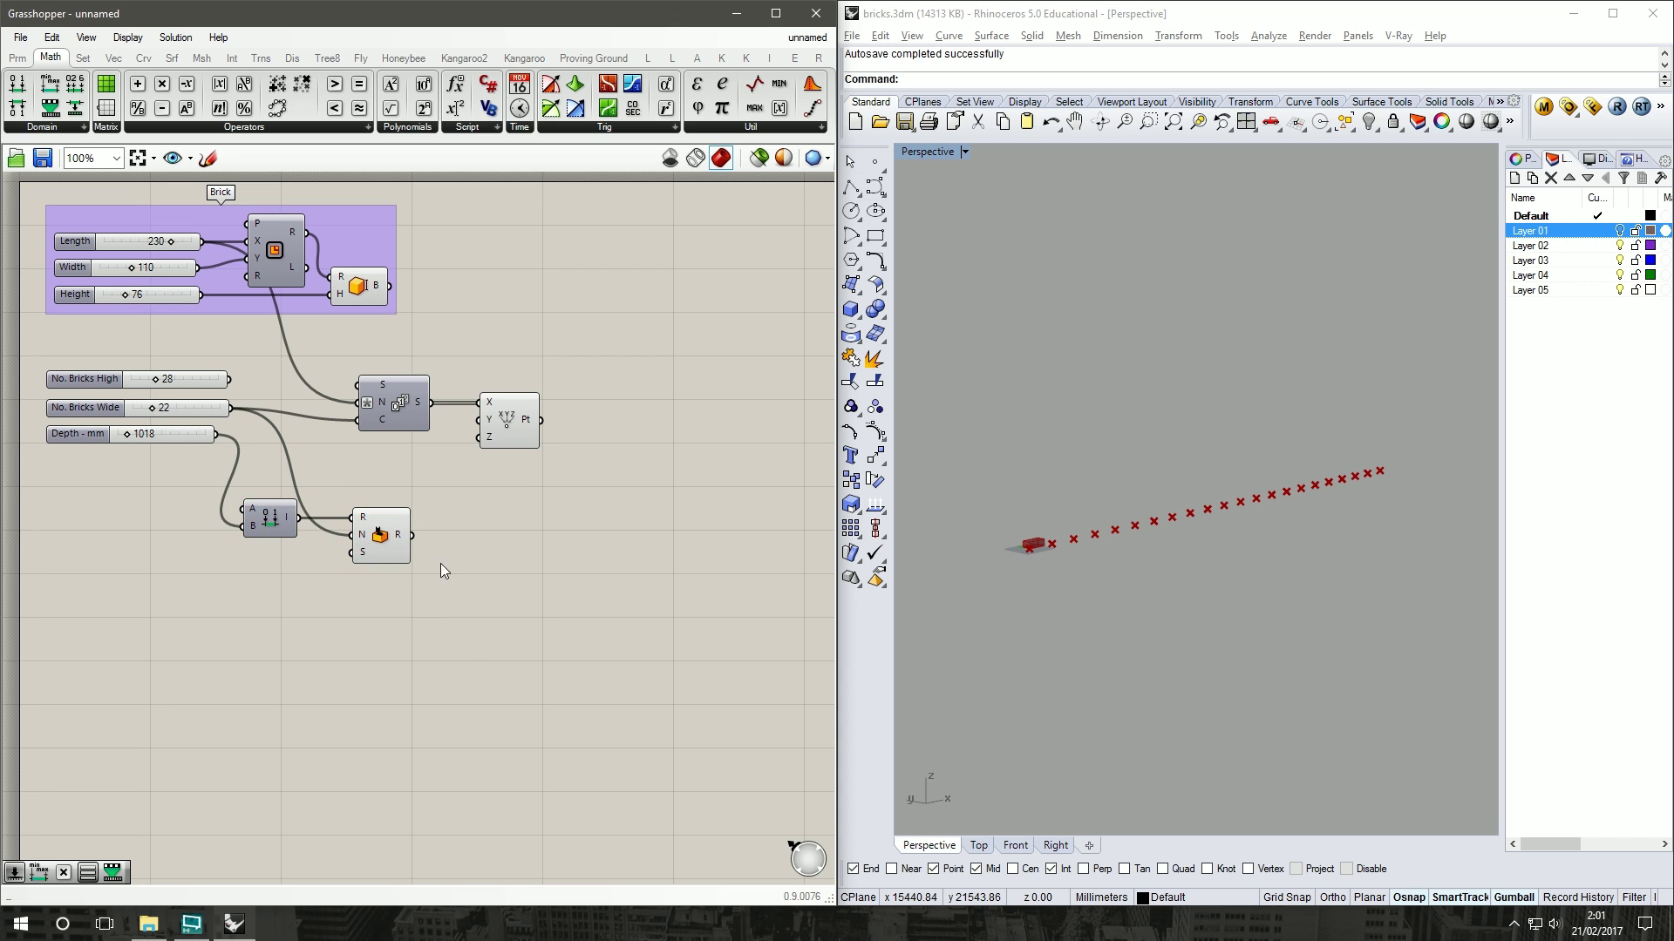
left_click_drag(411, 534, 478, 420)
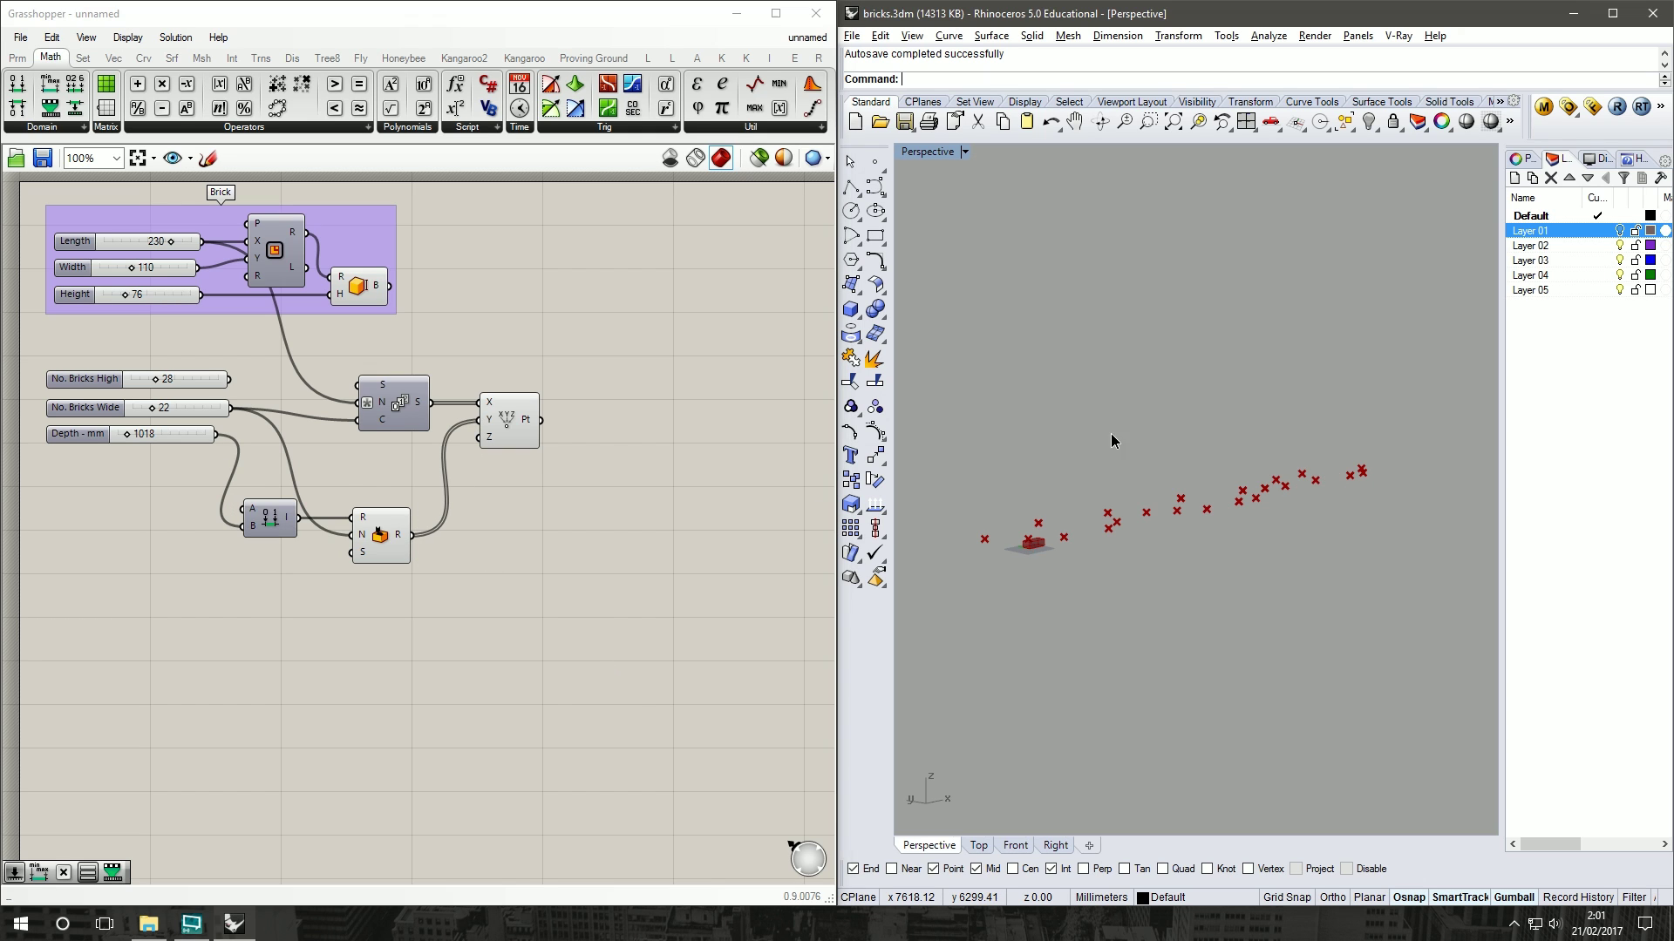
right_click_drag(1110, 437, 1155, 514)
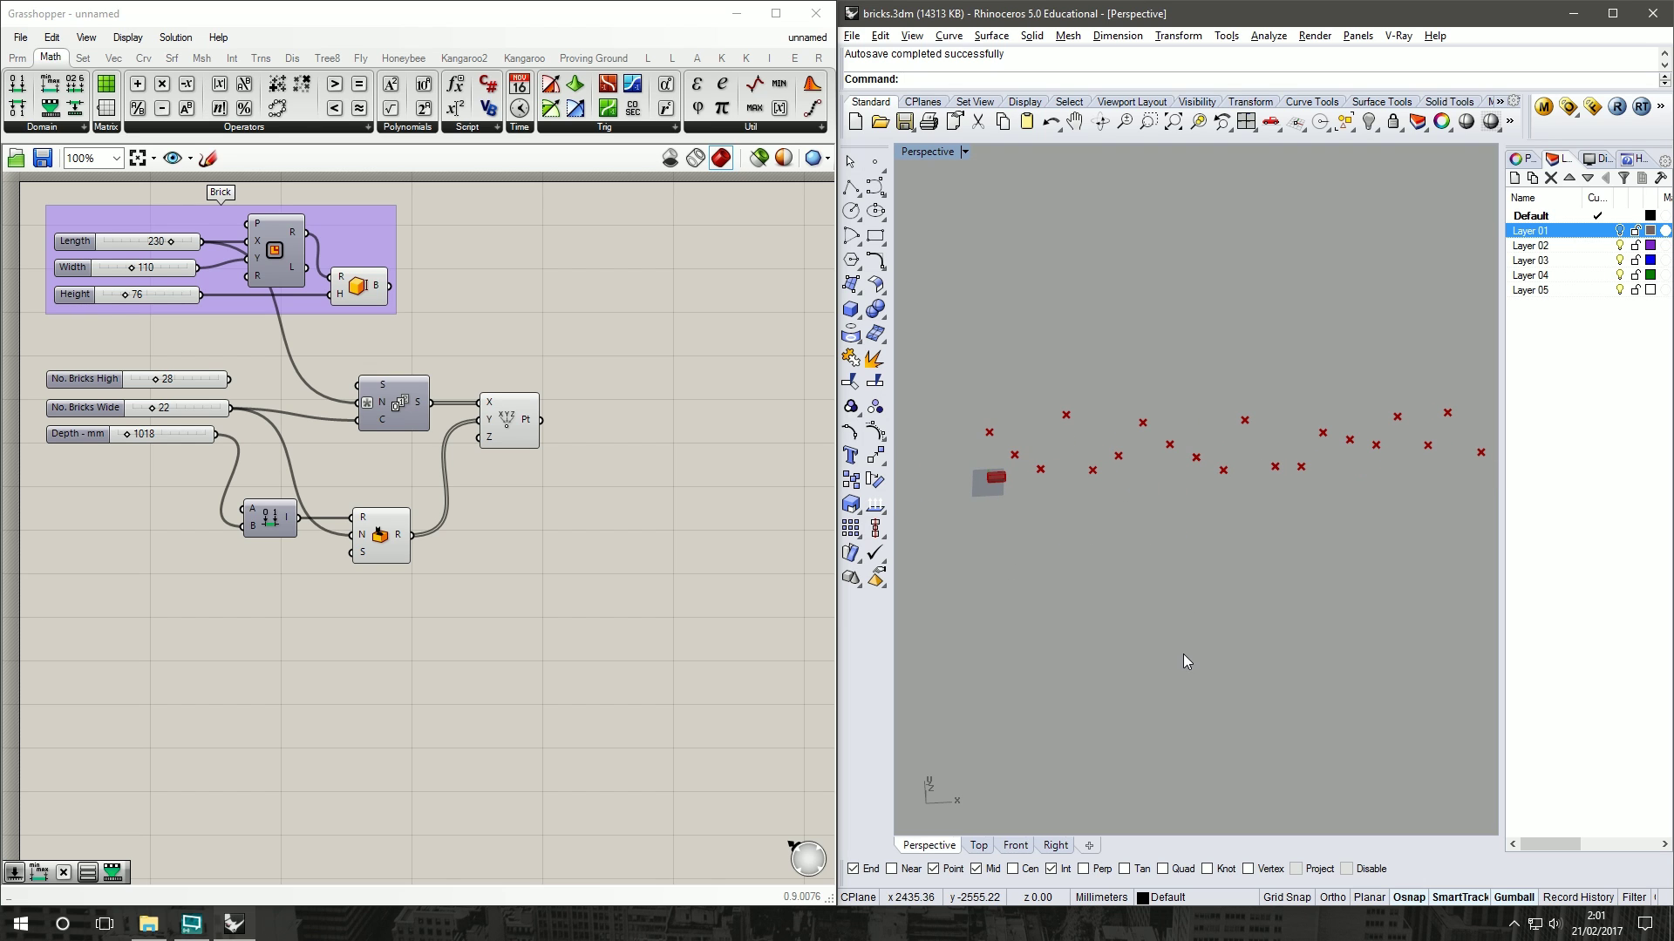
Step: Add an Interpolate curve component and feed Construct Point's points into its V input
left_click_drag(514, 433, 552, 433)
left_click(654, 481)
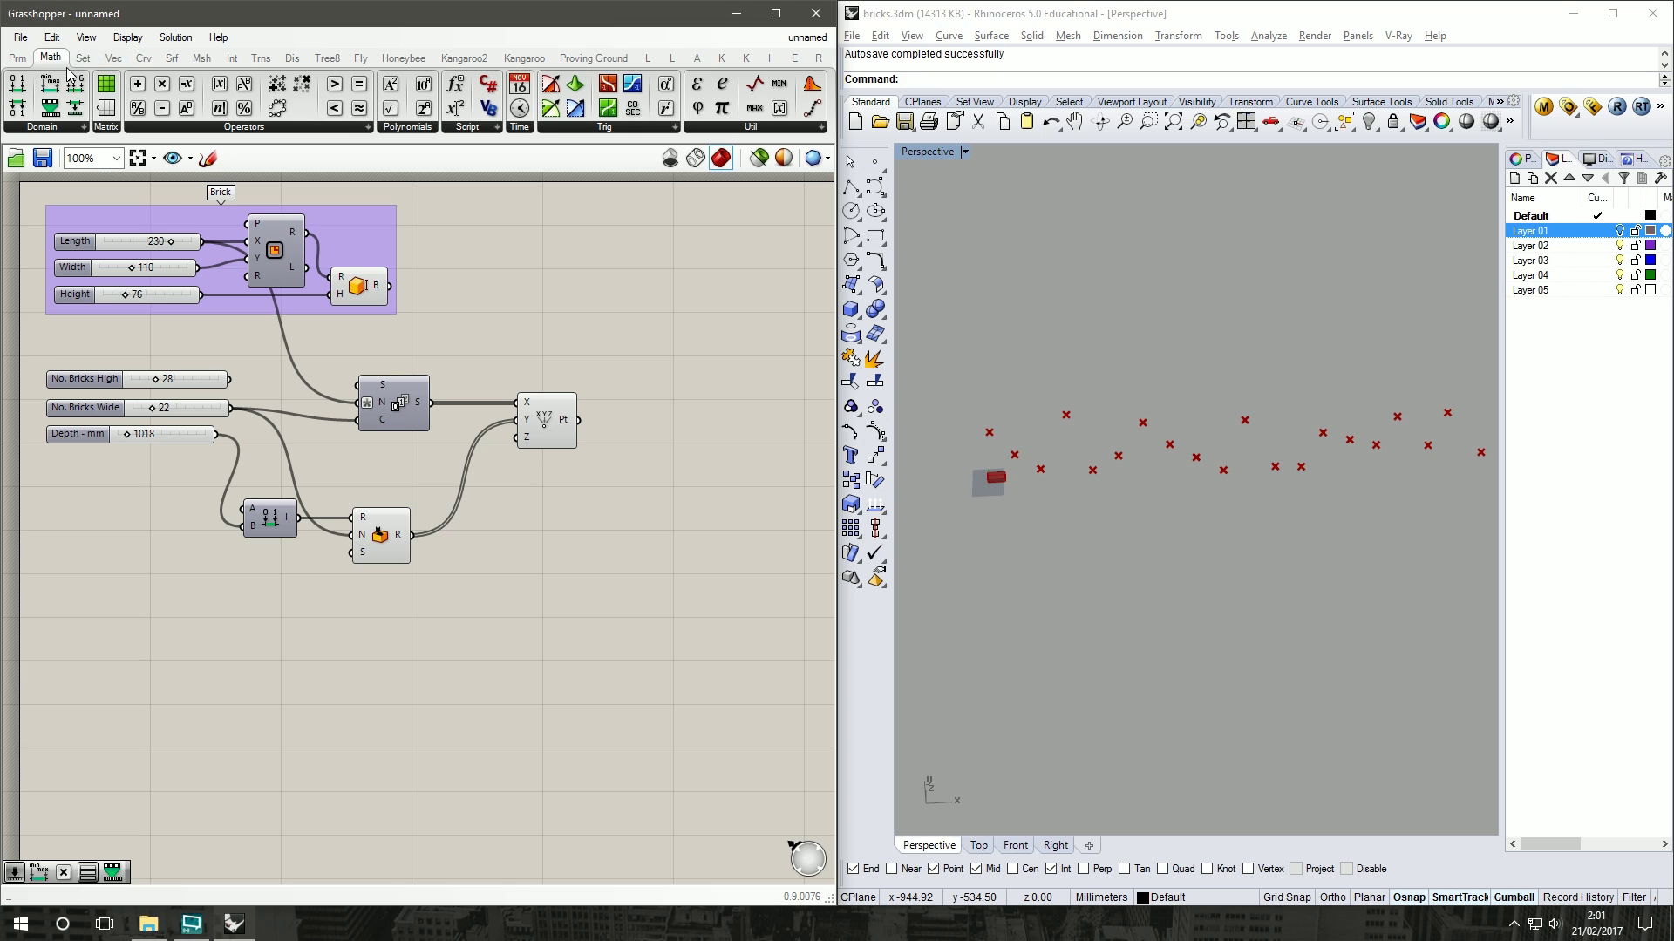
left_click(113, 60)
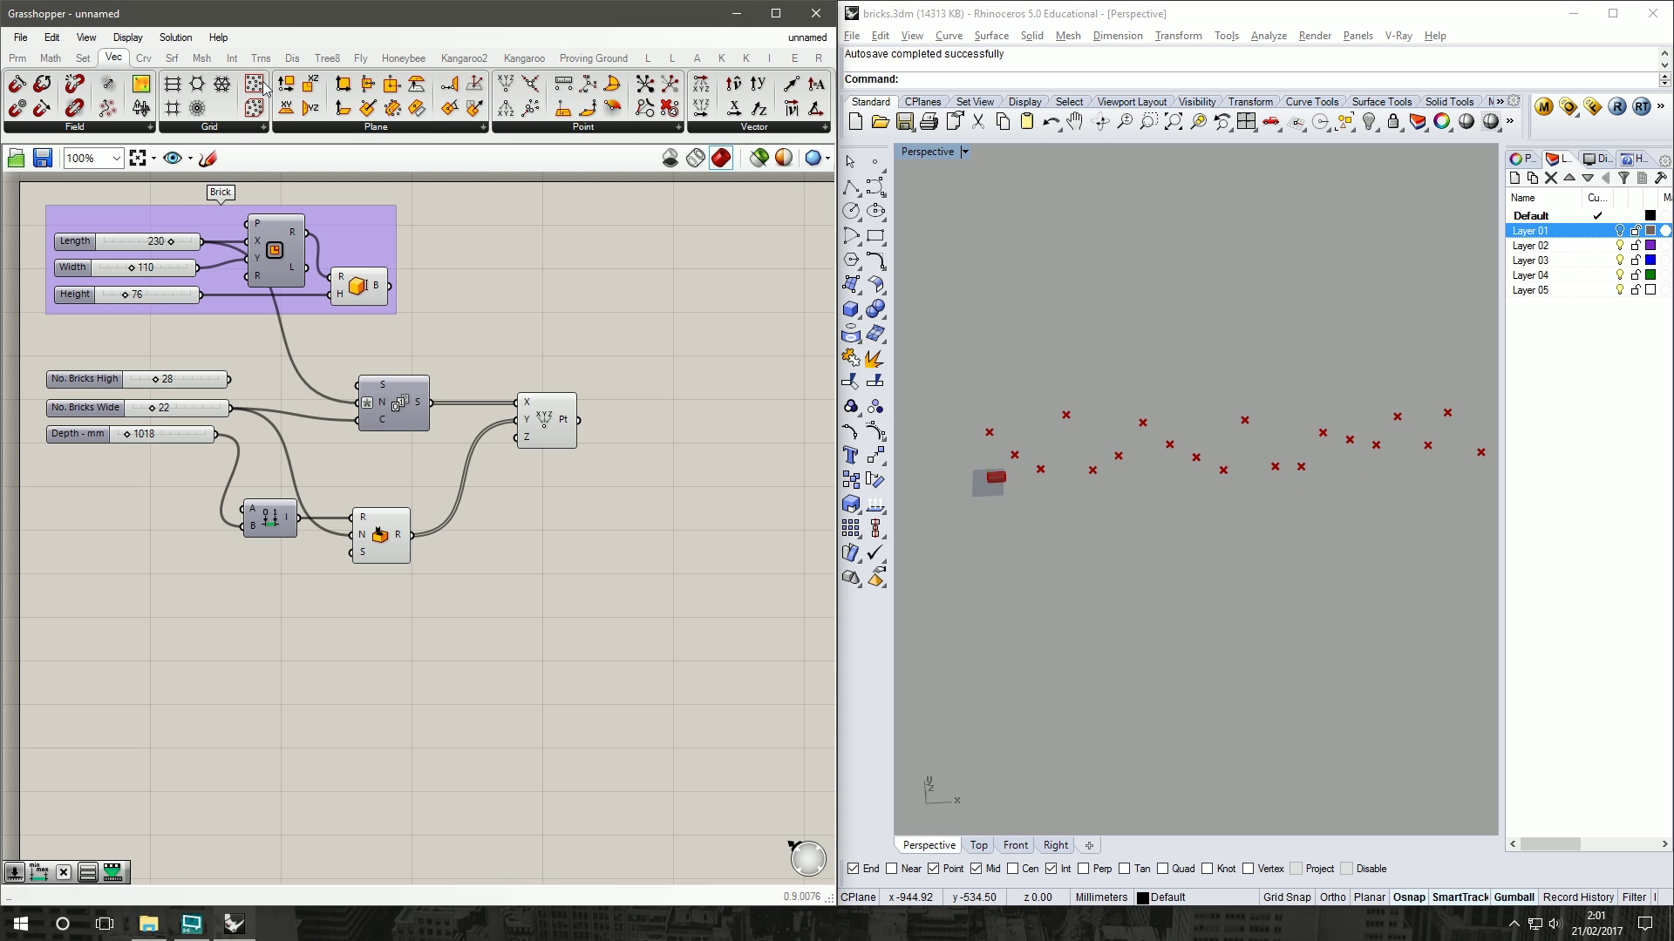
left_click(144, 58)
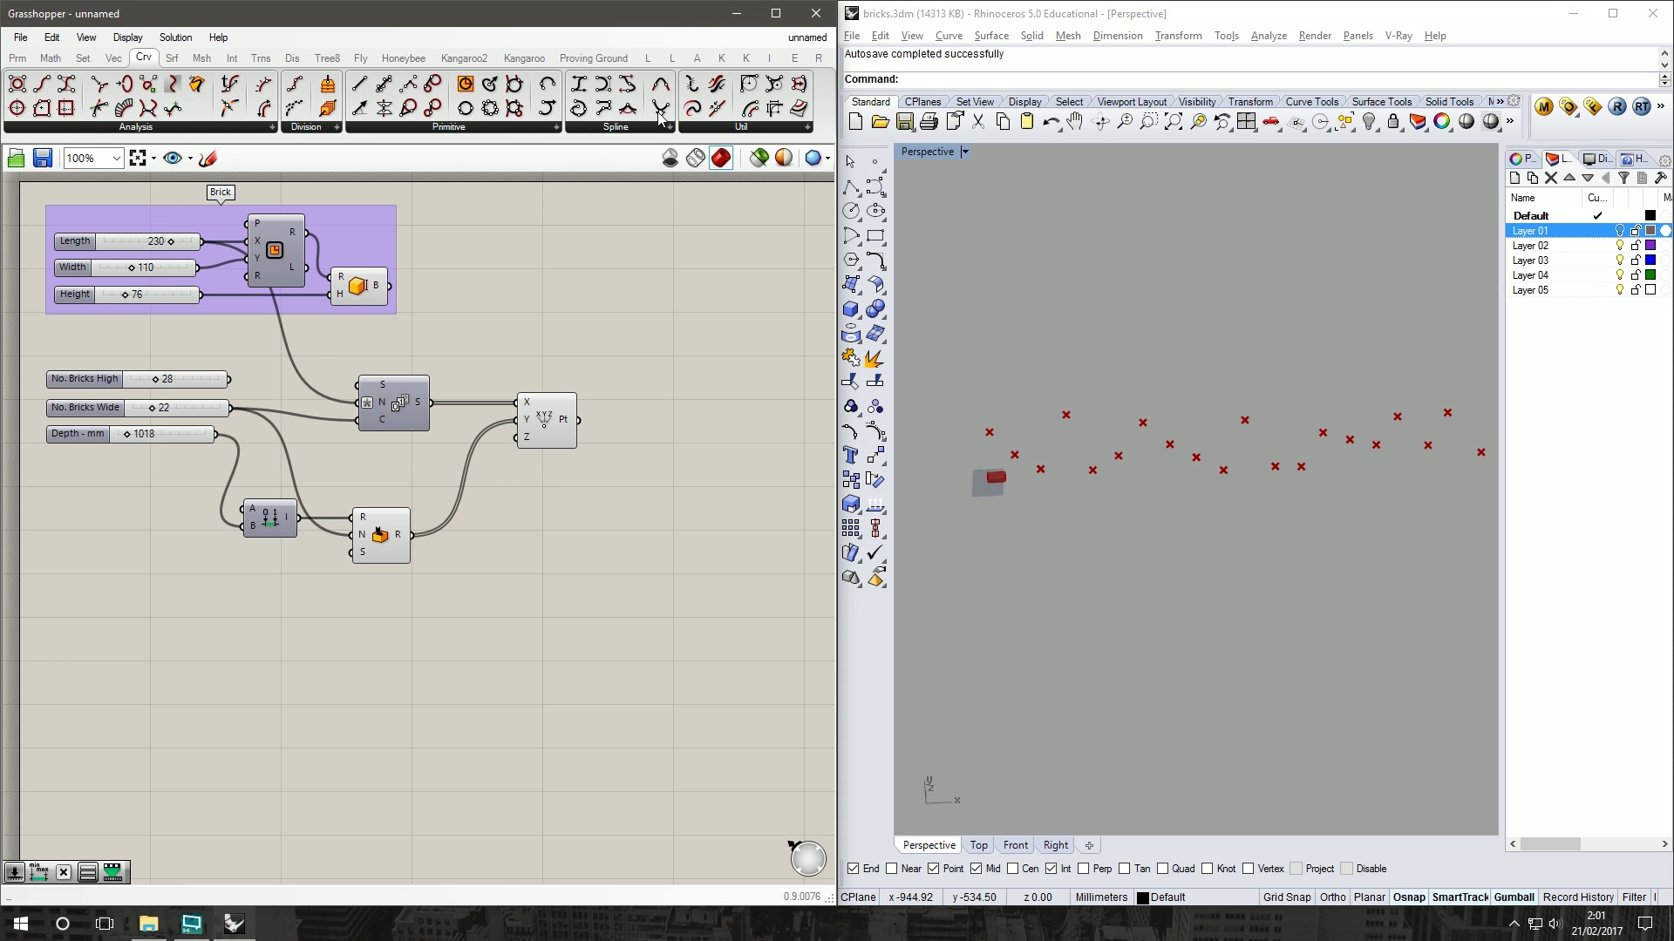
left_click(613, 127)
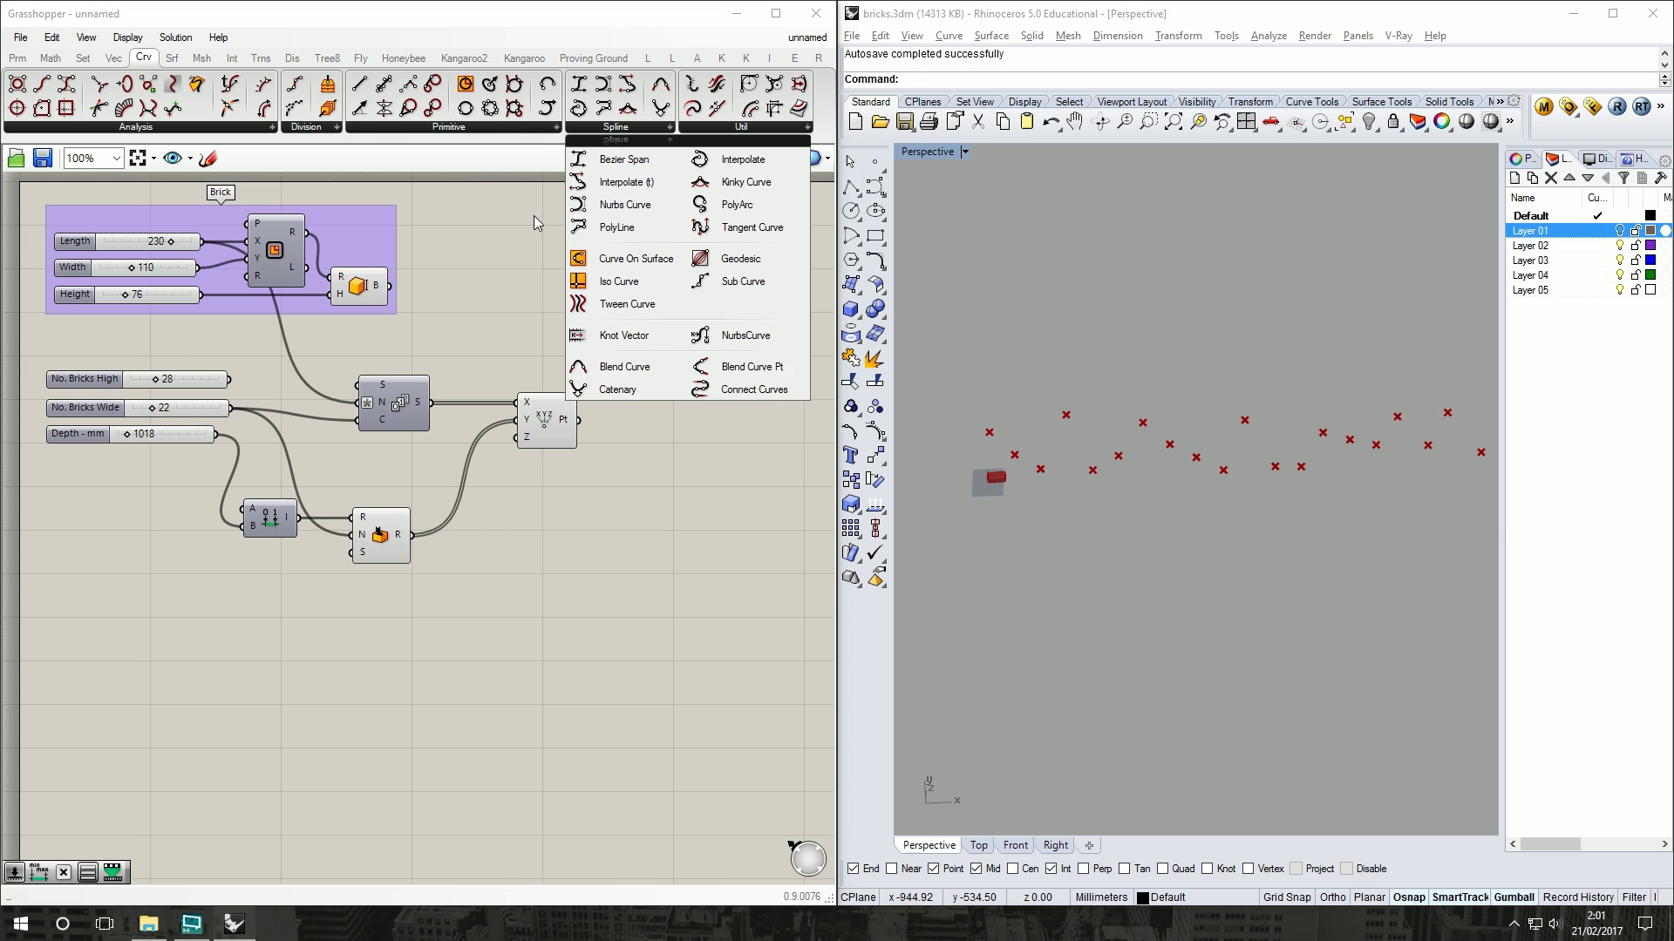
left_click_drag(626, 182, 675, 471)
mouse_move(579, 419)
left_mouse_down()
mouse_move(636, 455)
mouse_move(646, 443)
mouse_move(671, 474)
left_mouse_up()
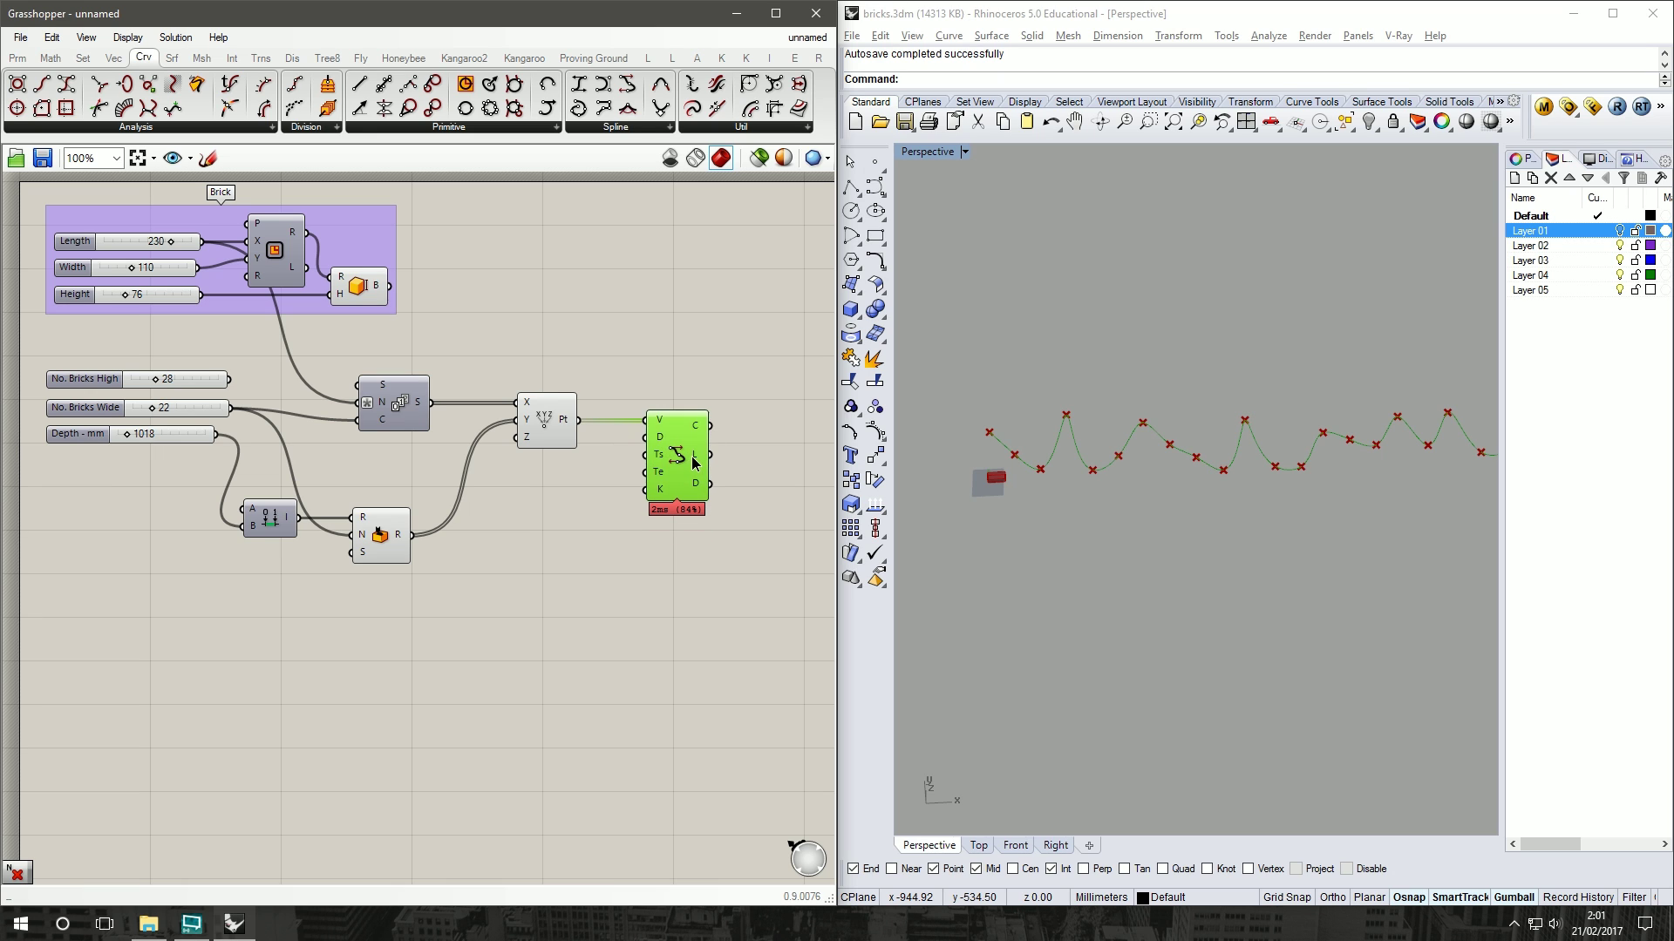
left_click(511, 128)
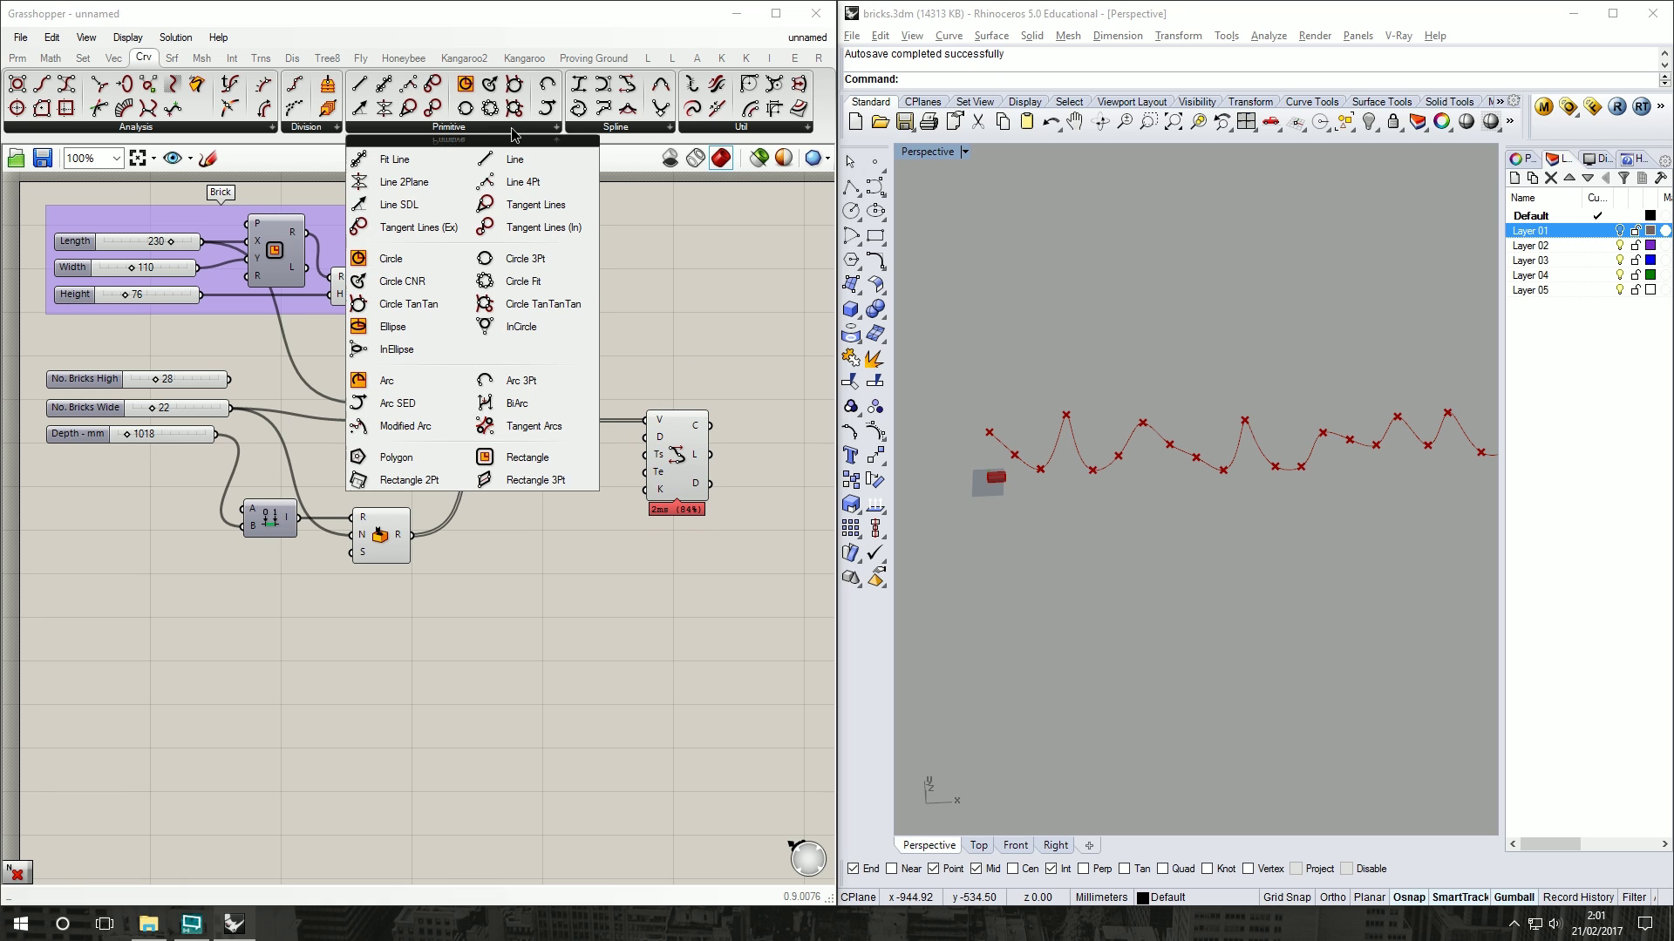
Step: Replace the first Interpolate component with a different interpolate curve and shift both components right
left_click(631, 129)
left_click_drag(743, 159, 643, 448)
left_click(673, 458)
key("Delete")
left_click_drag(675, 326, 514, 542)
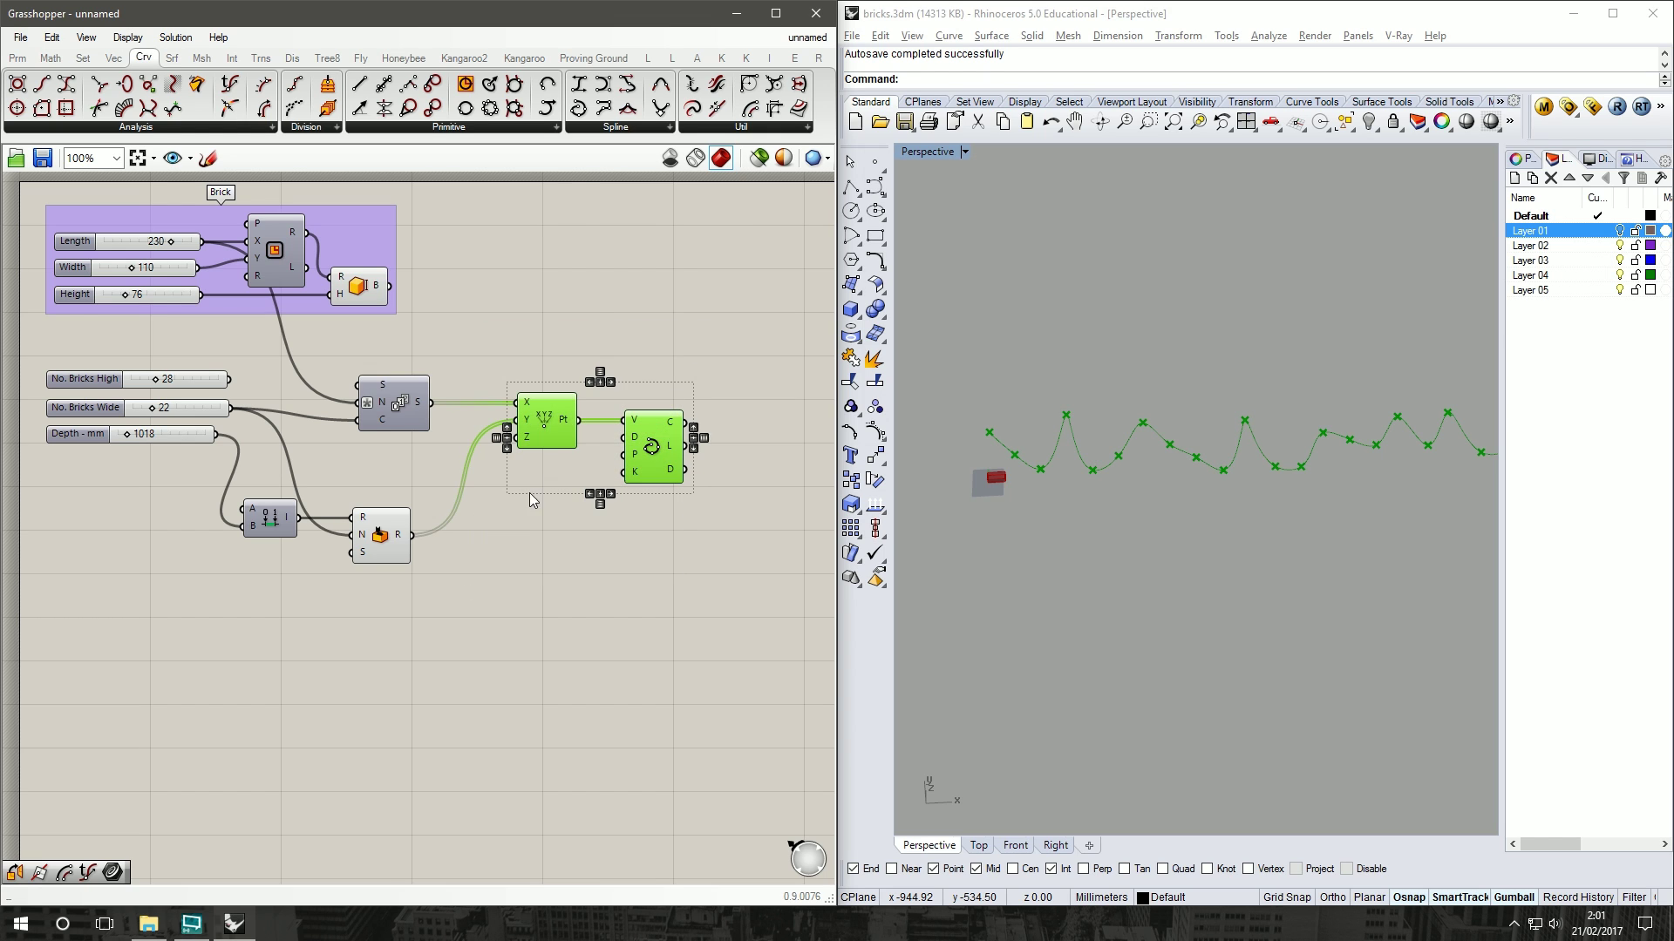
left_click_drag(576, 430, 626, 430)
left_click(564, 355)
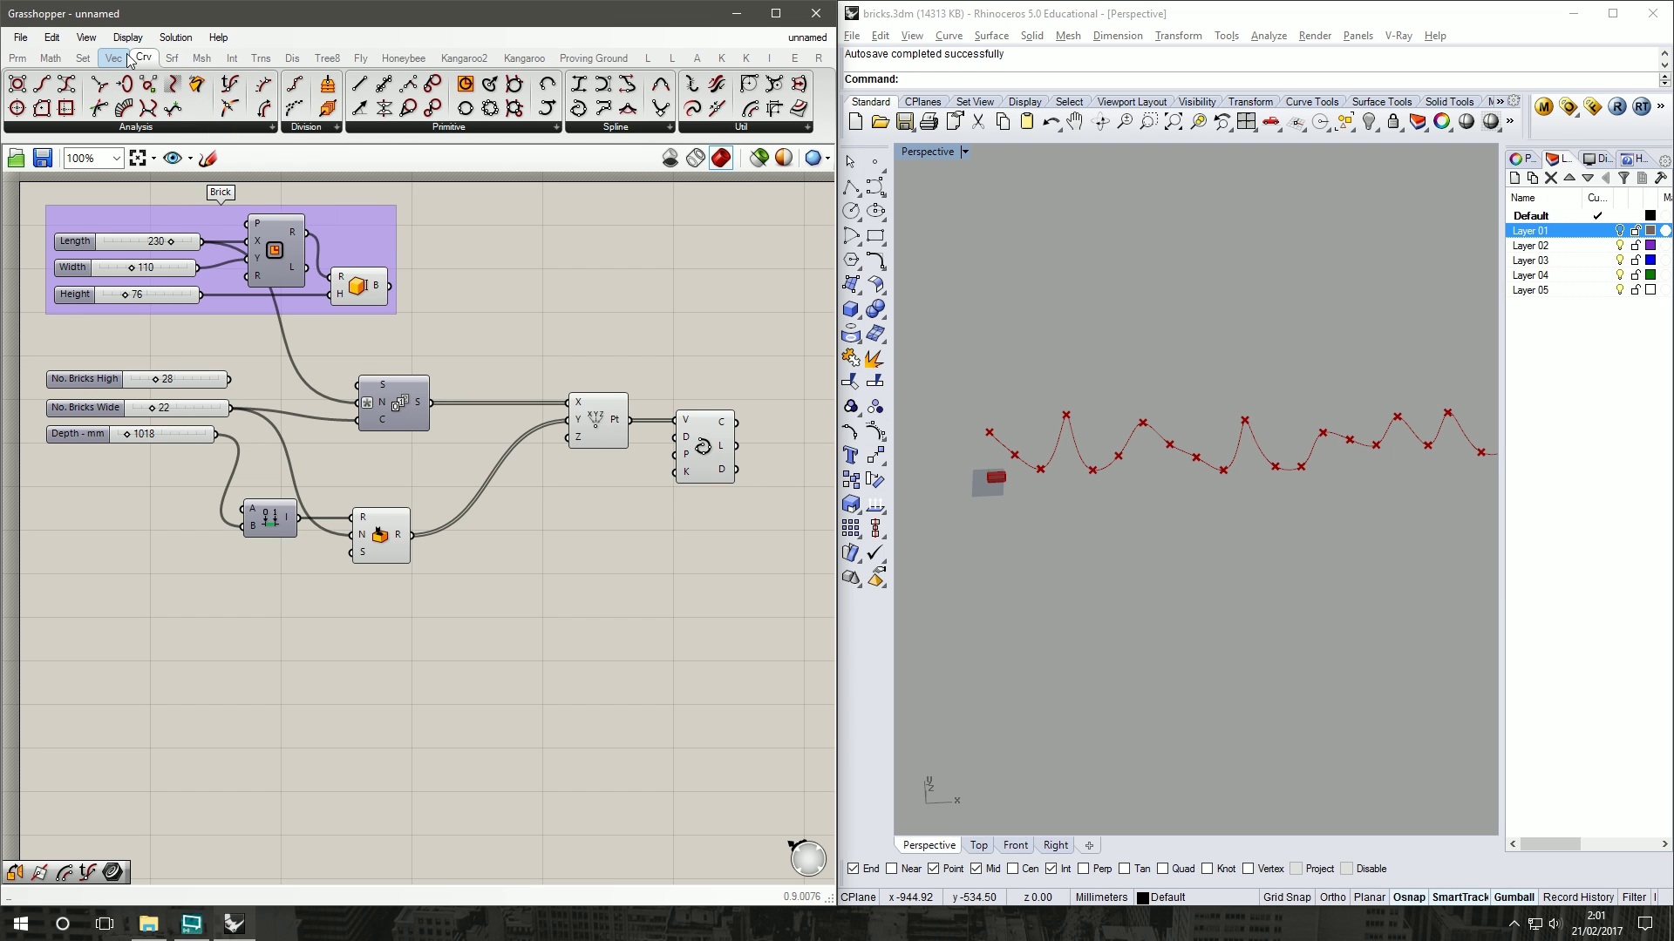
Step: Insert a Cull Nth component from Sets > Sequence into the X values feed
left_click(83, 59)
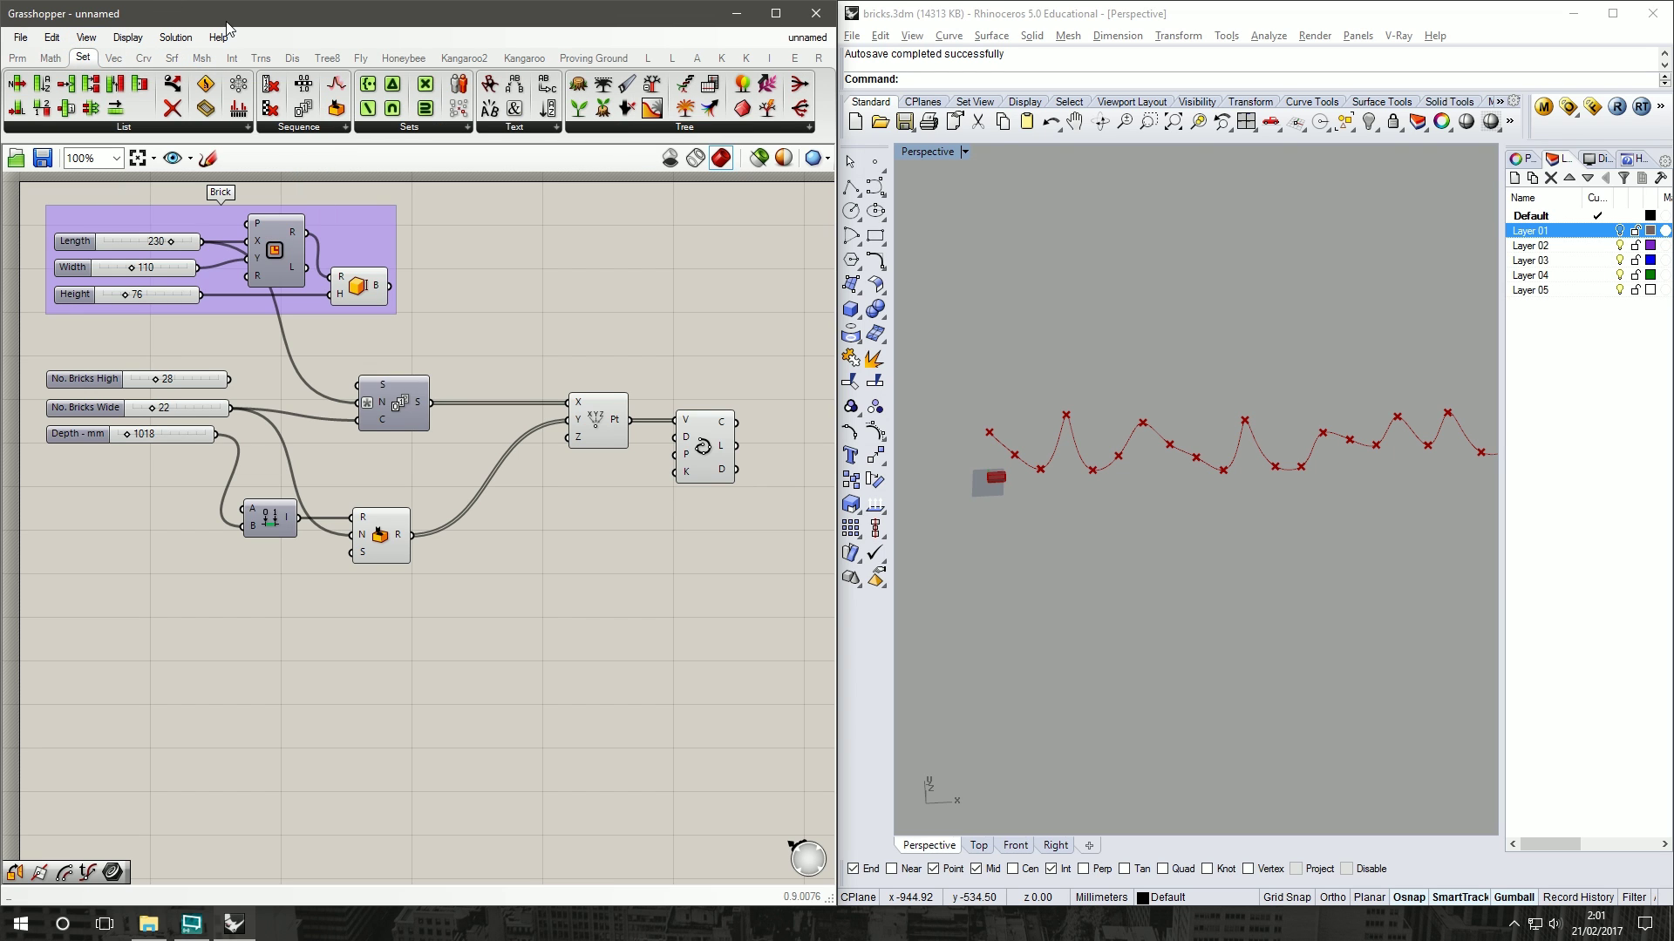
left_click(335, 128)
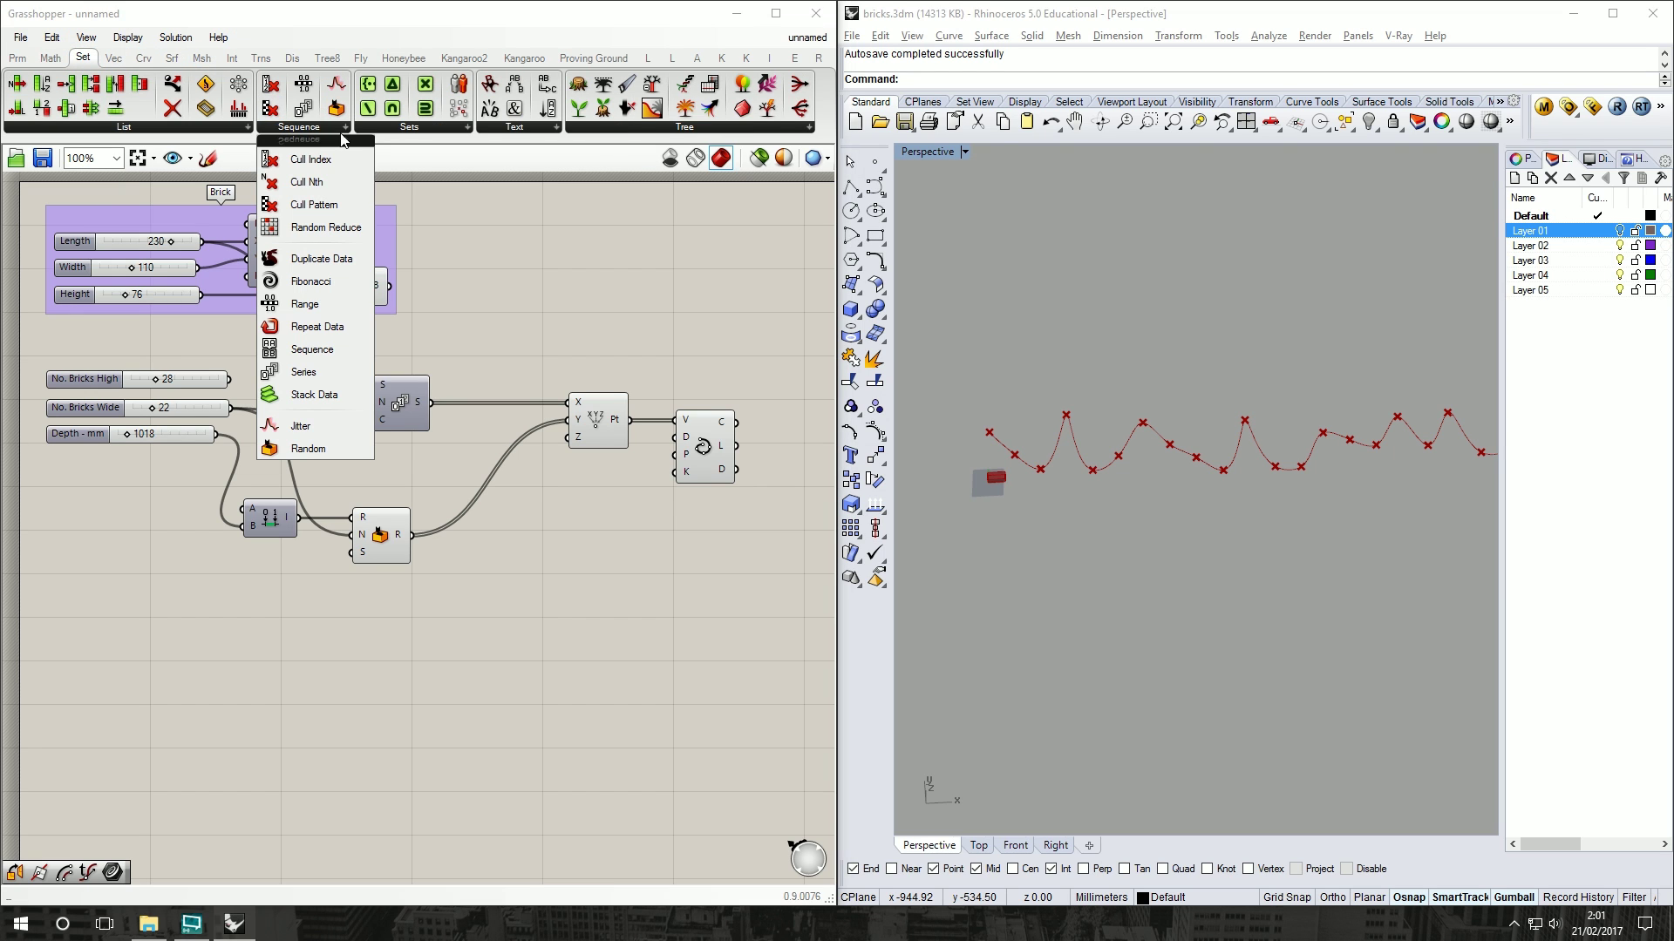
left_click(341, 190)
left_click(541, 344)
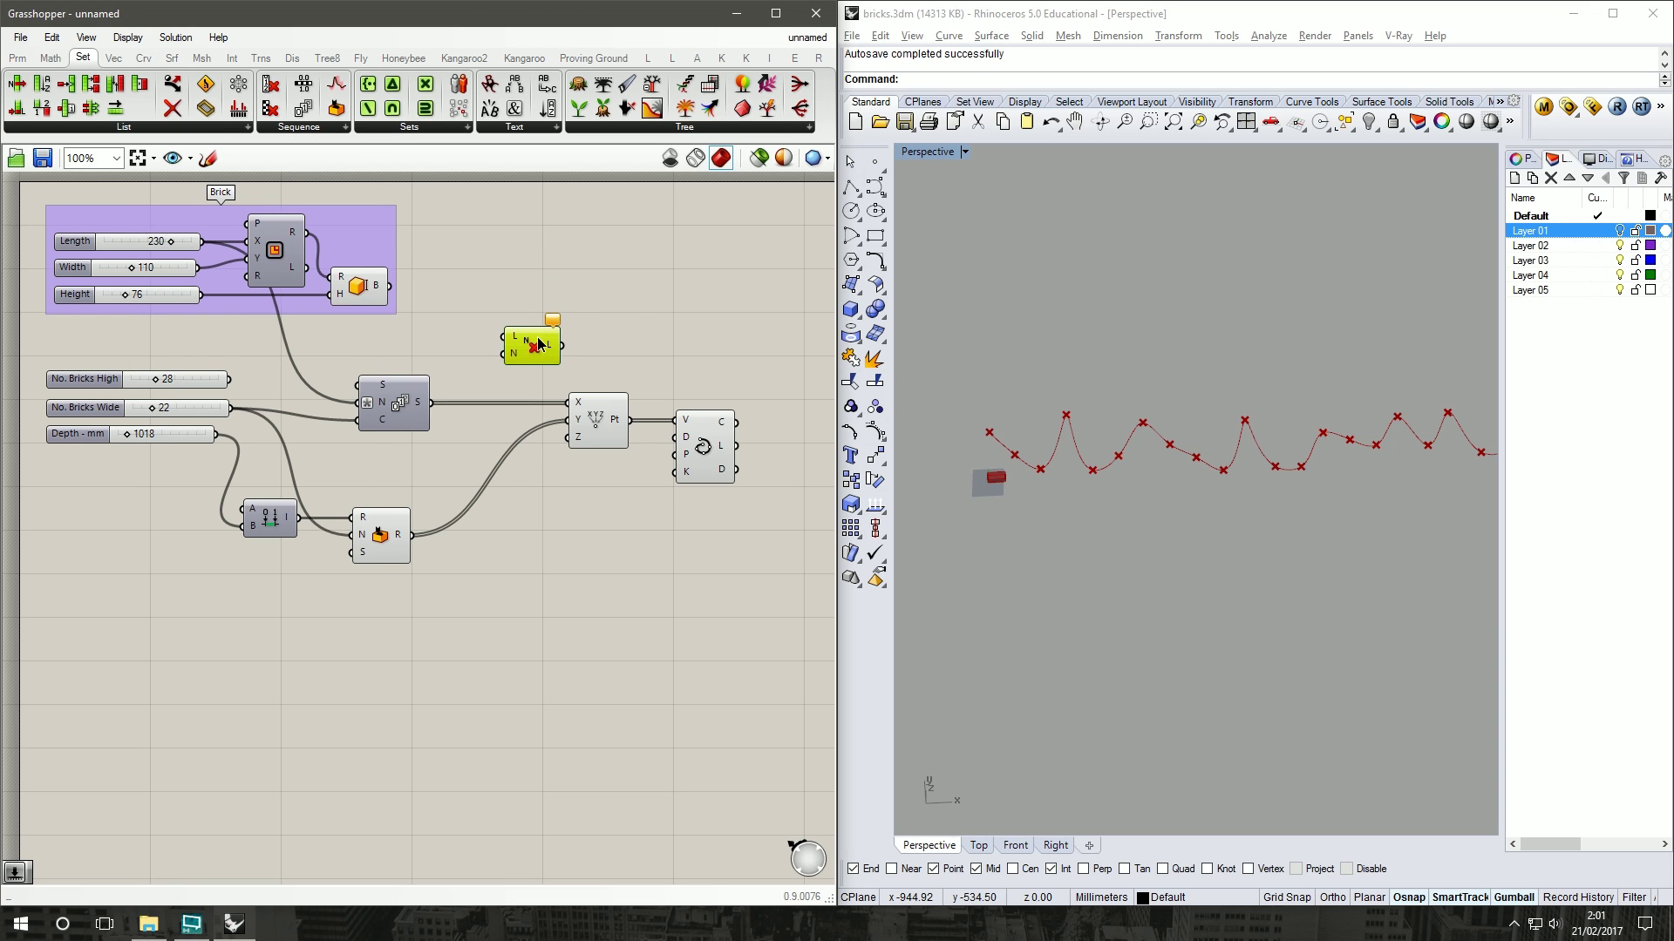
left_click_drag(535, 354, 514, 417)
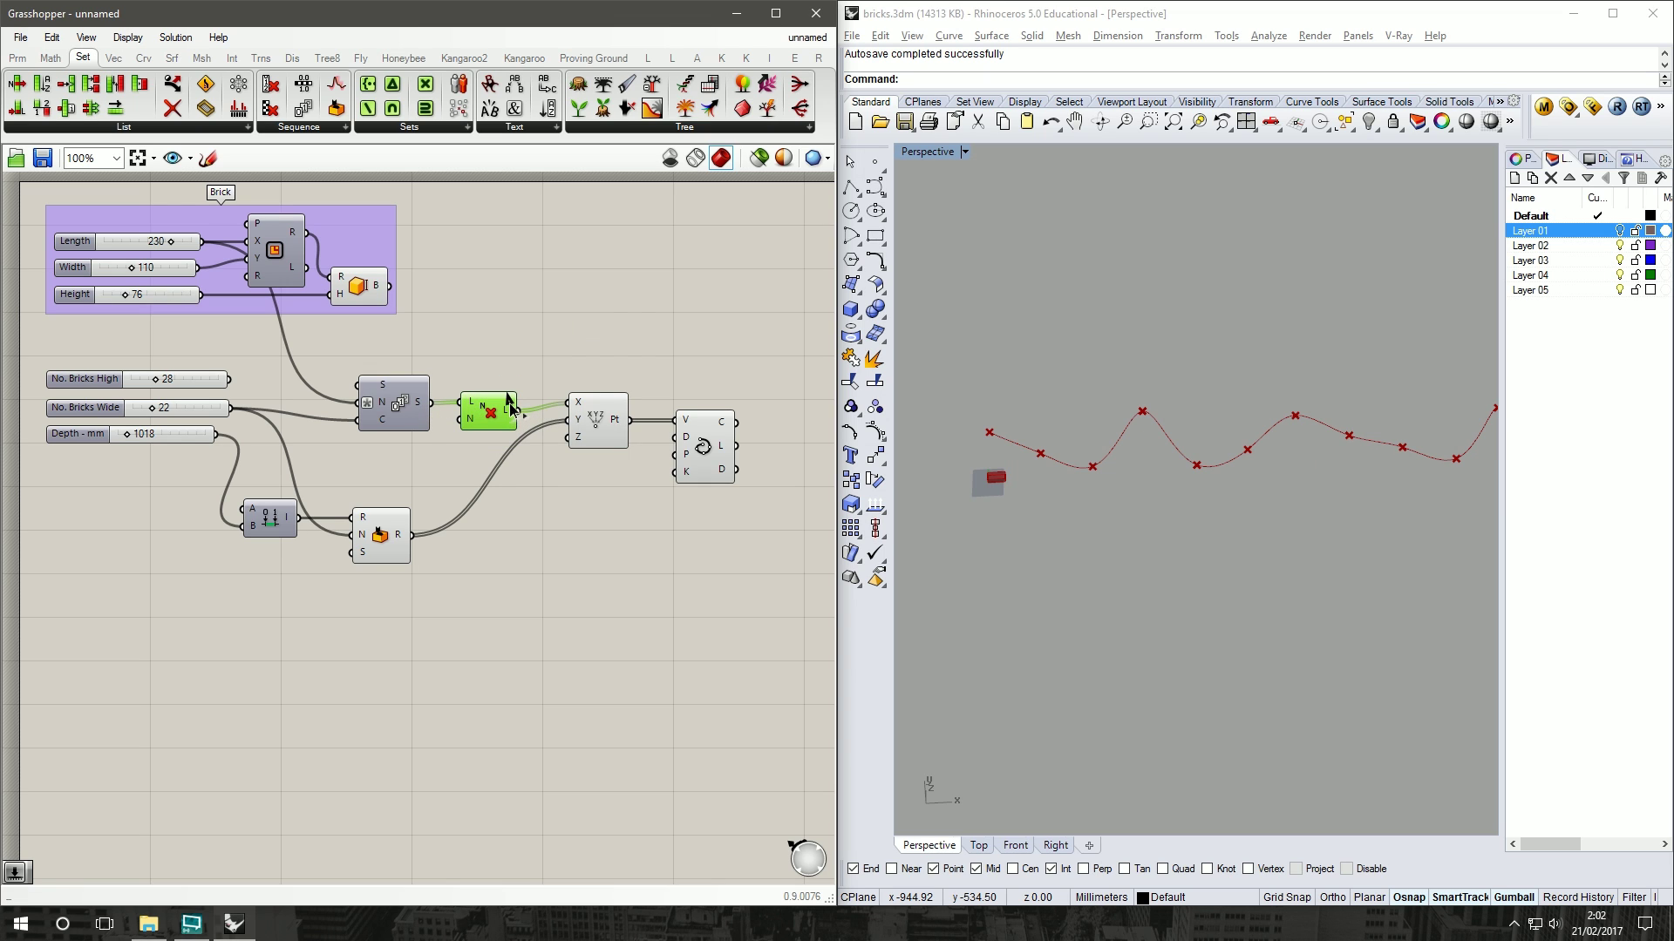
right_click_drag(1177, 567, 1256, 554)
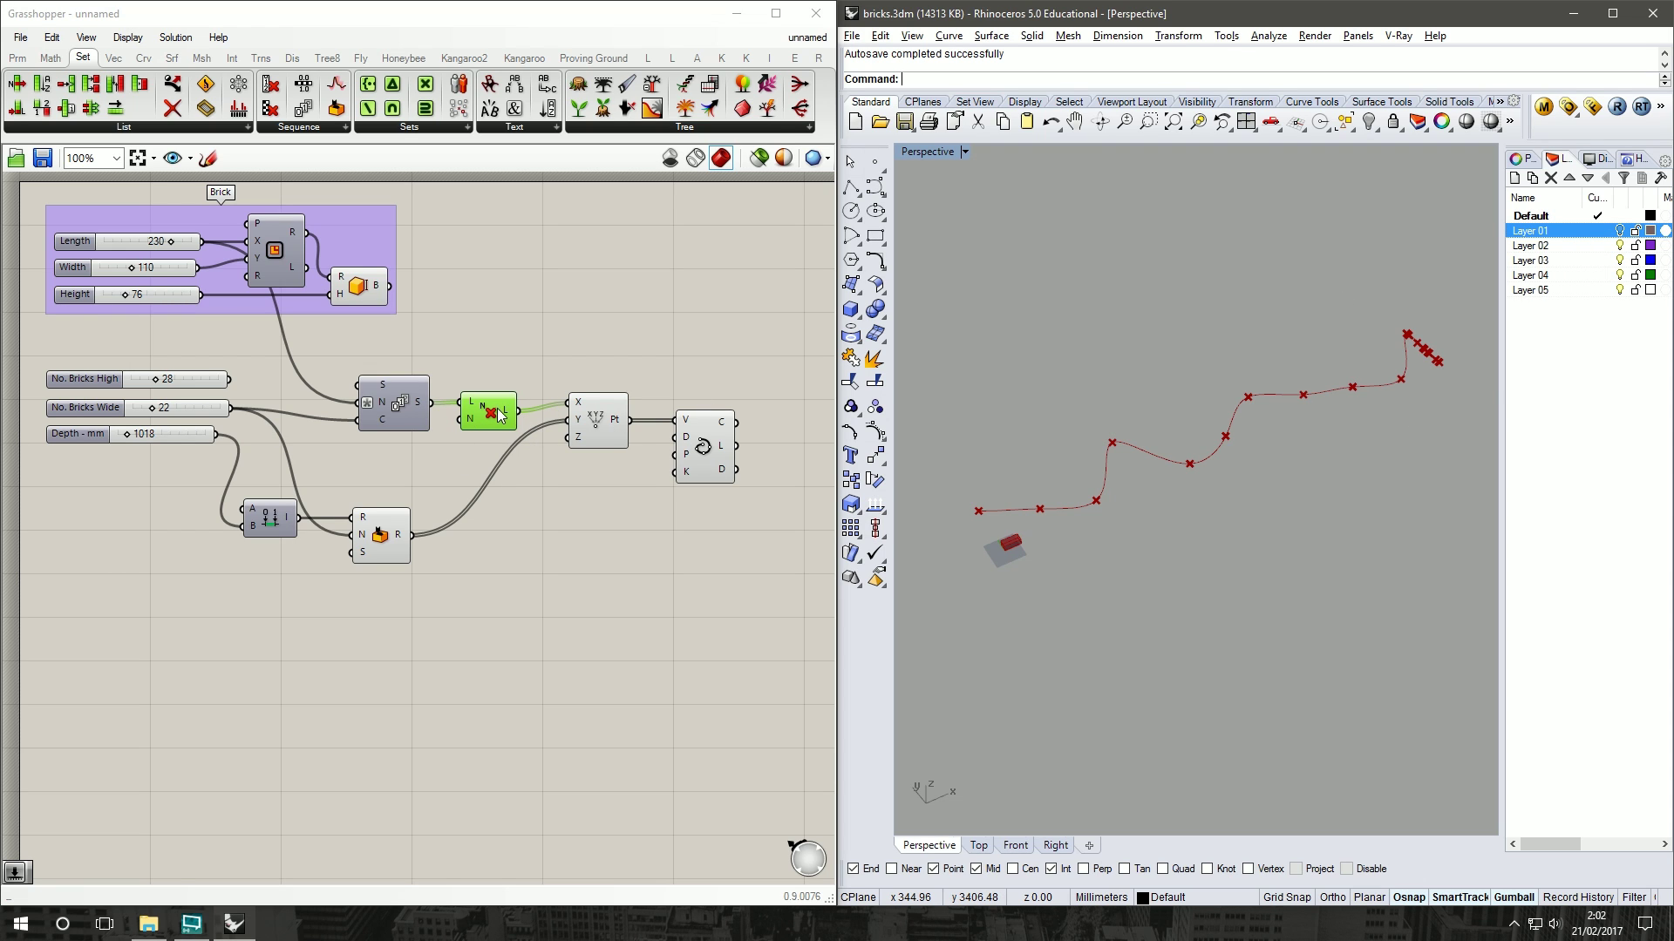
Step: Copy the Cull Nth onto the Y values feed and check the reshaped curve
left_click_drag(501, 415, 576, 421, "alt")
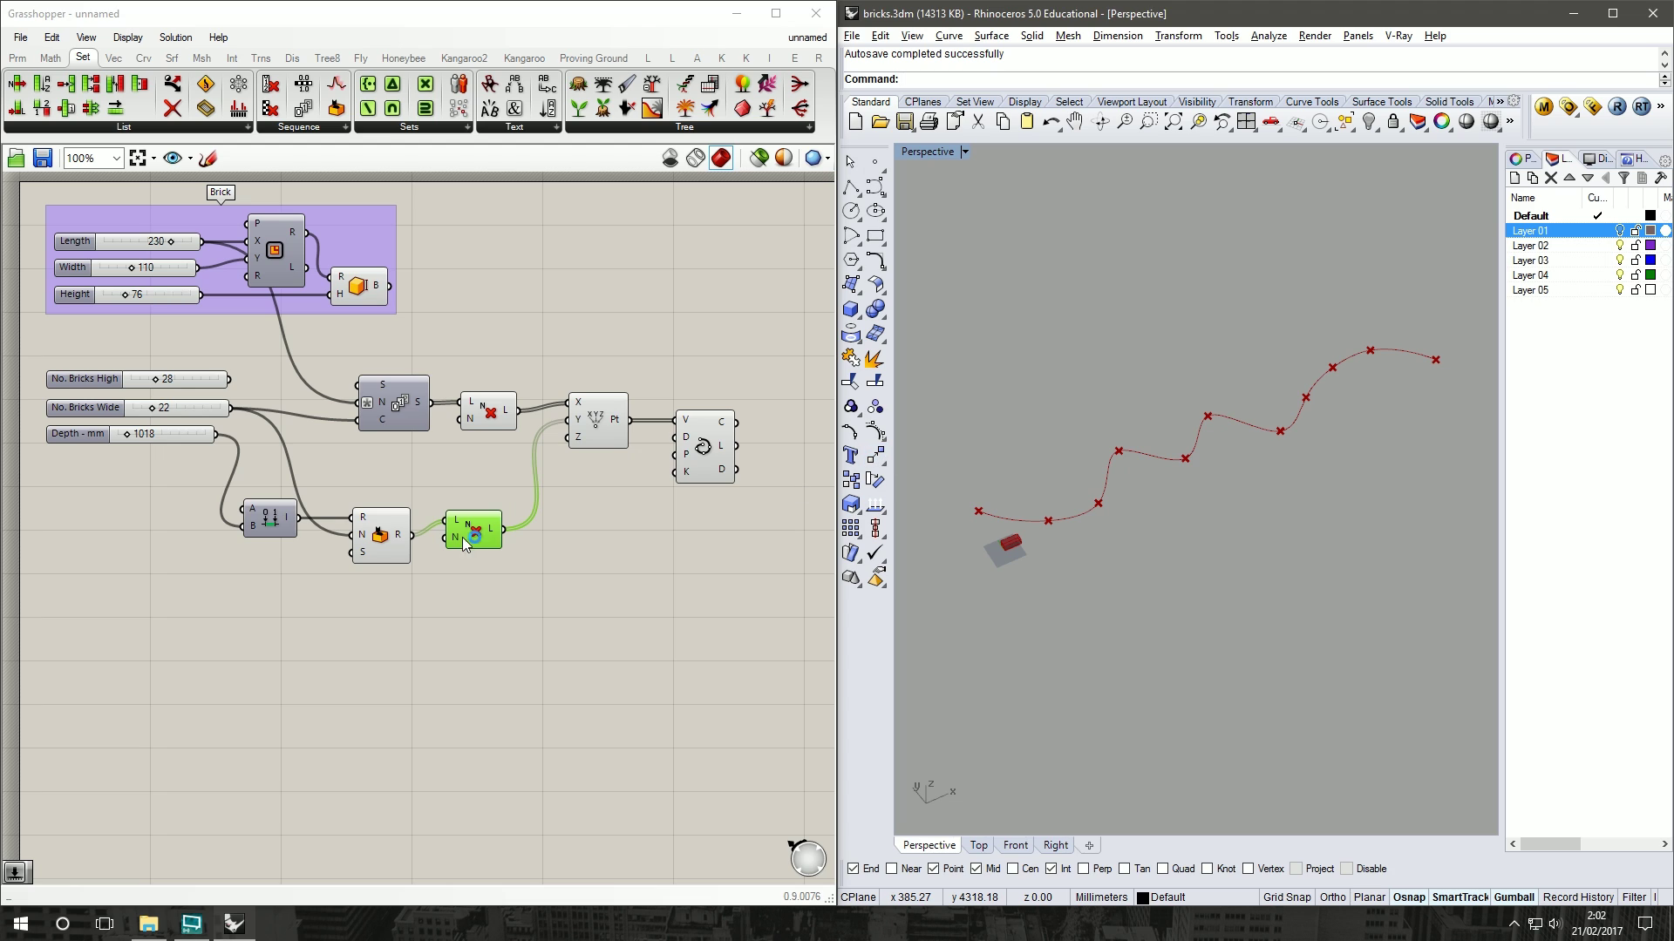
left_click_drag(471, 533, 457, 548)
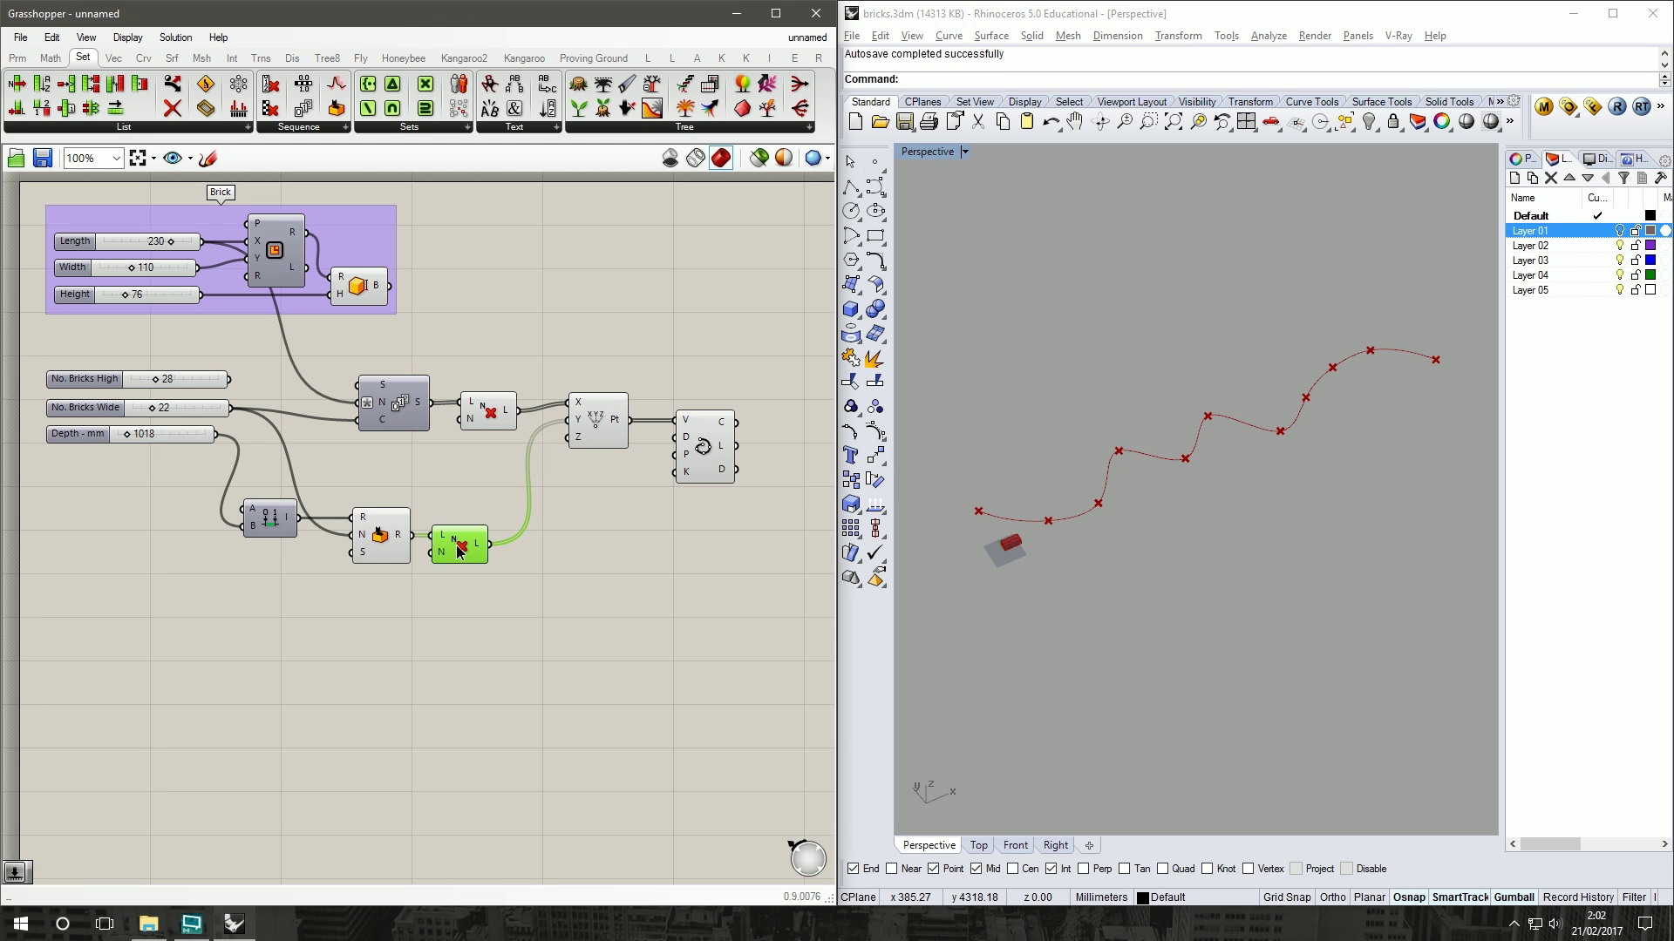
left_click(591, 534)
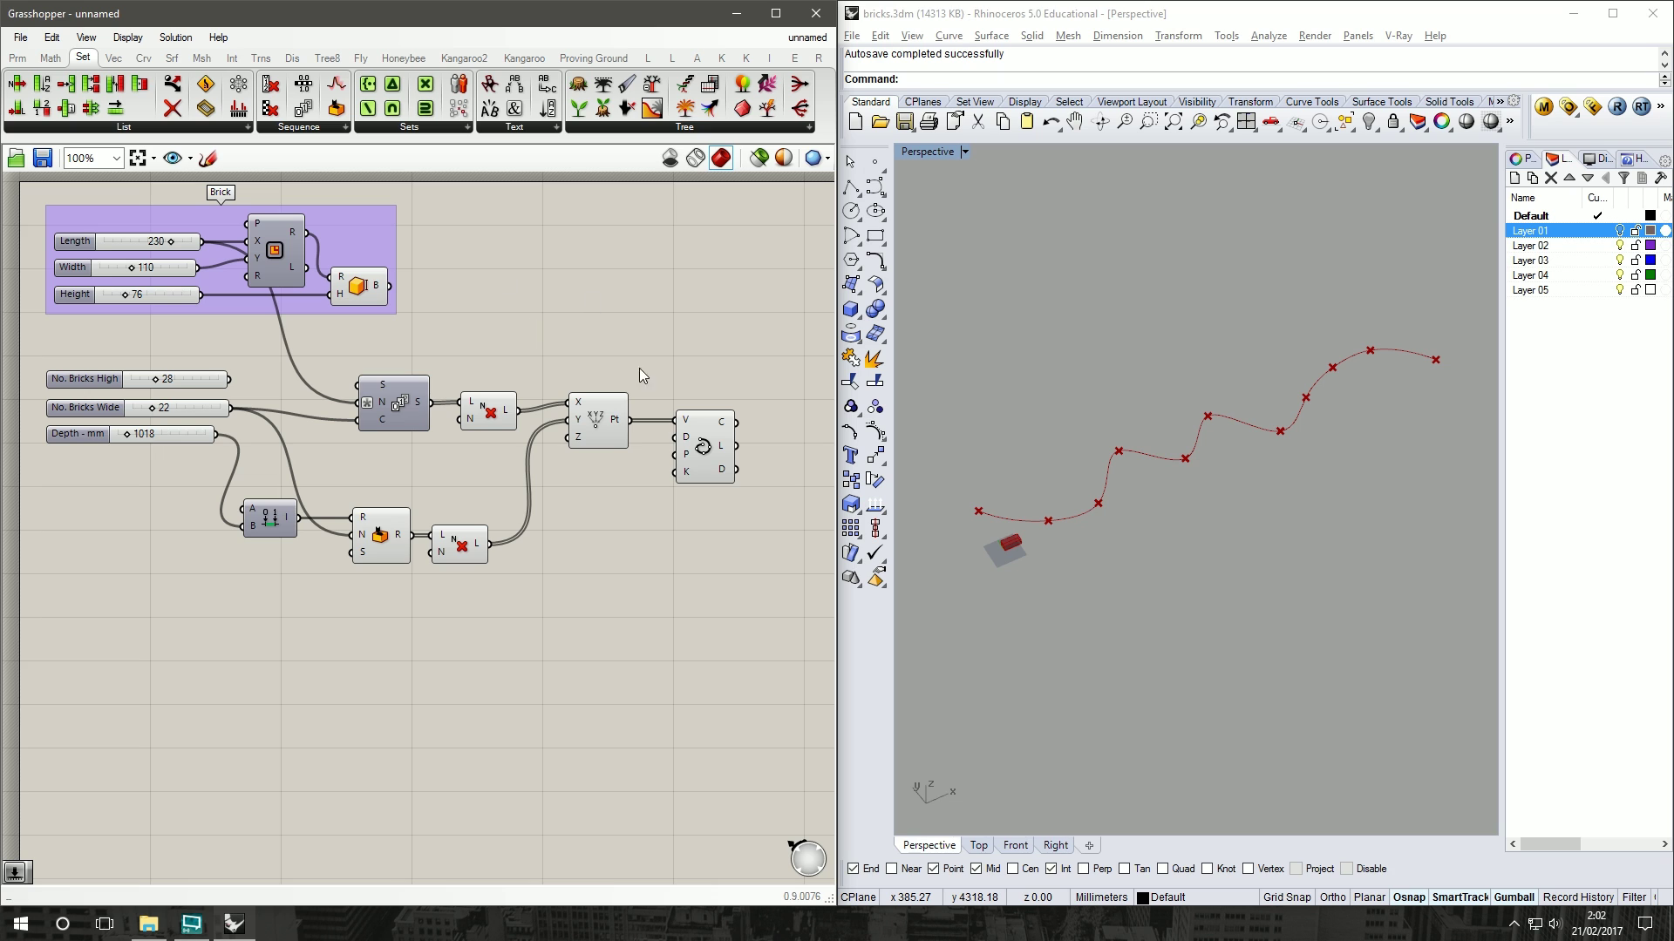
left_click(615, 407)
right_click_drag(1344, 570, 1325, 489)
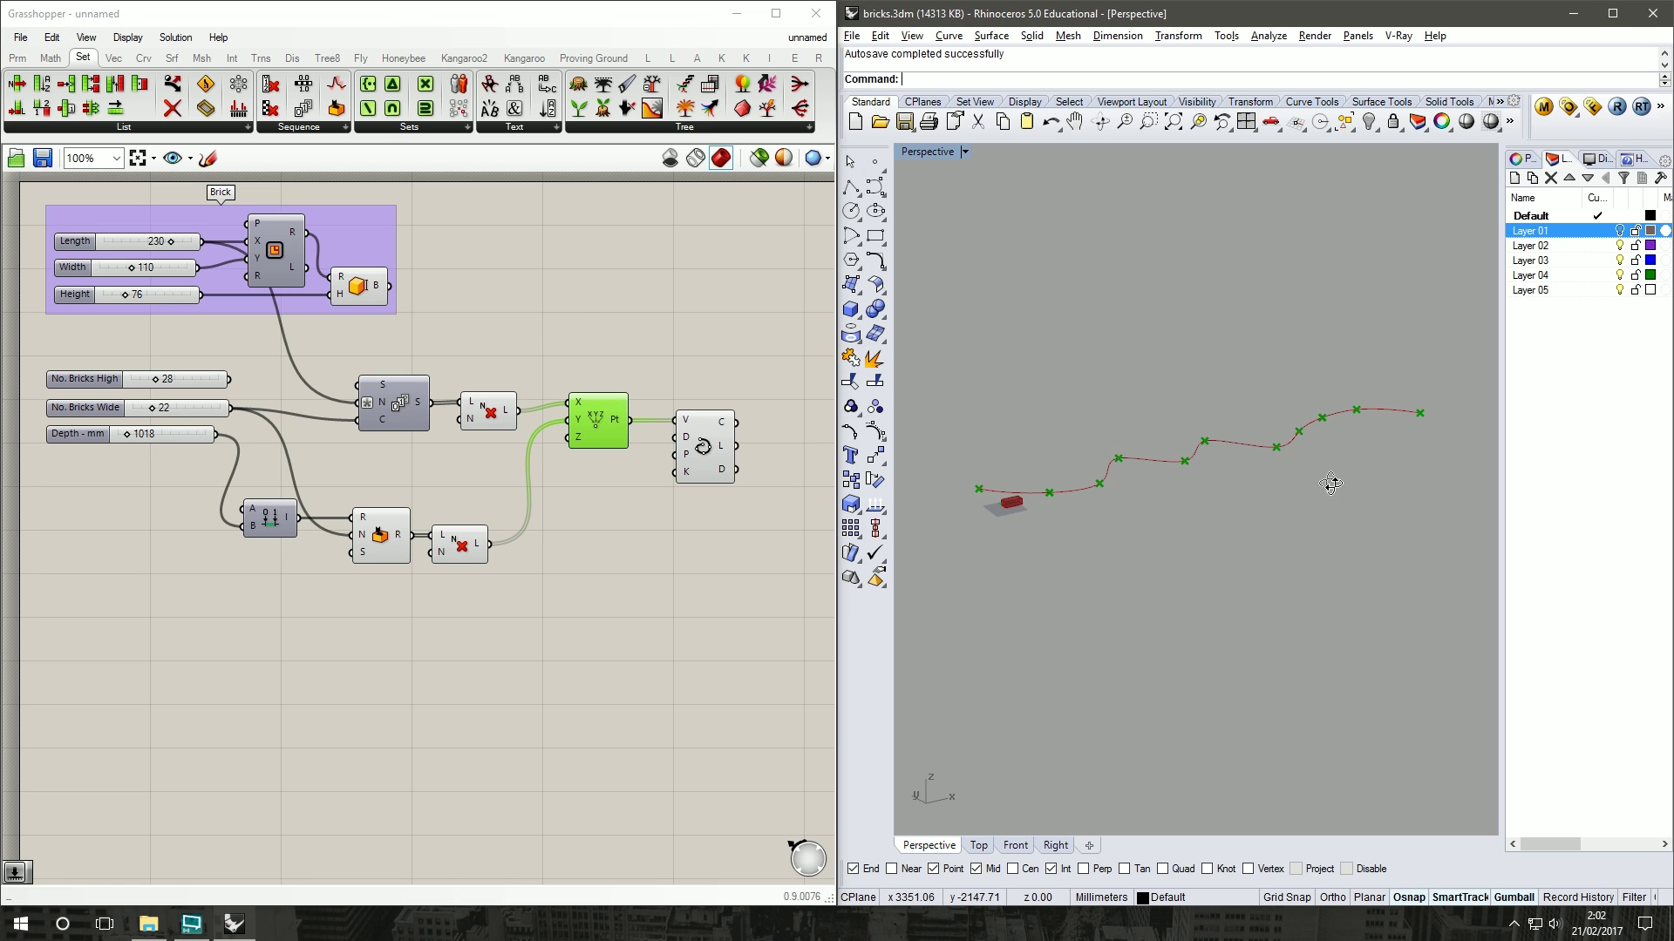
left_click_drag(724, 451, 767, 445)
Step: Nudge the curve component slightly left to tidy the layout
left_click(802, 471)
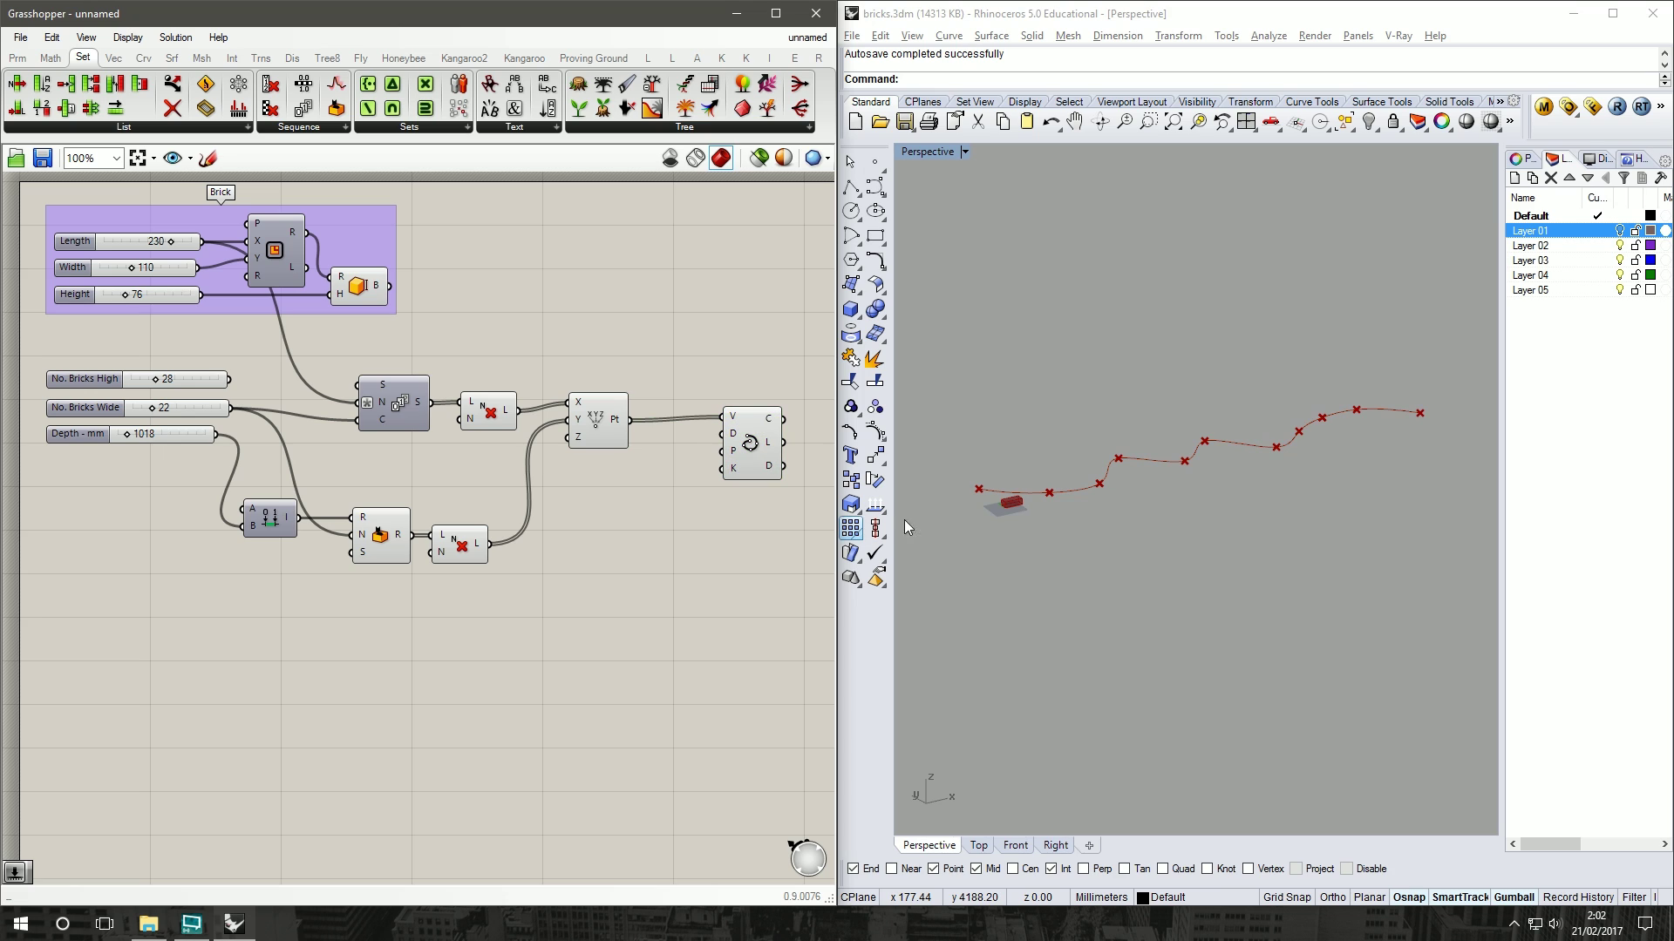
right_click_drag(748, 445, 693, 442)
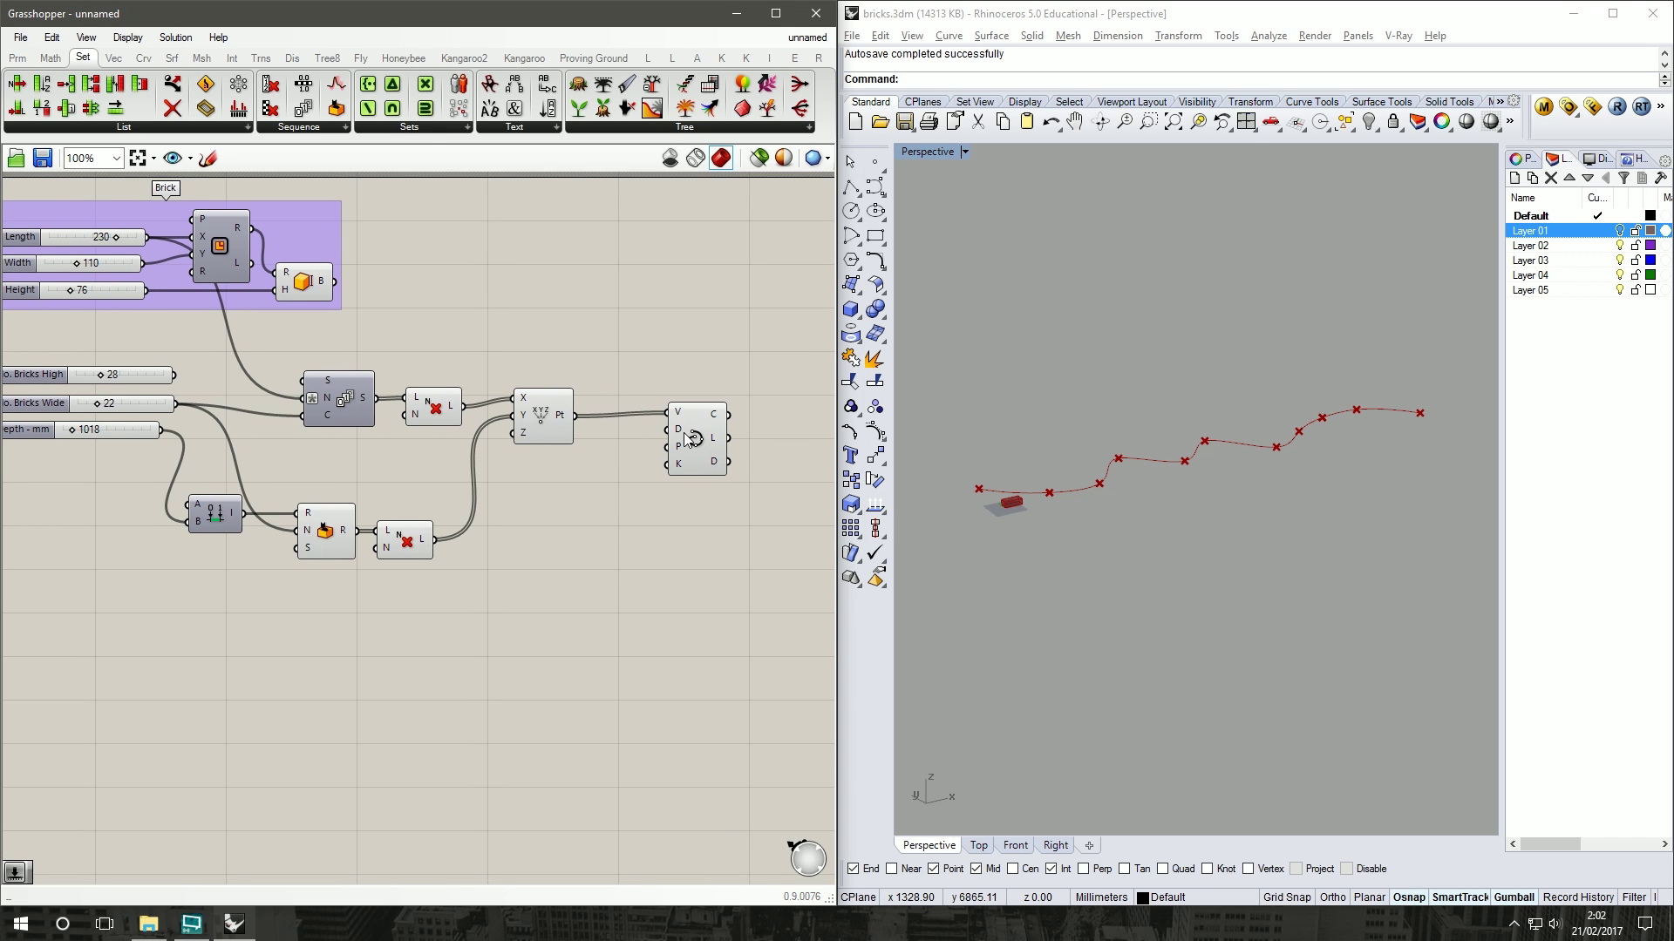
left_click(693, 440)
left_click_drag(693, 440, 665, 444)
left_click(755, 520)
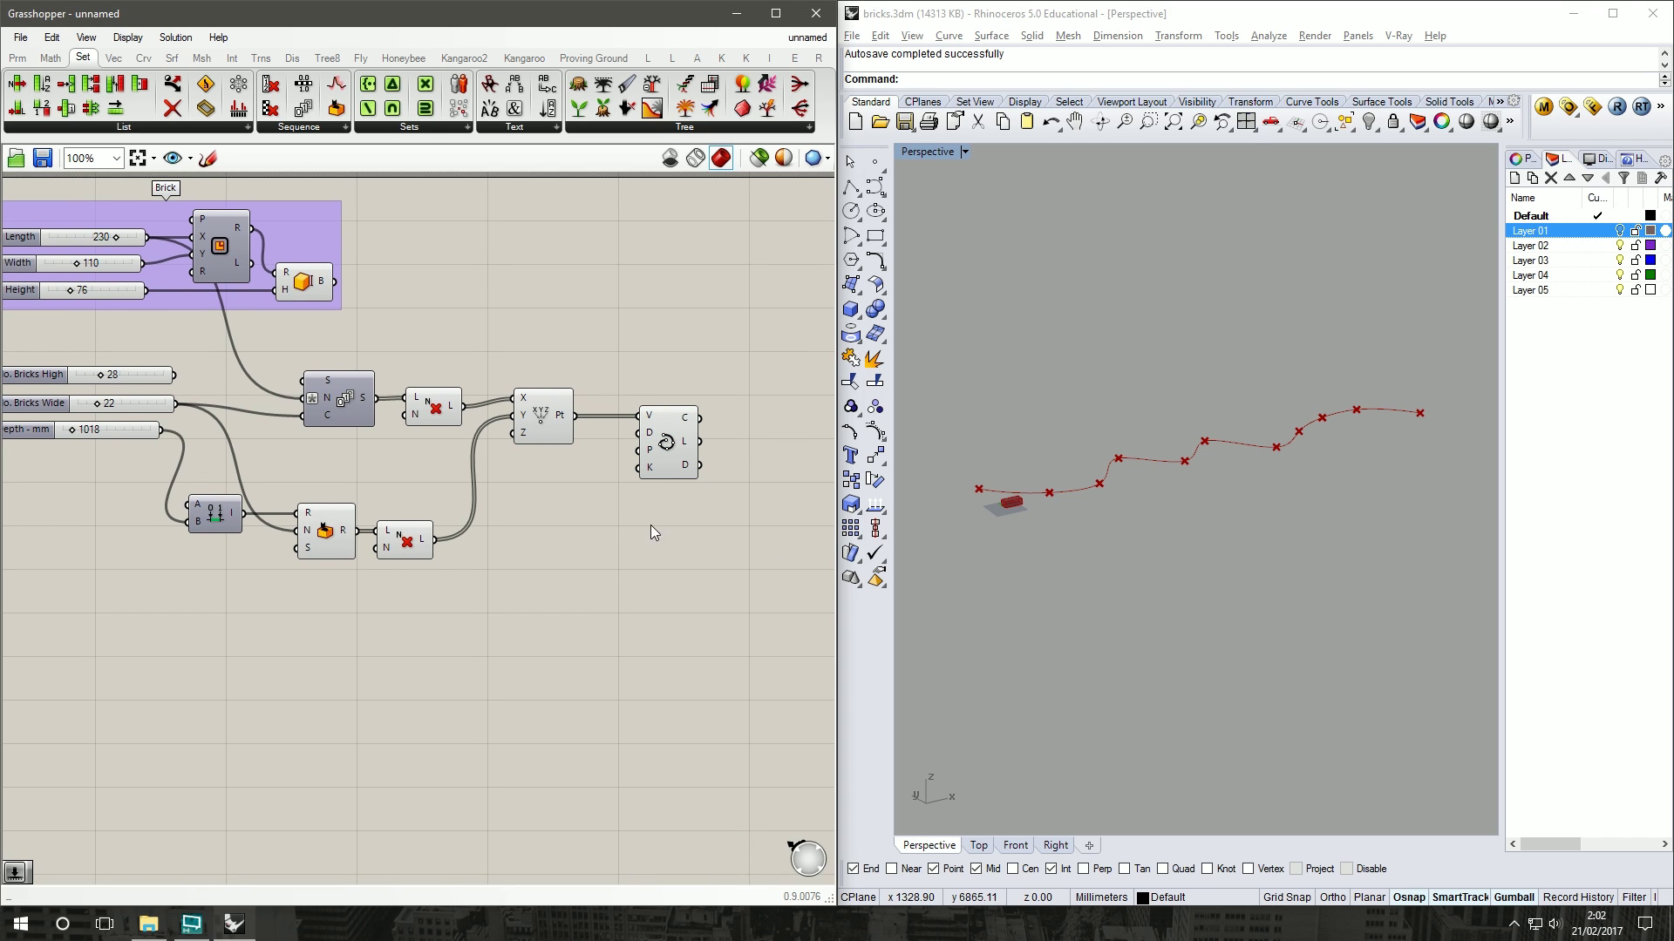
Step: Copy the Construct Point, curve, List Item and Random chain below the original
left_click_drag(738, 580, 420, 296)
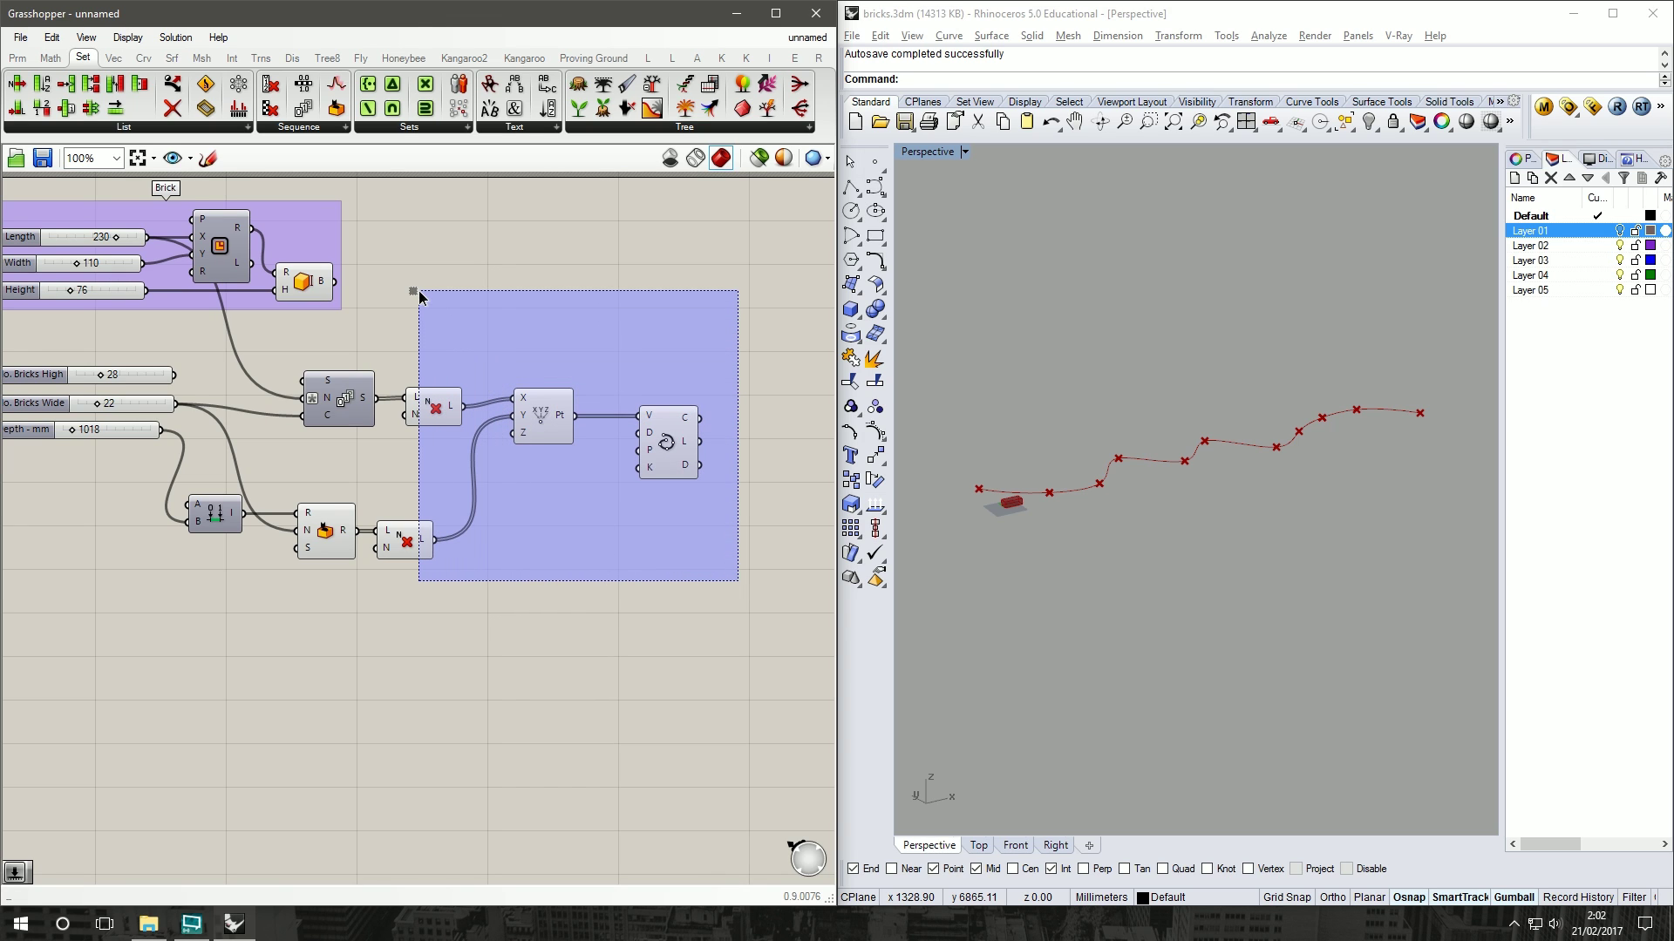
left_click_drag(420, 297, 510, 351)
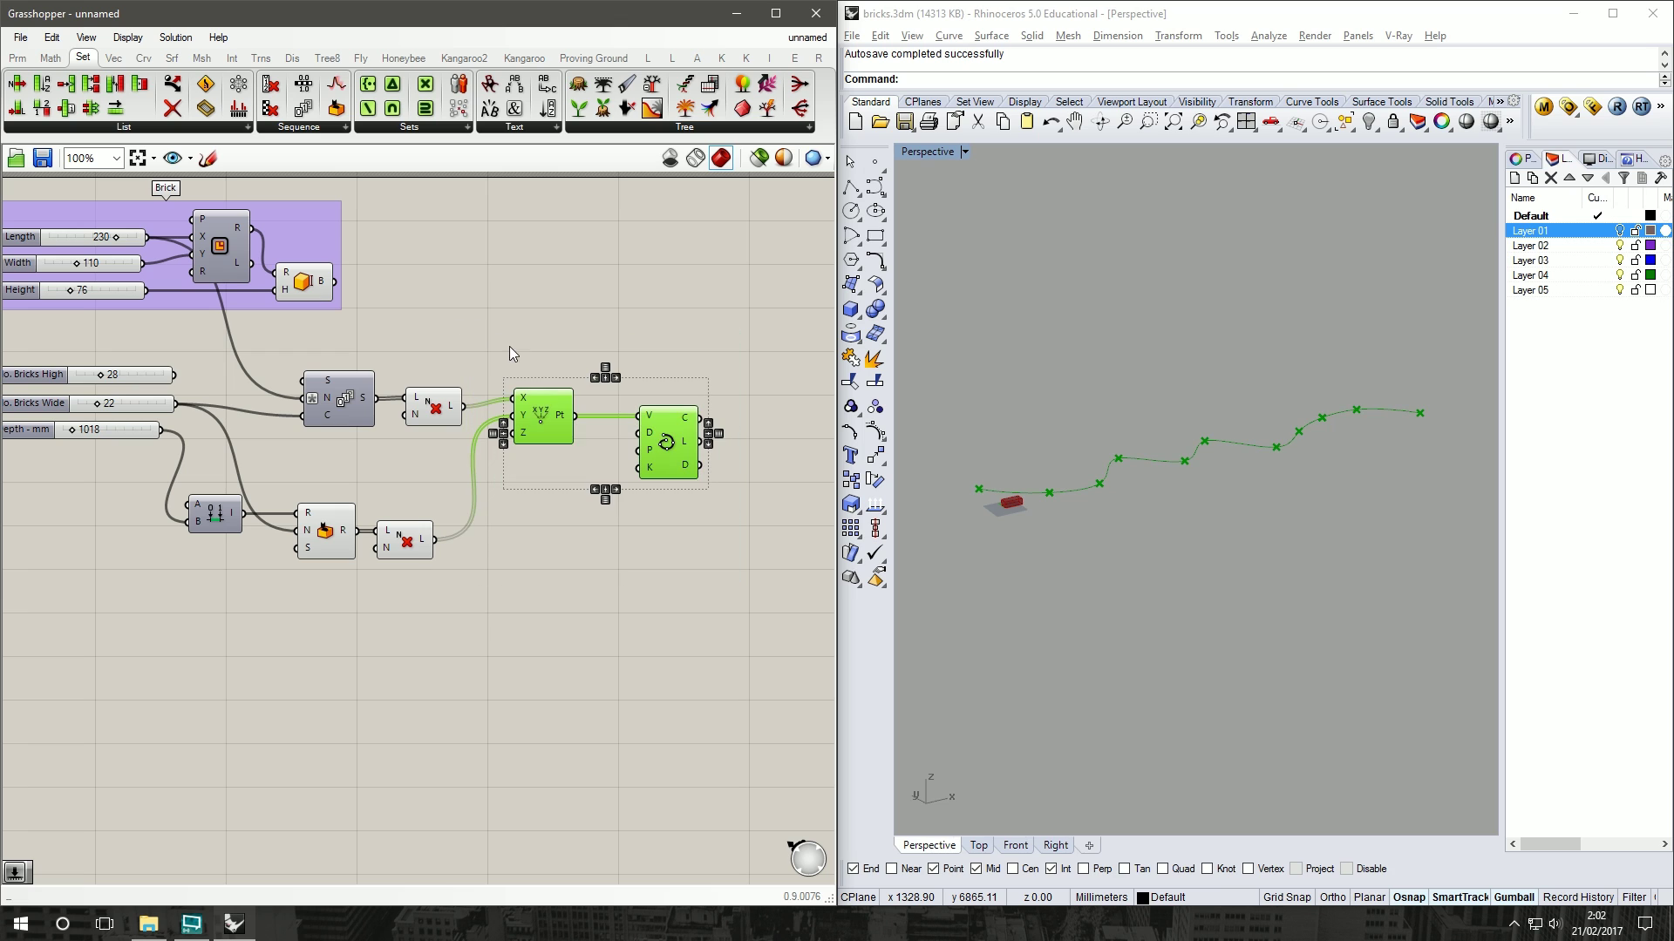
left_click(417, 540, "shift")
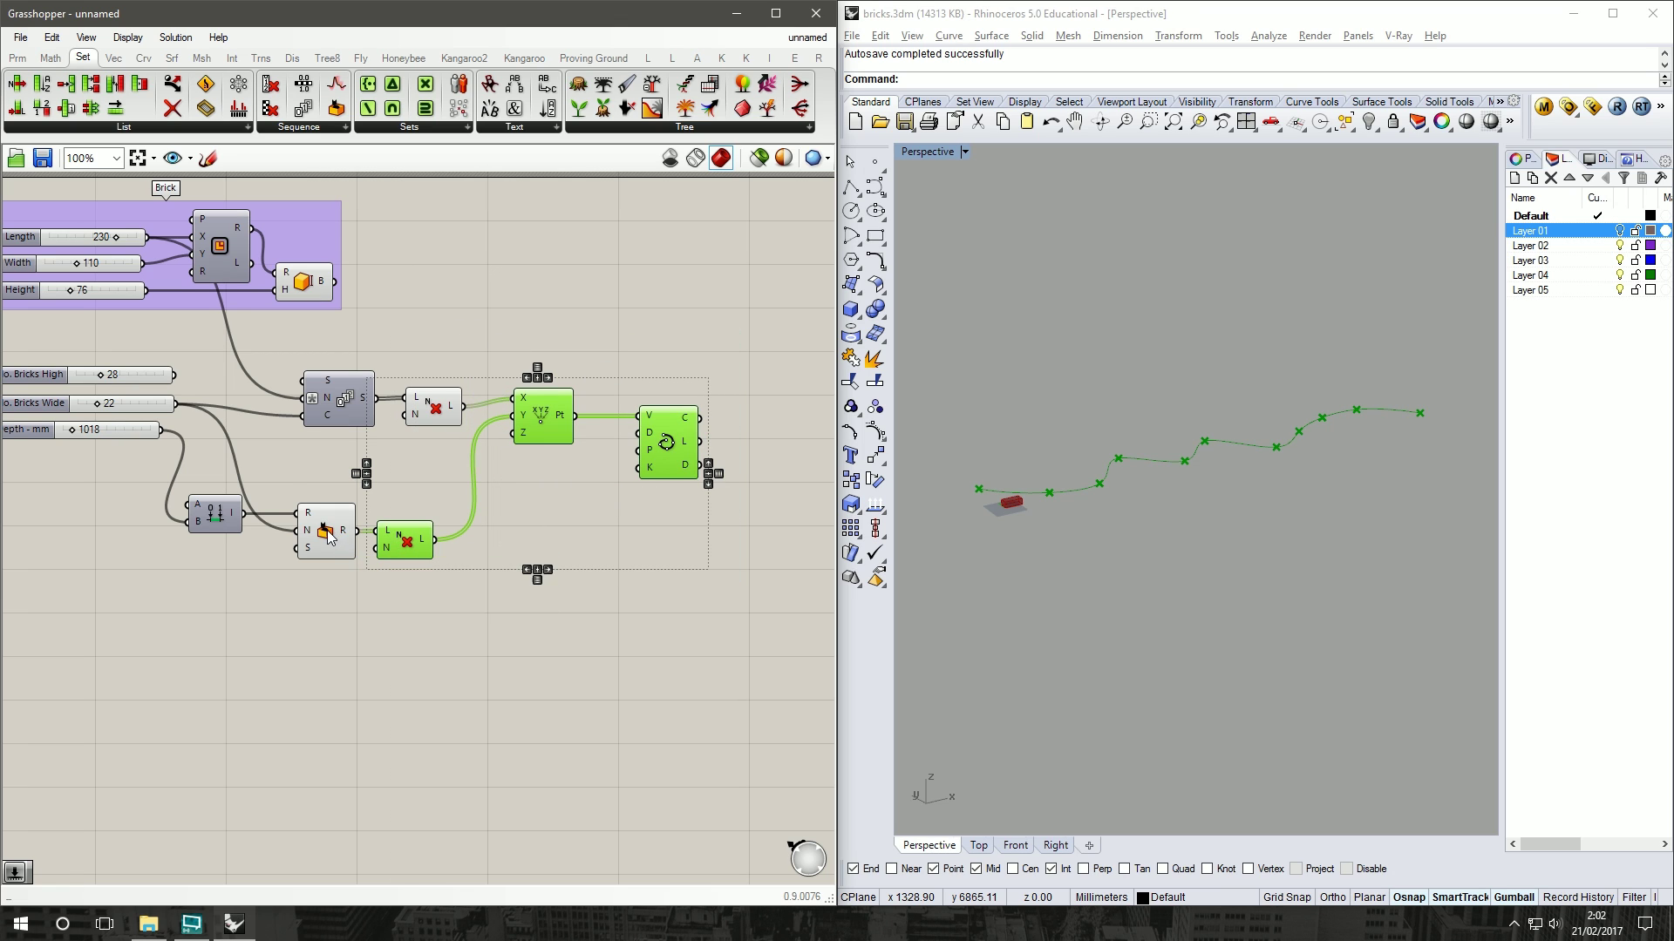
left_click(328, 536, "shift")
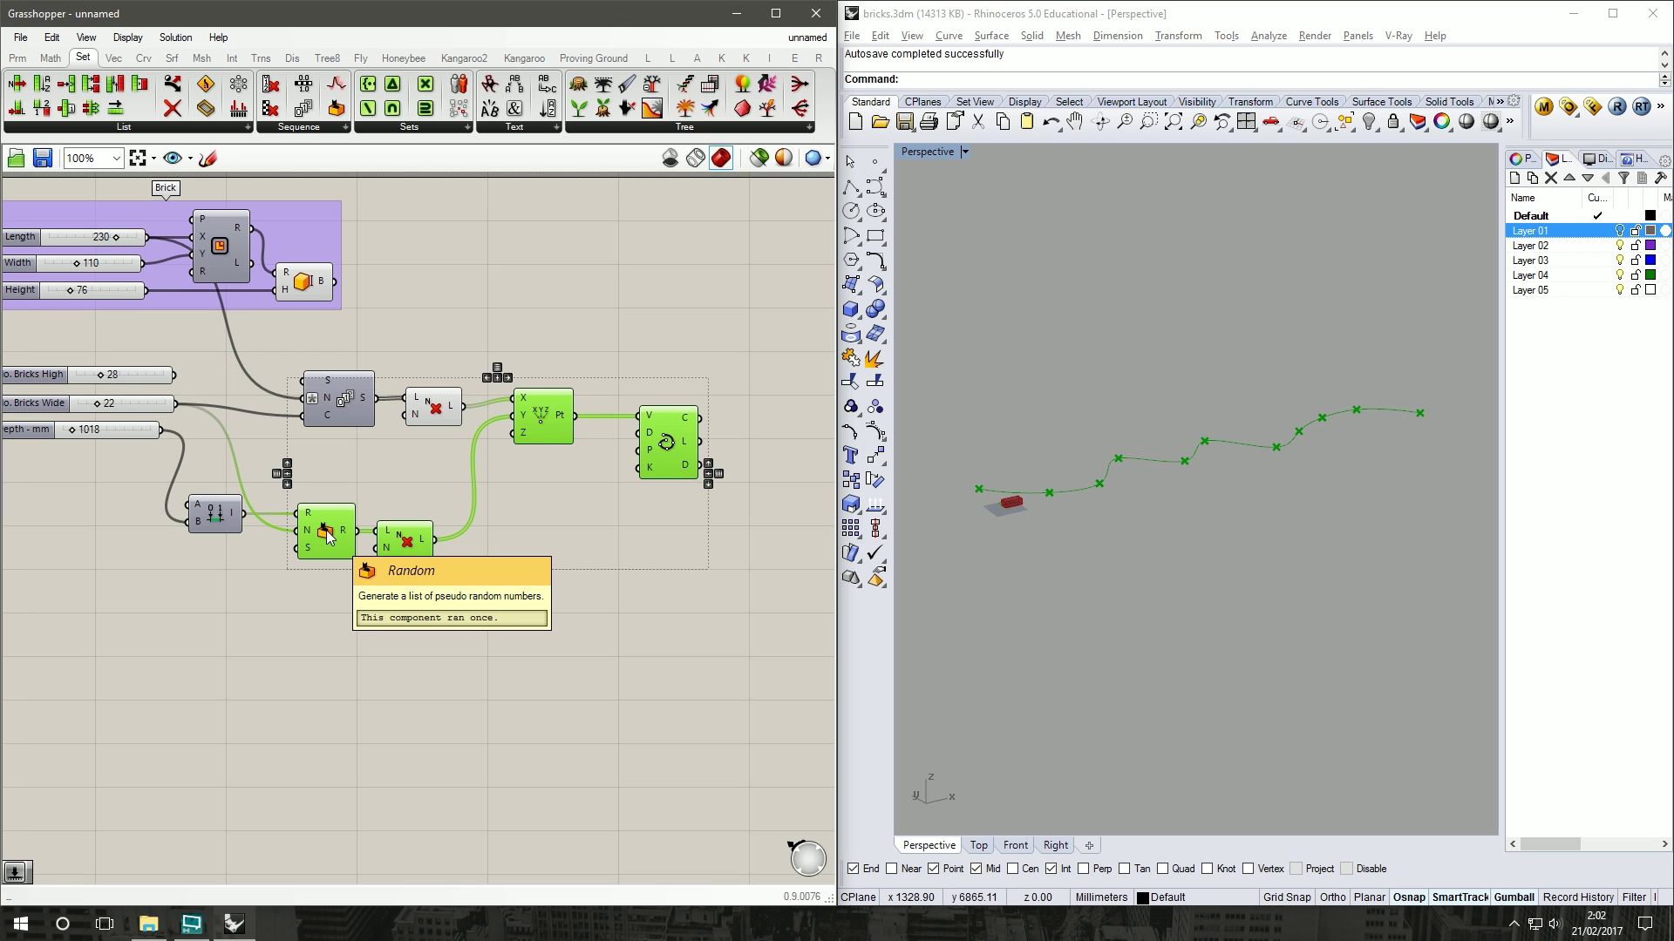
left_click_drag(329, 536, 324, 741)
left_click(329, 677)
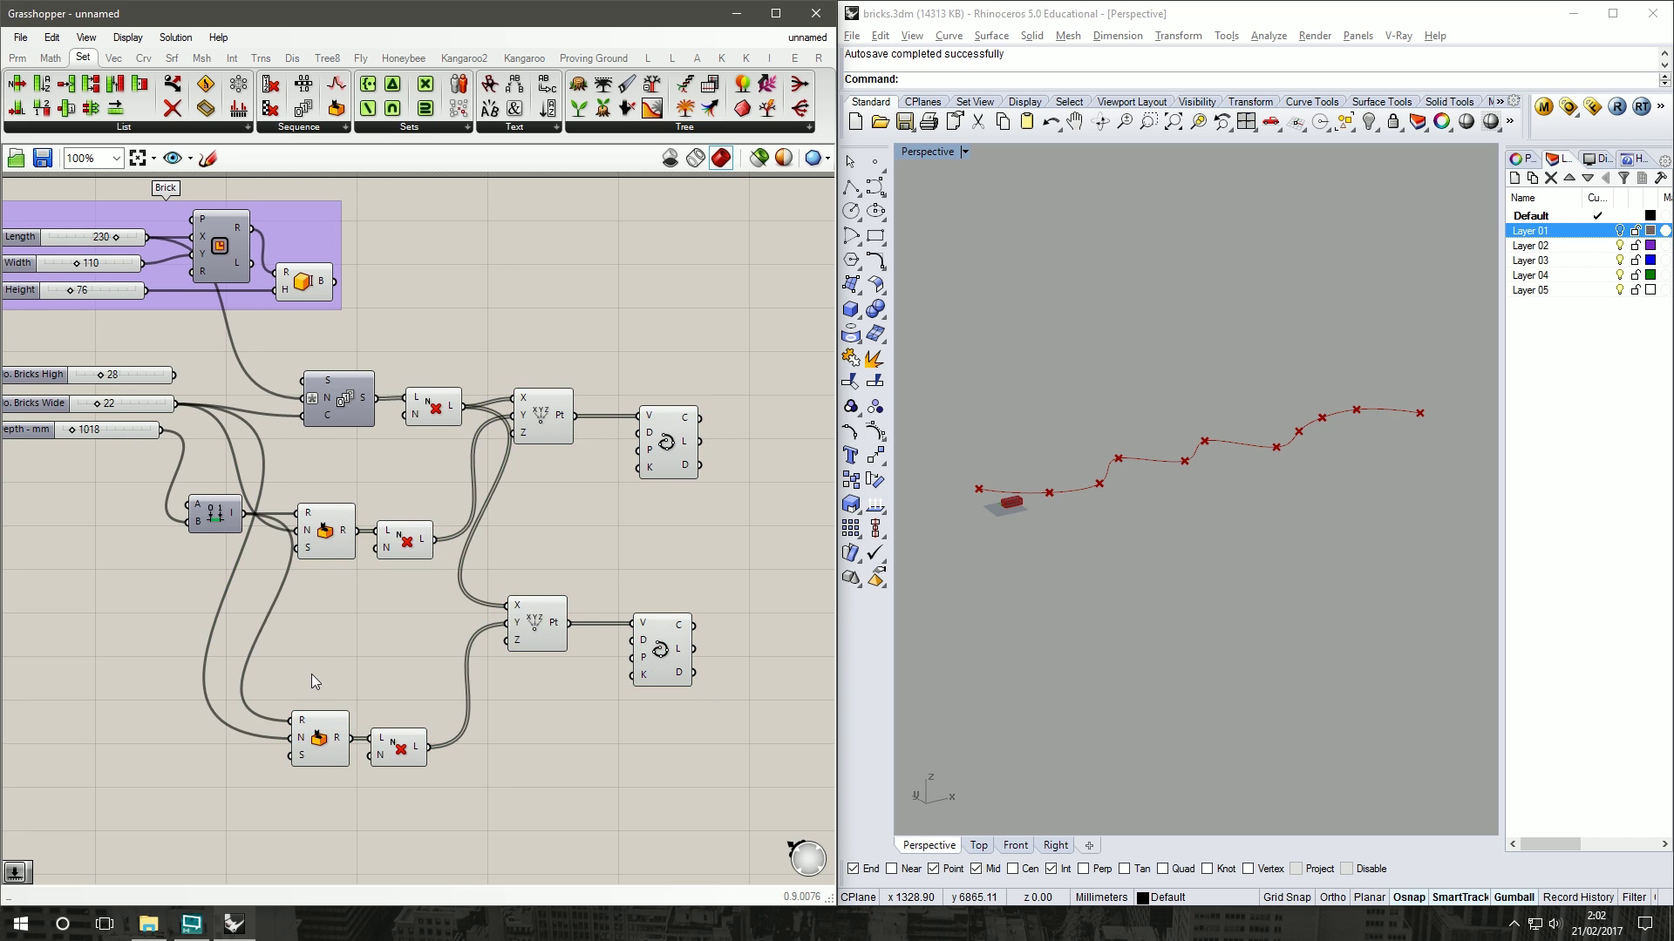
right_click_drag(266, 658, 329, 647)
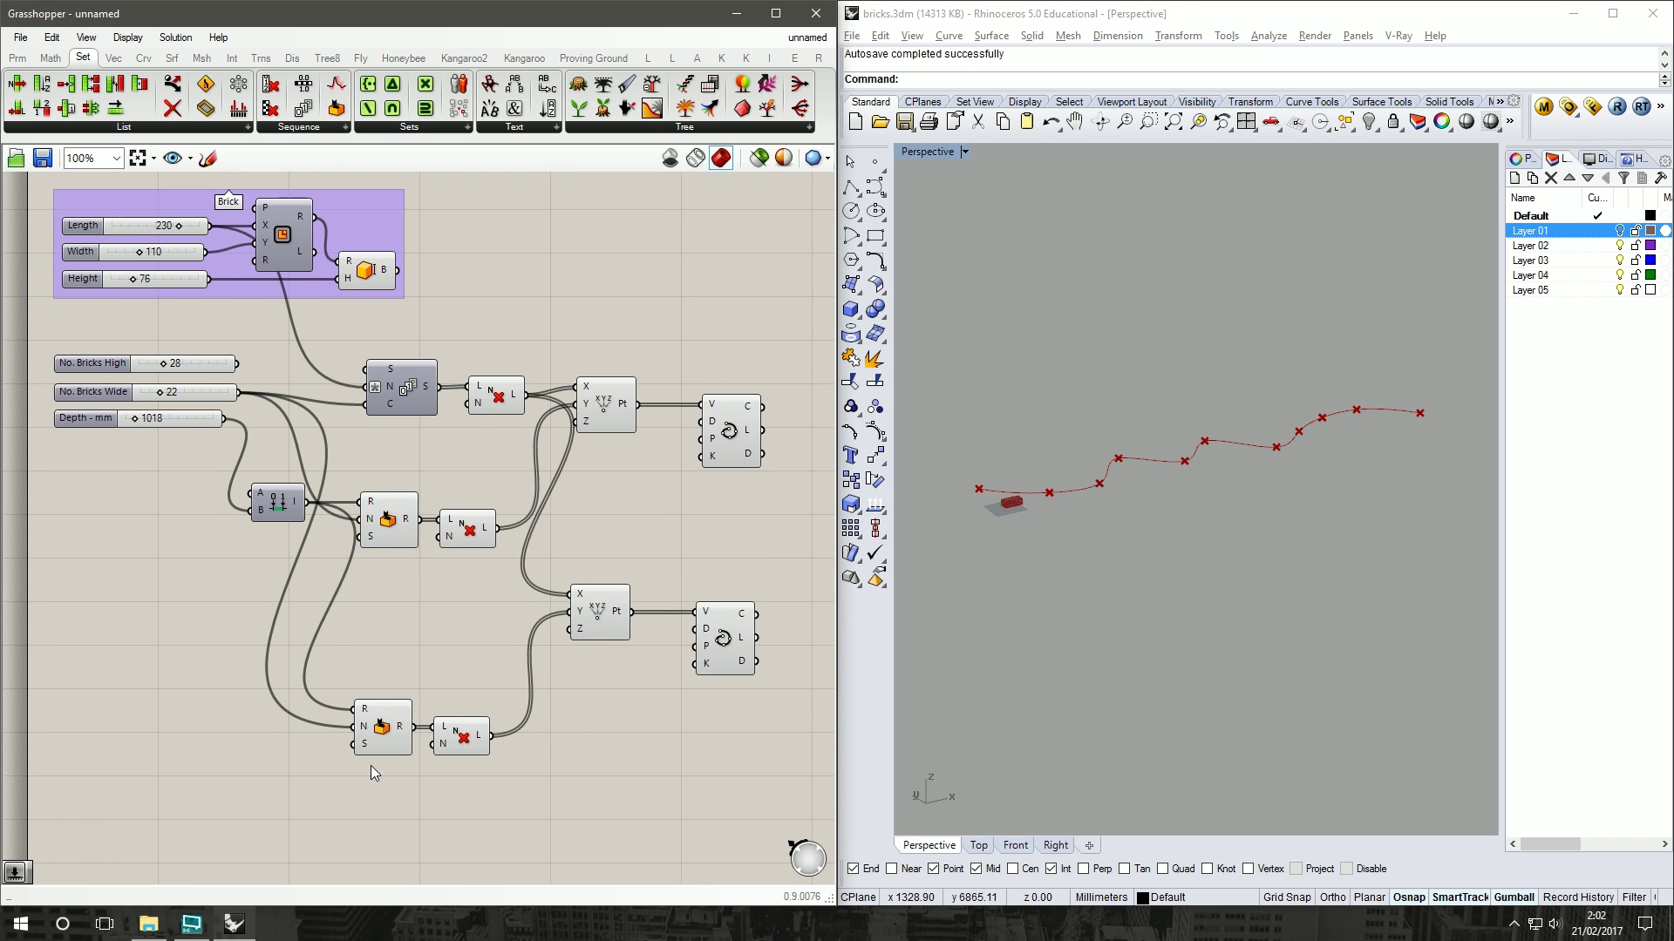
Step: Place a Math > Operators Multiplication component beside the copied Random component
left_click_drag(384, 750, 384, 723)
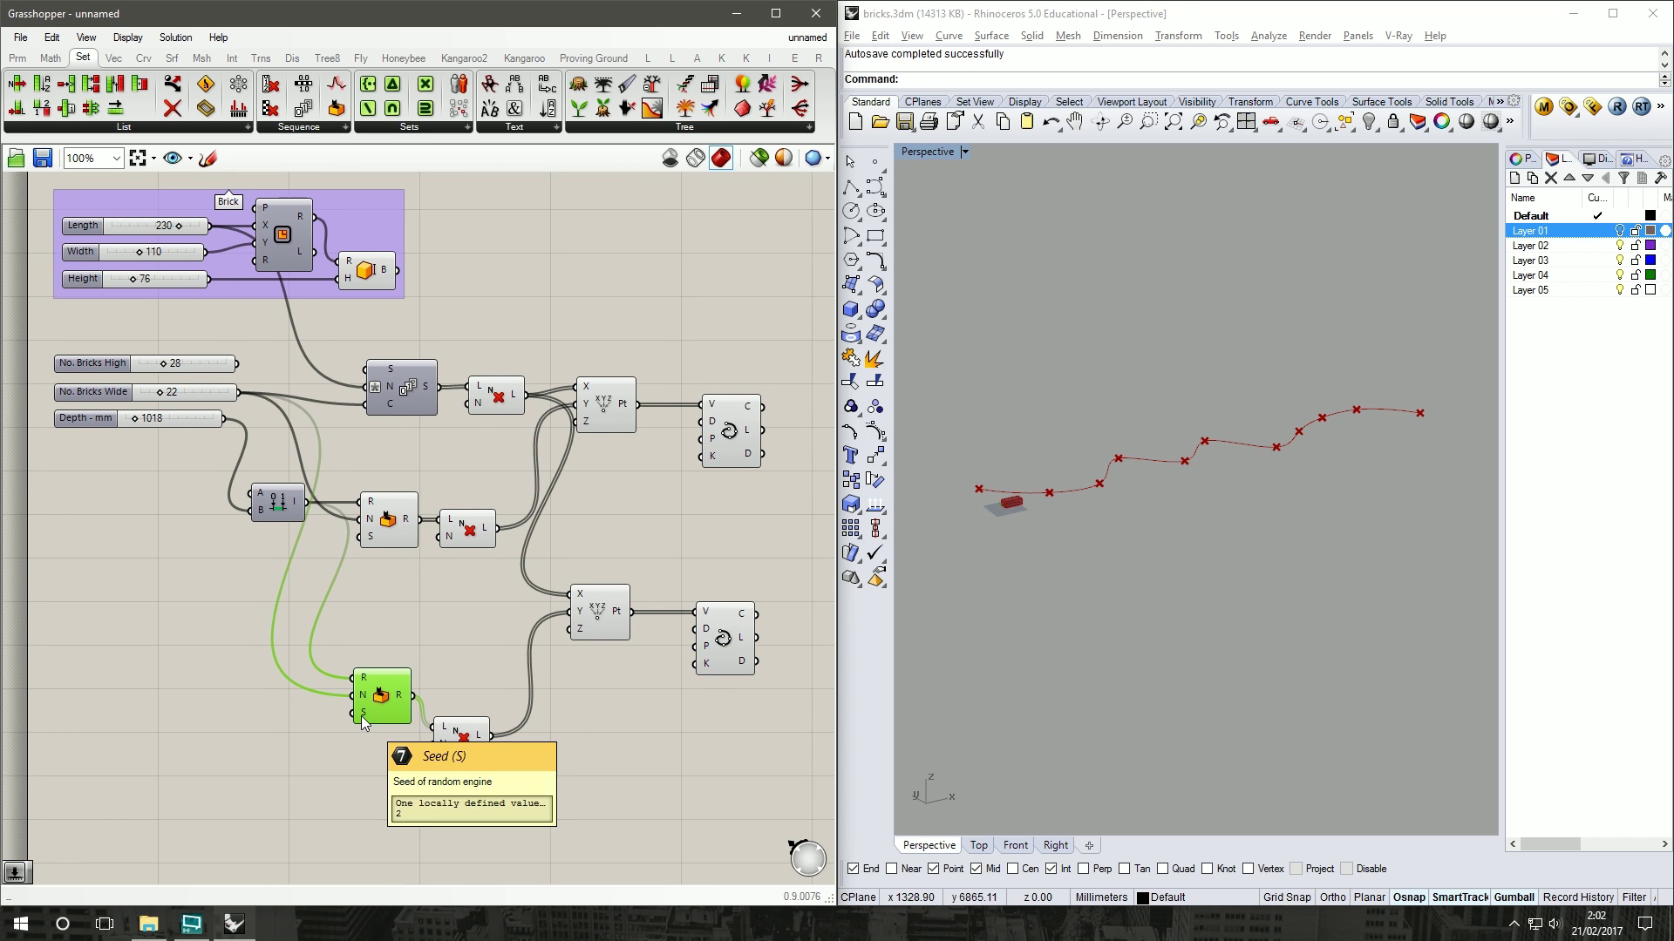
right_click_drag(310, 636, 386, 610)
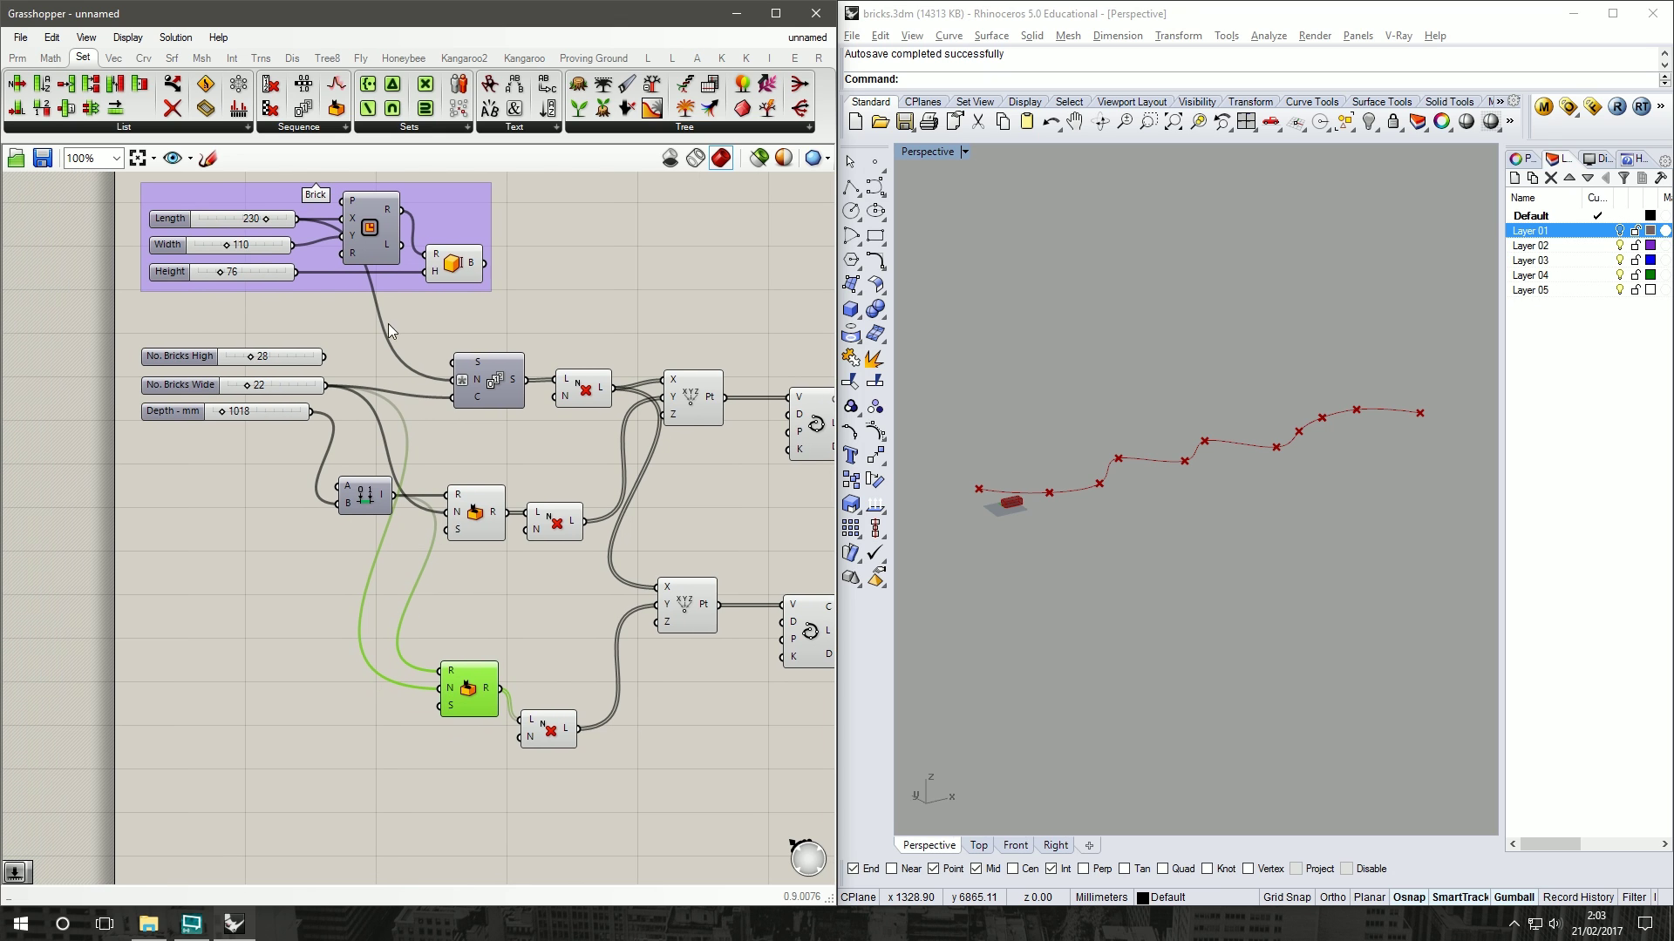
left_click_drag(310, 412, 348, 658)
left_click(49, 57)
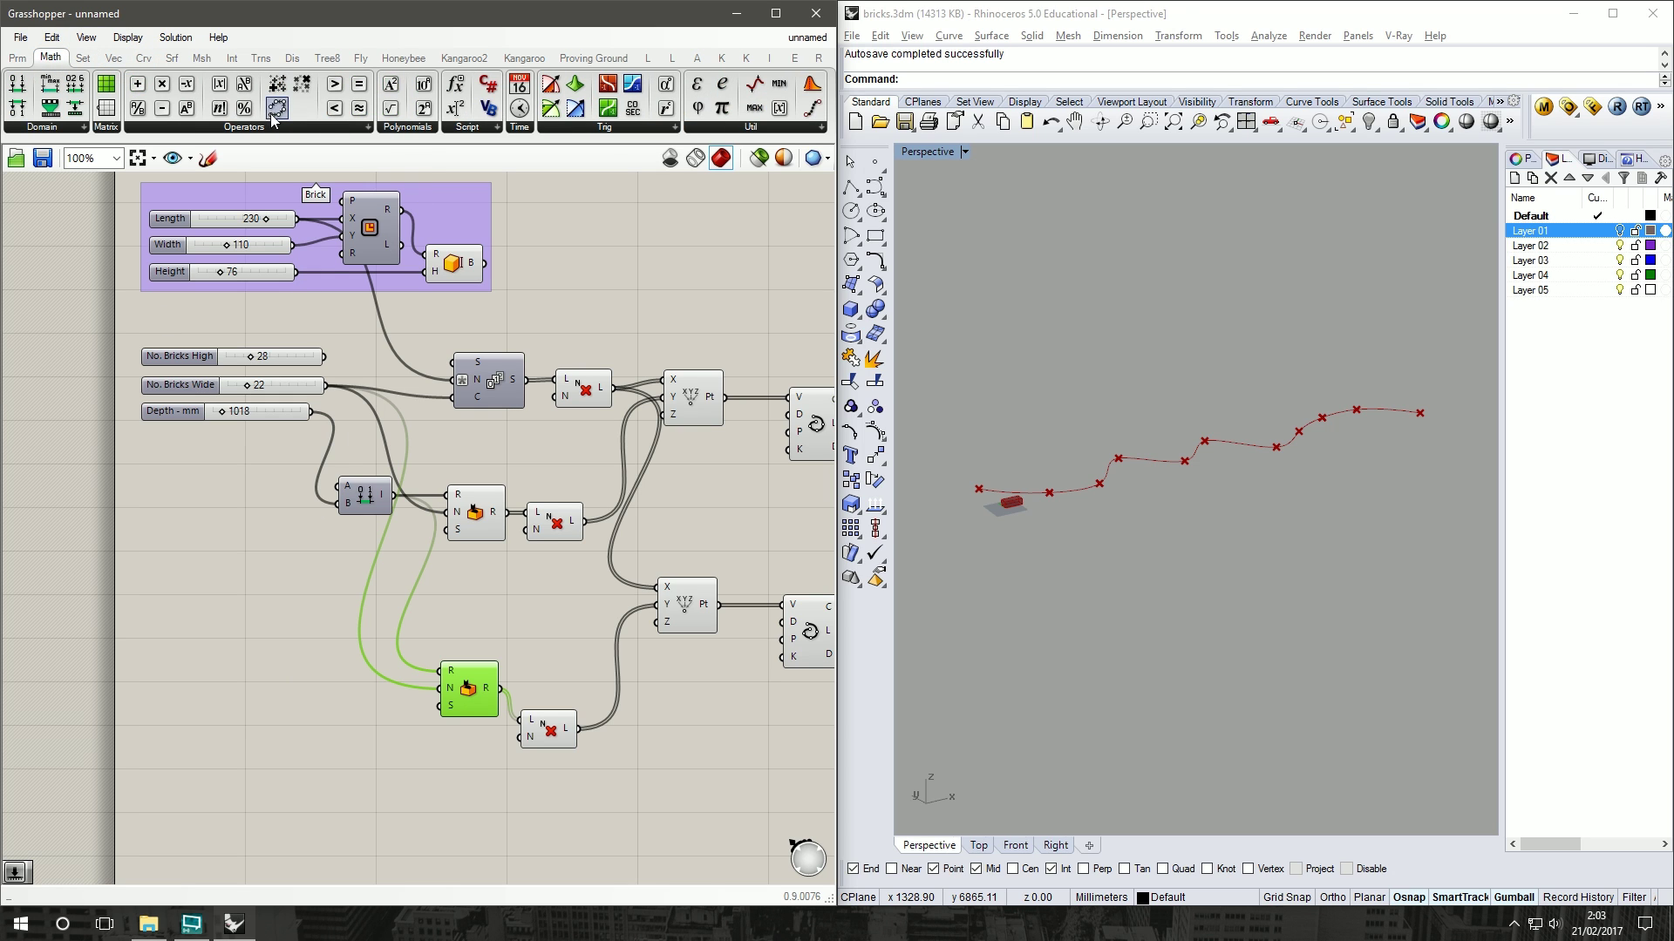
left_click(241, 128)
left_click(209, 181)
left_click_drag(205, 223, 401, 717)
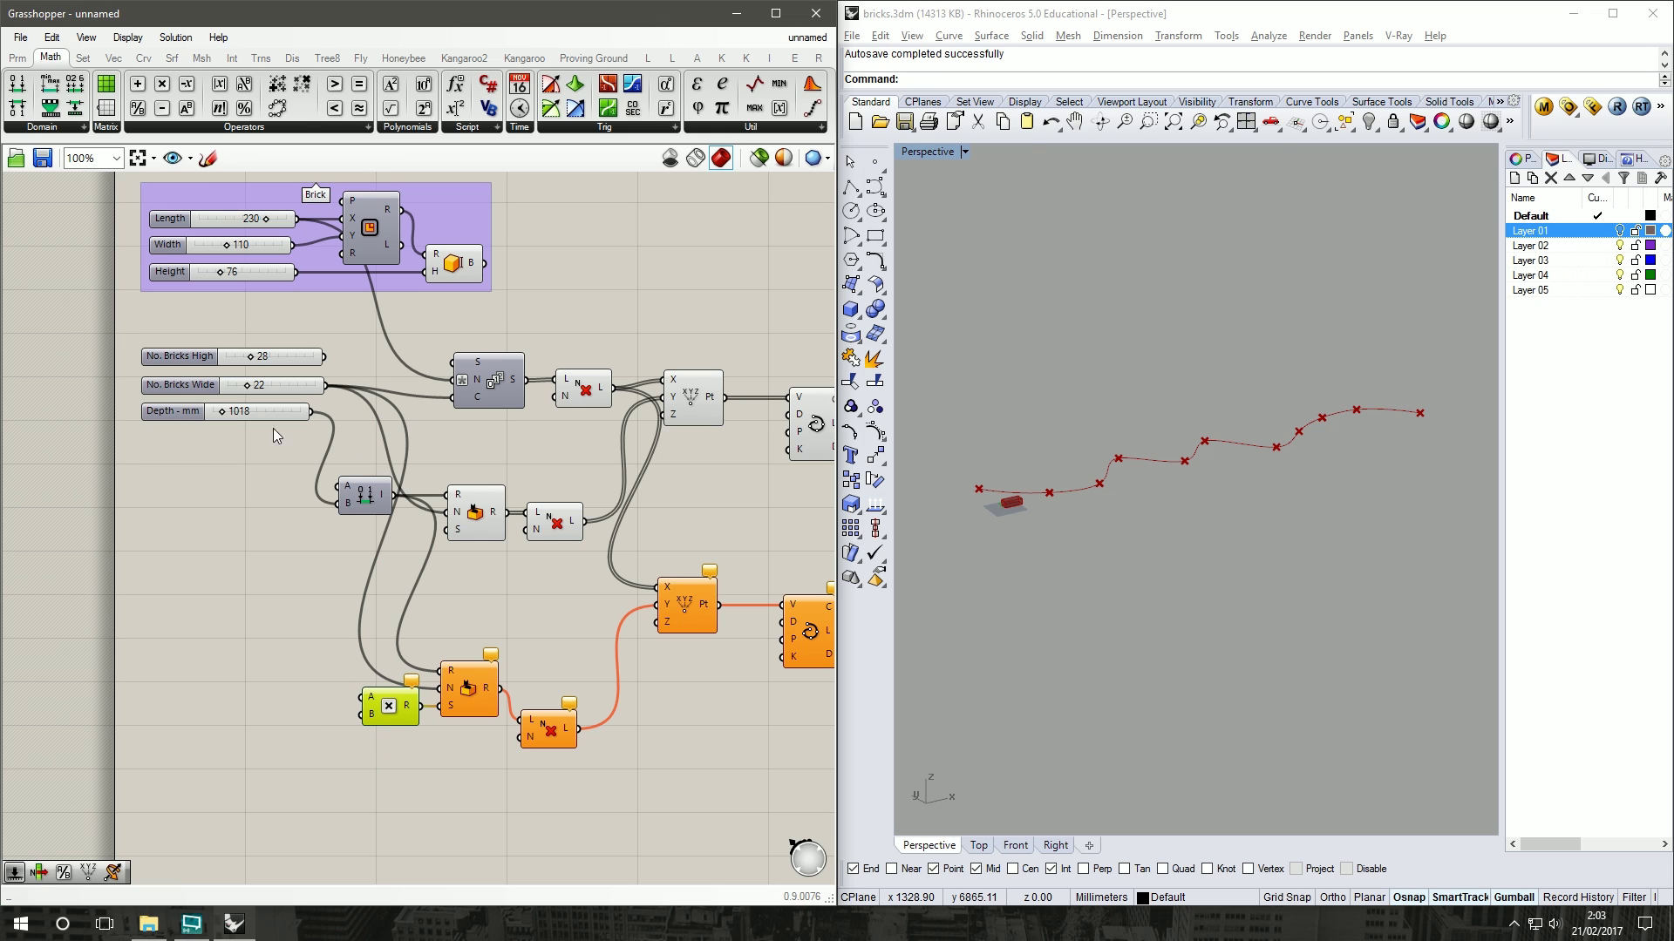
Step: Multiply Depth - mm by the brick Width to drive the lower chain
left_click_drag(311, 417, 370, 697)
left_click_drag(297, 244, 374, 720)
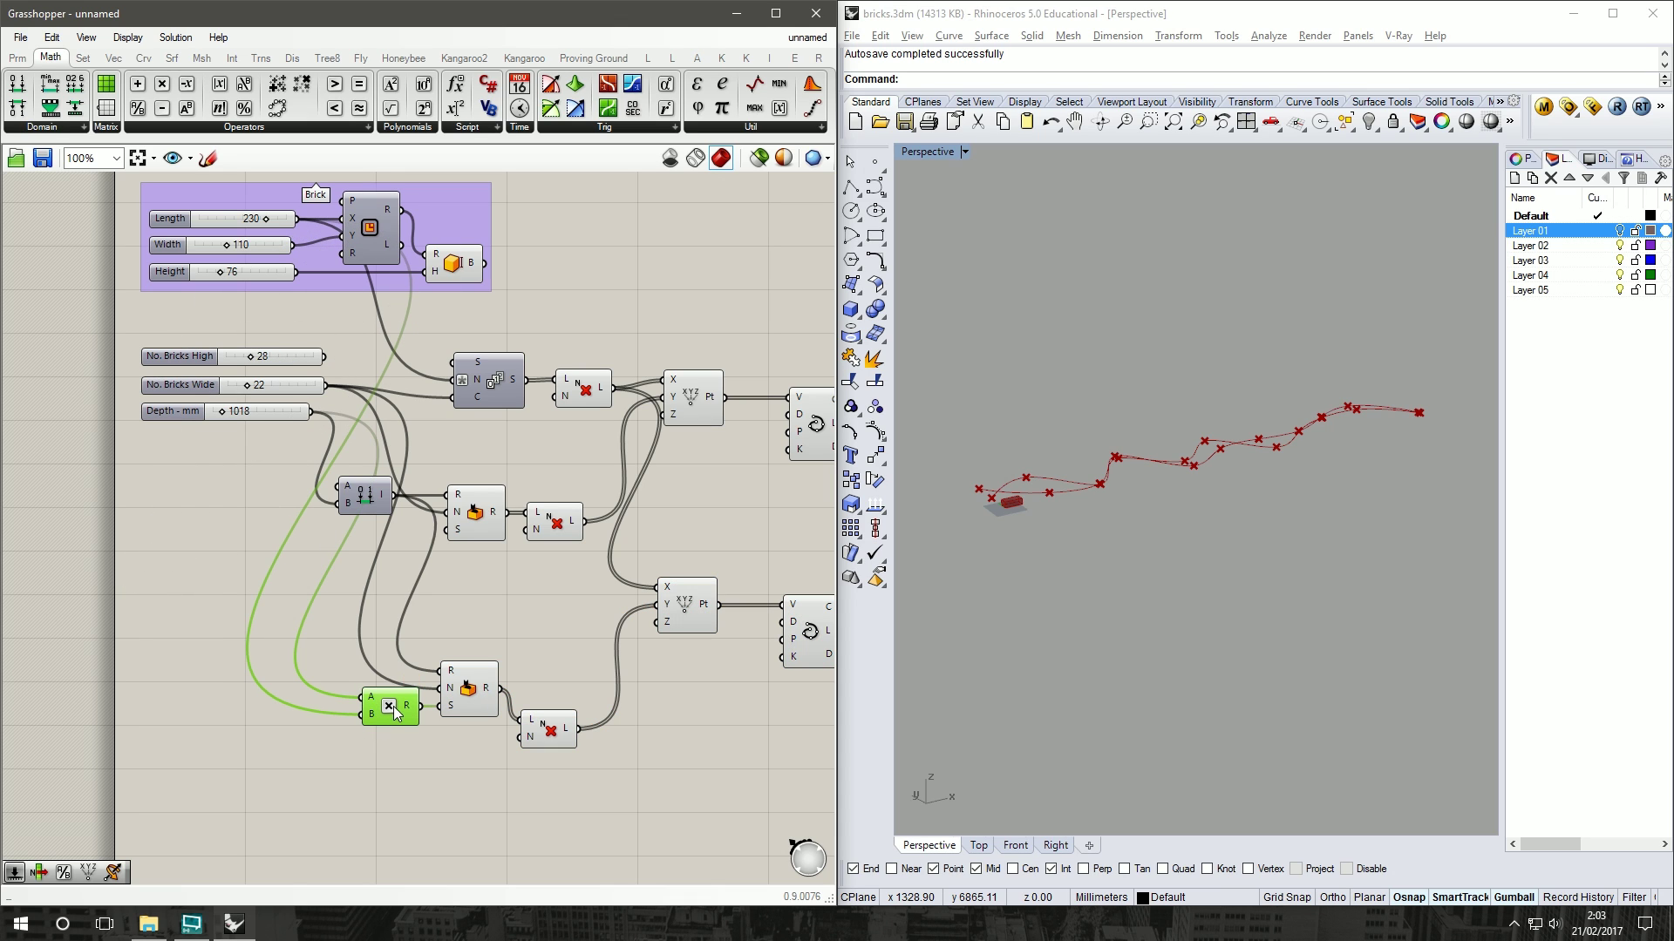
left_click_drag(401, 710, 383, 711)
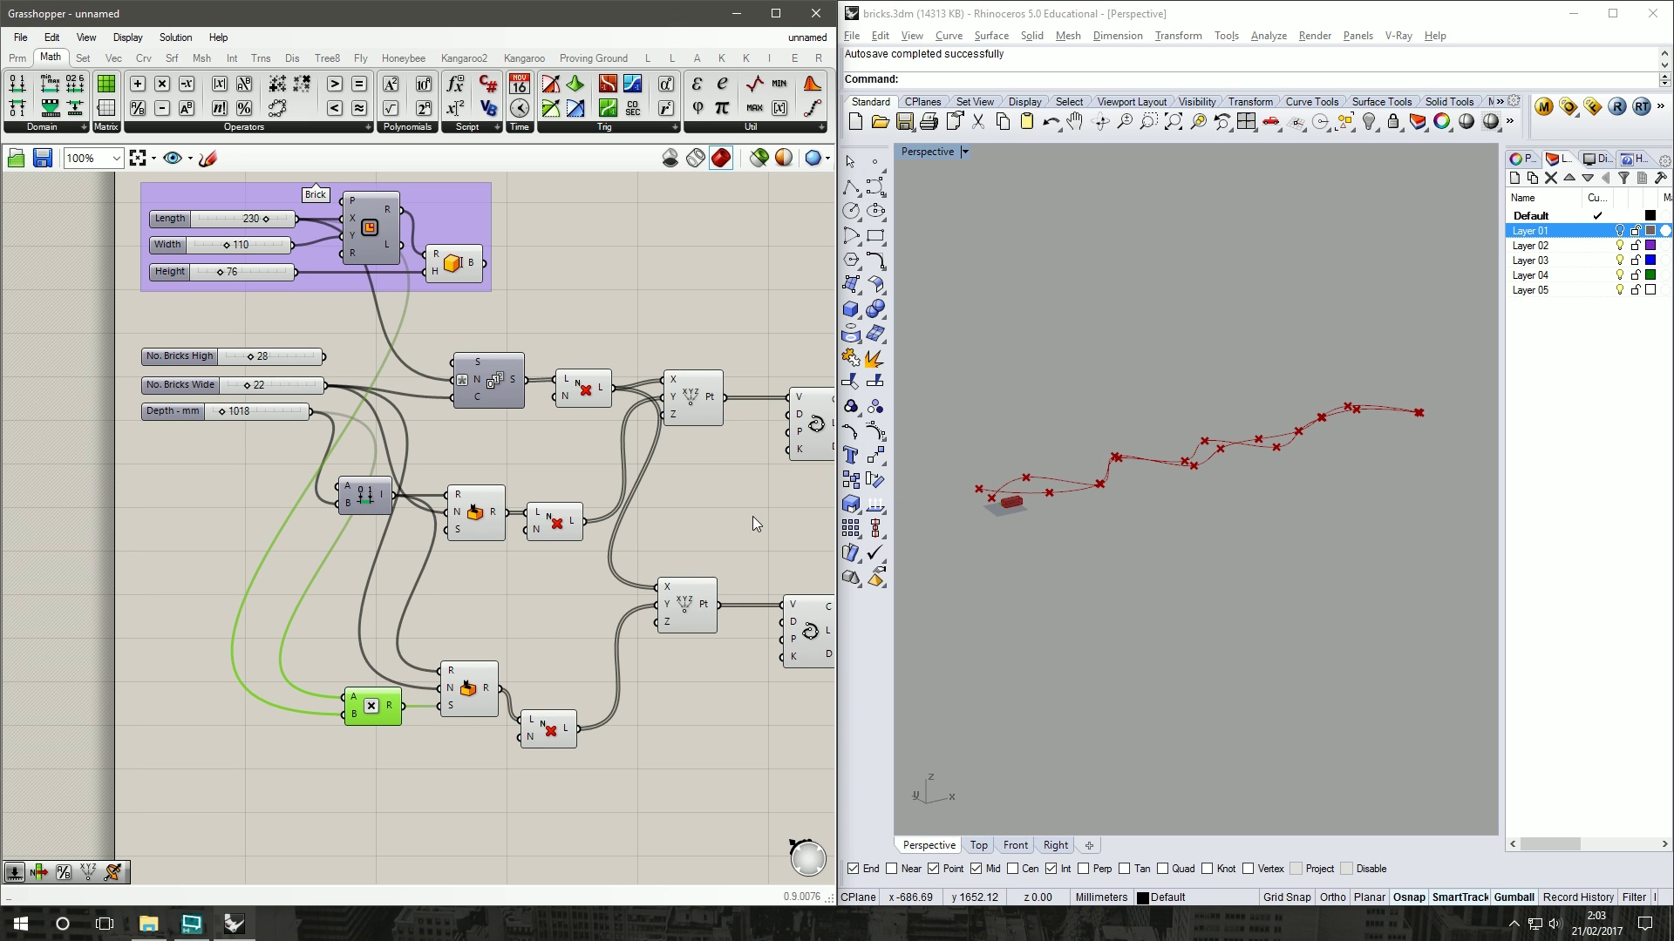
right_click_drag(542, 673, 368, 619)
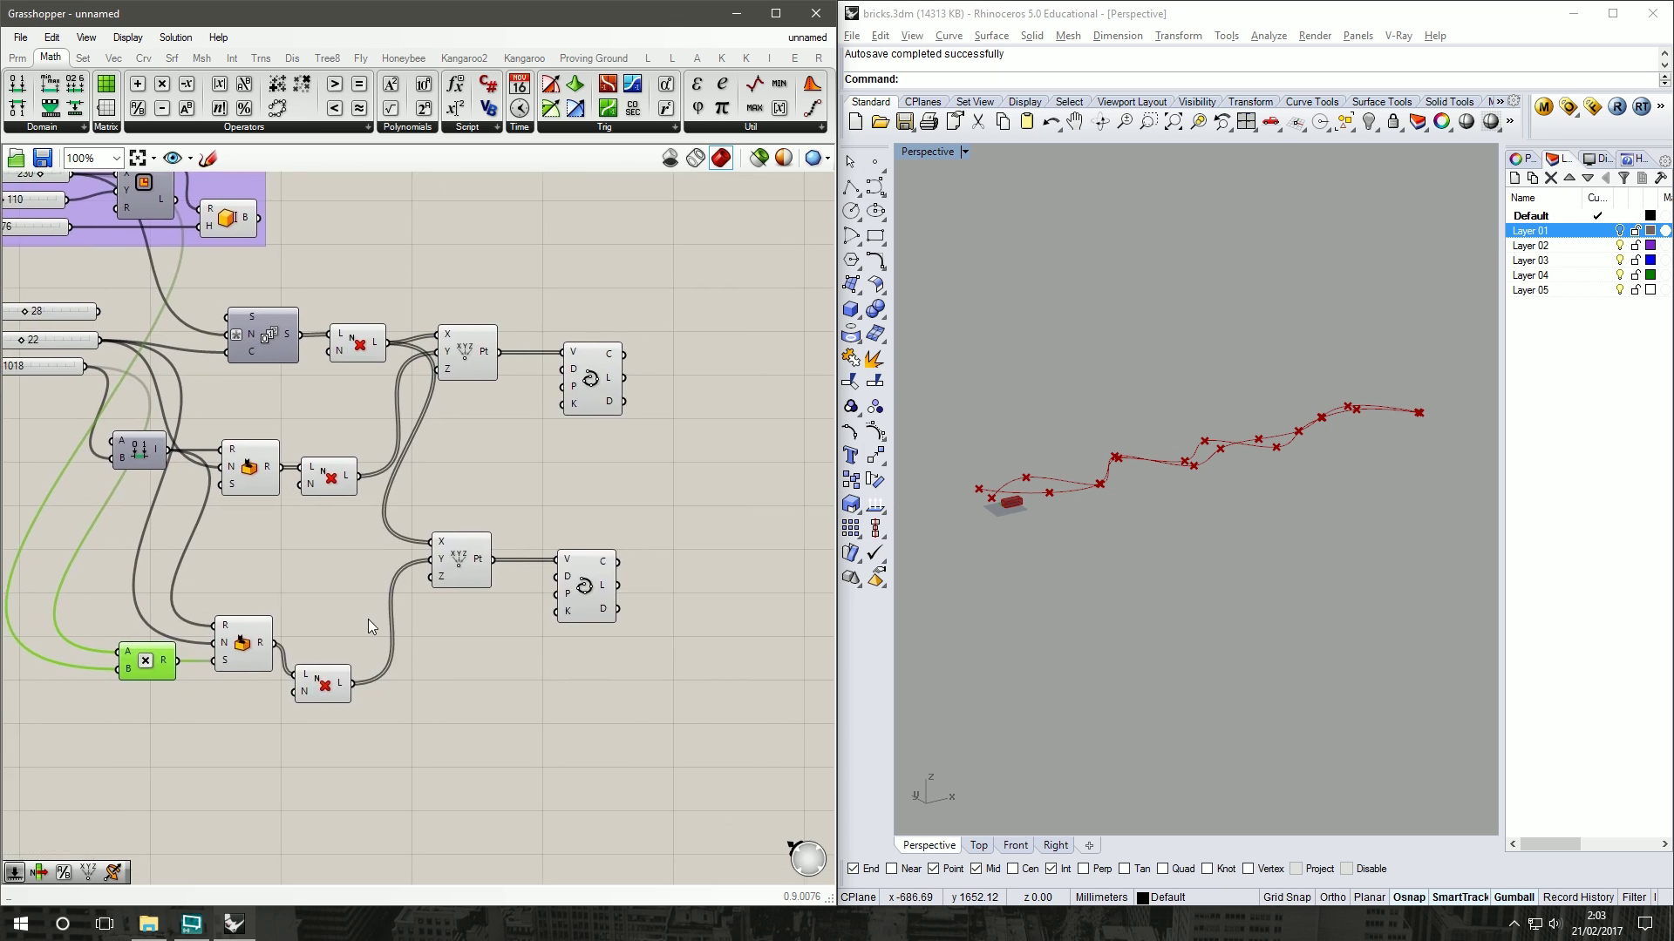
left_click(711, 479)
right_click_drag(711, 479, 640, 492)
Step: Add a Euclidean Move component with the lower curve as its geometry
right_click_drag(434, 381, 535, 425)
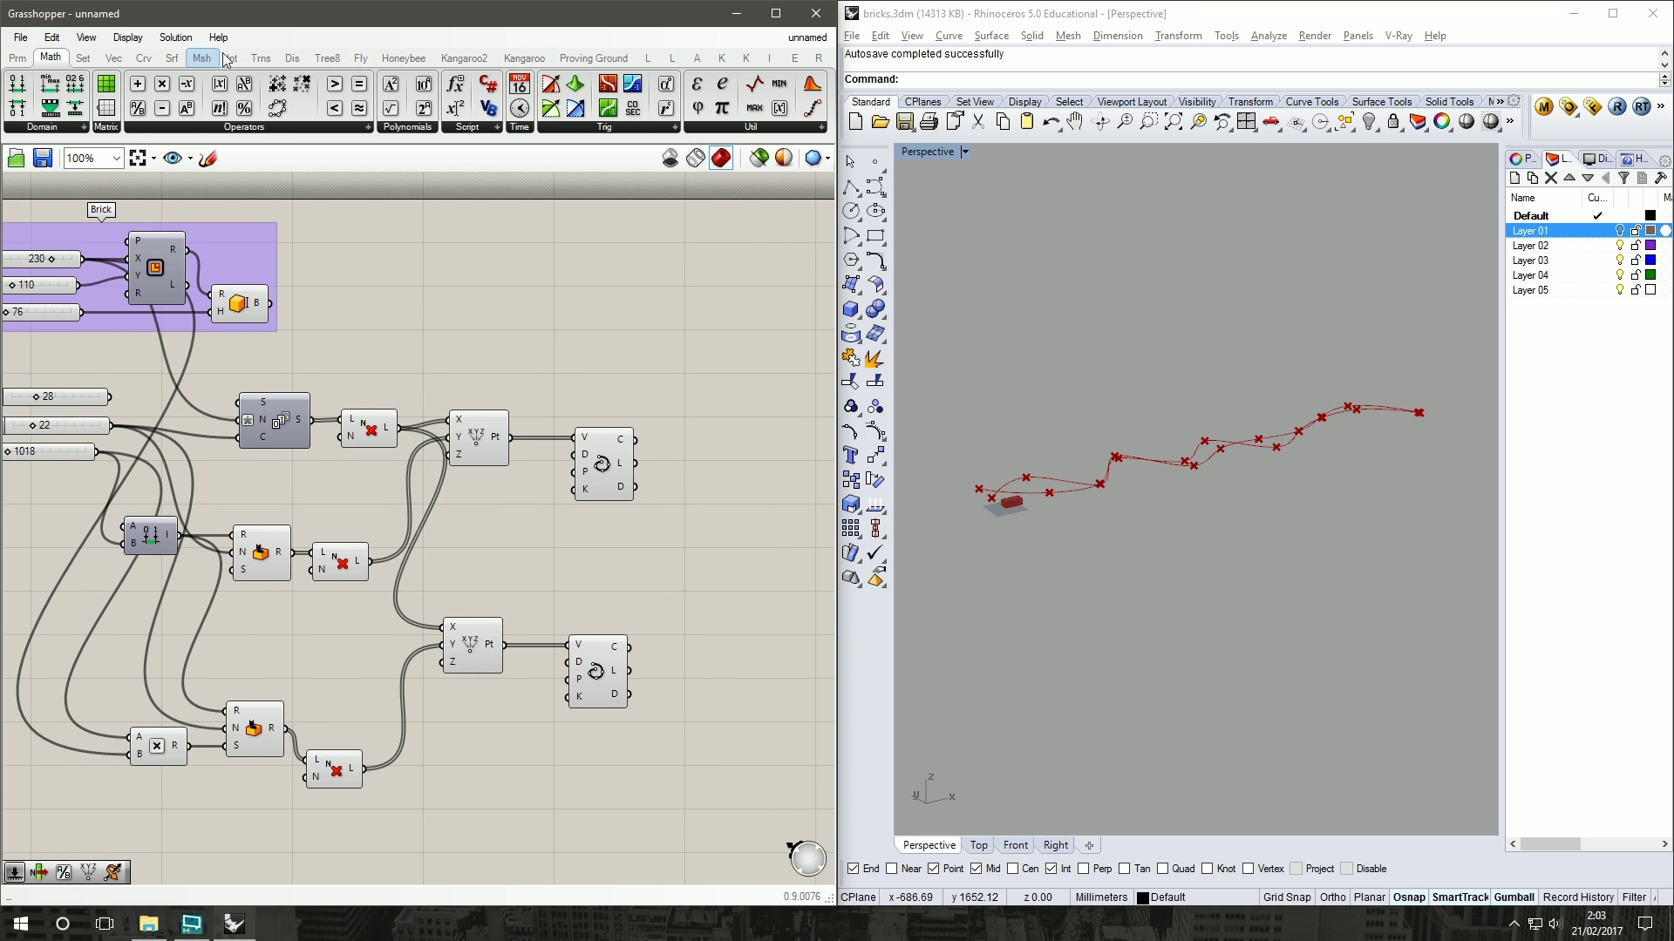
left_click(261, 58)
left_click(375, 127)
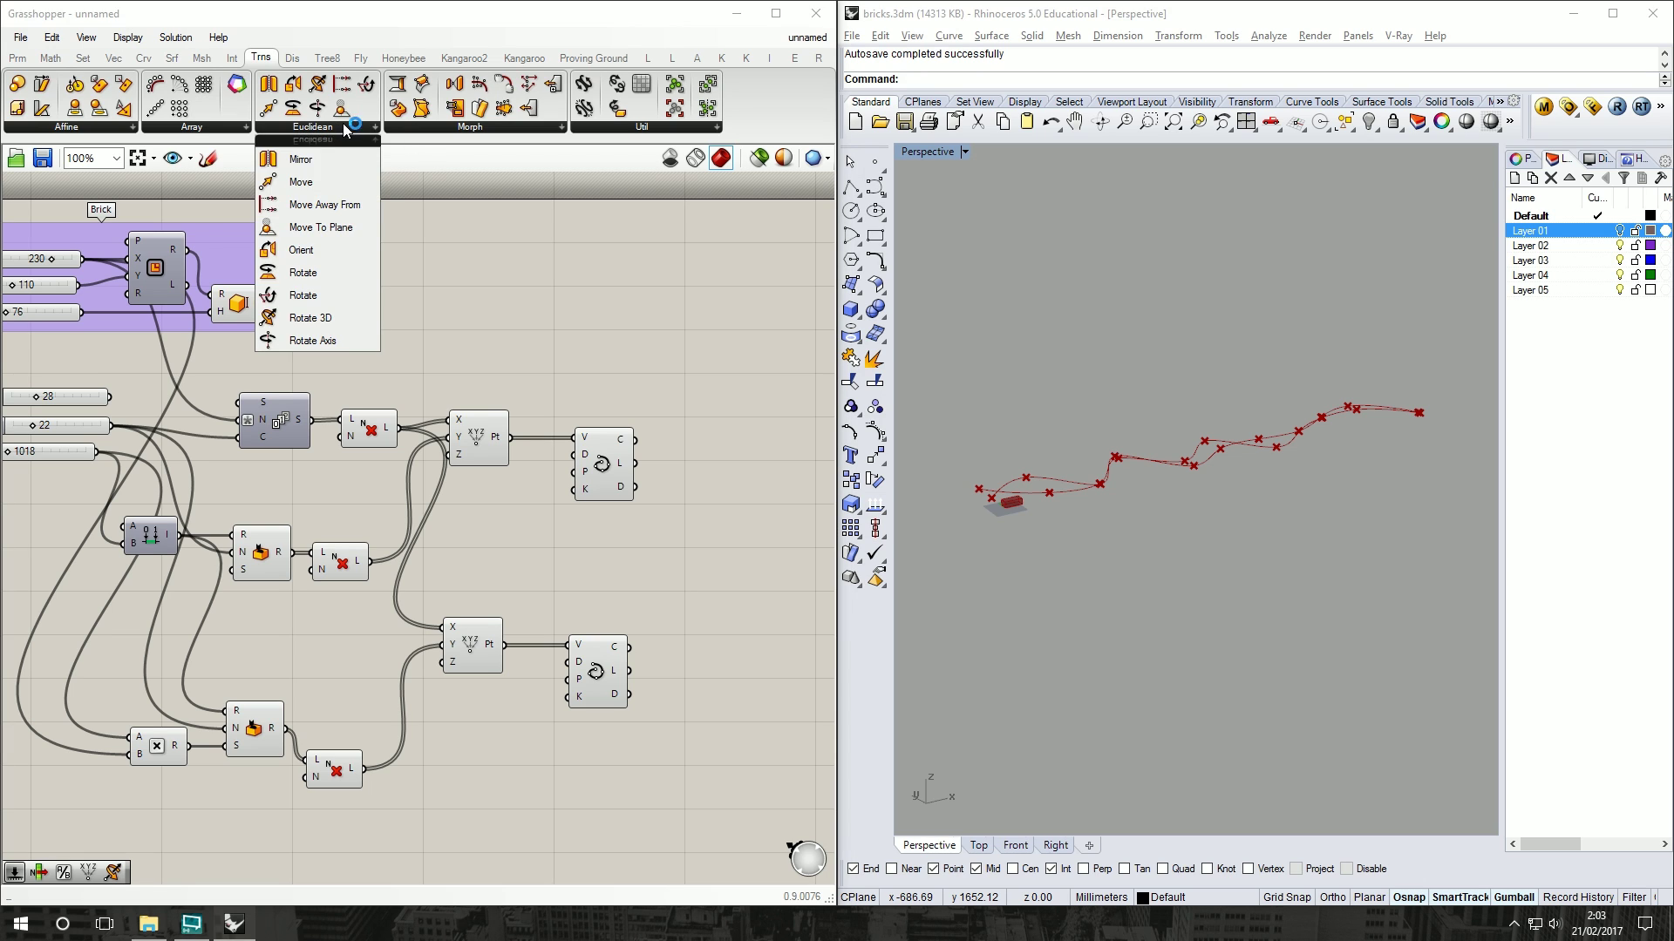
left_click_drag(342, 170, 735, 660)
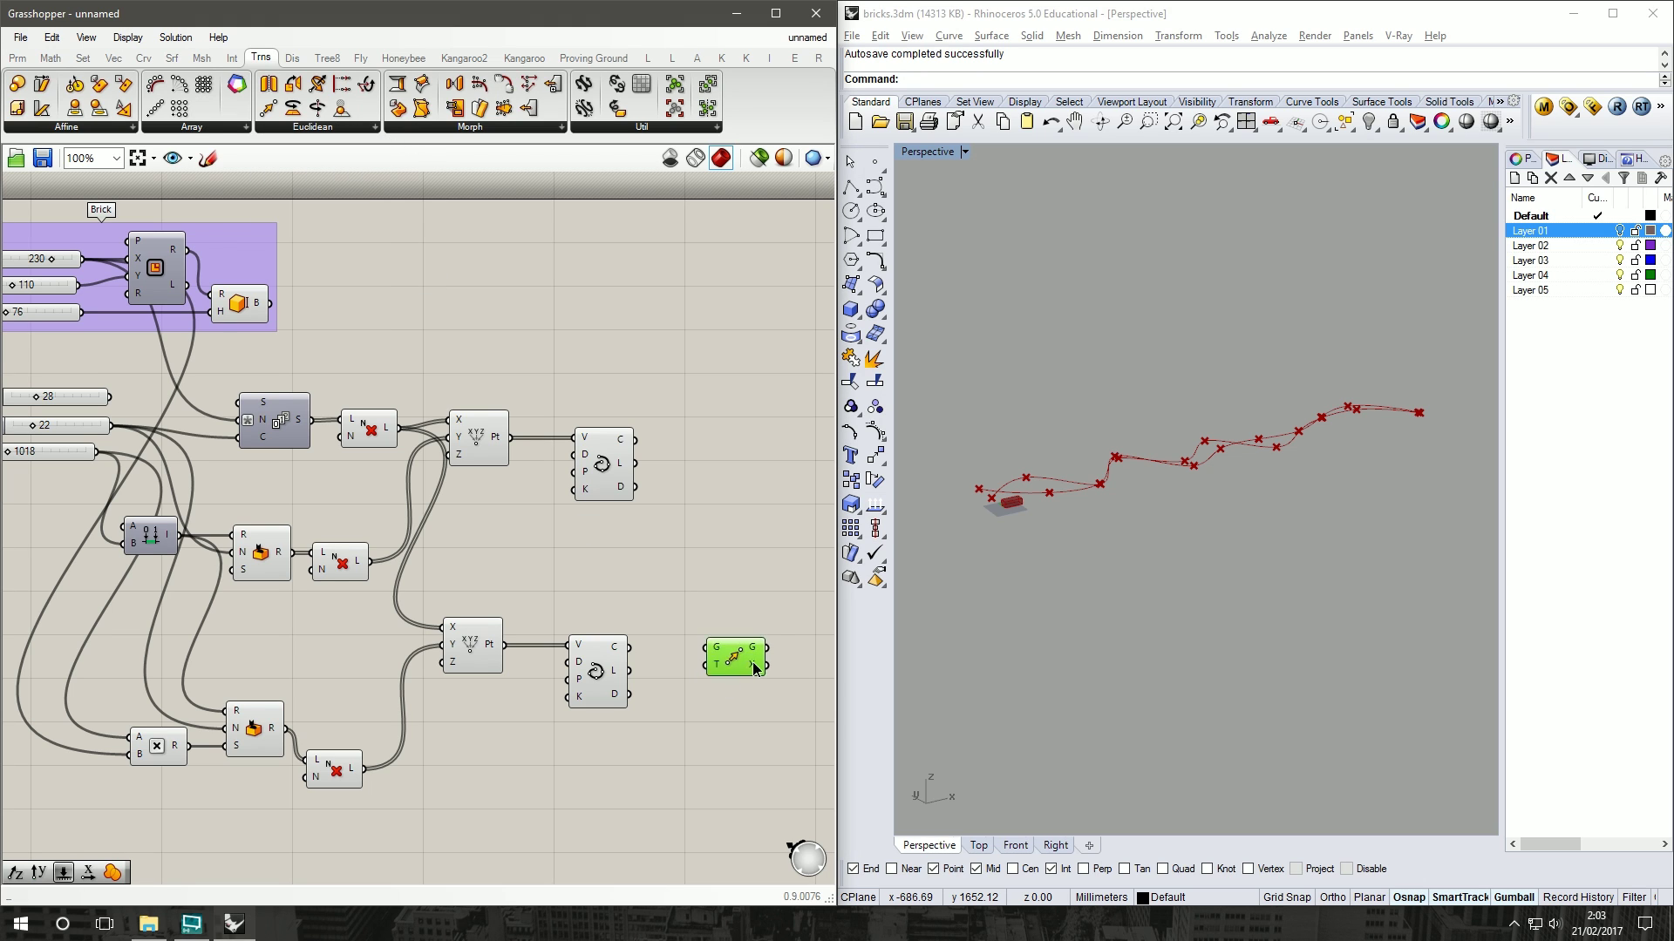
right_click_drag(750, 660, 720, 623)
left_click_drag(598, 609, 693, 620)
left_click(713, 548)
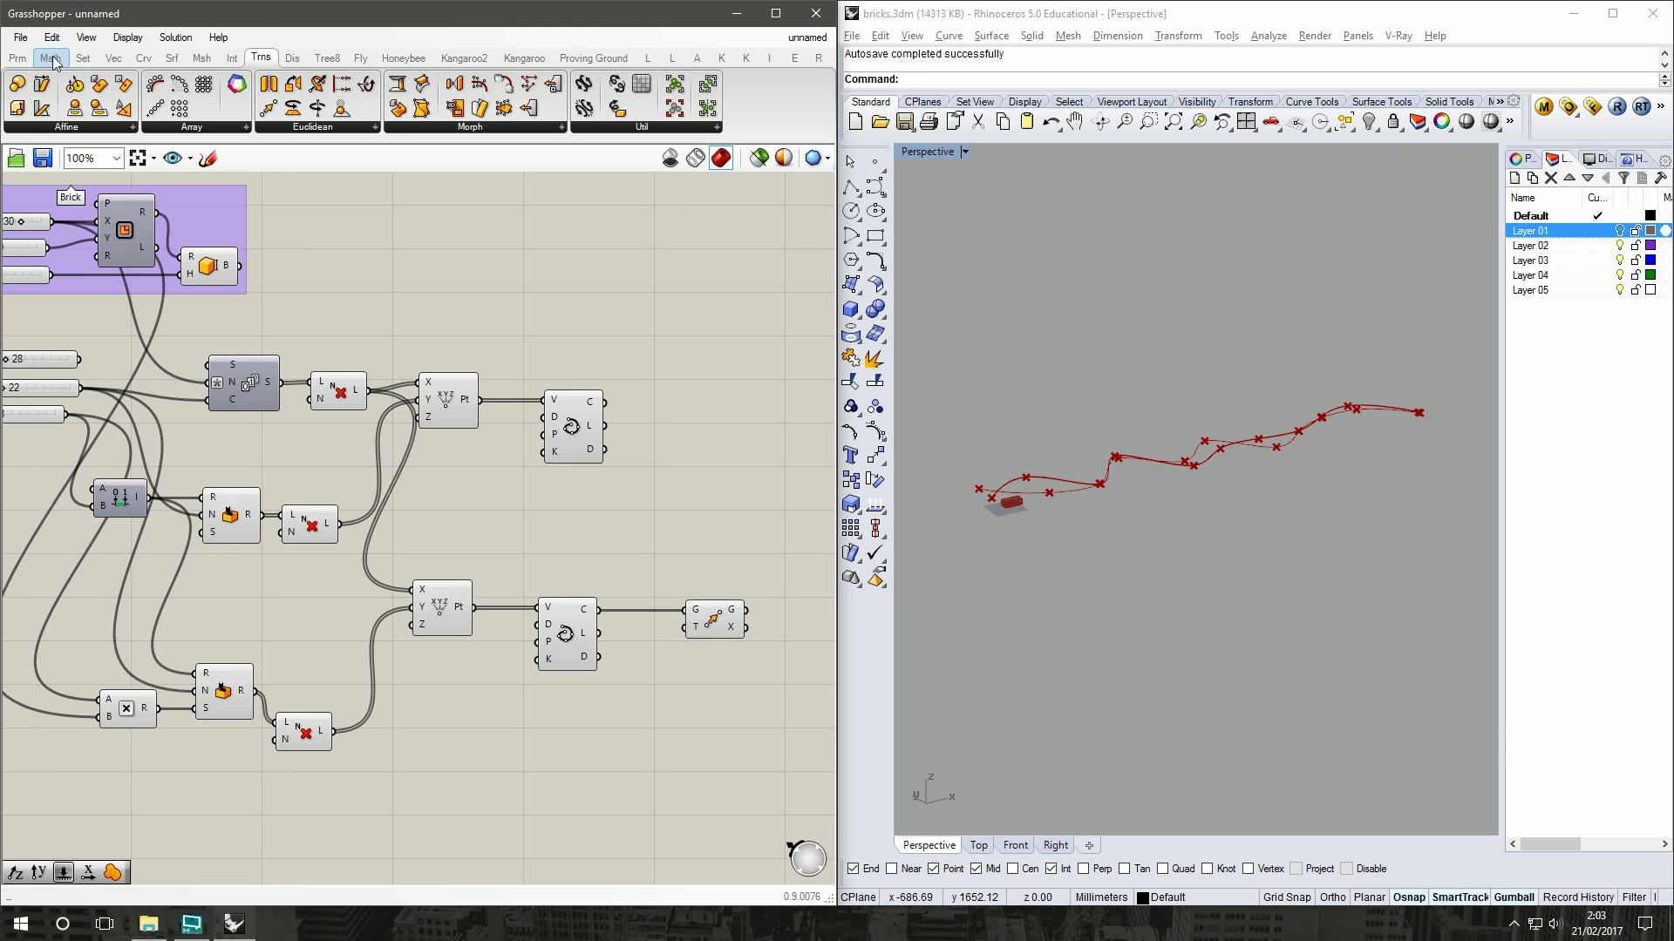
Step: Wire a Unit Z vector into the Move component's motion input
left_click(113, 57)
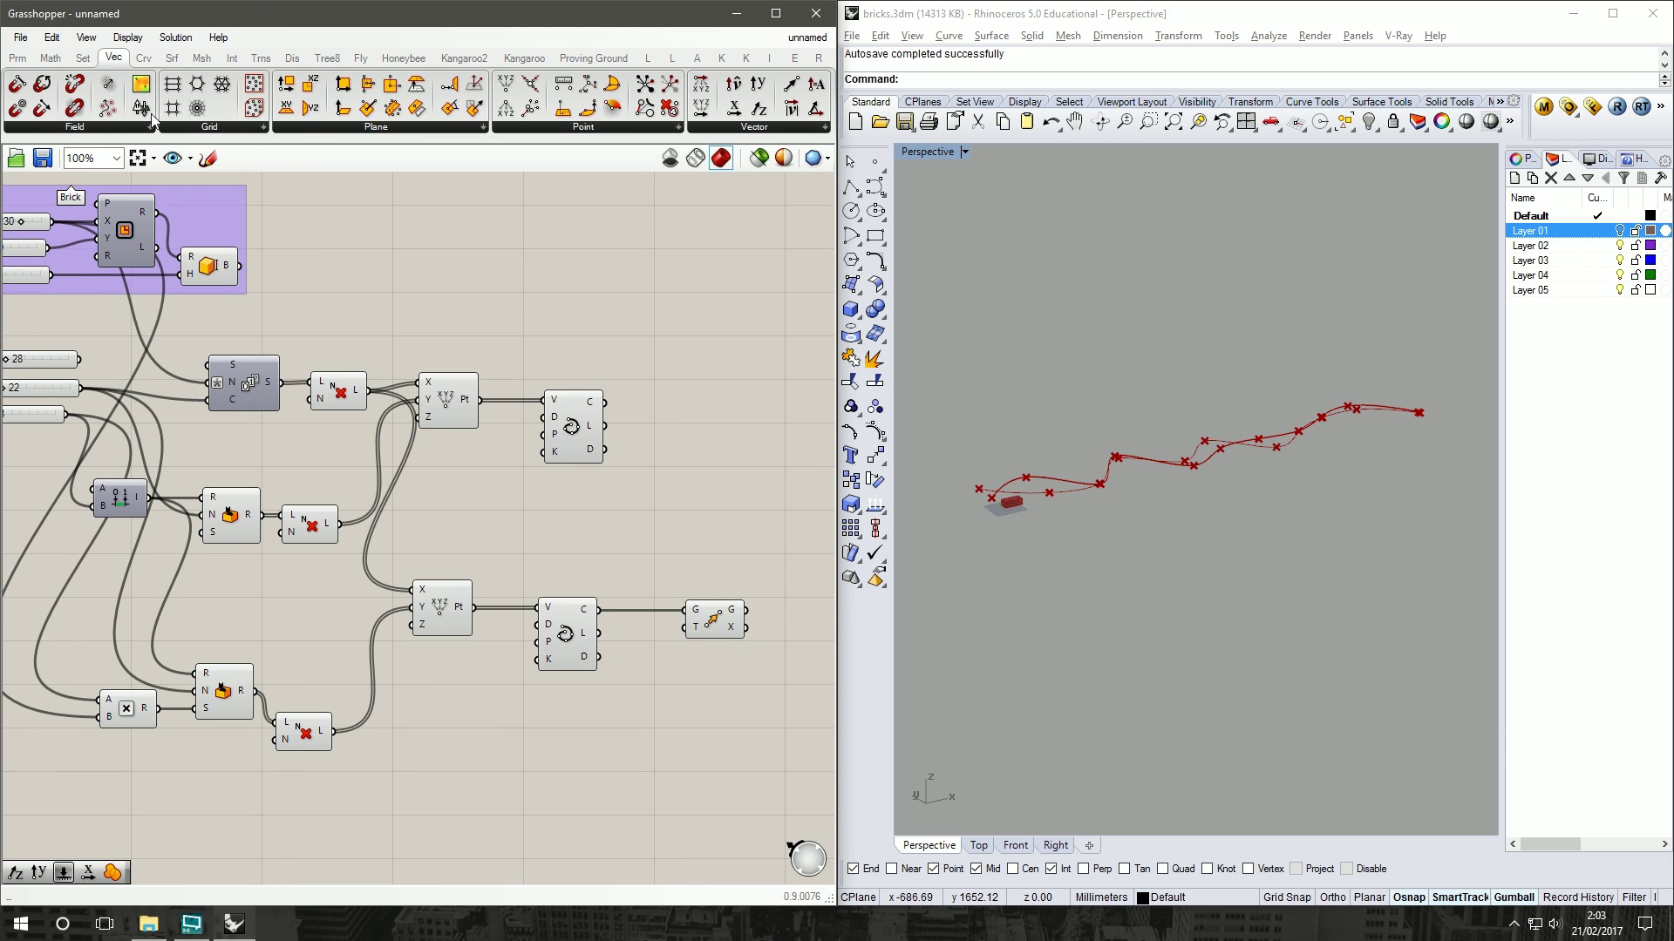
left_click(759, 127)
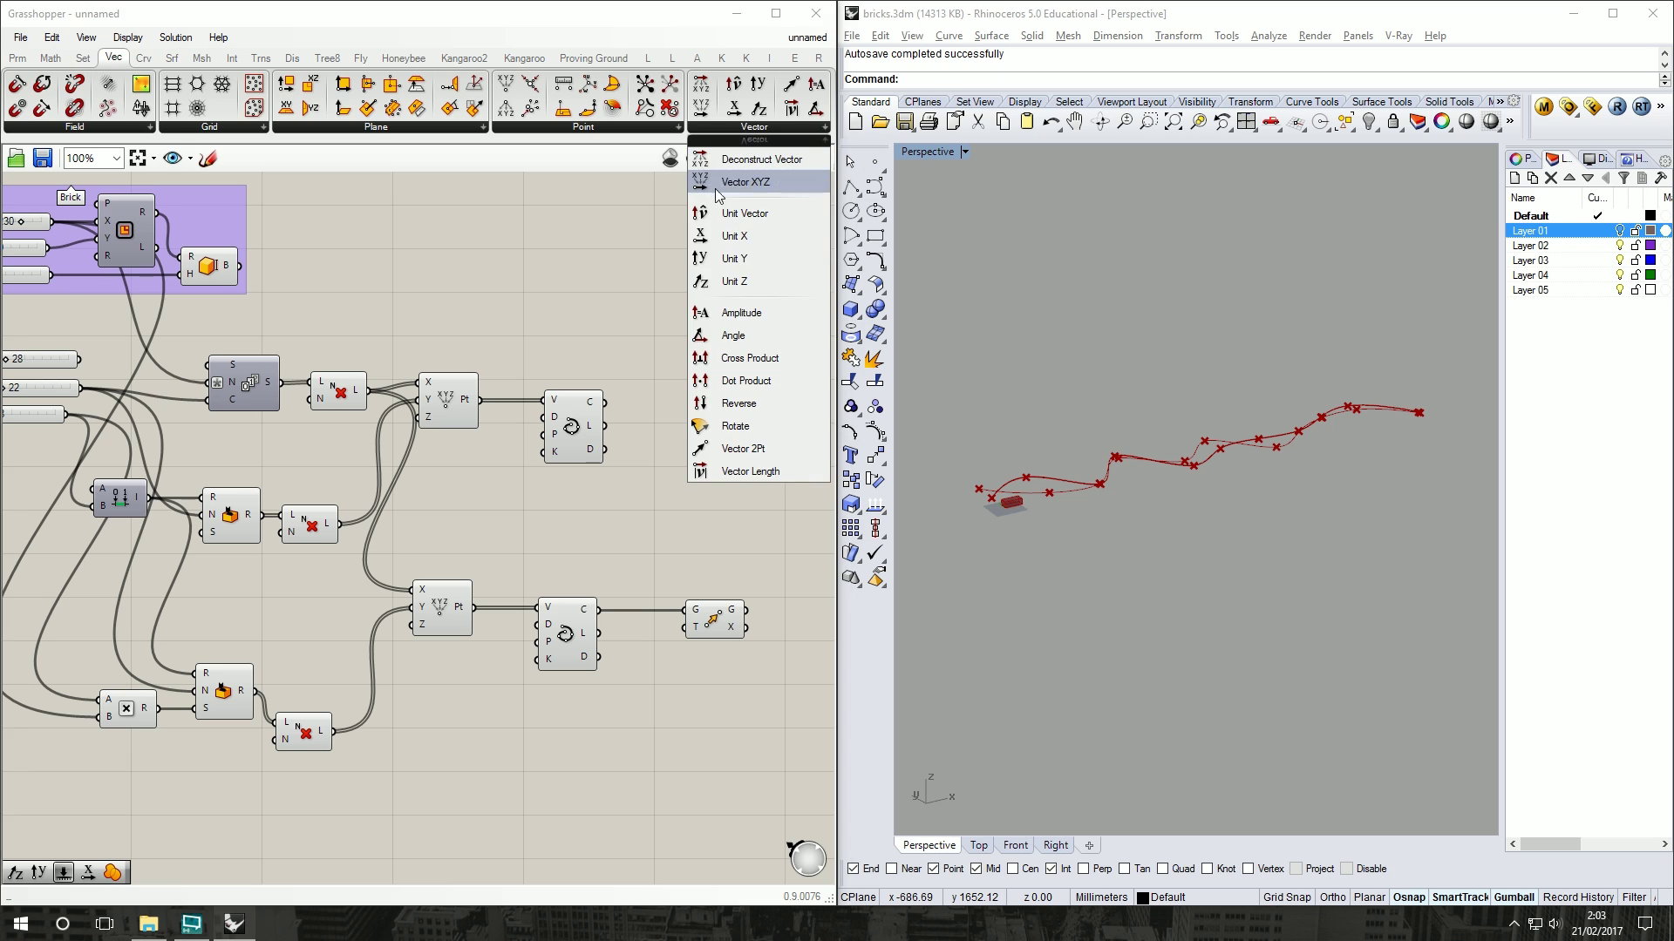
left_click(734, 268)
left_click(723, 271)
key("Delete")
left_click(758, 128)
left_click(734, 280)
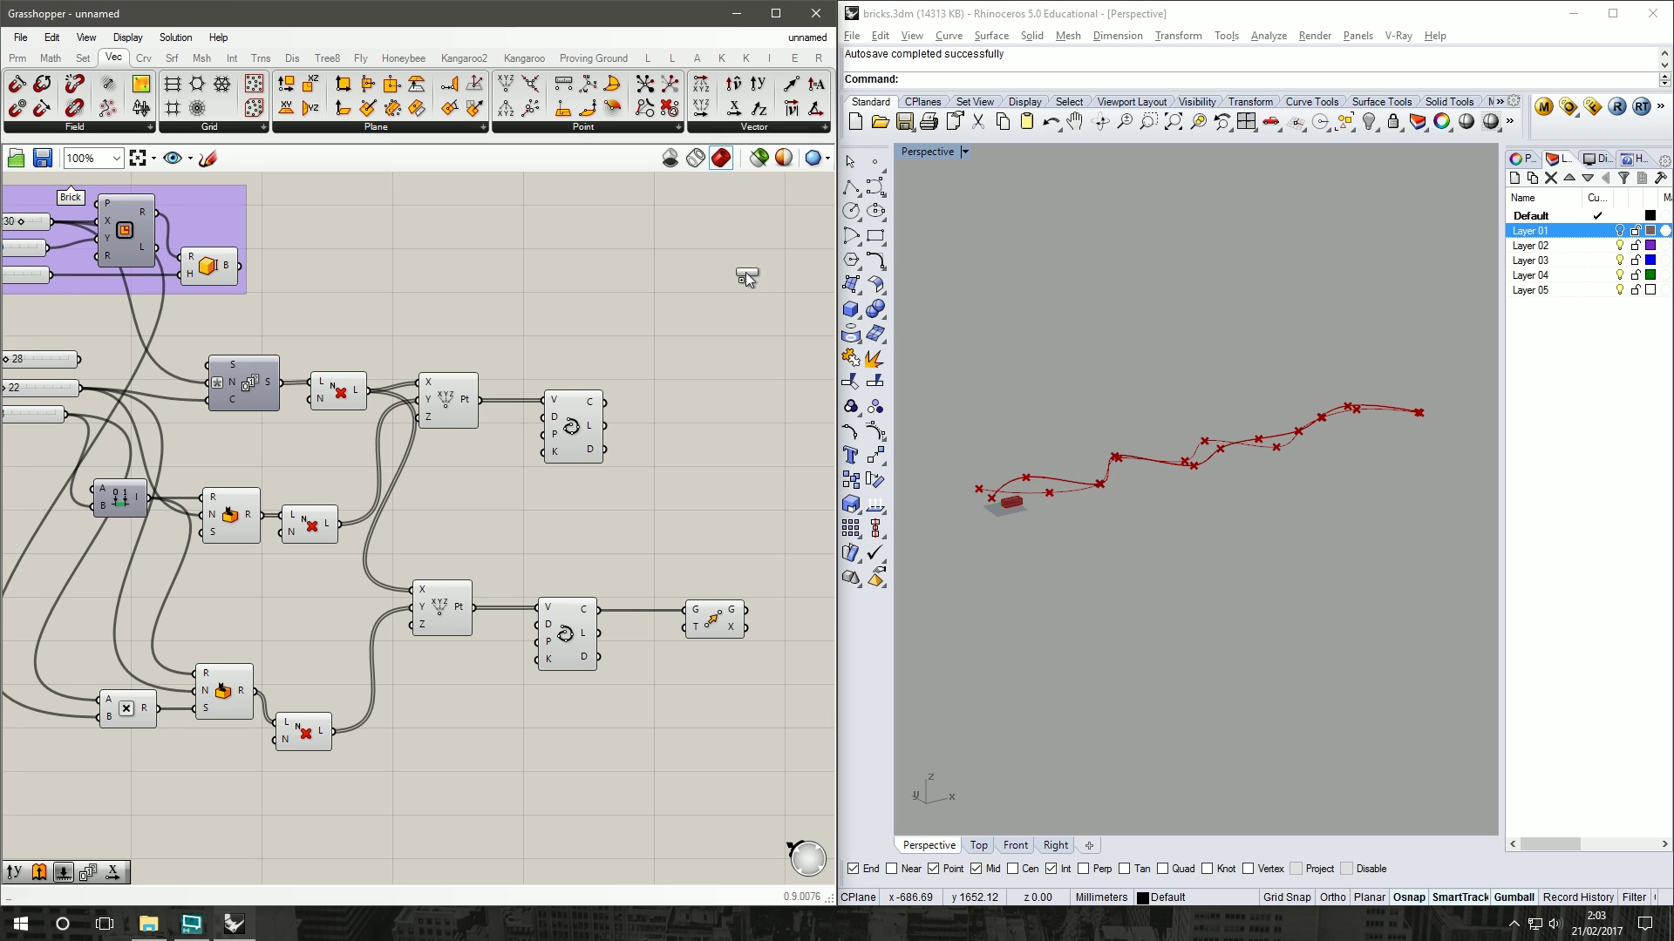
left_click(693, 351)
left_click_drag(694, 361, 685, 627)
Step: Preview the moved curve and review the No. Bricks High slider and Brick group
right_click_drag(599, 559, 663, 522)
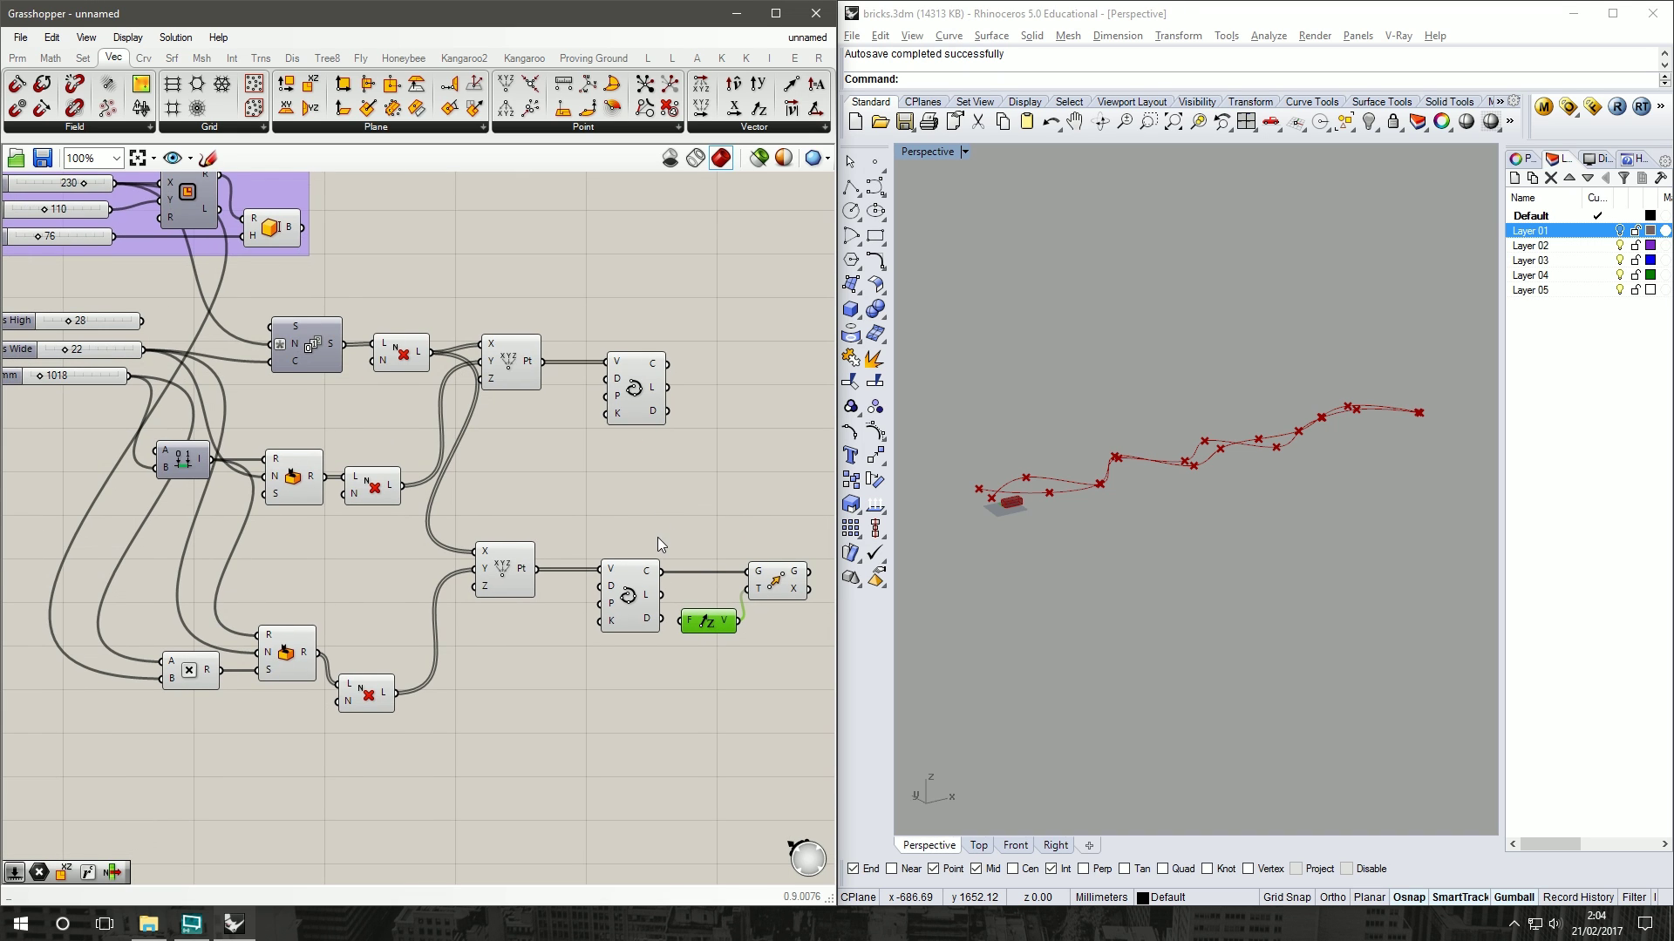
right_click_drag(536, 609, 477, 504)
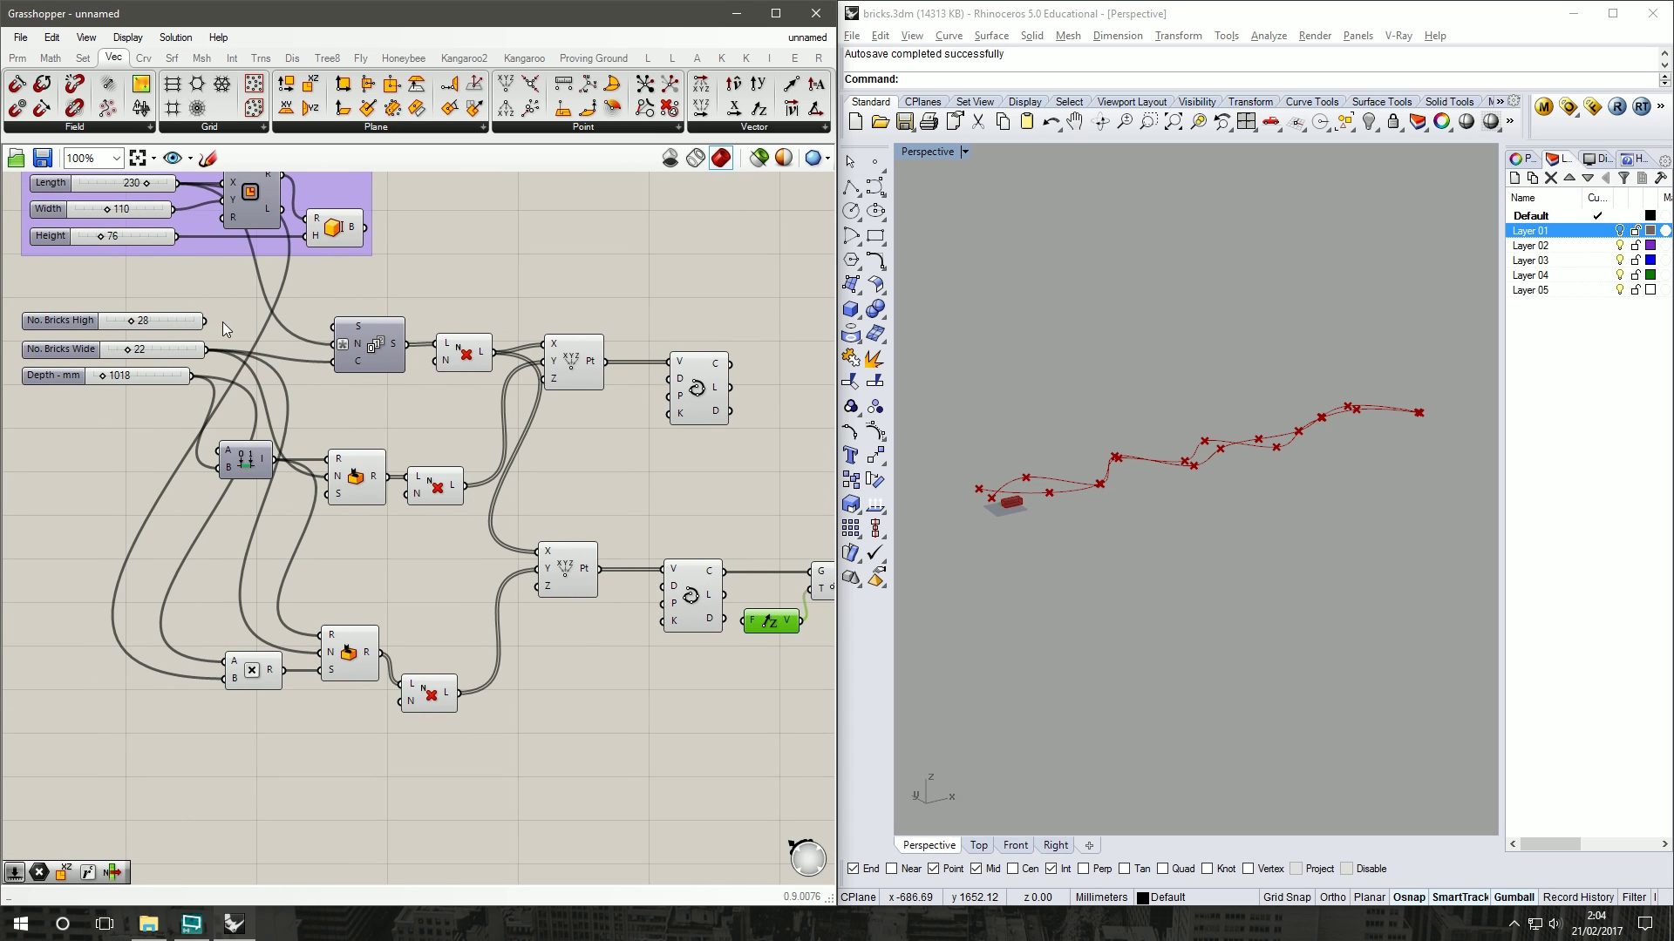
left_click(111, 324)
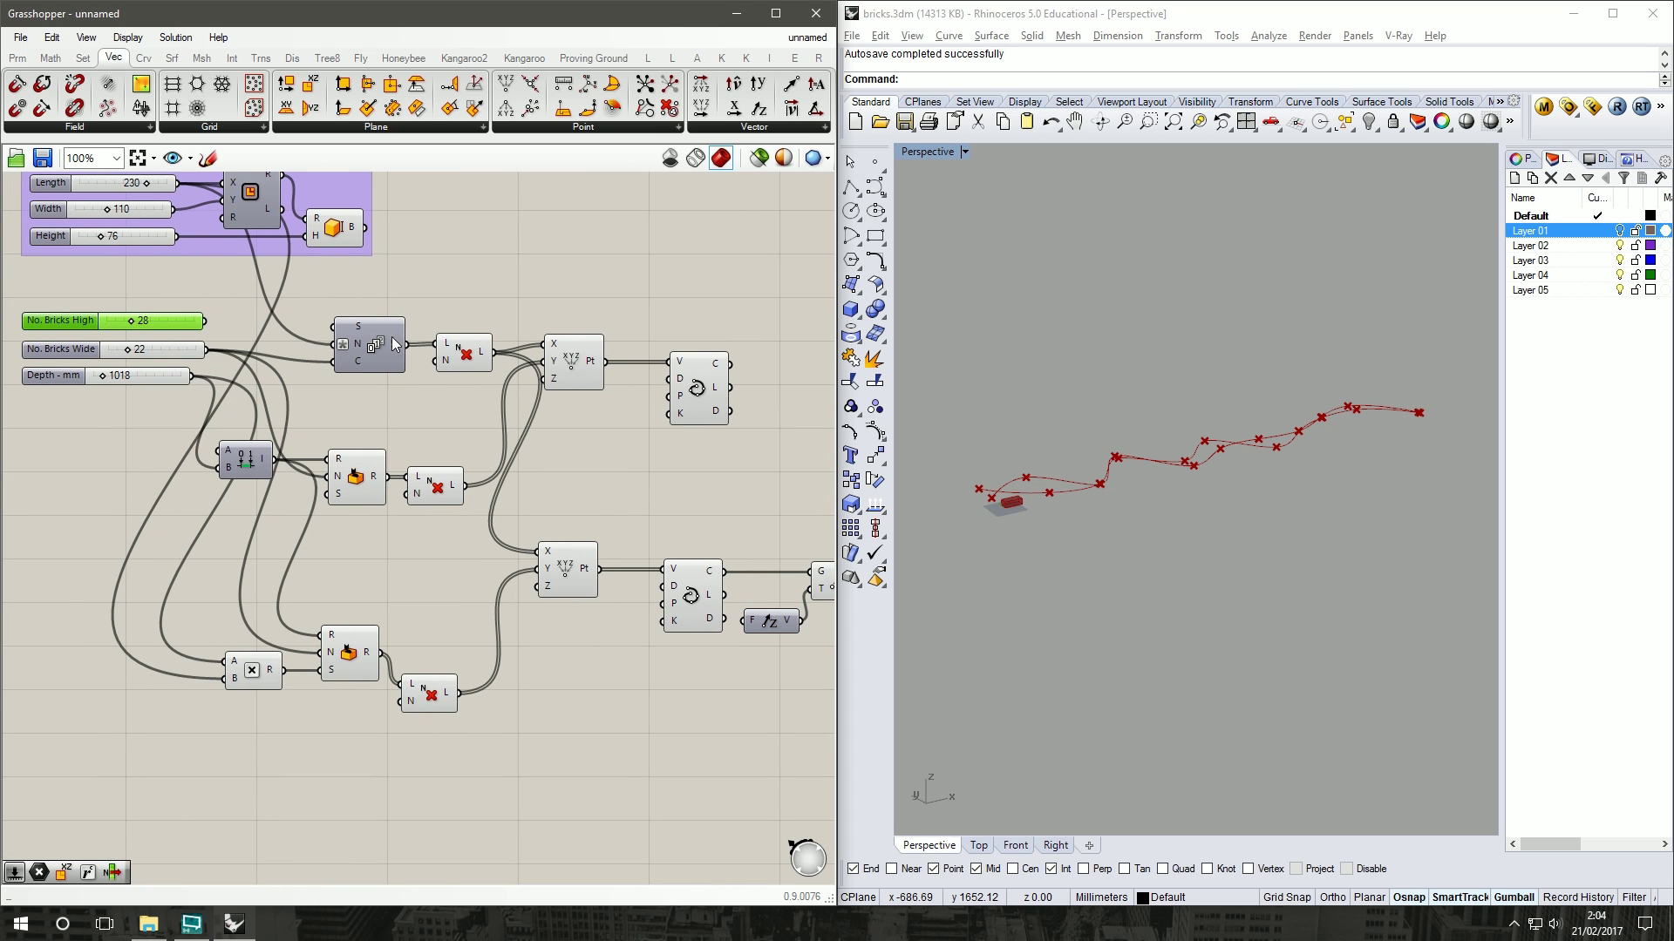
right_click_drag(586, 509, 468, 448)
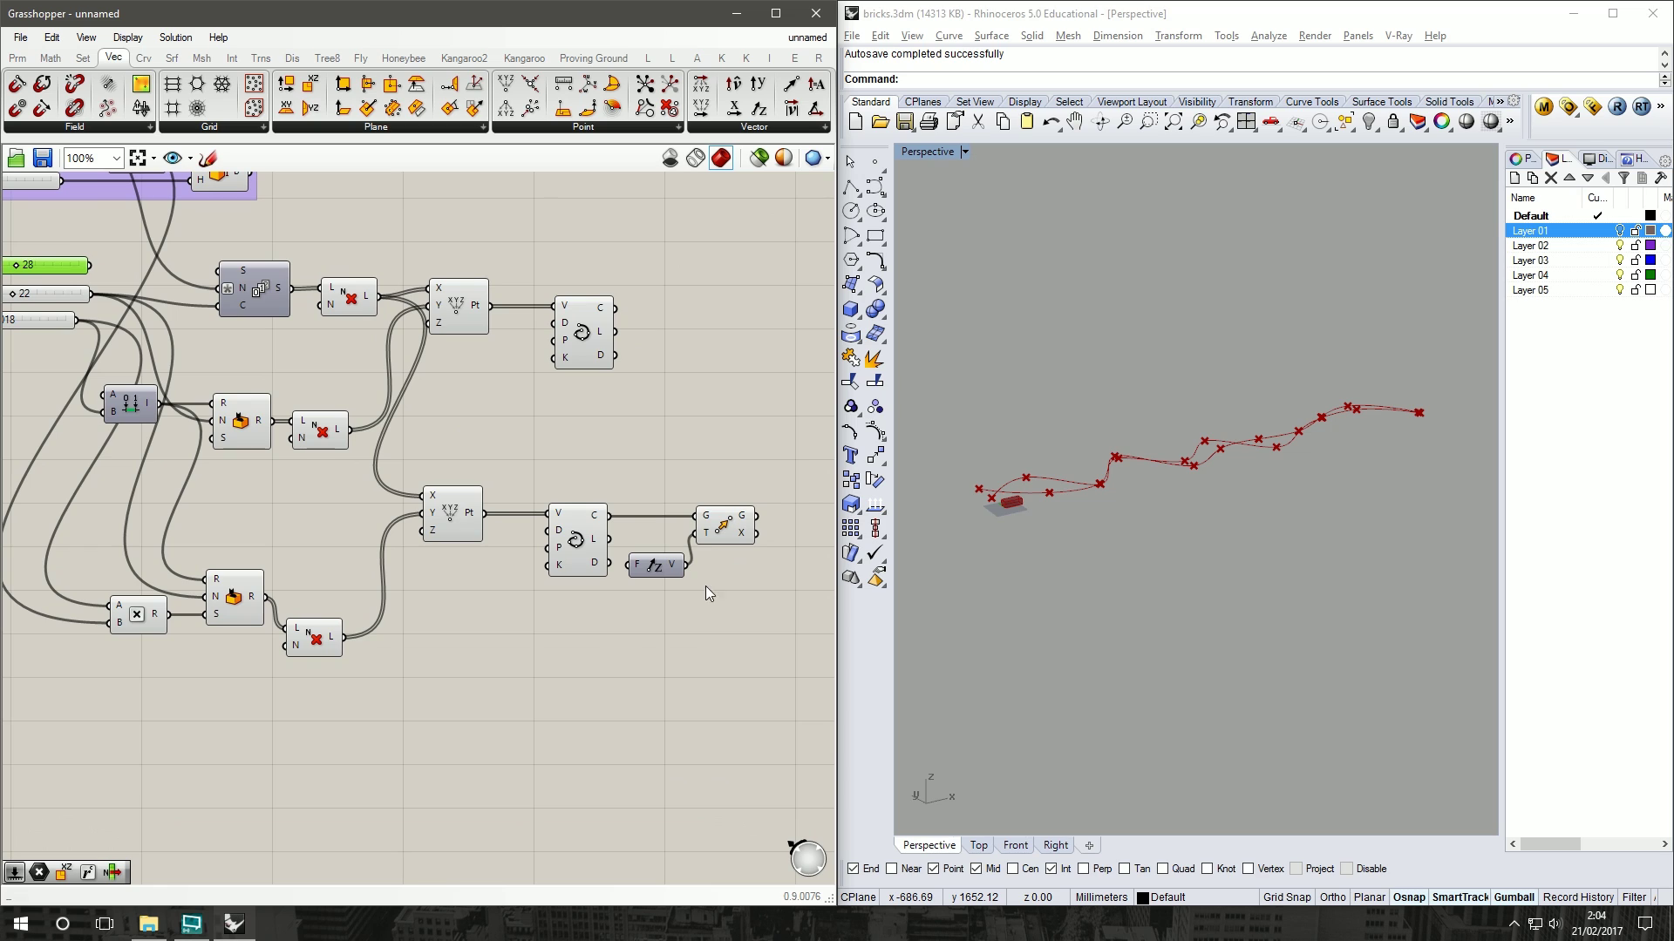
left_click_drag(755, 610, 701, 489)
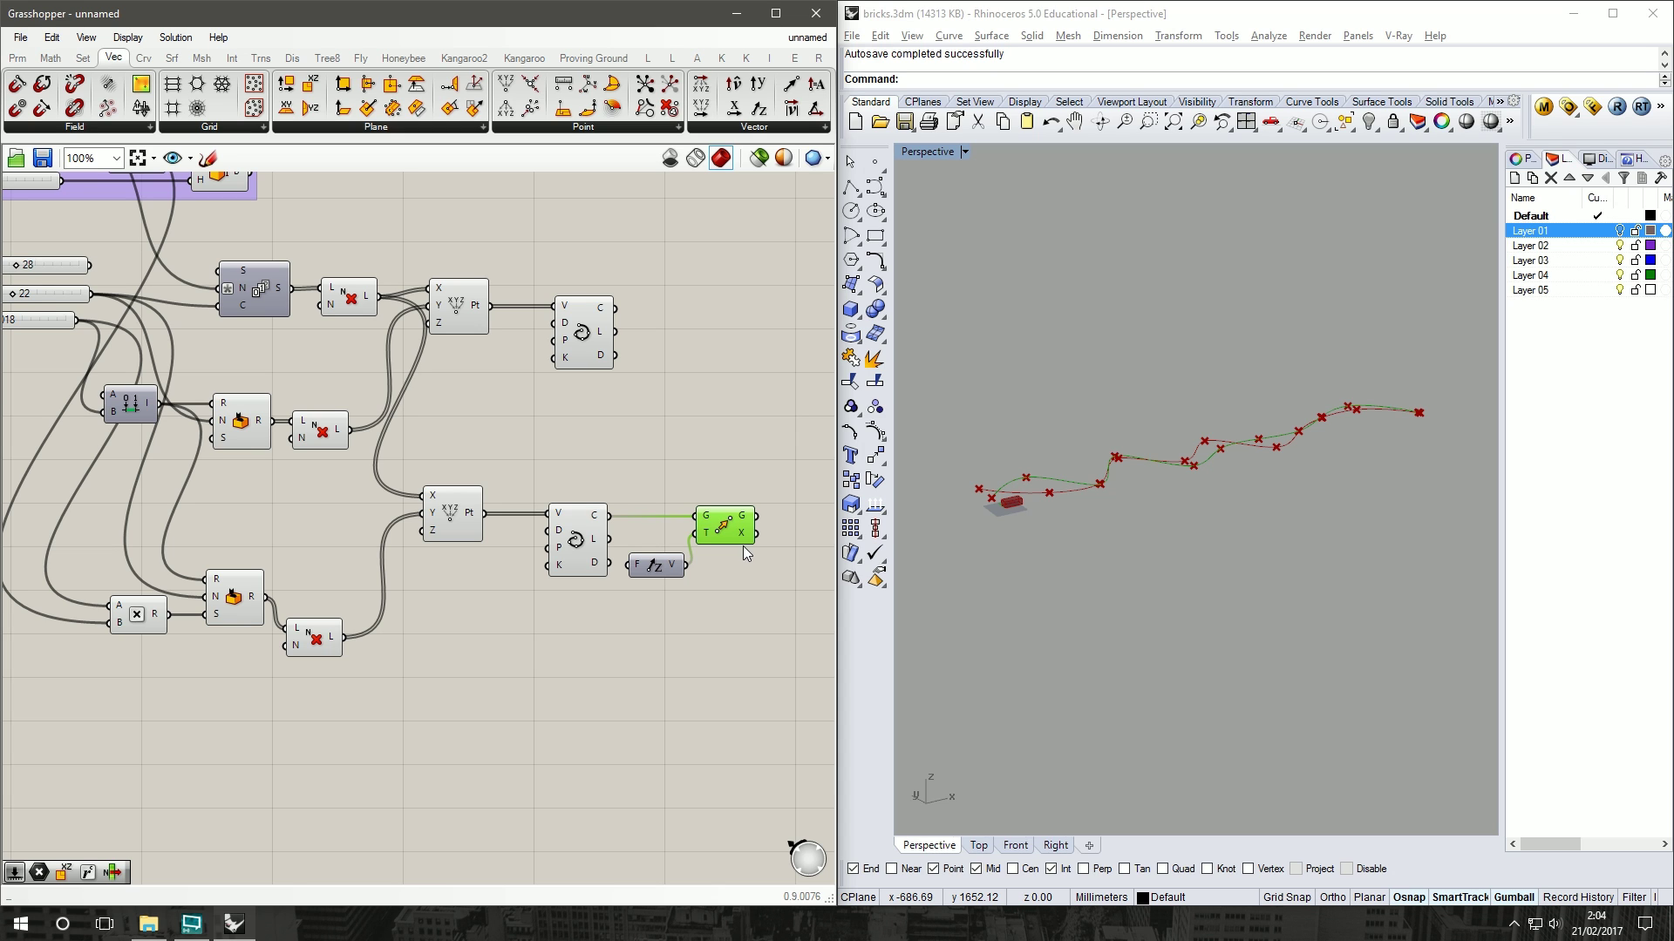
right_click_drag(439, 438, 656, 444)
right_click_drag(292, 272, 310, 354)
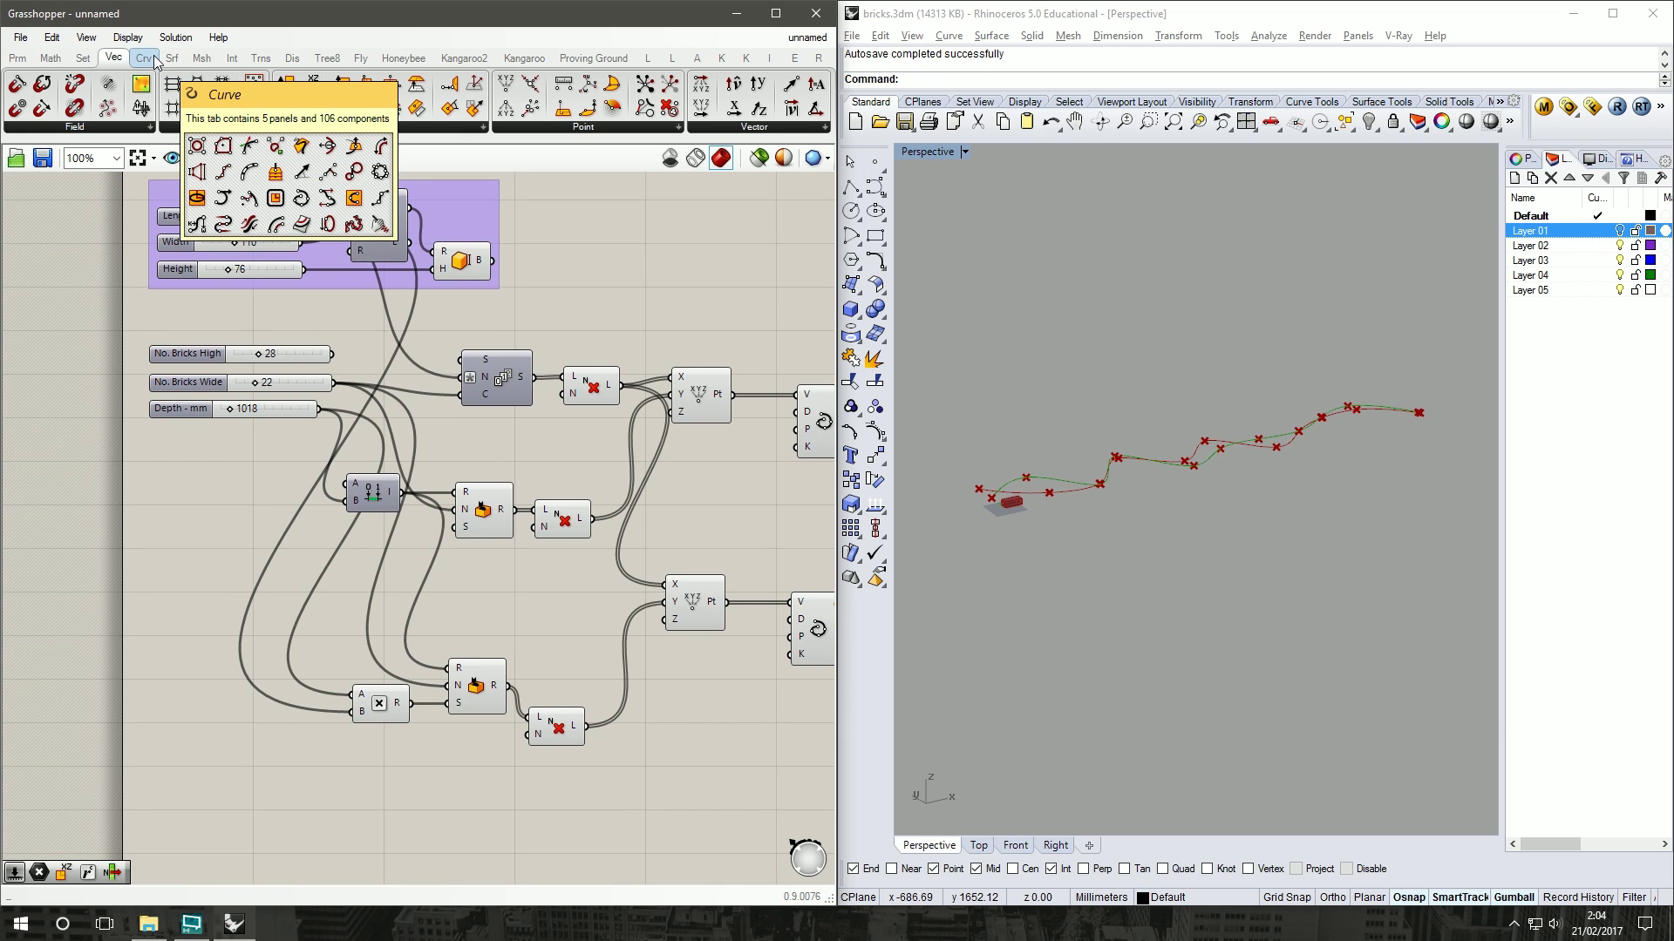
Step: Multiply the brick Height by No. Bricks High and place it beside Unit Z
left_click(49, 58)
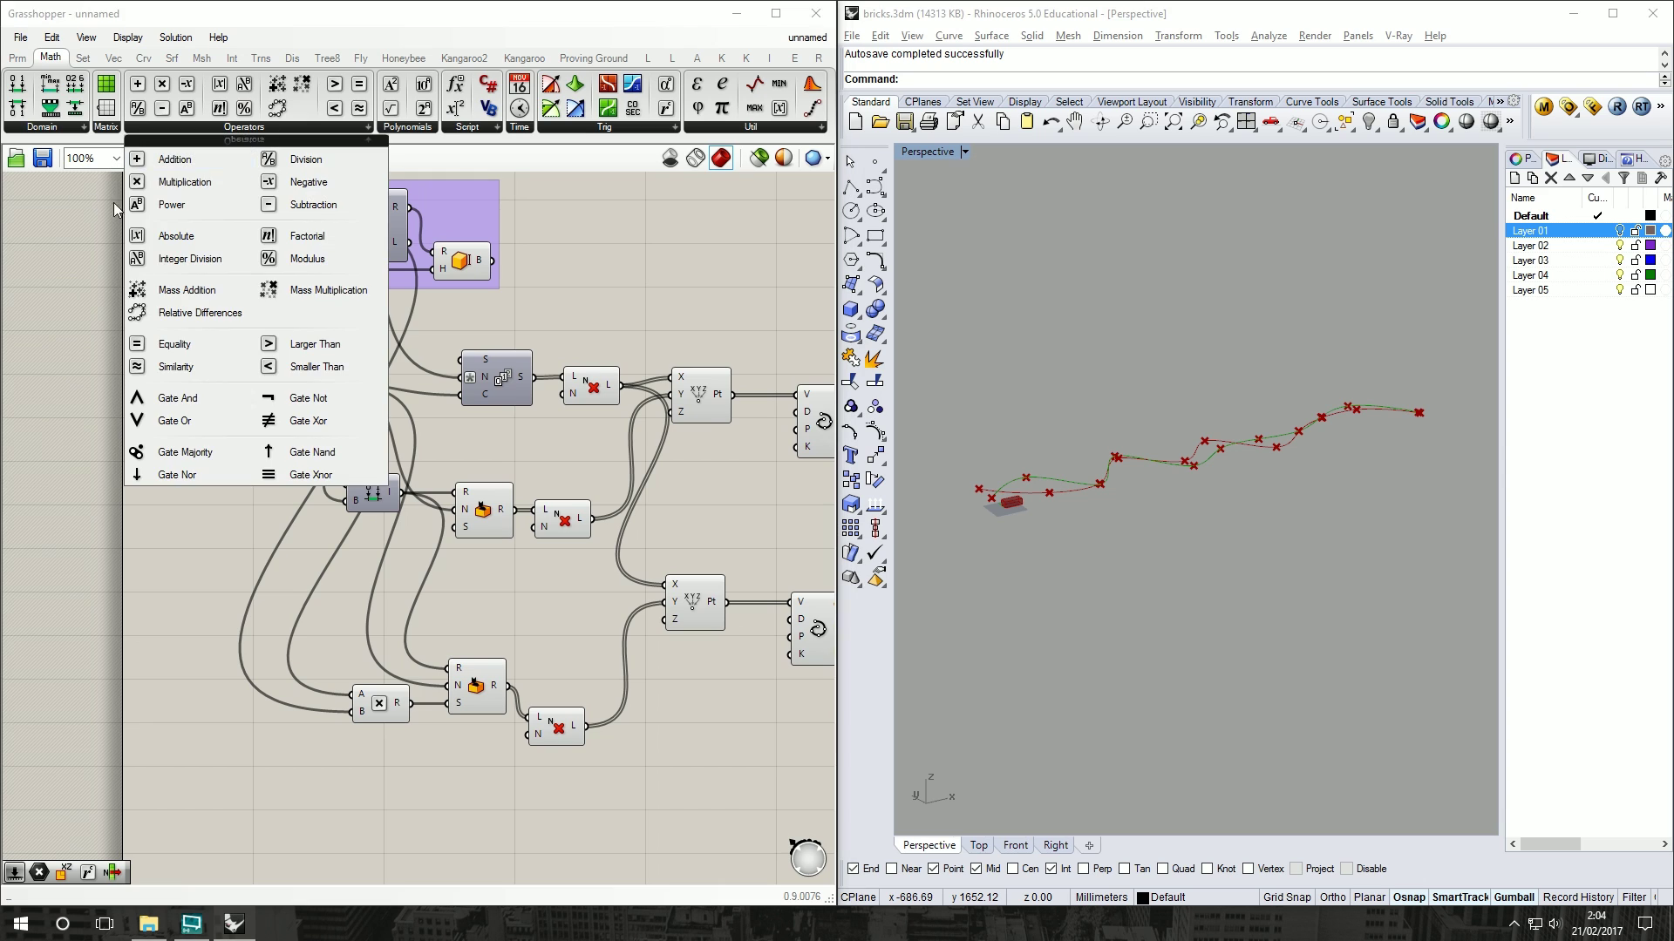
key("ctrl+v")
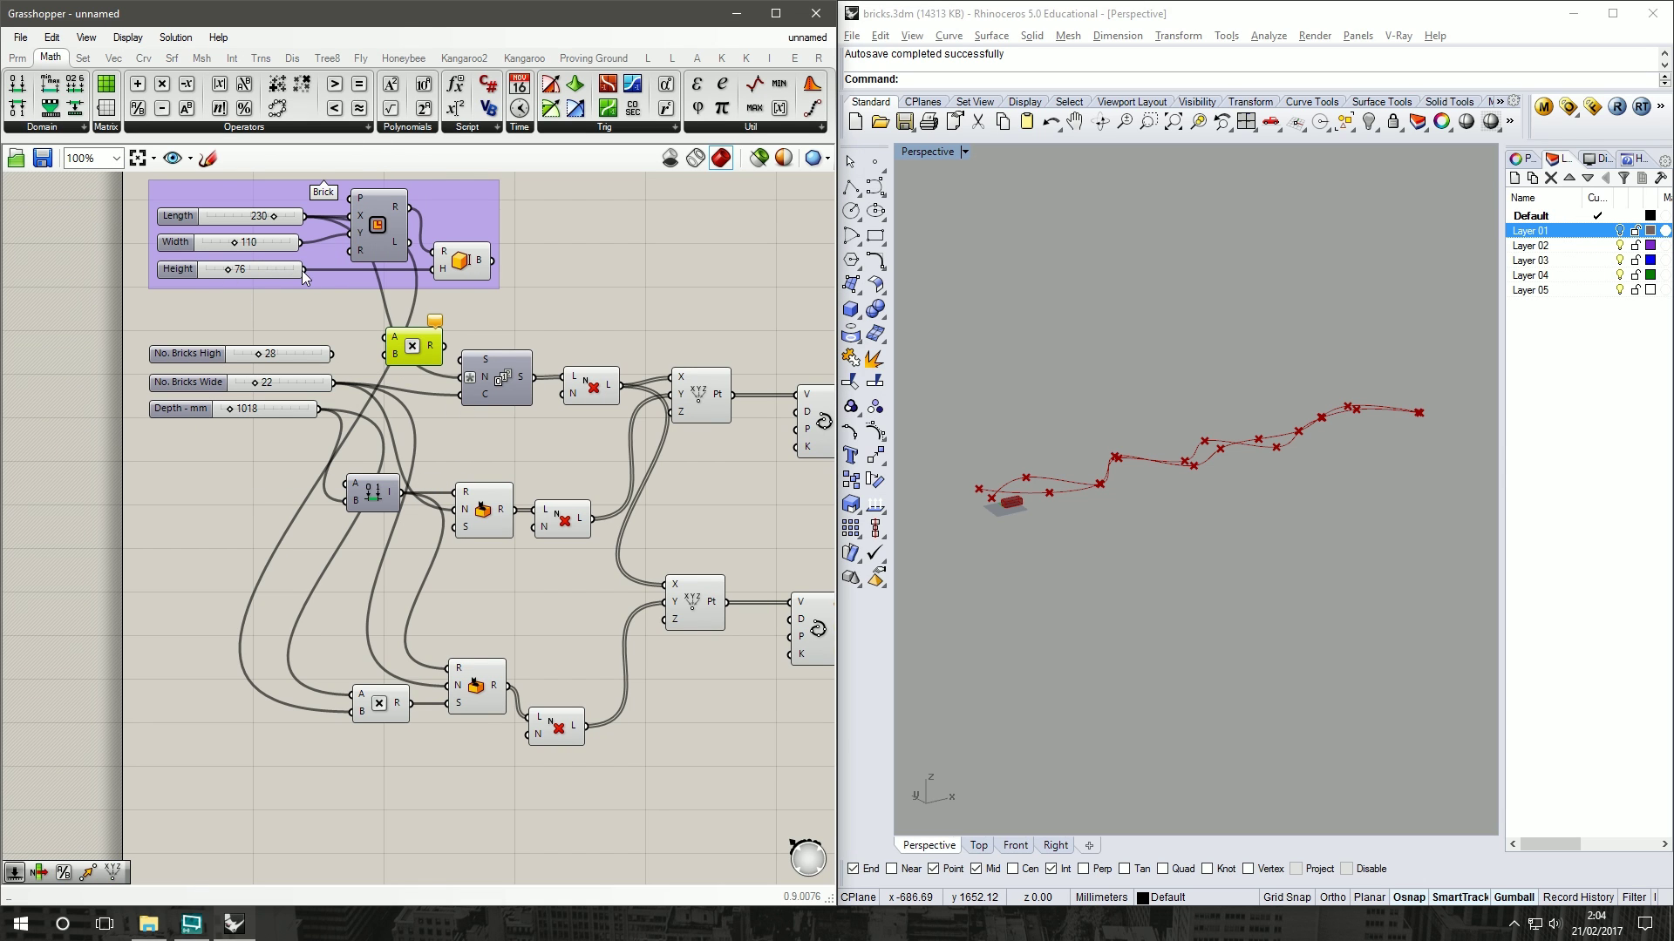
left_click_drag(304, 270, 390, 337)
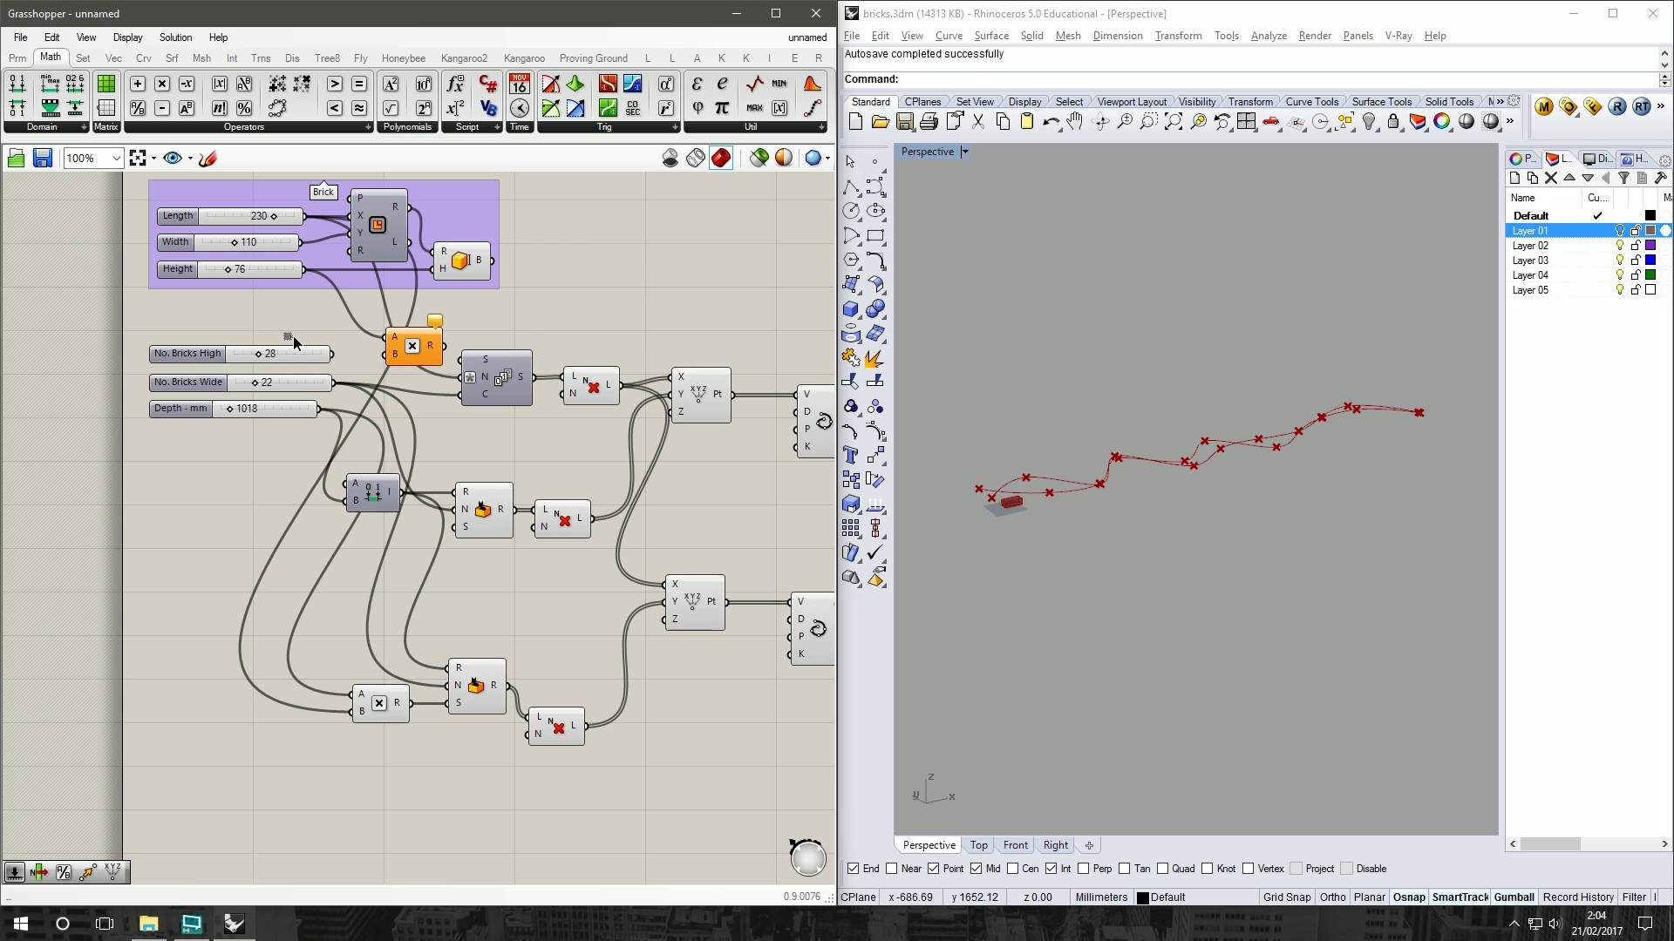
left_click_drag(335, 352, 390, 354)
right_click_drag(425, 380, 193, 358)
left_click_drag(188, 317, 643, 632)
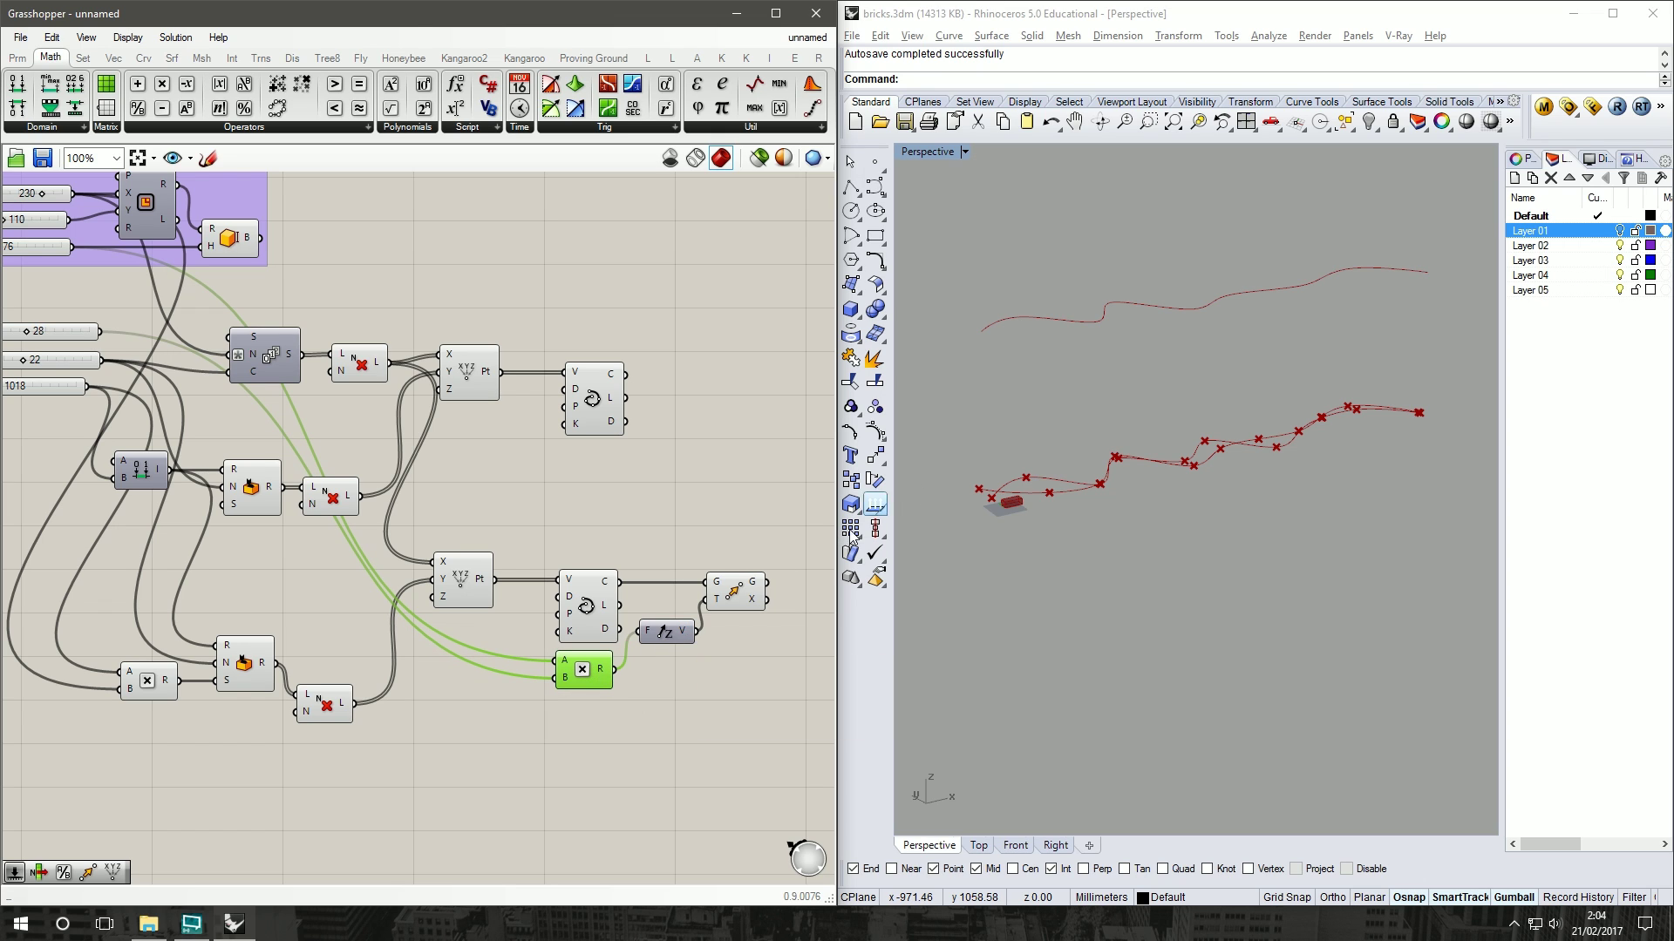
left_click_drag(669, 641, 664, 679)
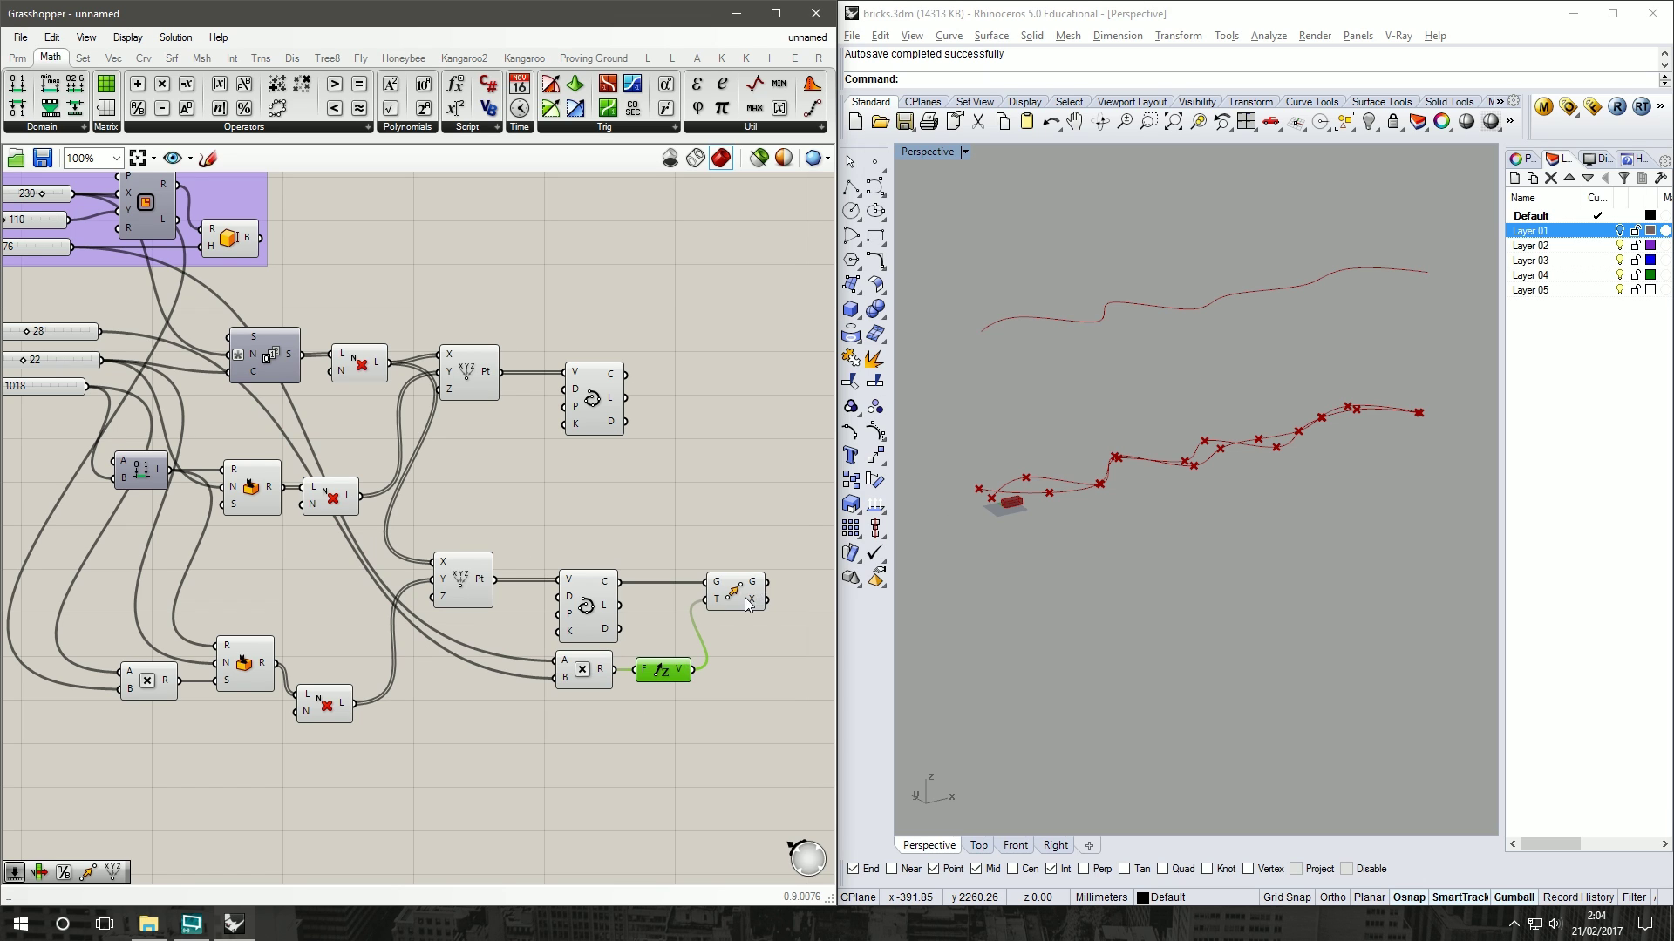
Step: Turn off the interpolated curve component's preview
left_click(585, 591)
right_click(585, 591)
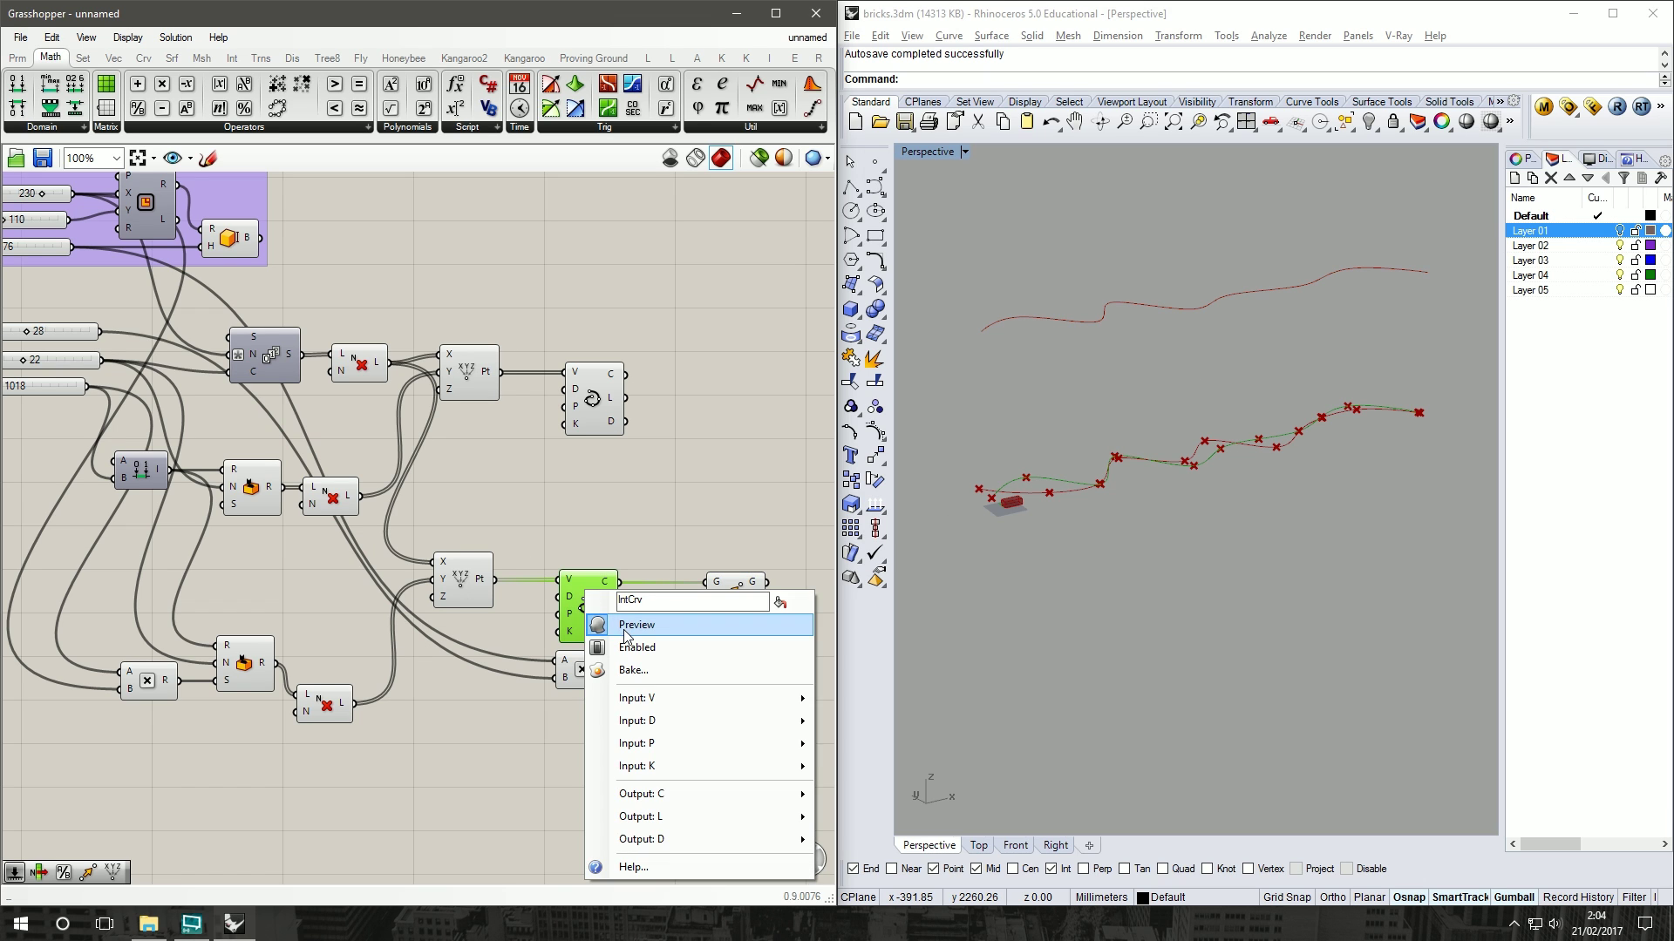
left_click(625, 625)
left_click(647, 554)
Step: Hide the previews of both upper and lower Construct Point components
right_click_drag(673, 442, 793, 436)
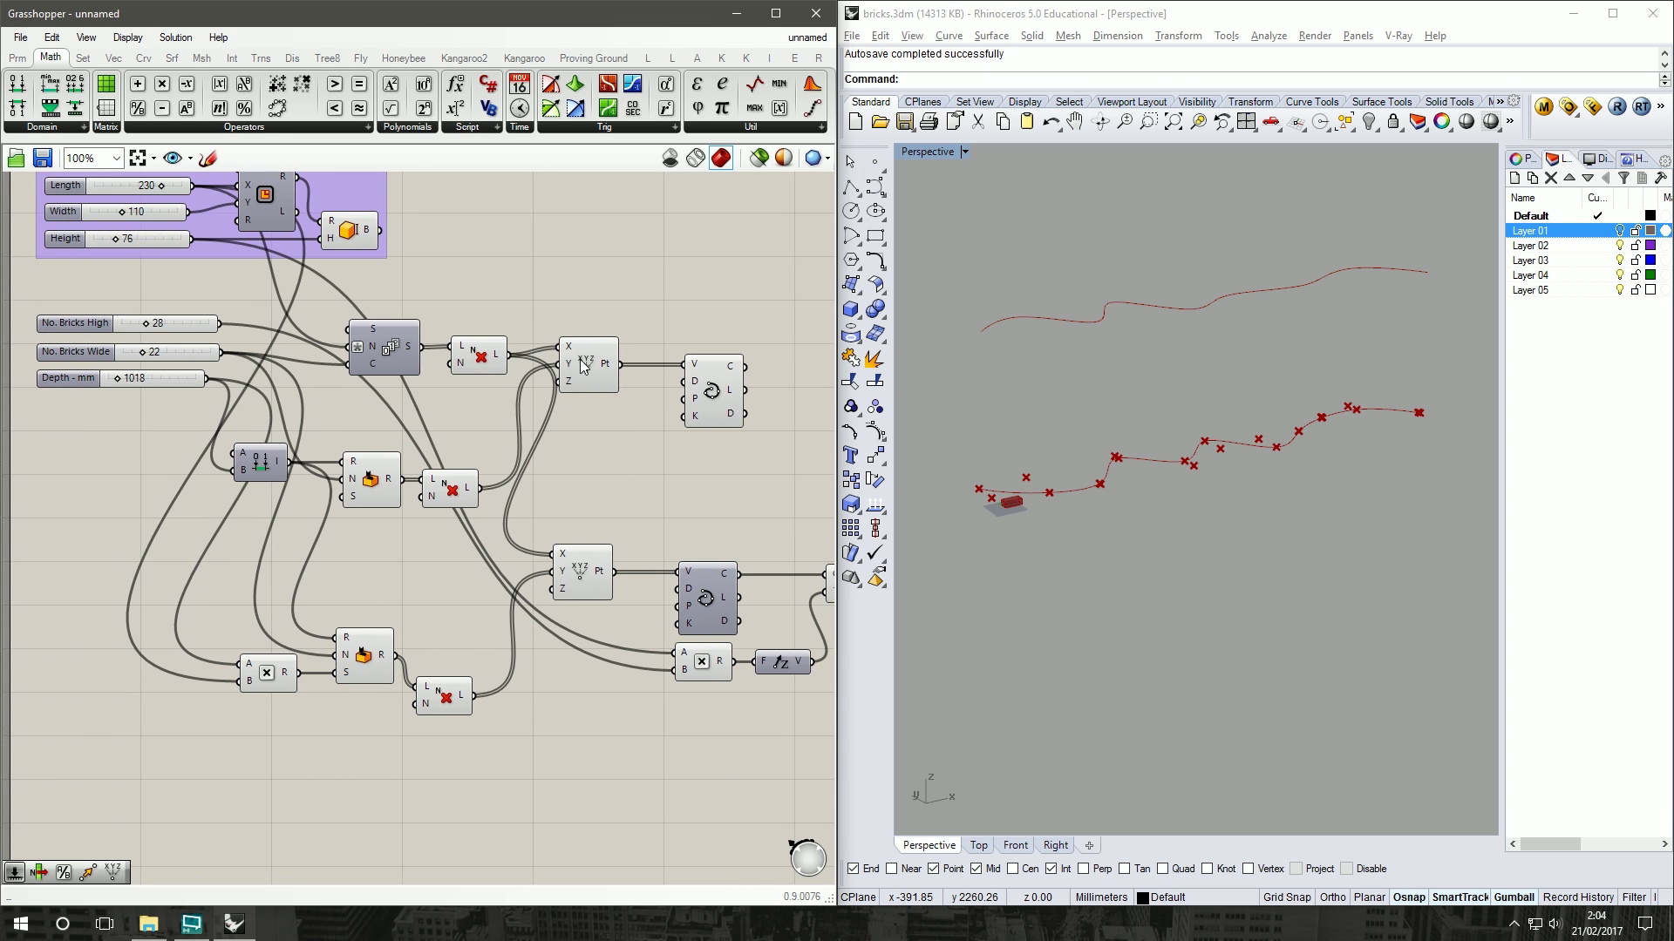
left_click(591, 366)
right_click(598, 351)
left_click(671, 389)
left_click_drag(638, 534, 572, 642)
right_click(599, 574)
key("Escape")
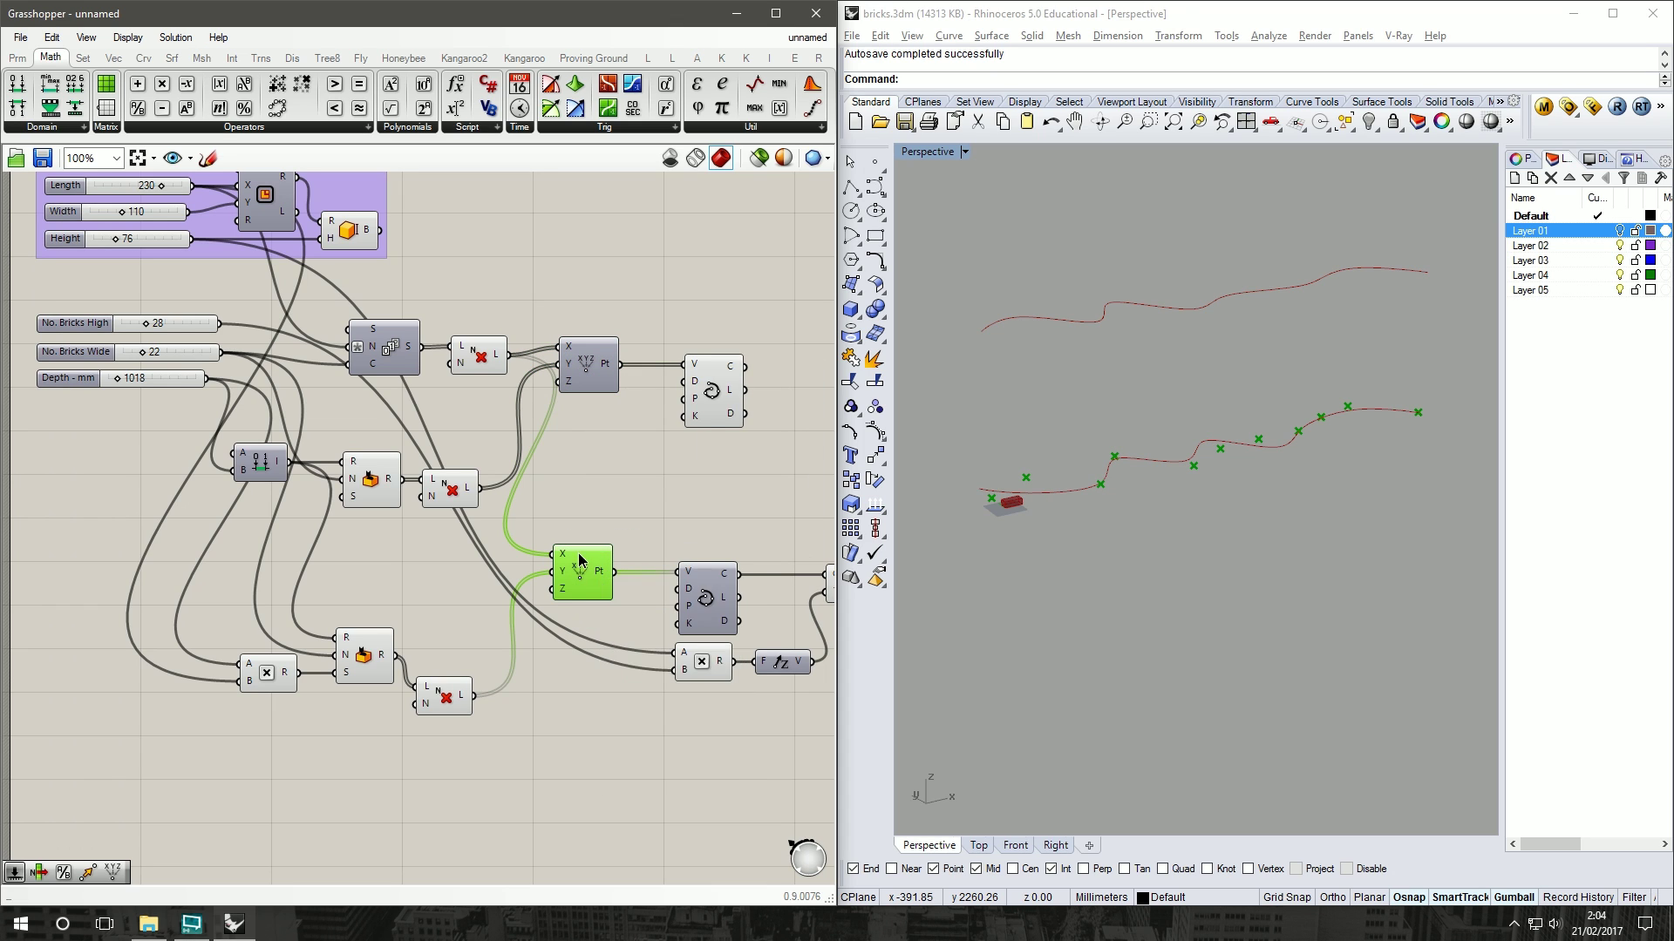
right_click(608, 566)
left_click(667, 603)
left_click(621, 495)
right_click_drag(620, 495, 621, 457)
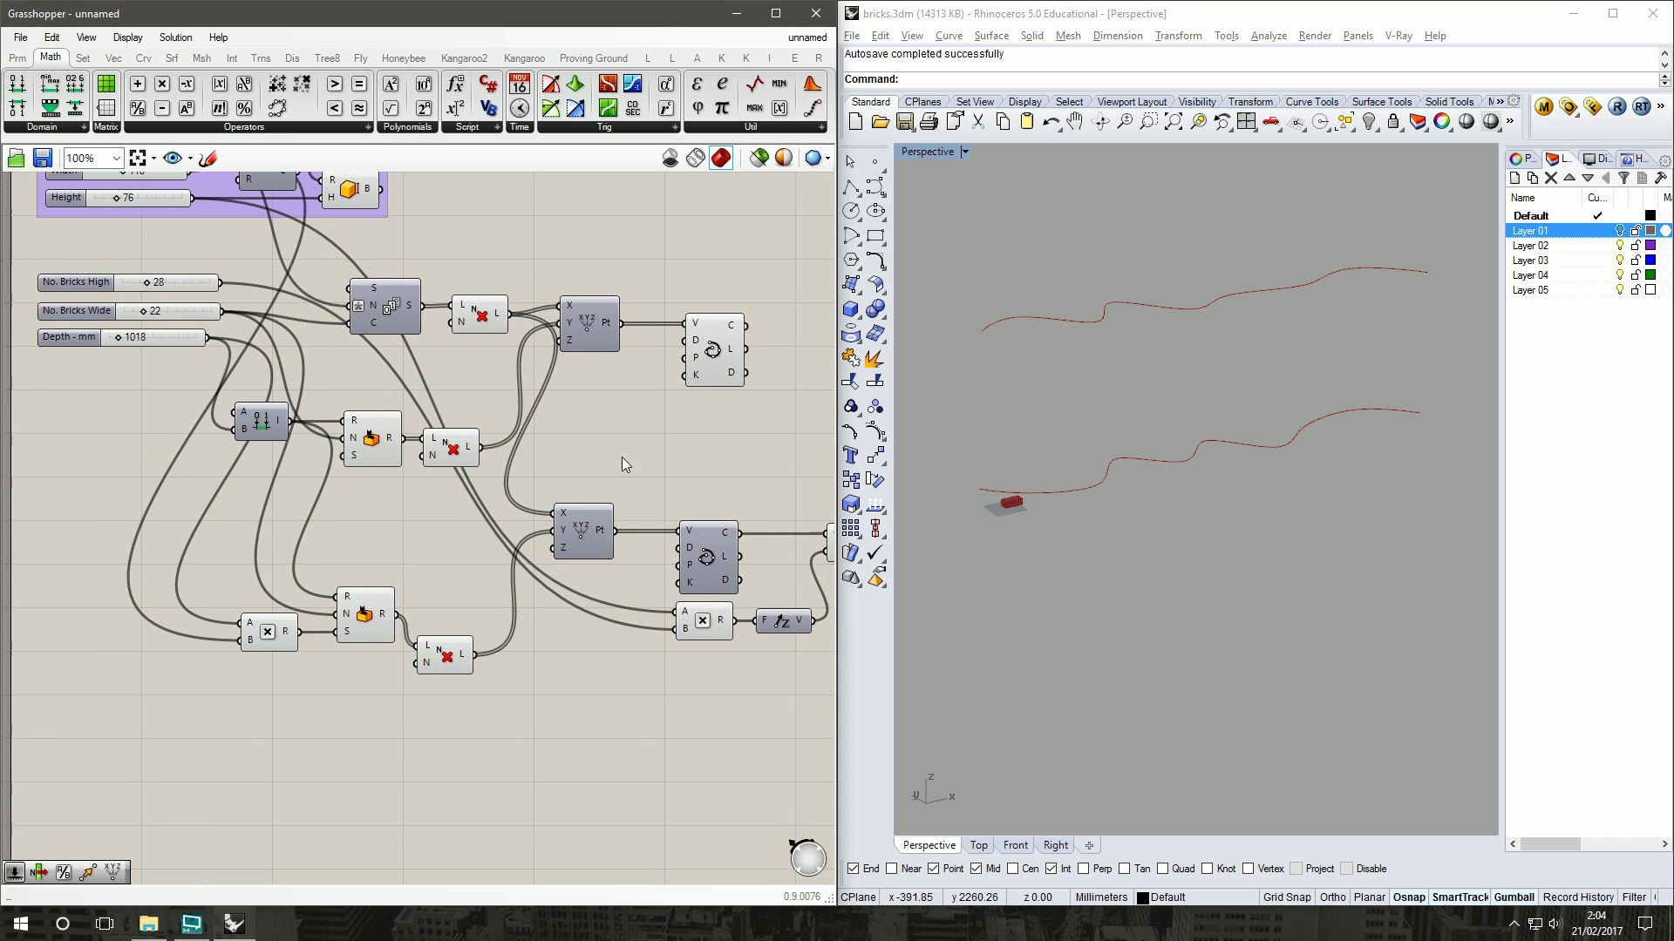
right_click_drag(748, 402, 653, 397)
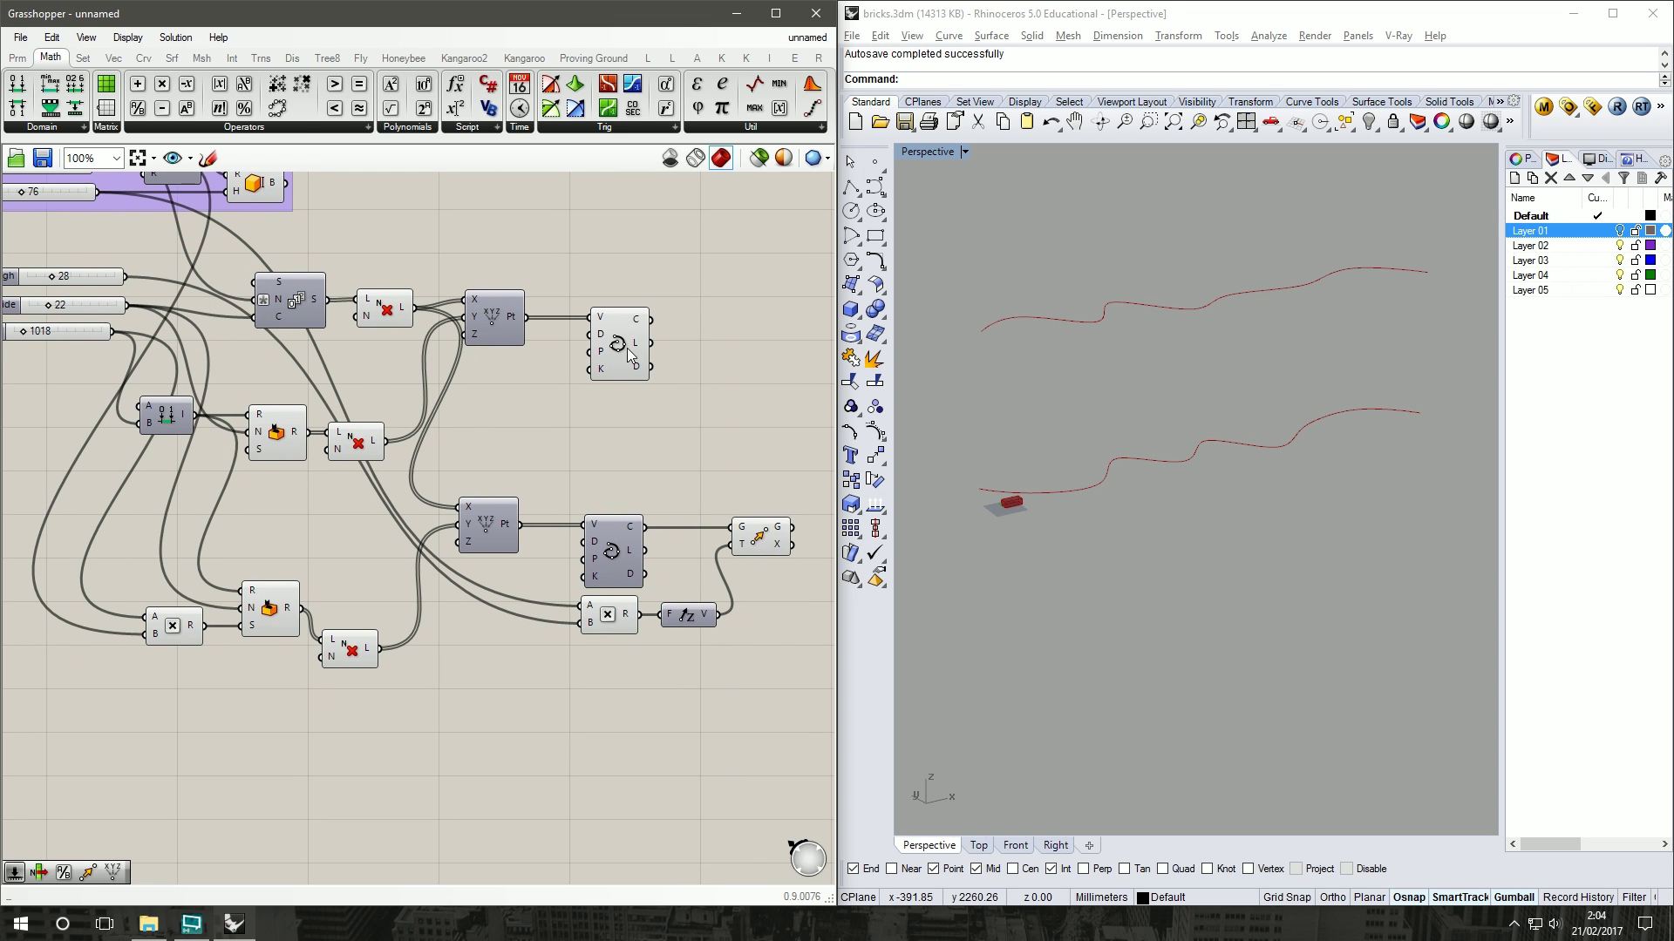
right_click_drag(674, 463, 645, 529)
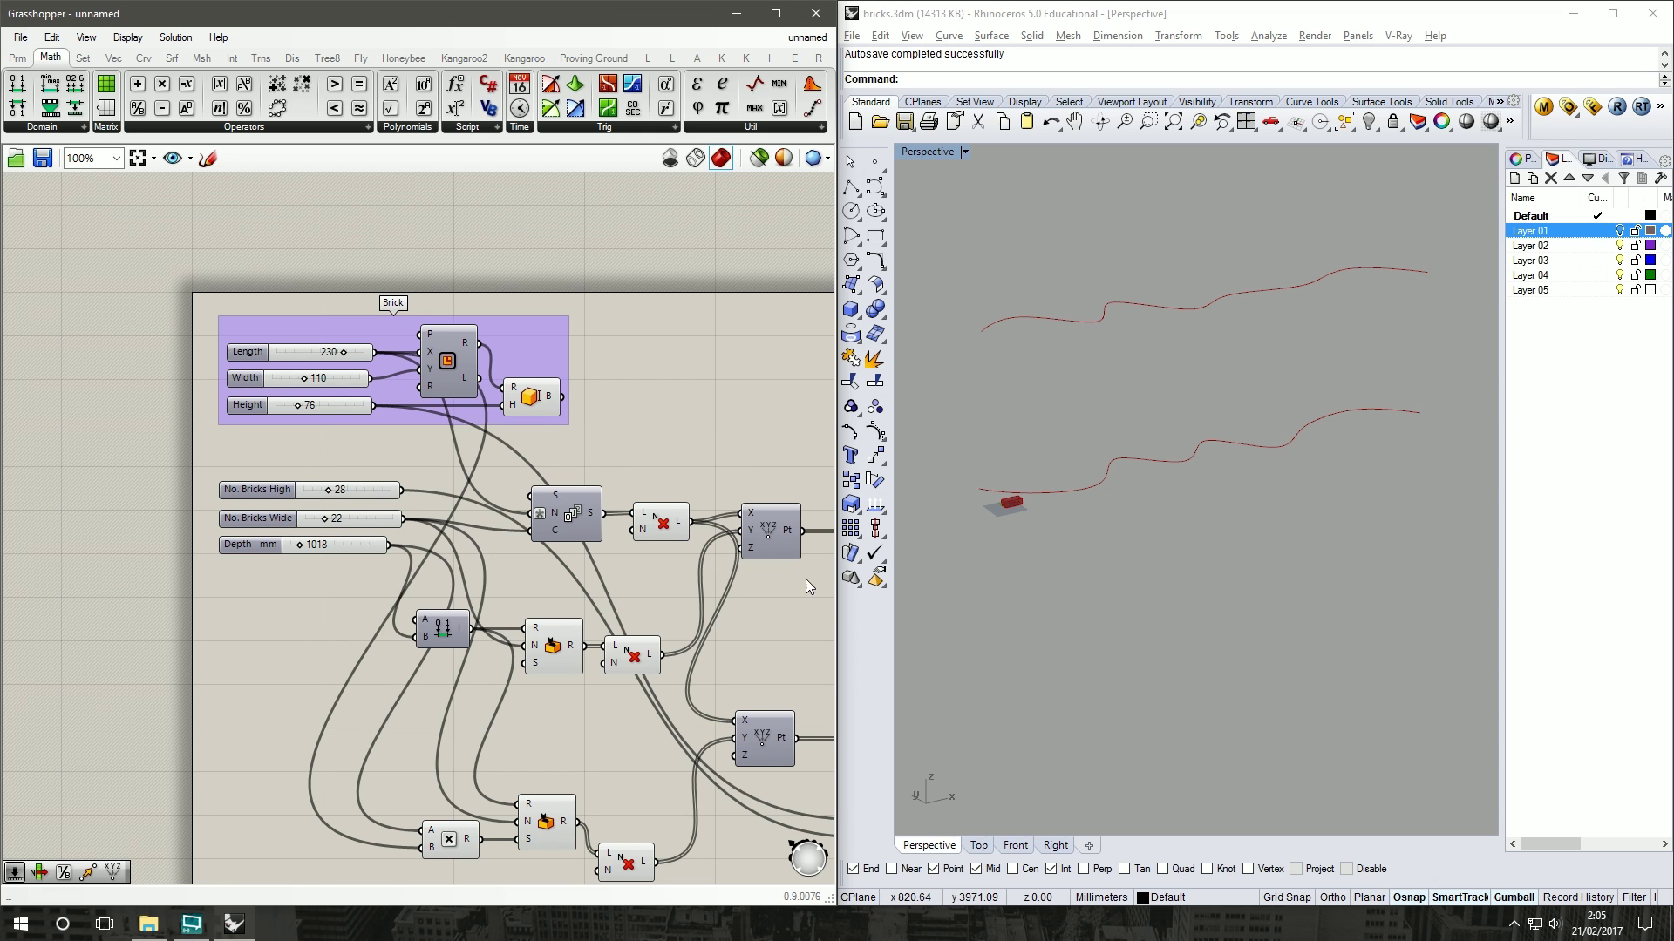
right_click_drag(743, 409, 322, 251)
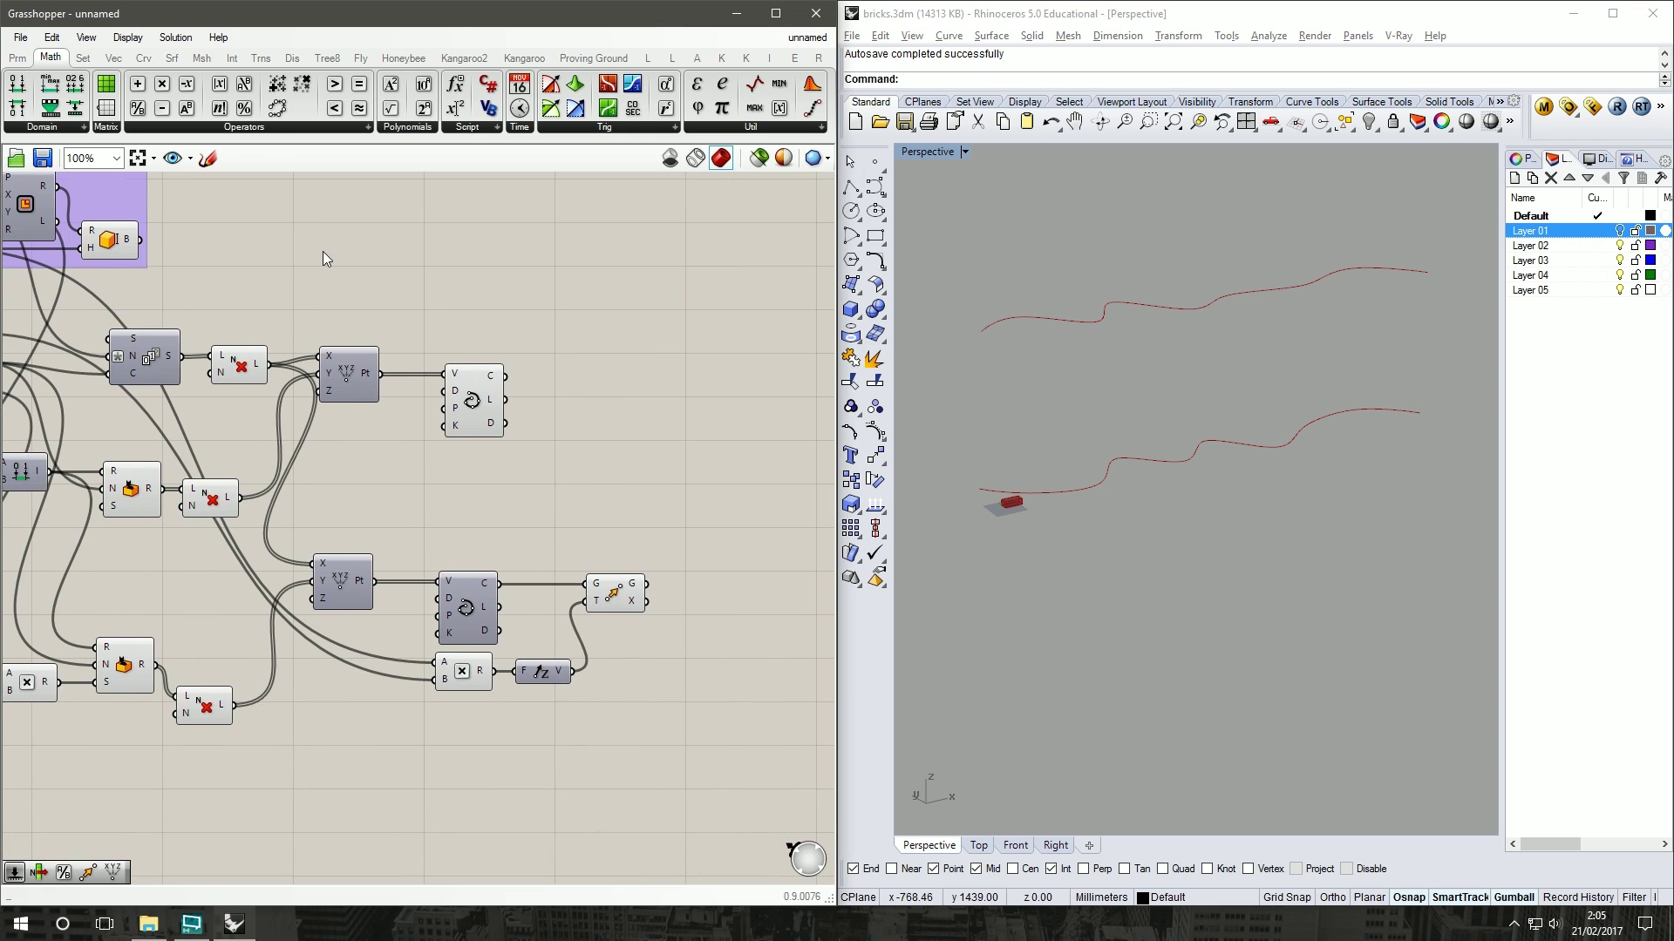
Step: Add a Freeform Loft component fed by the upper and the moved curve
left_click(172, 57)
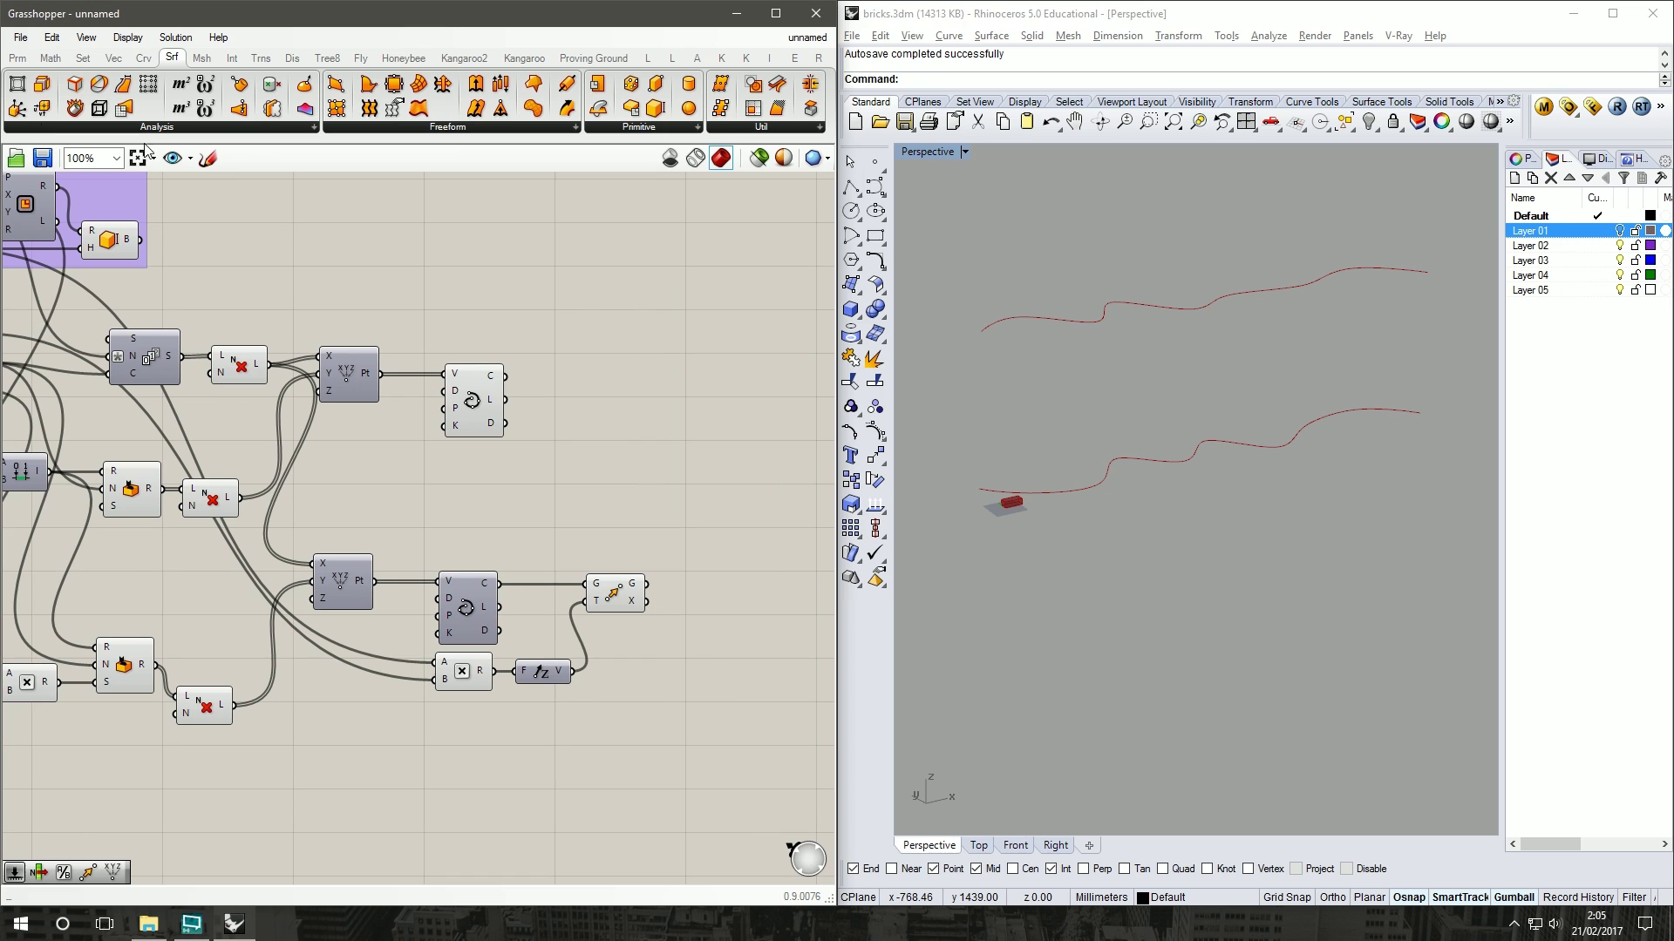
left_click(461, 129)
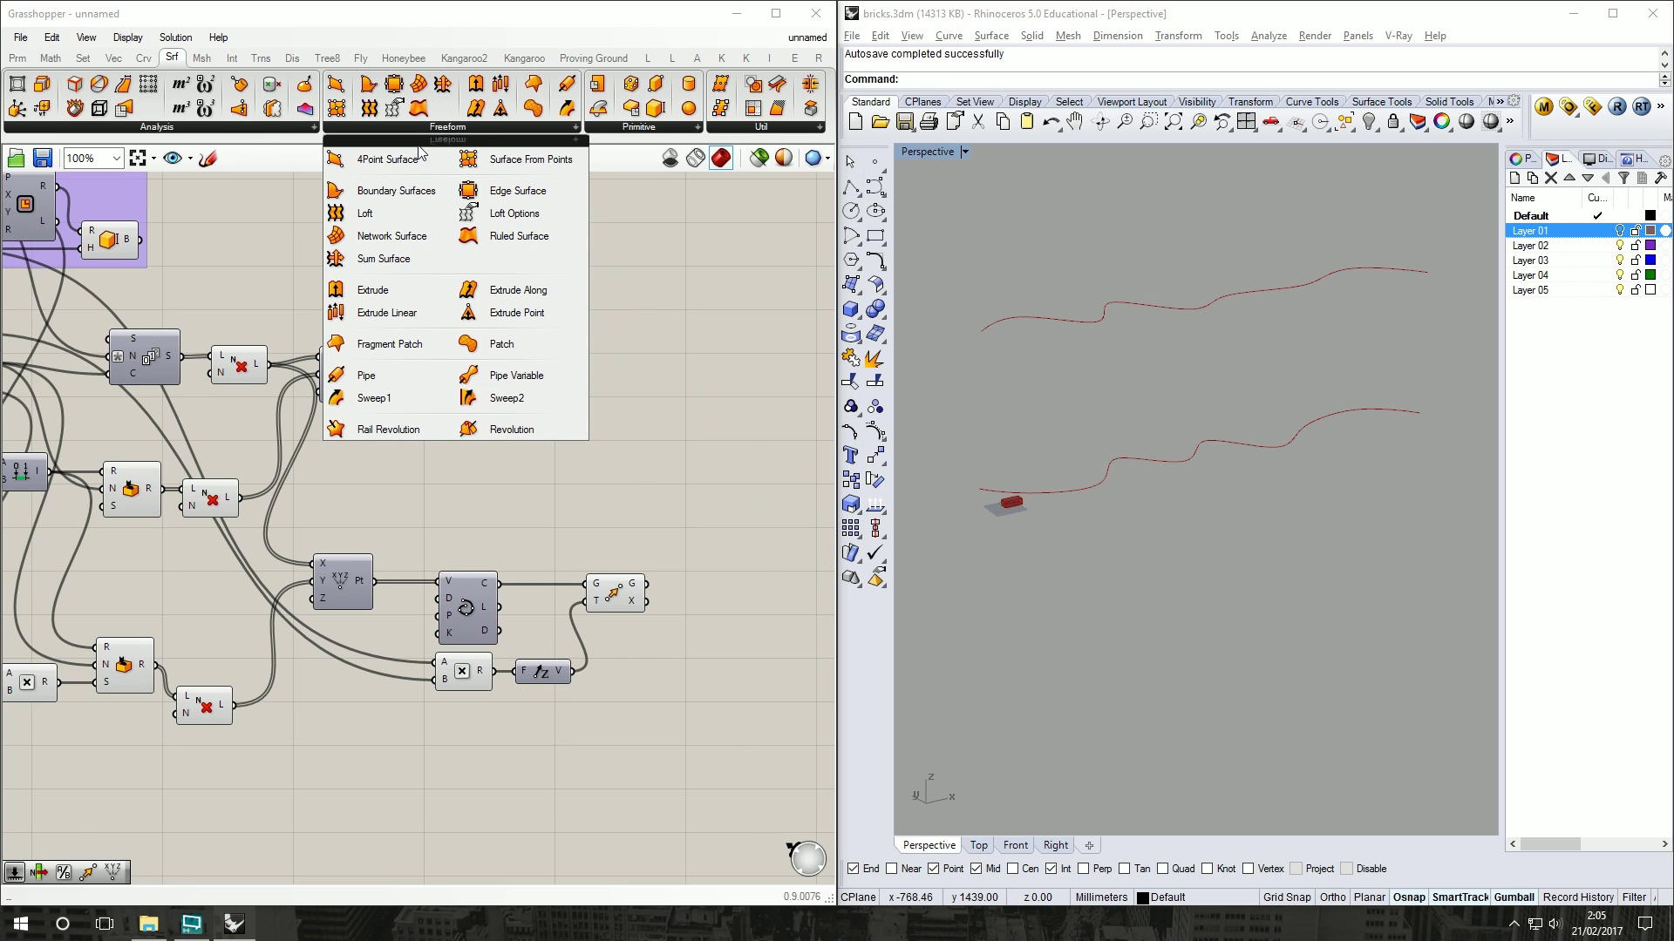
left_click_drag(364, 212, 732, 463)
right_click_drag(713, 513, 583, 490)
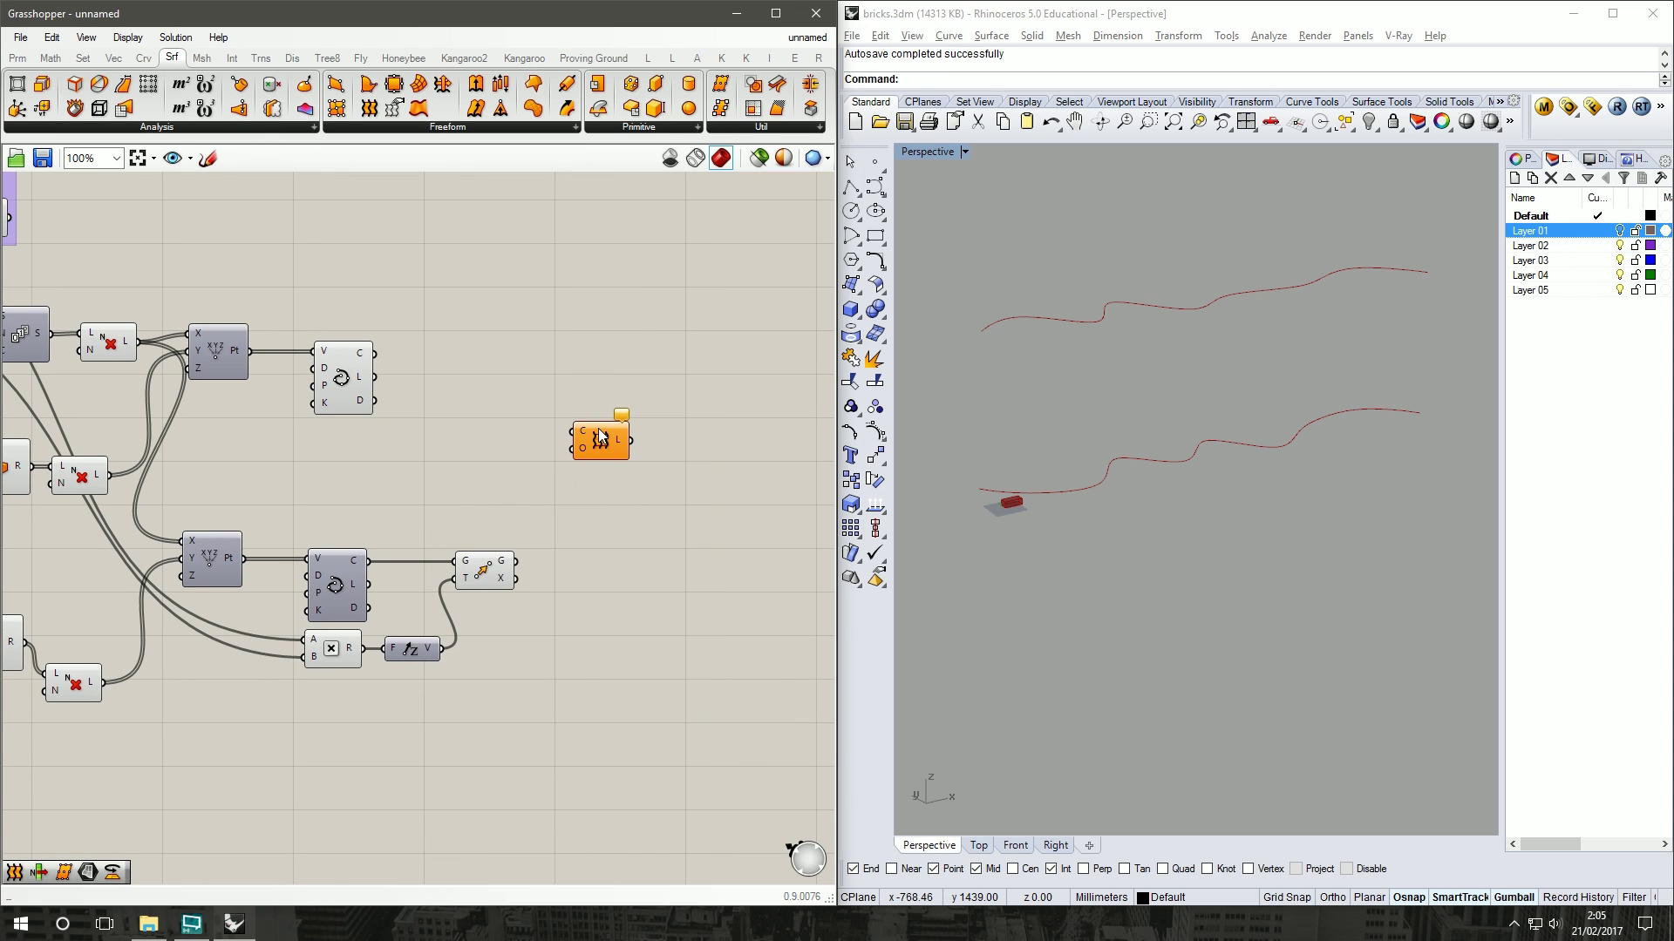
left_click_drag(375, 357, 616, 452)
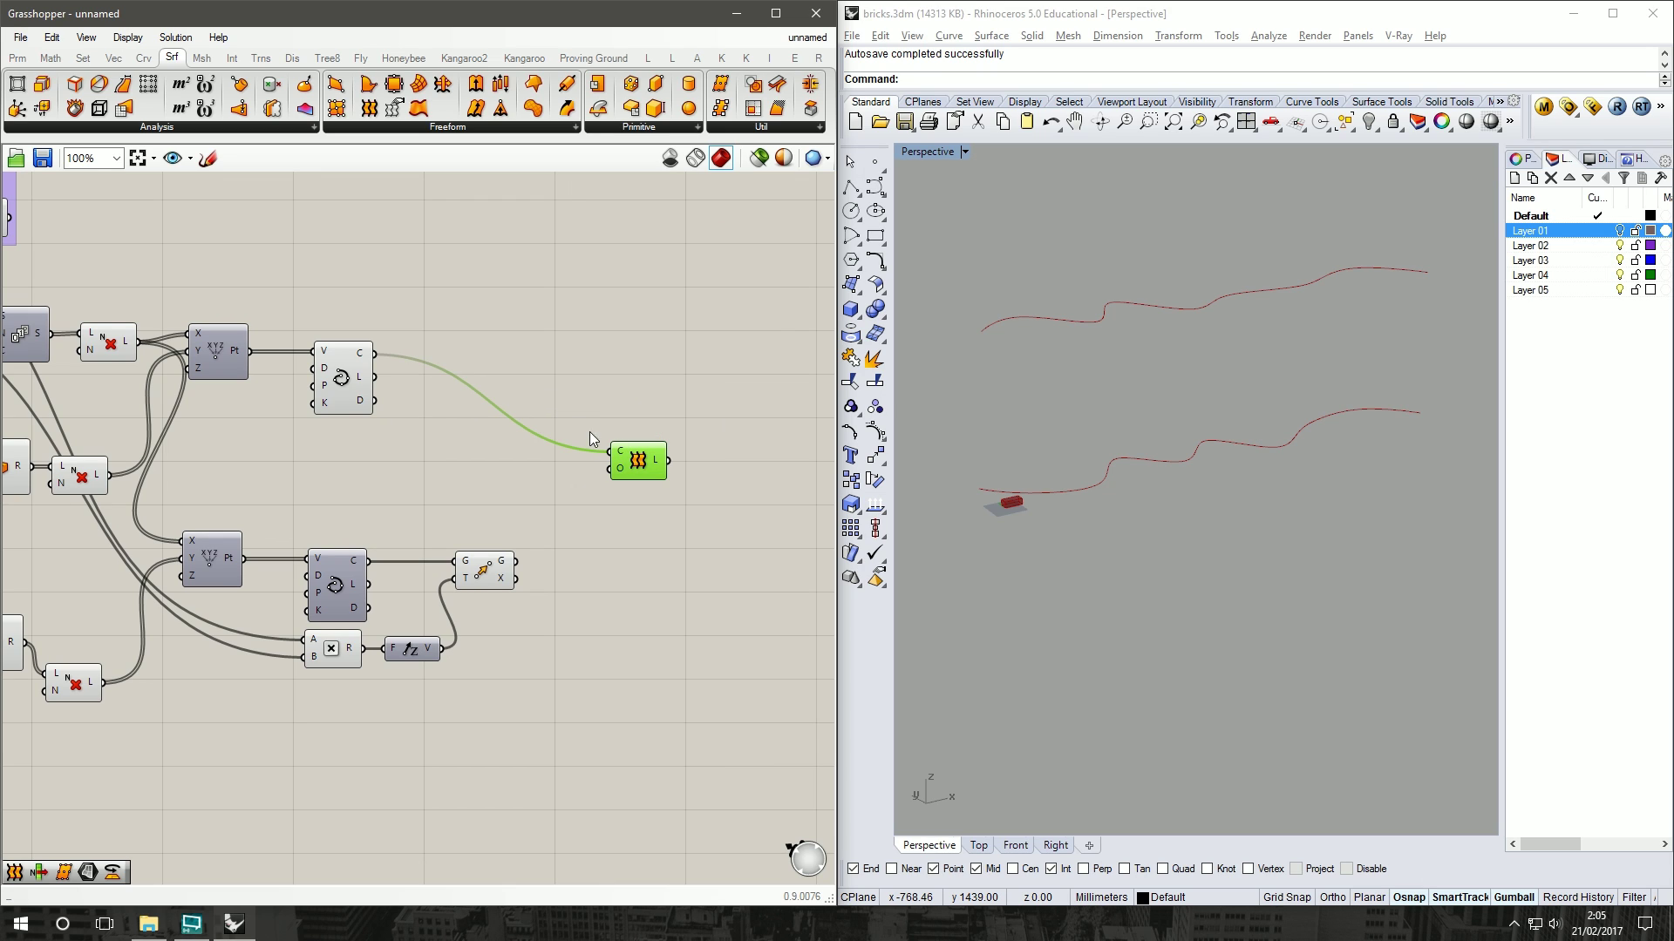
left_click_drag(562, 504, 631, 462)
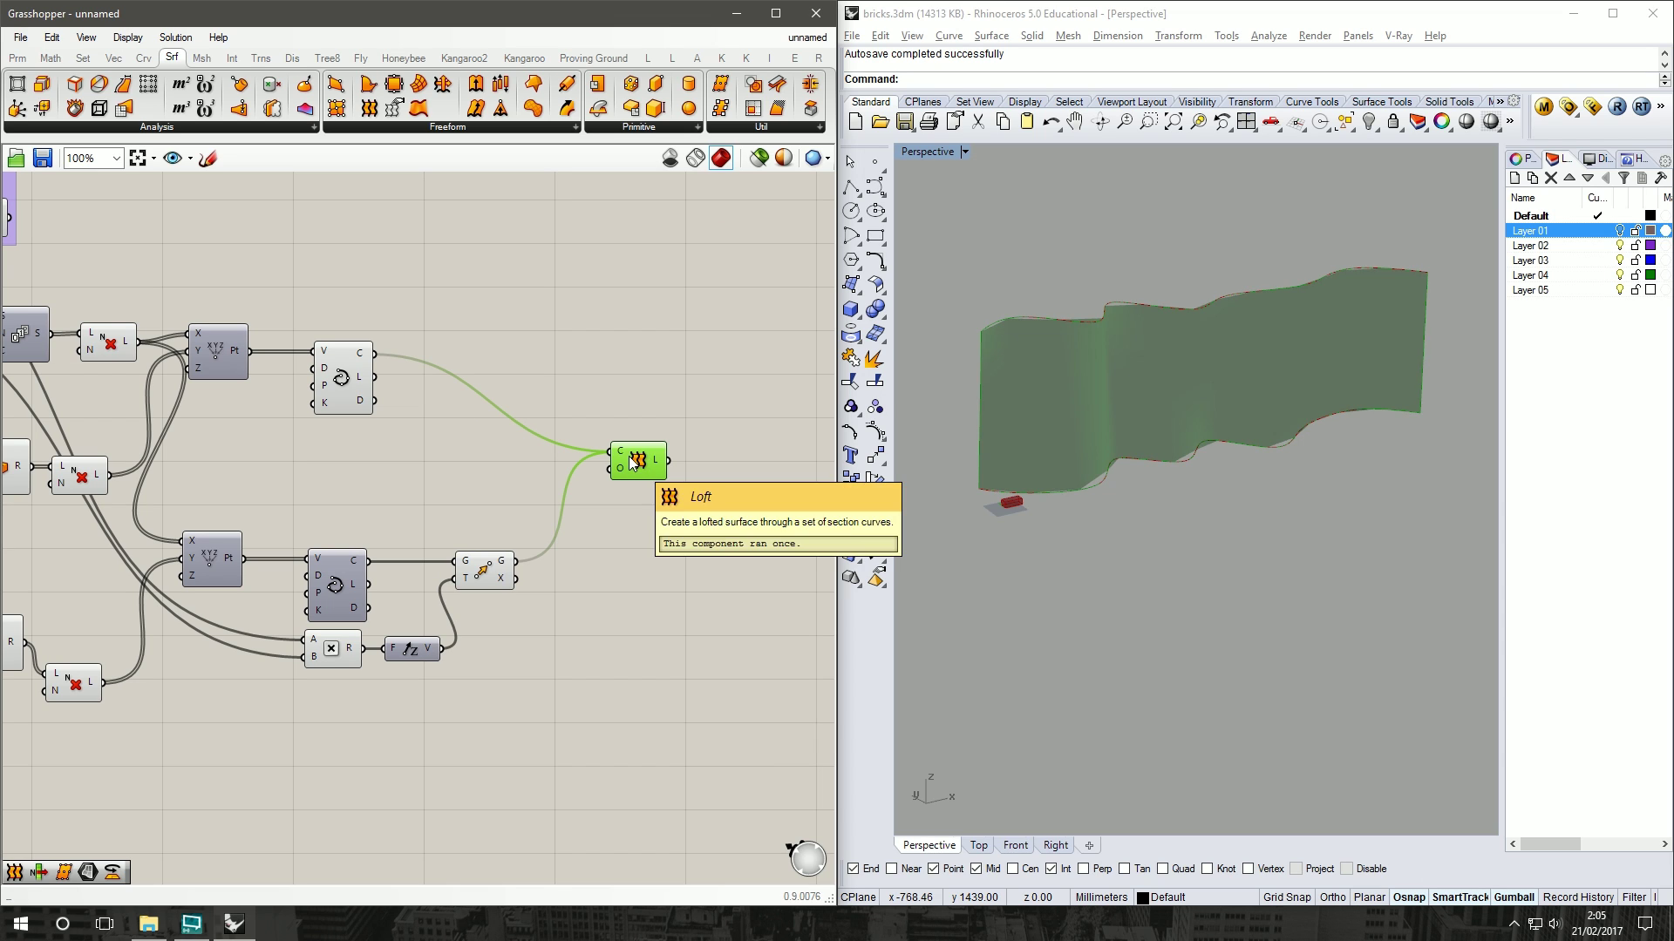
left_click(663, 378)
left_click_drag(636, 470, 638, 493)
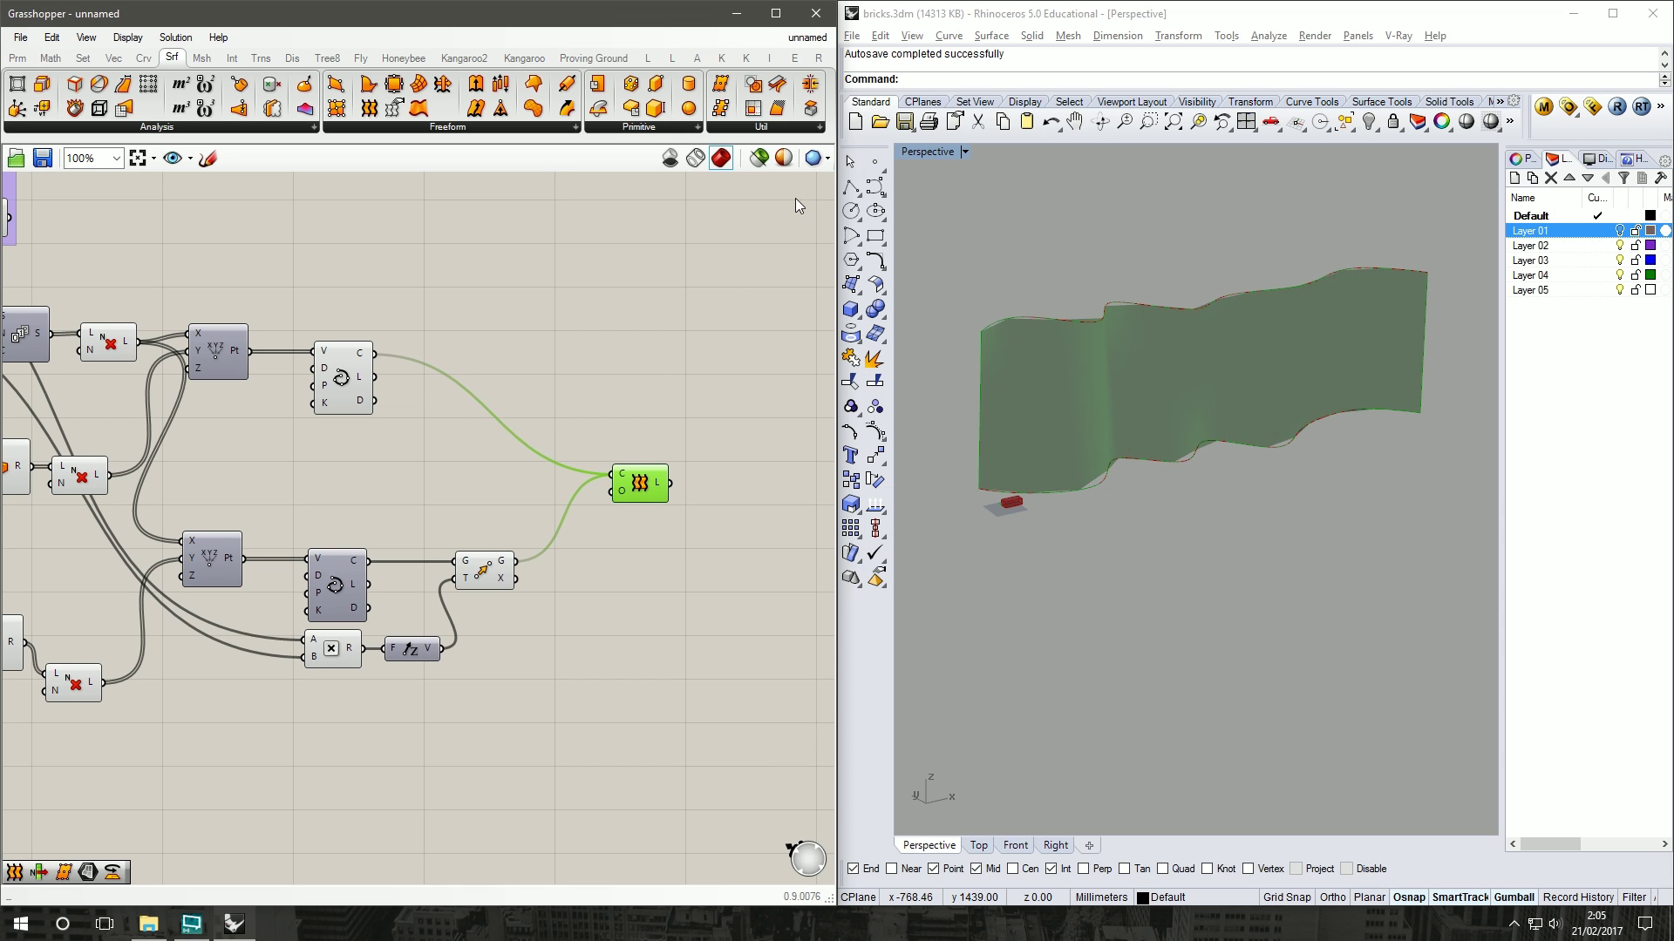
Step: Set preview meshing to High Quality and hide the selected helper components' preview
left_click(820, 158)
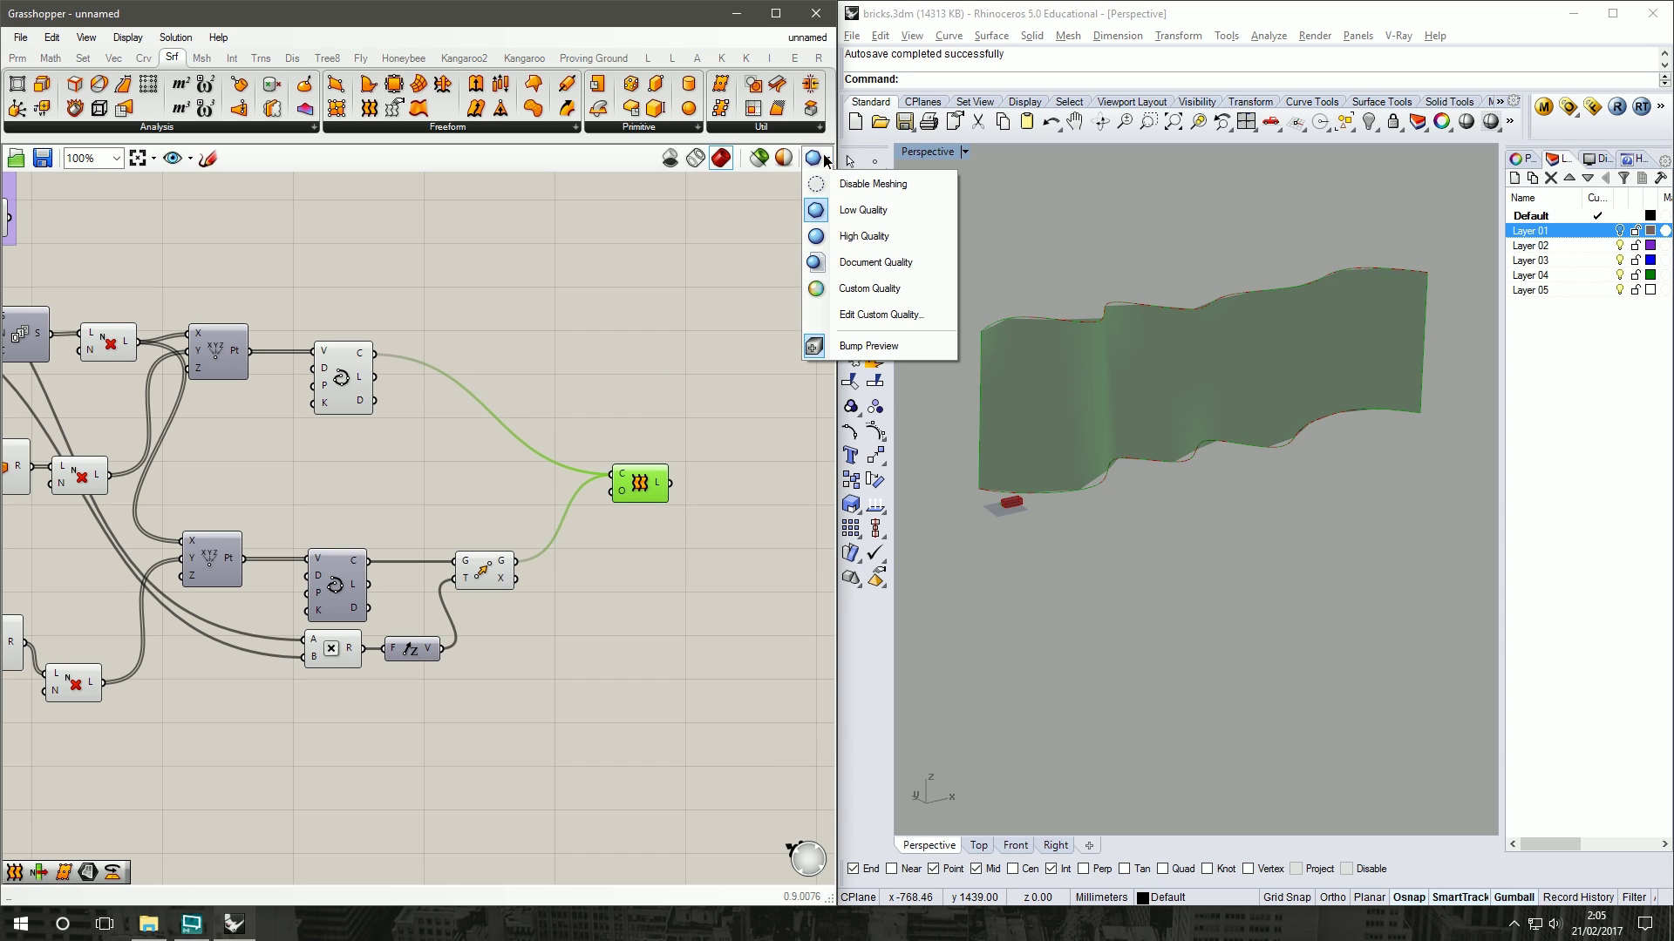
left_click(853, 237)
left_click(605, 343)
right_click_drag(1146, 593, 1110, 474)
left_click_drag(486, 631, 262, 288)
middle_click(359, 398)
left_click(418, 347)
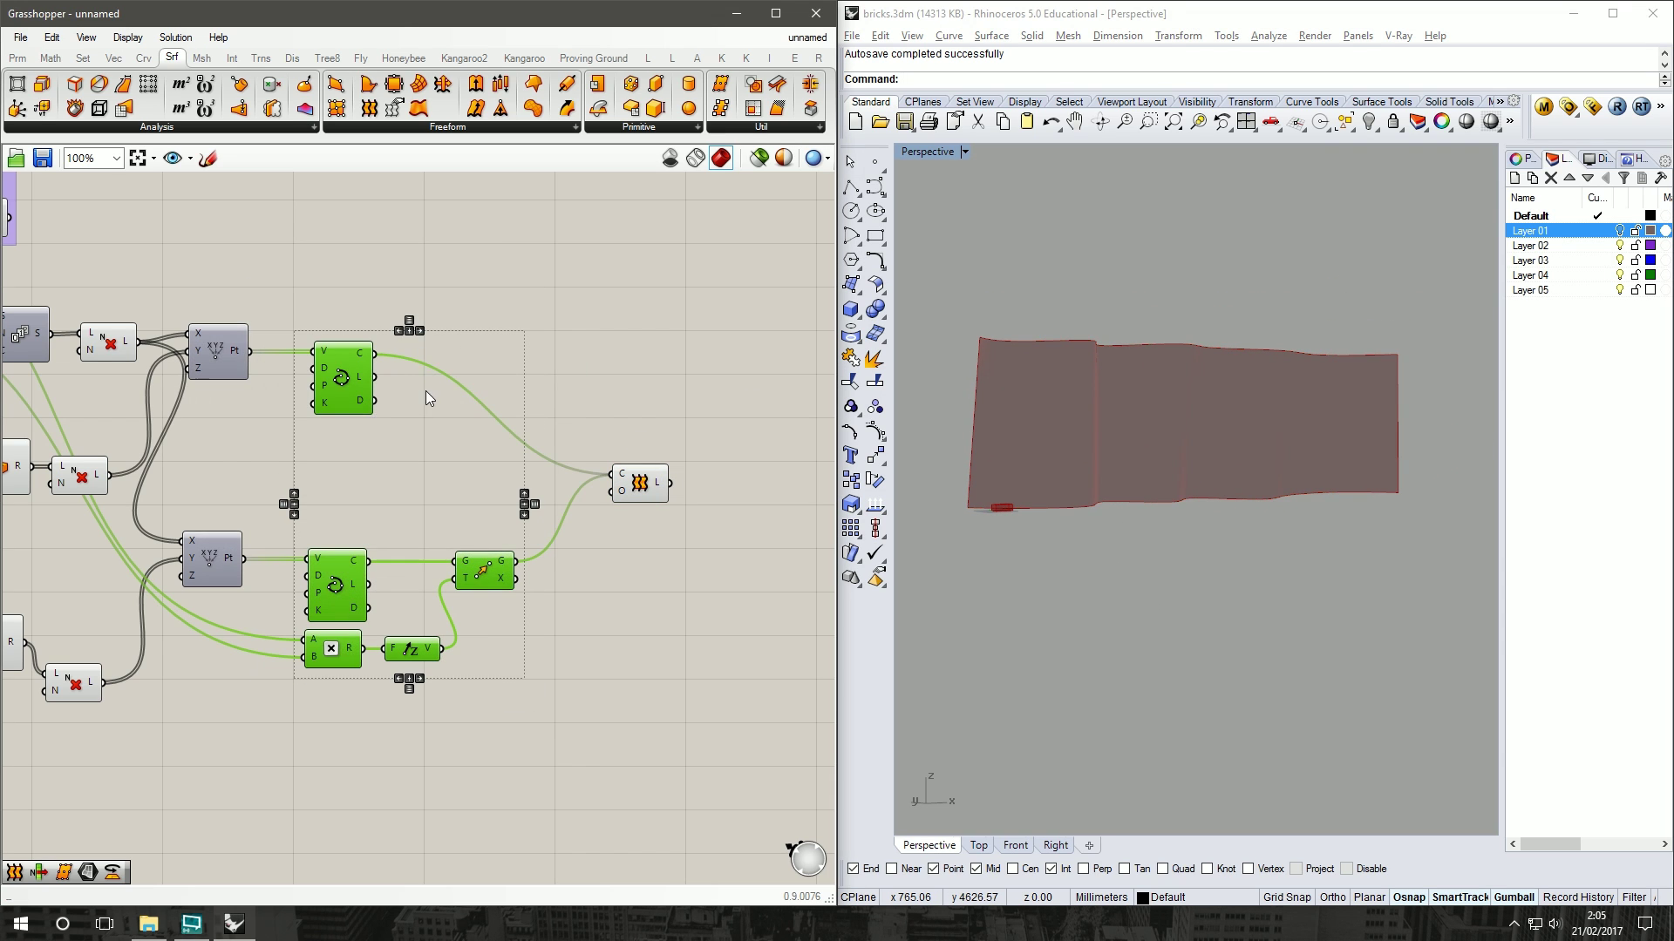
left_click(657, 379)
left_click_drag(641, 483, 609, 483)
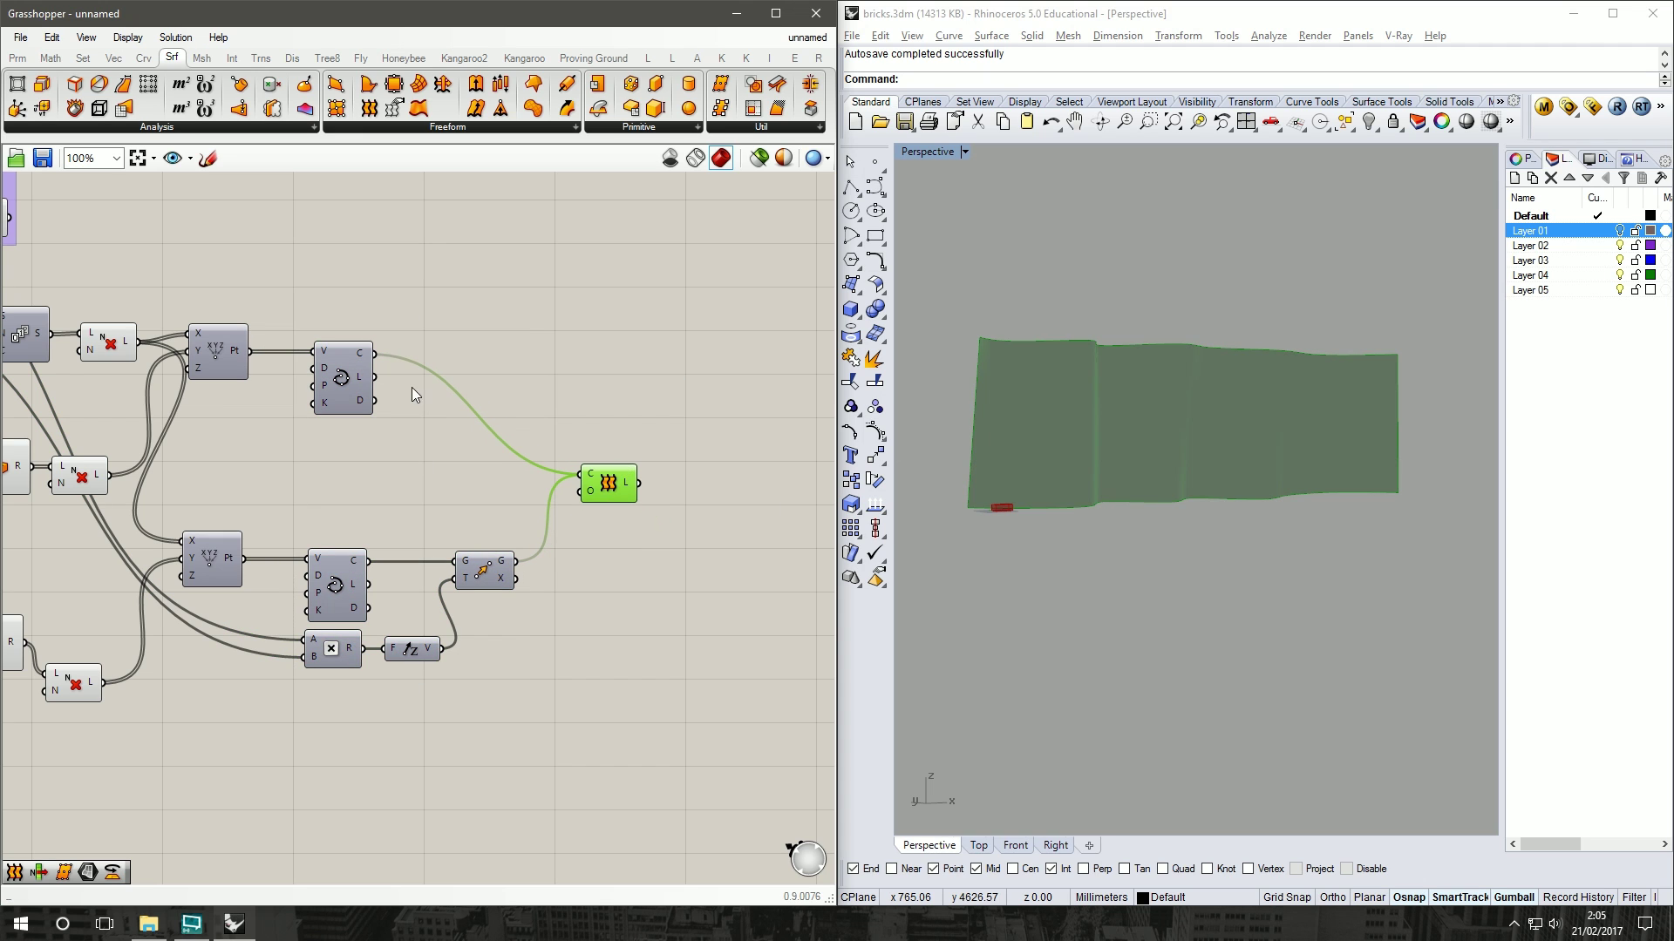
left_click(471, 466)
right_click_drag(301, 306, 511, 299)
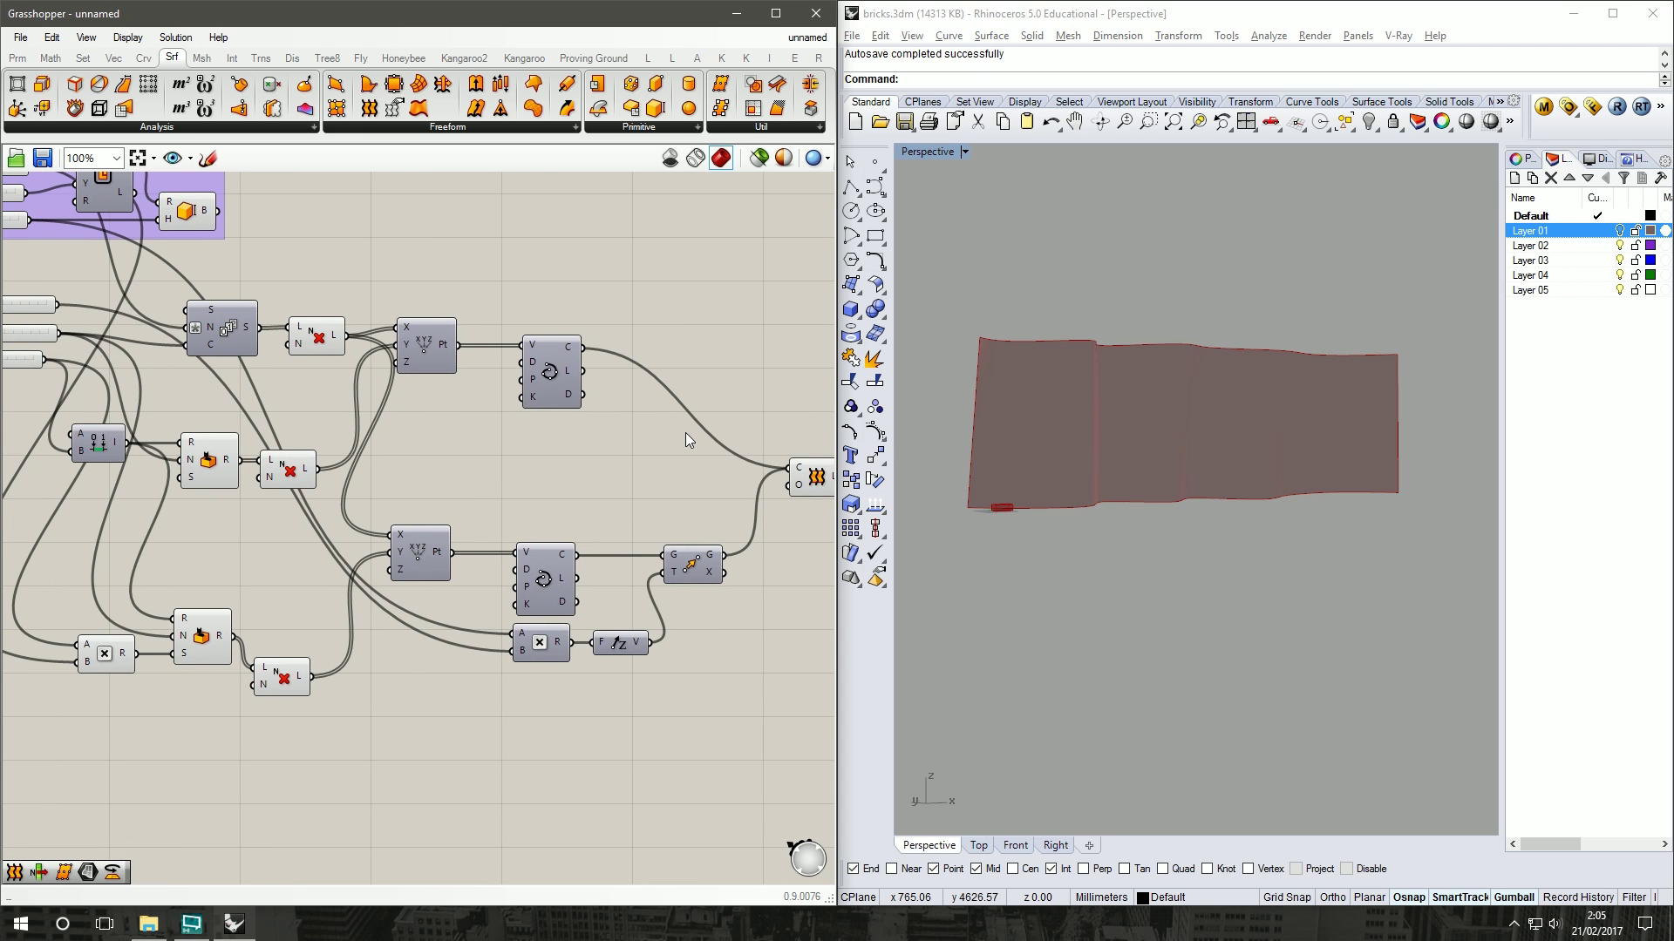
right_click_drag(725, 494, 598, 462)
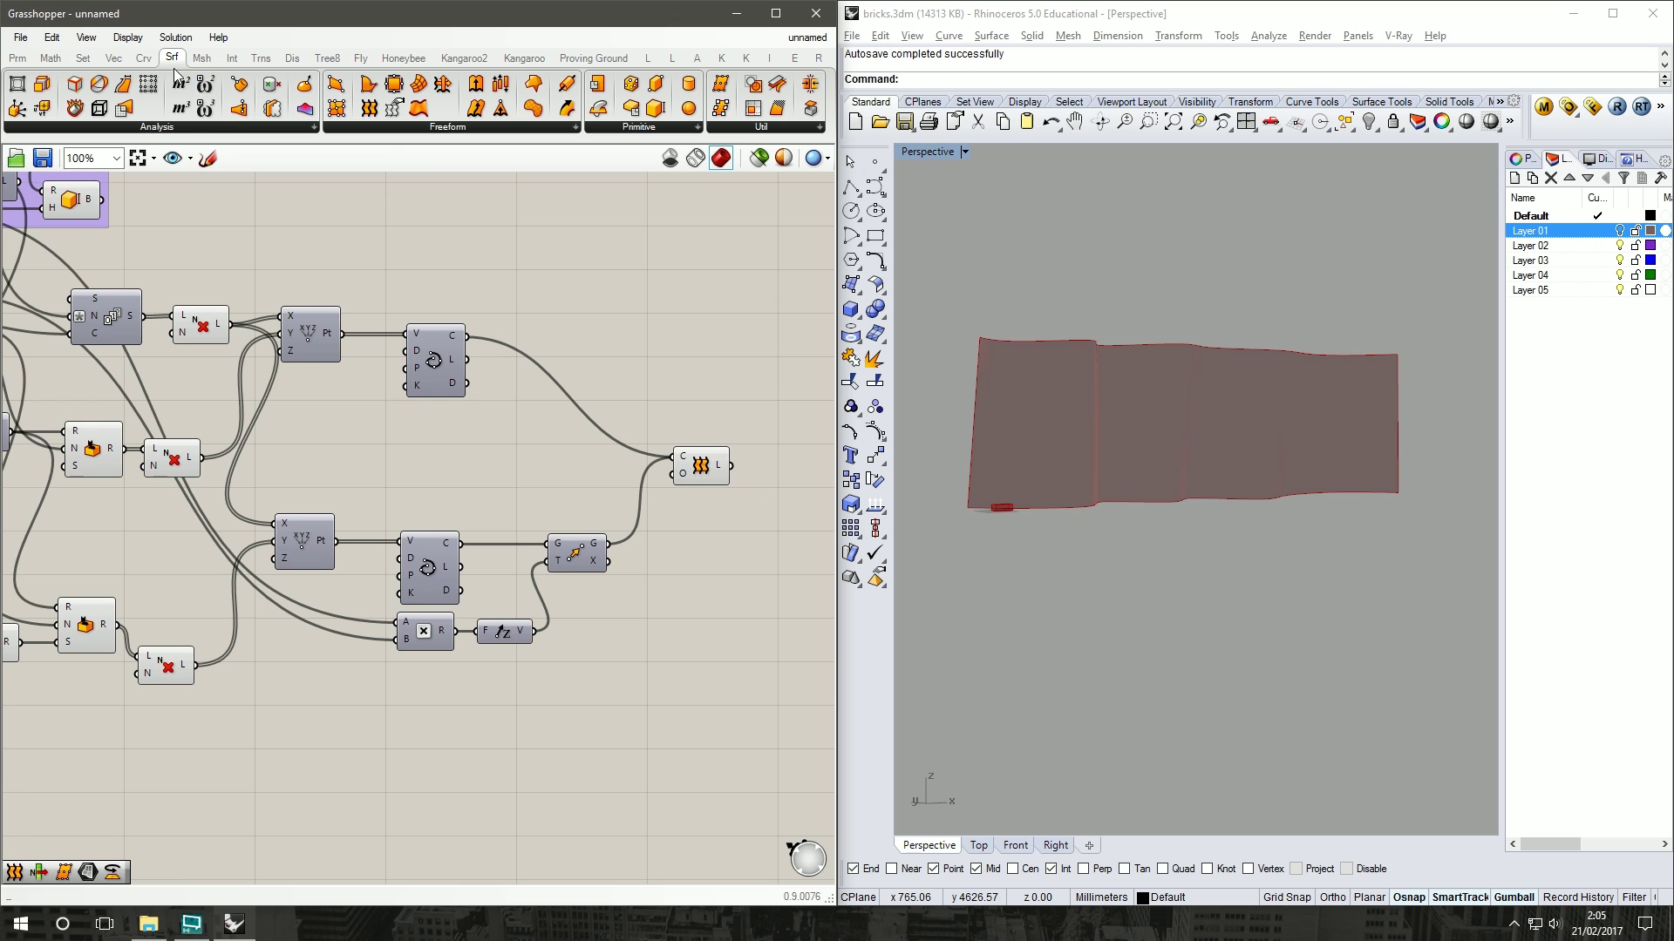
Step: Add a Mathematical Contour component fed by the lofted surface
left_click(236, 59)
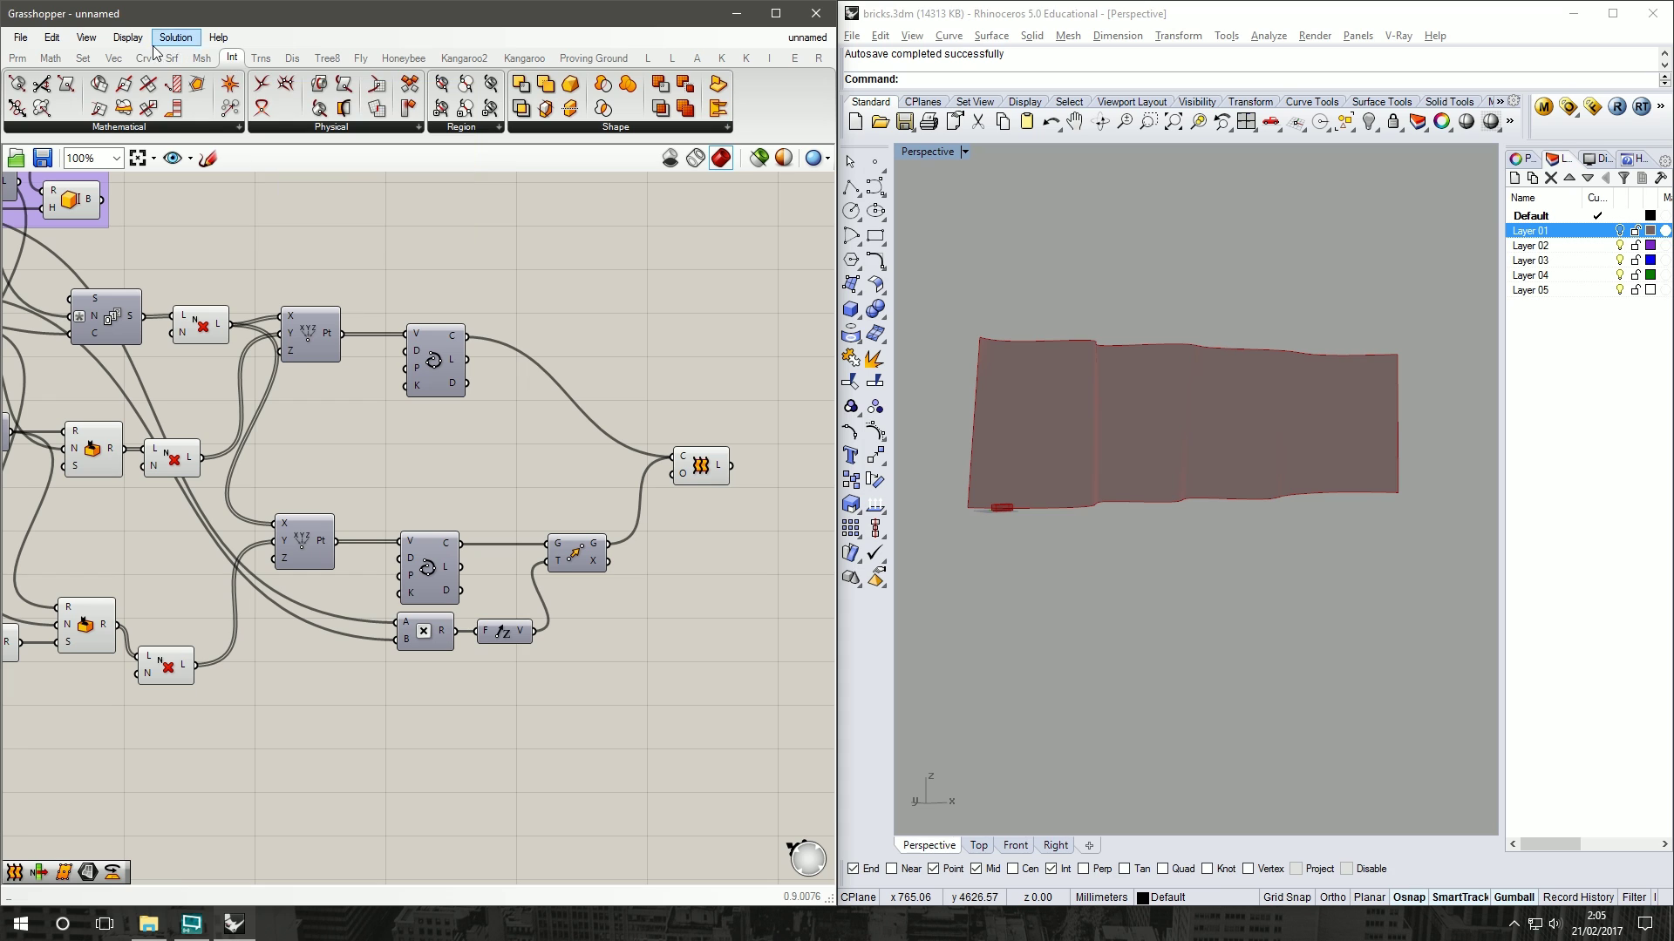
left_click(157, 127)
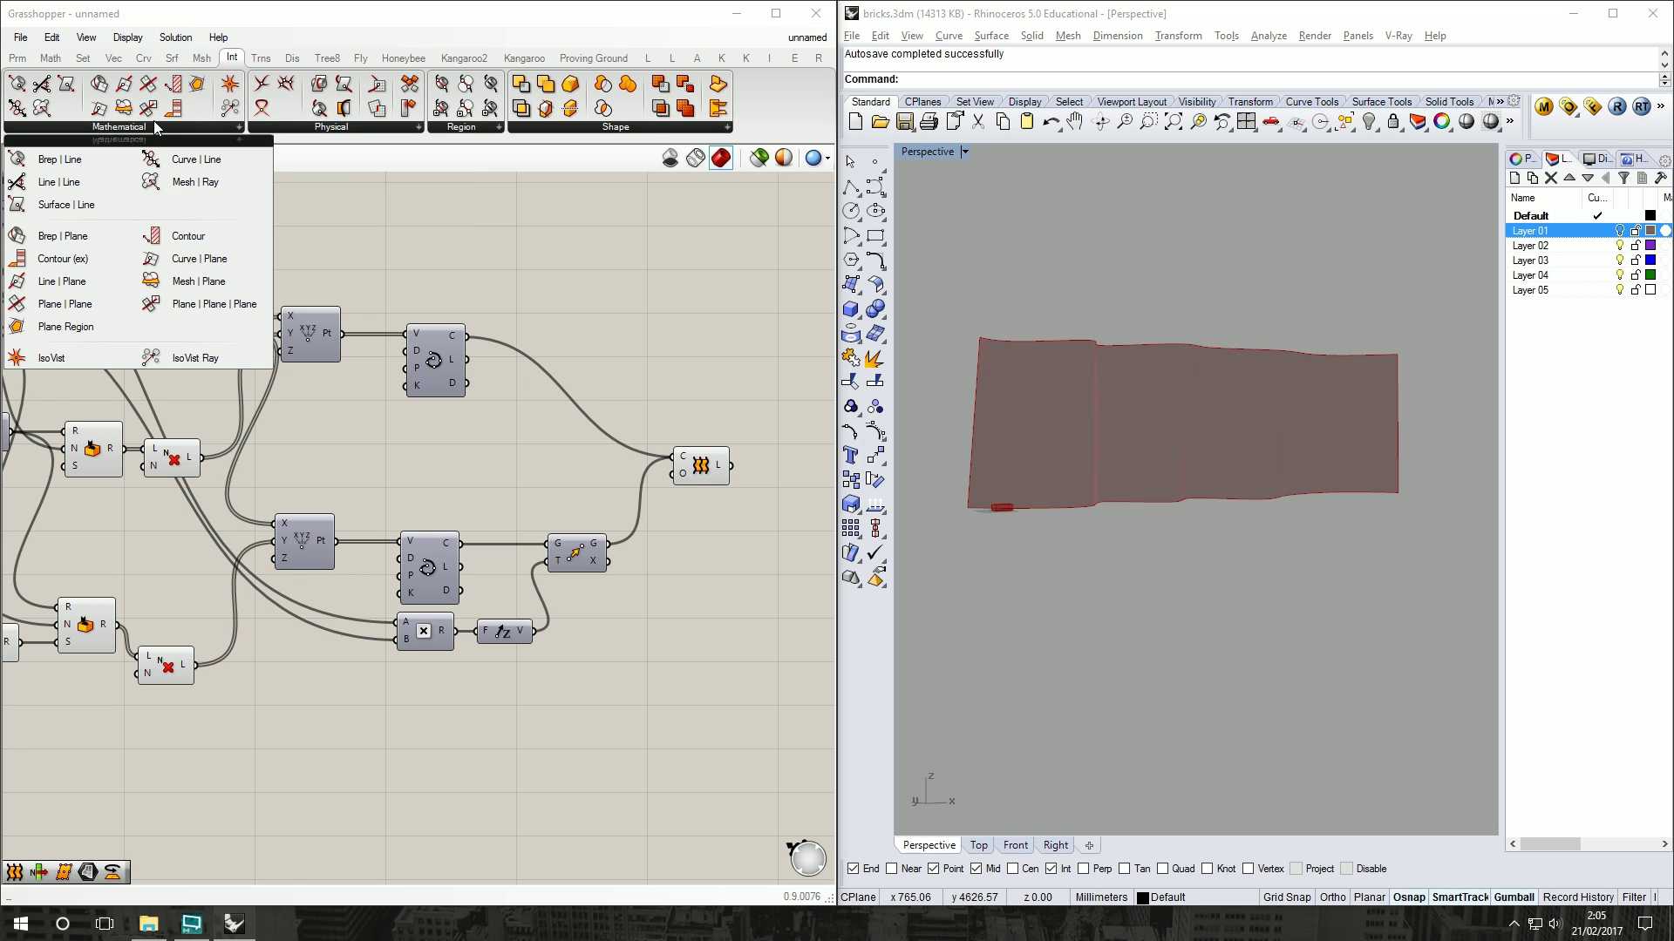
left_click(178, 239)
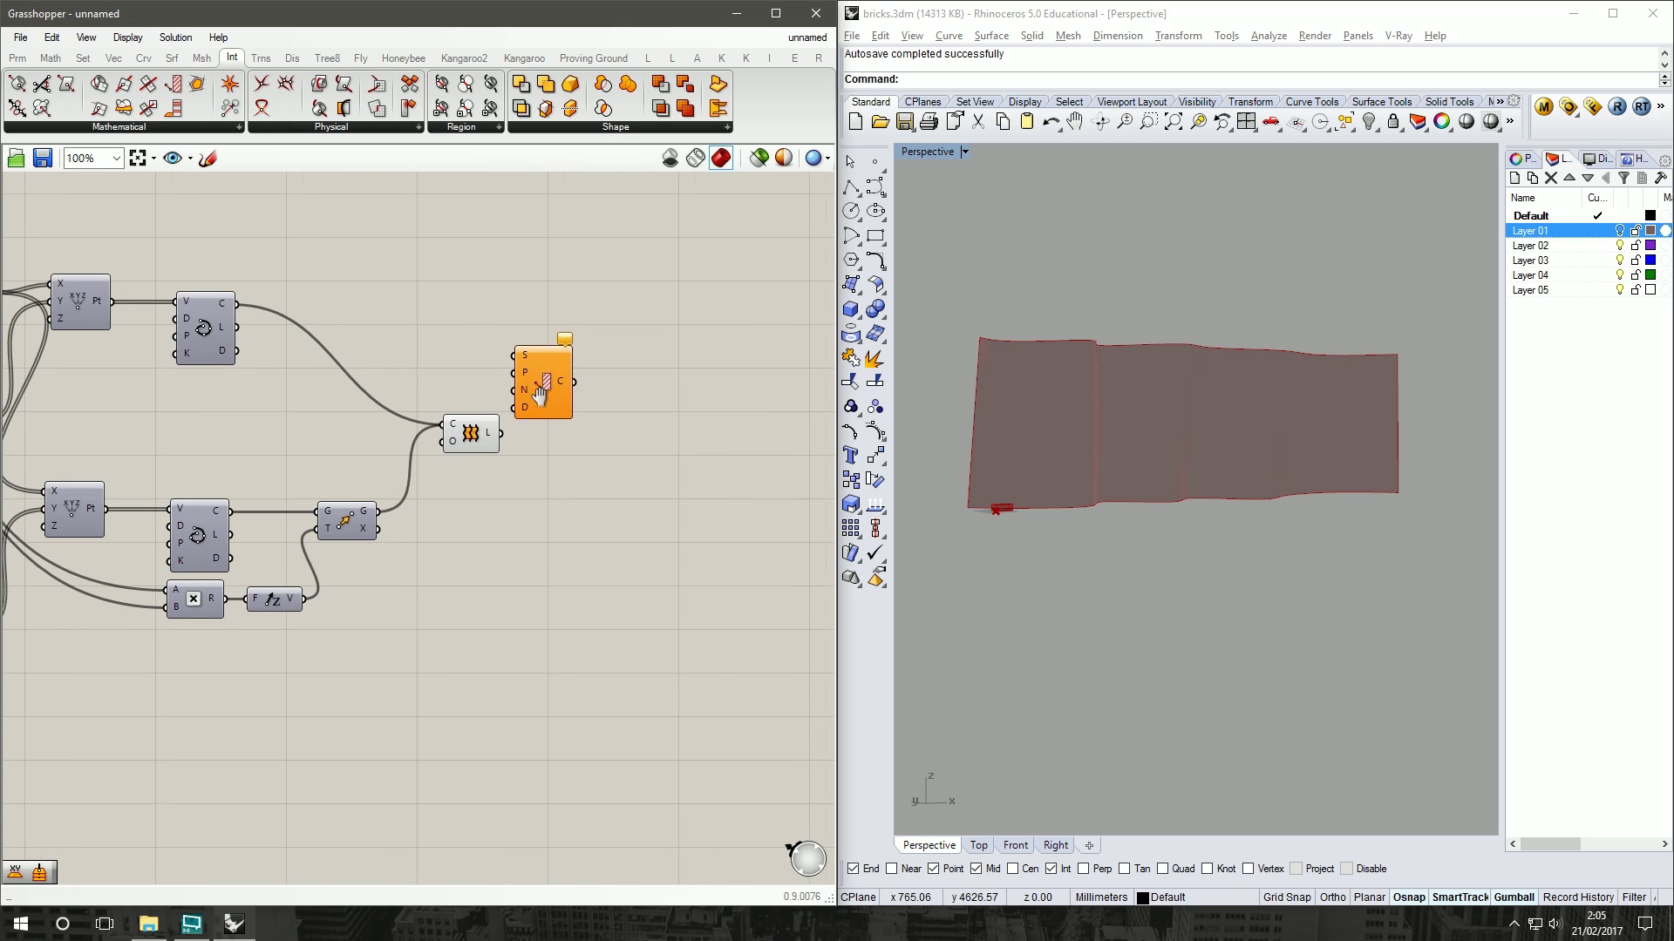
left_click(598, 390)
left_click_drag(499, 433, 599, 441)
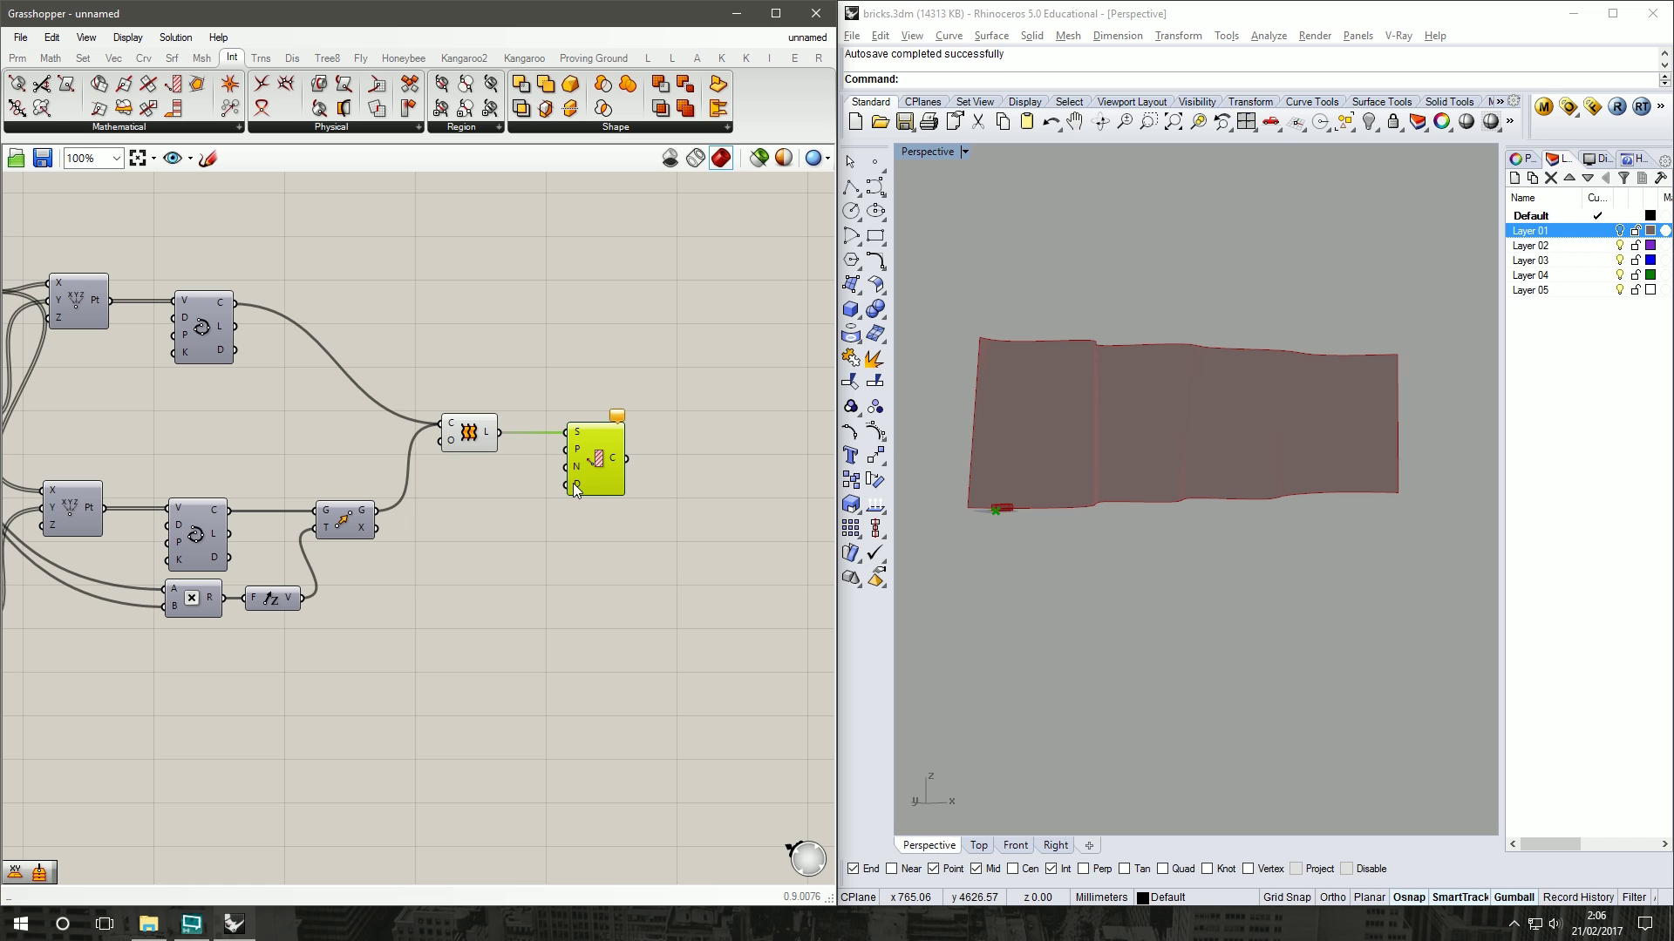
Step: Set the contour spacing from the Height slider
scroll(395, 352, "down", 2)
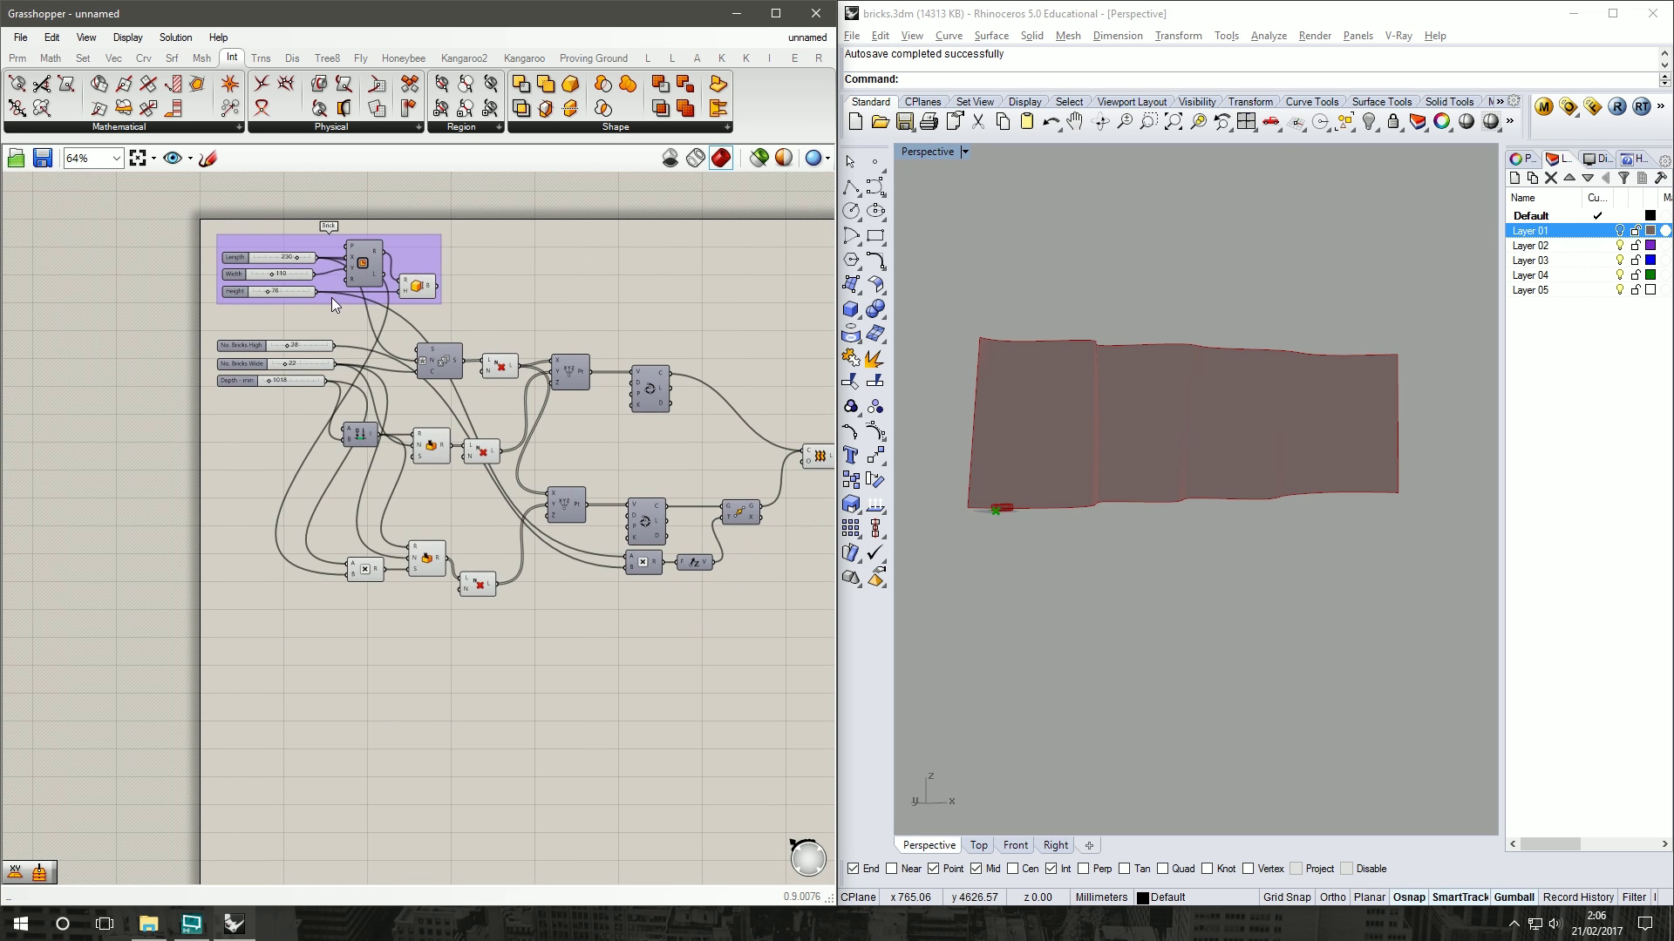
left_click_drag(318, 293, 870, 376)
left_click_drag(706, 434, 754, 497)
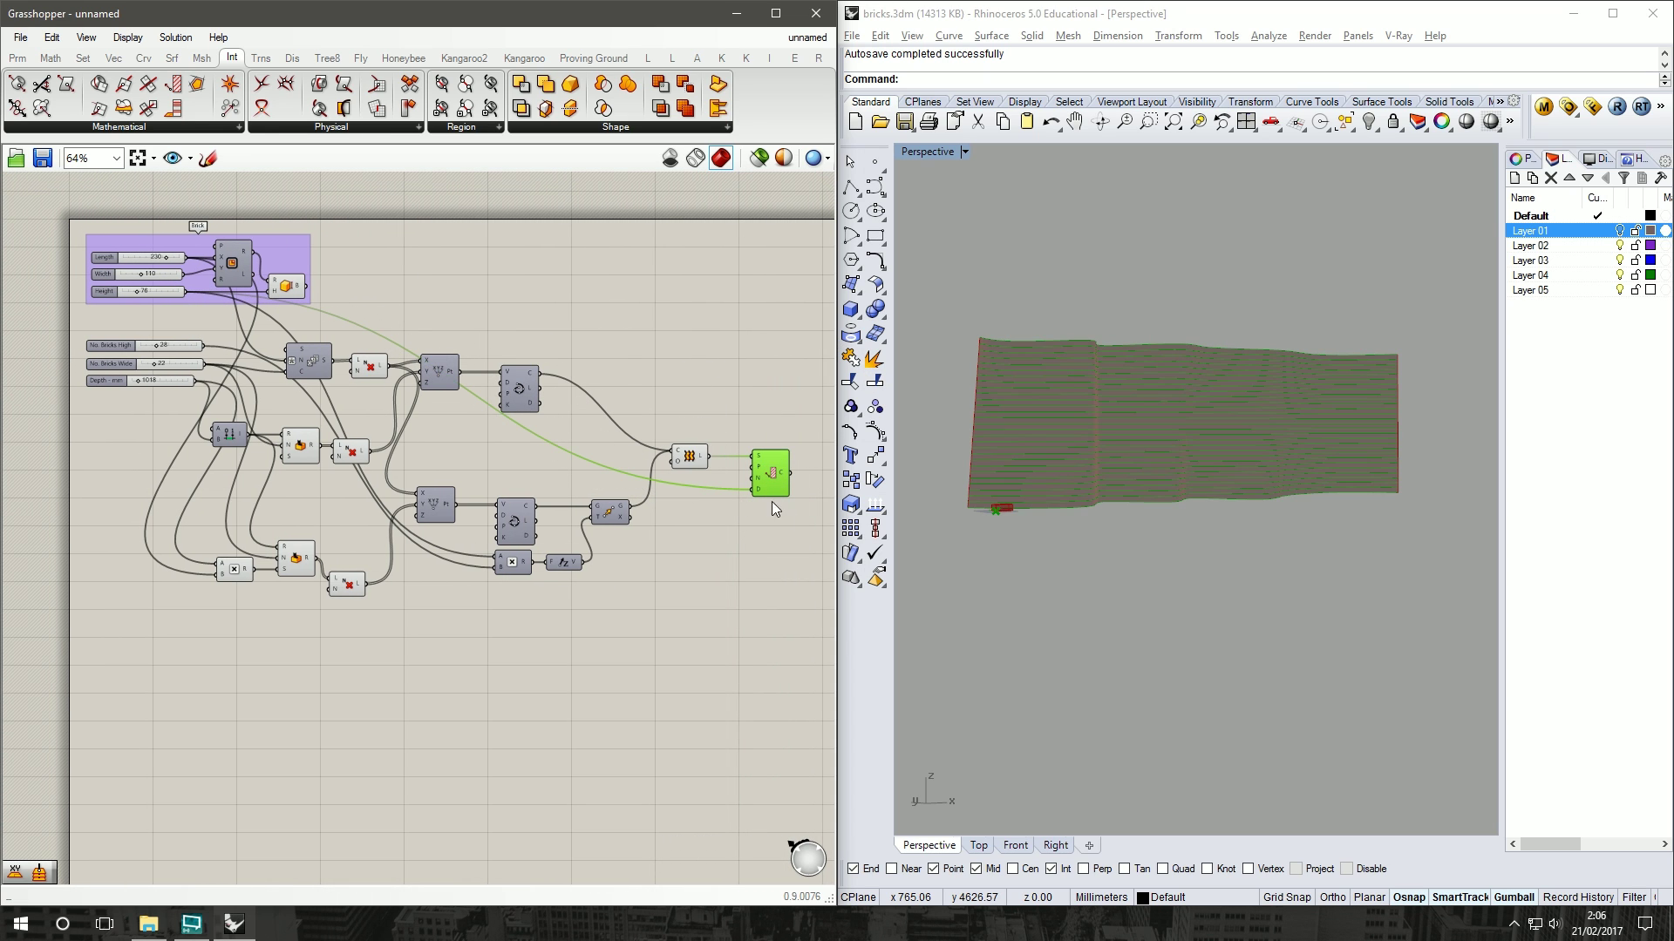
scroll(777, 489, "up", 4)
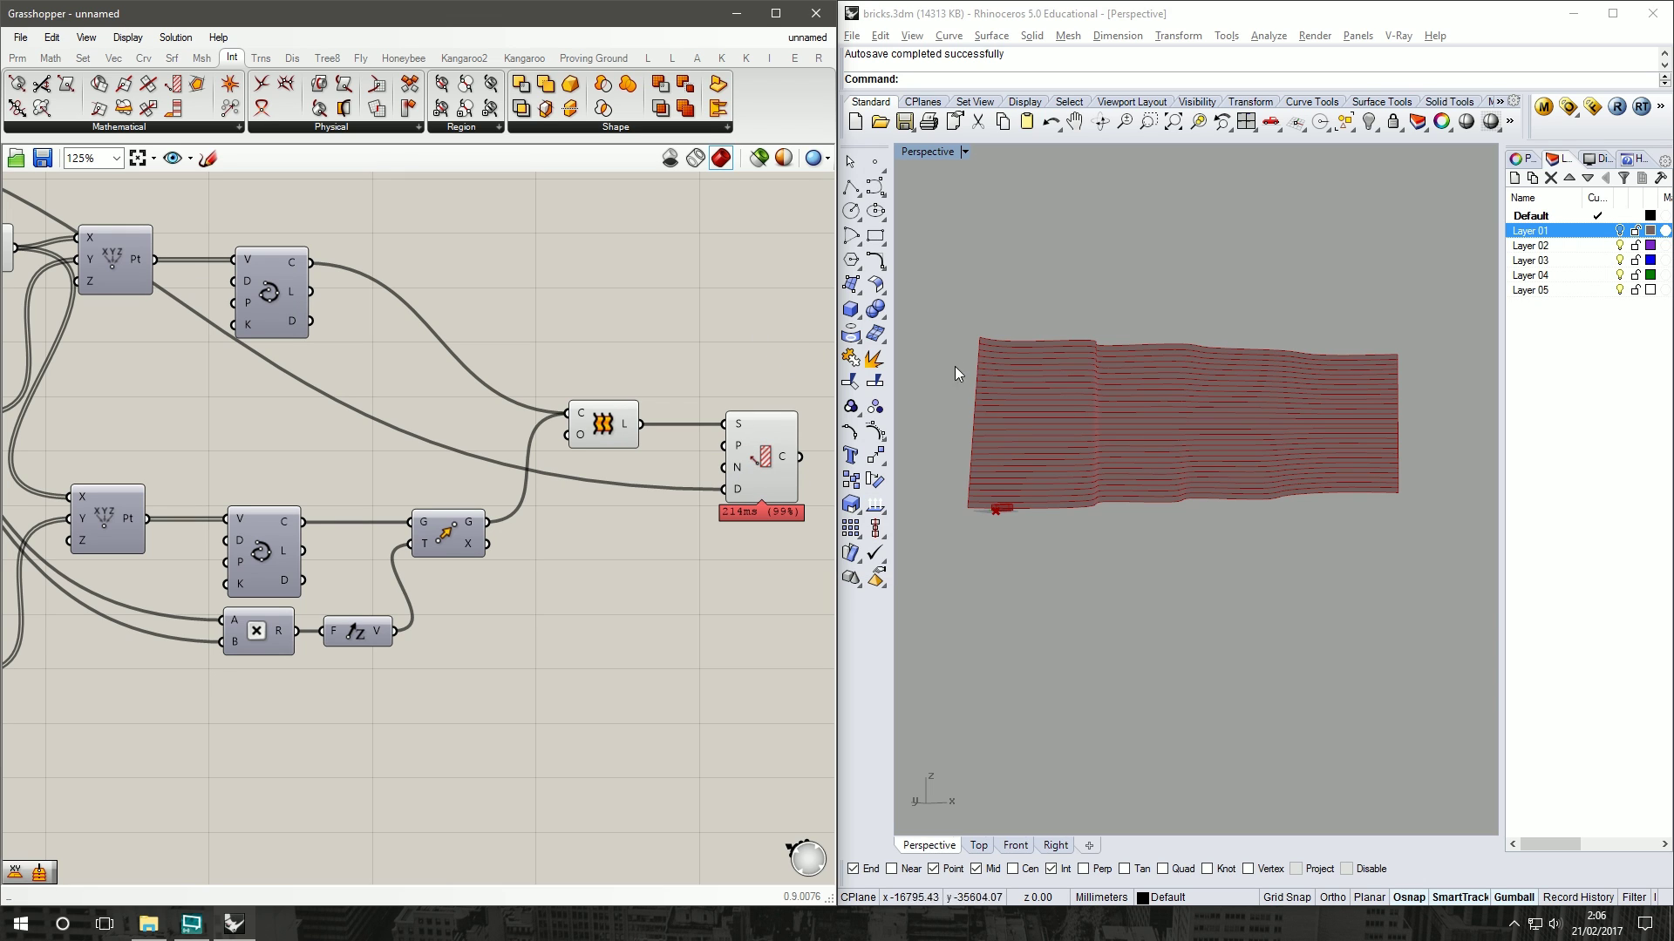
right_click_drag(745, 423, 708, 434)
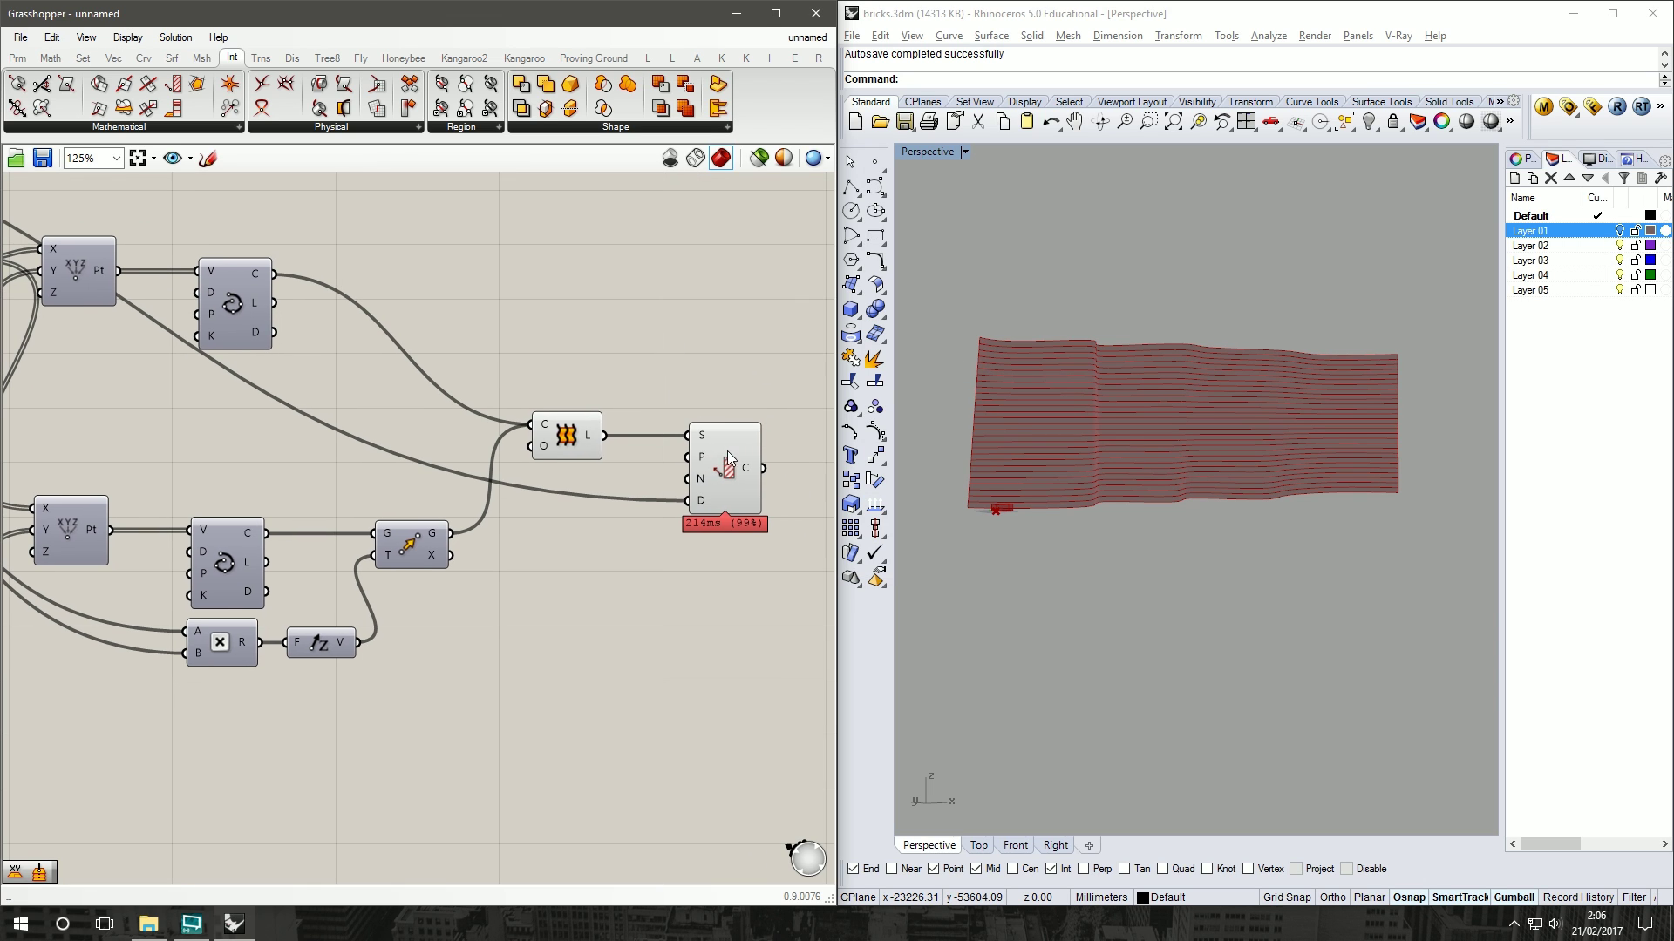
left_click_drag(727, 452, 704, 455)
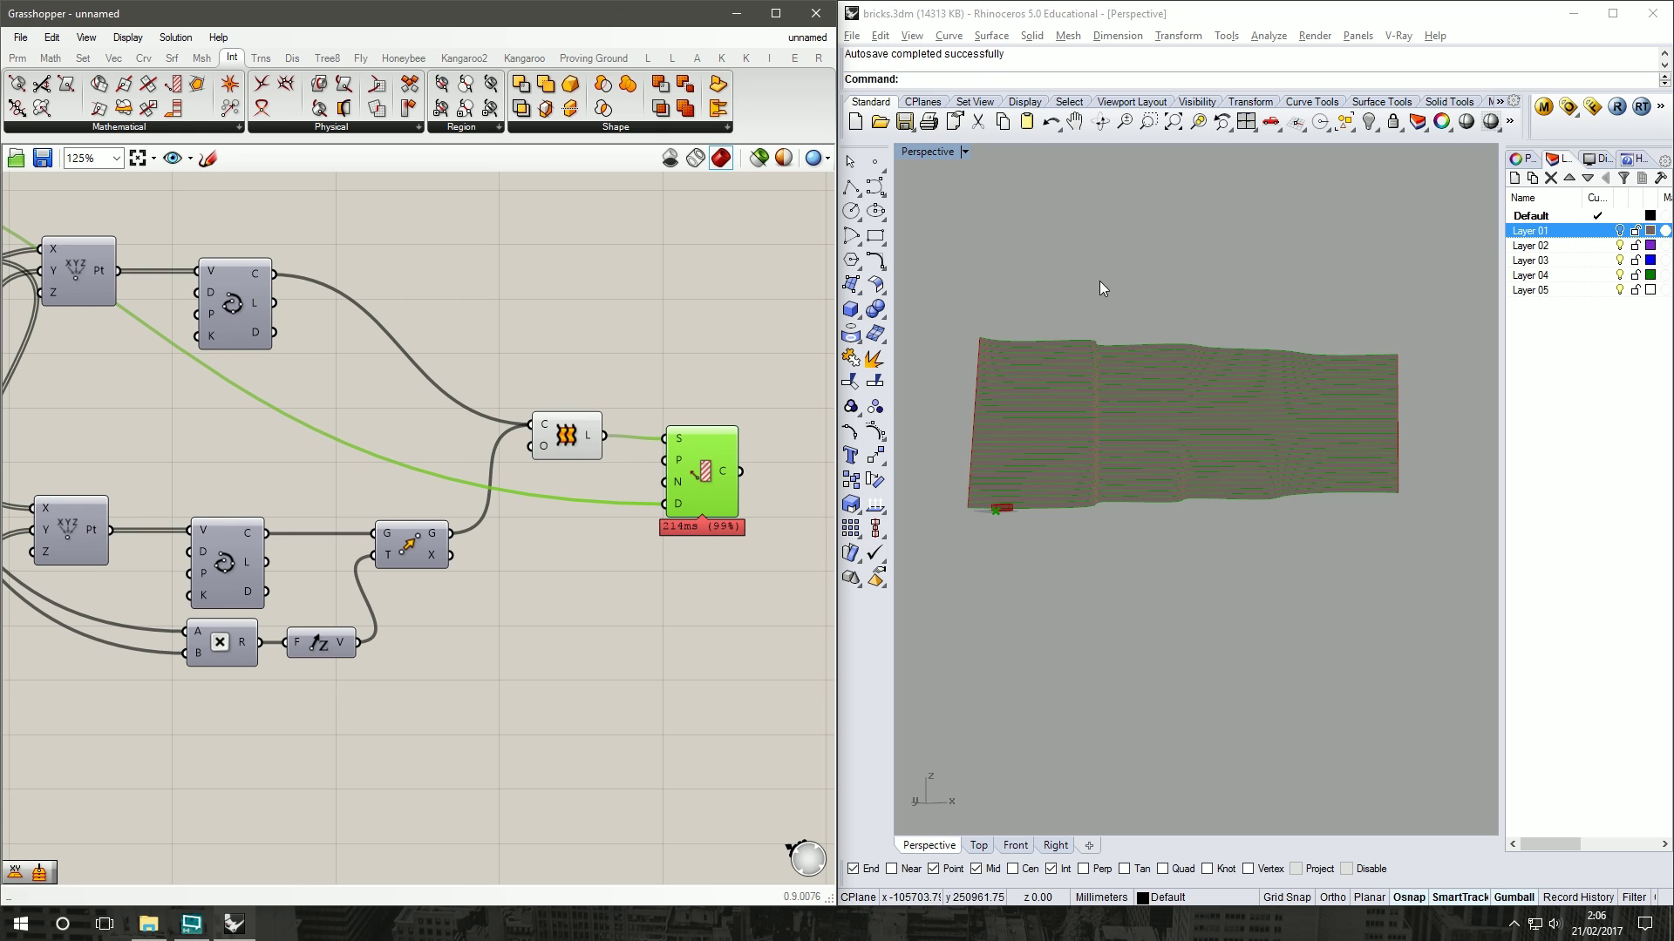
right_click_drag(614, 422, 572, 436)
Step: Turn off the Loft preview so only the contour lines show in Rhino
left_click(528, 444)
right_click(526, 441)
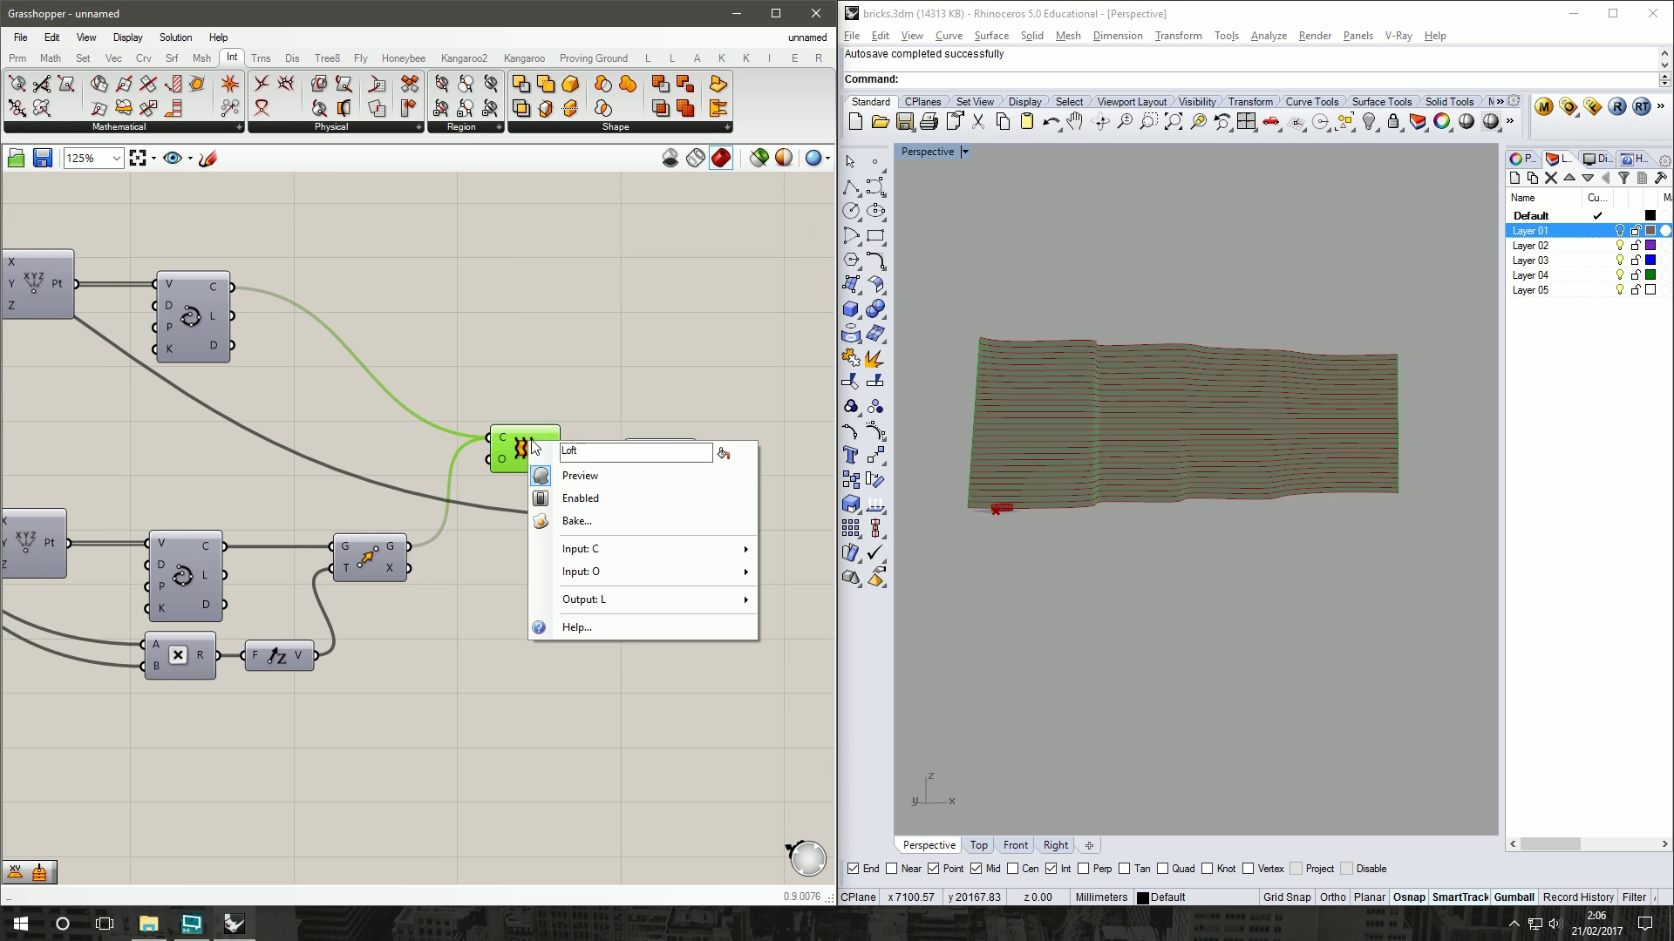
left_click(593, 473)
left_click(708, 536)
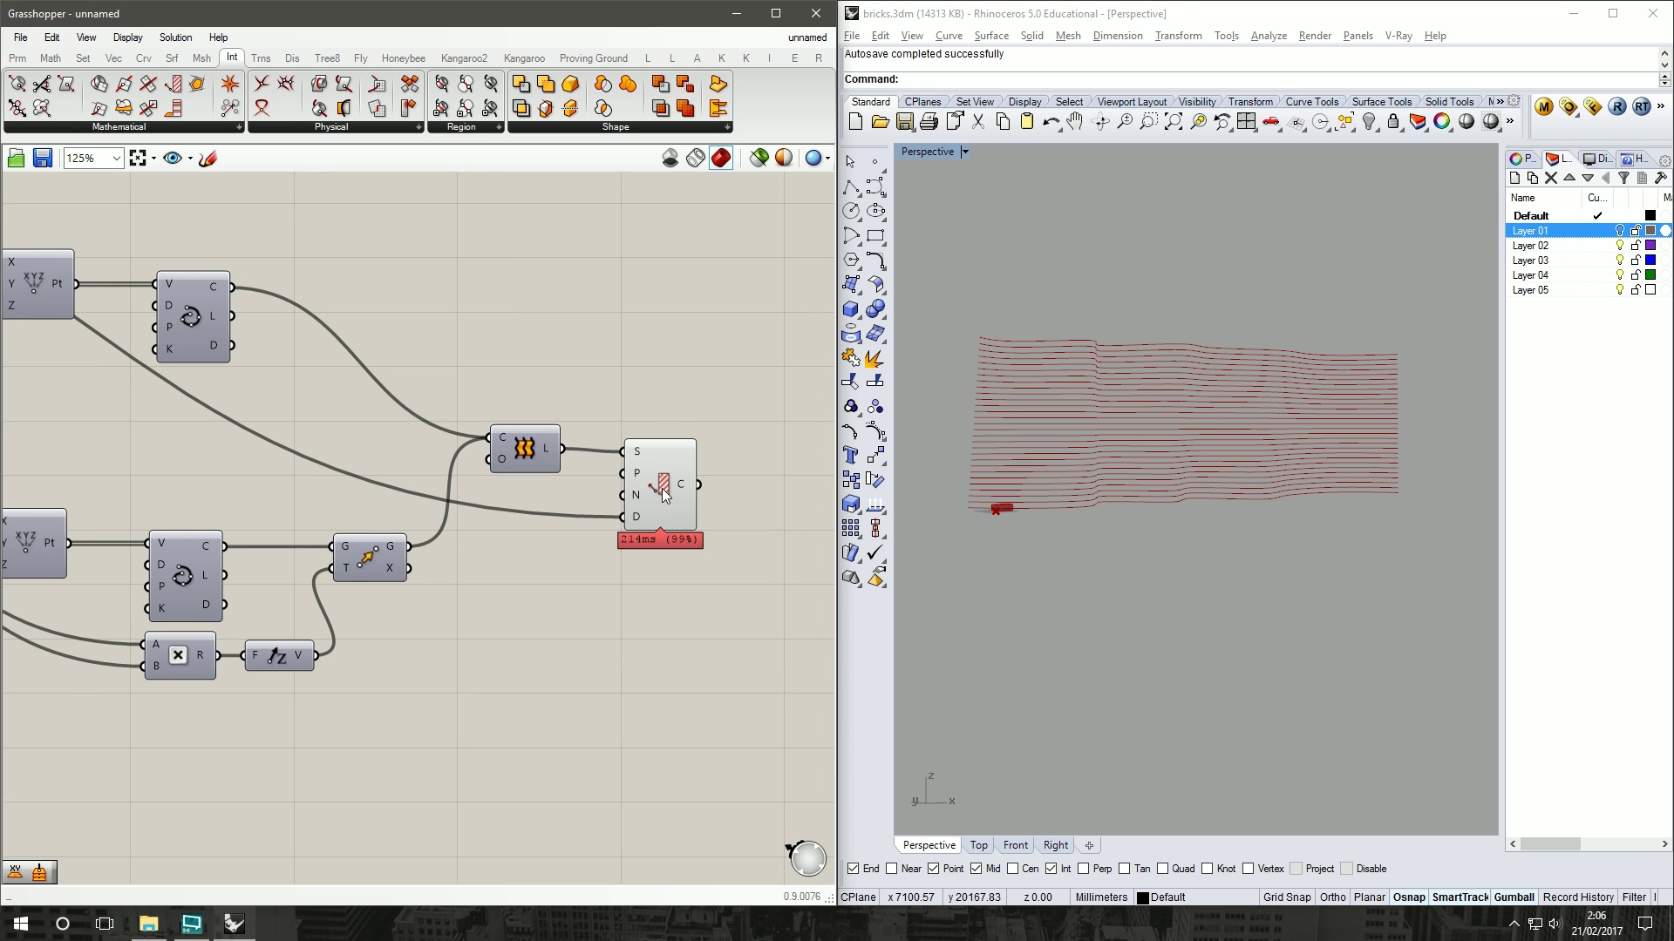
left_click_drag(662, 495, 663, 491)
left_click(707, 373)
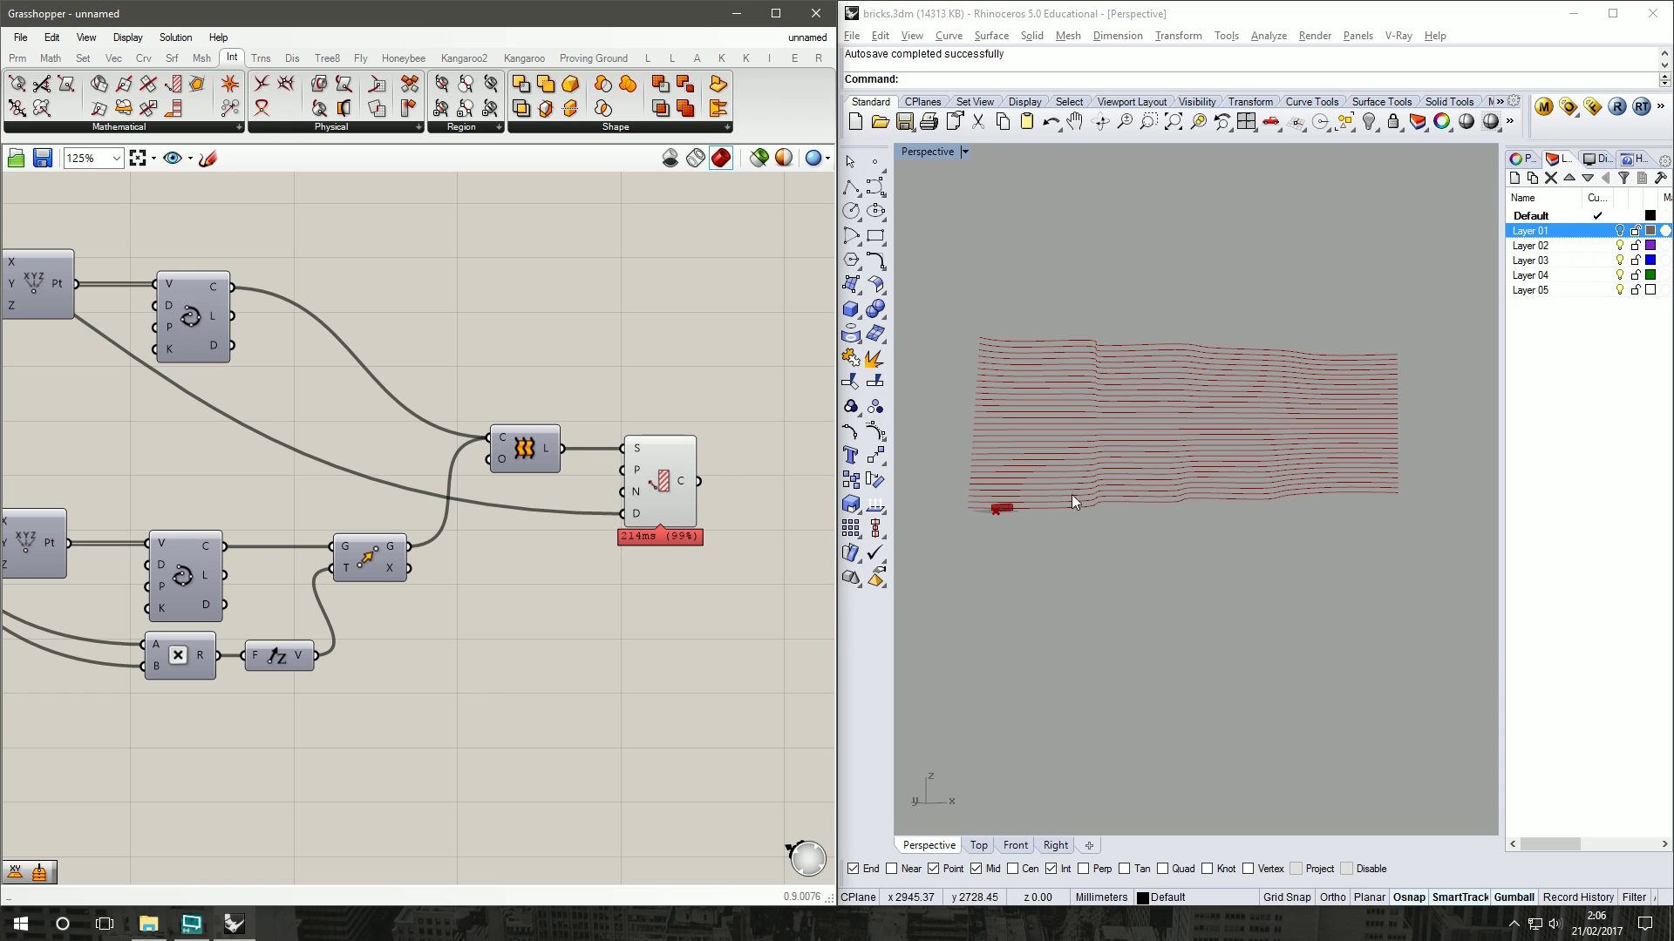
right_click_drag(1179, 496, 947, 584)
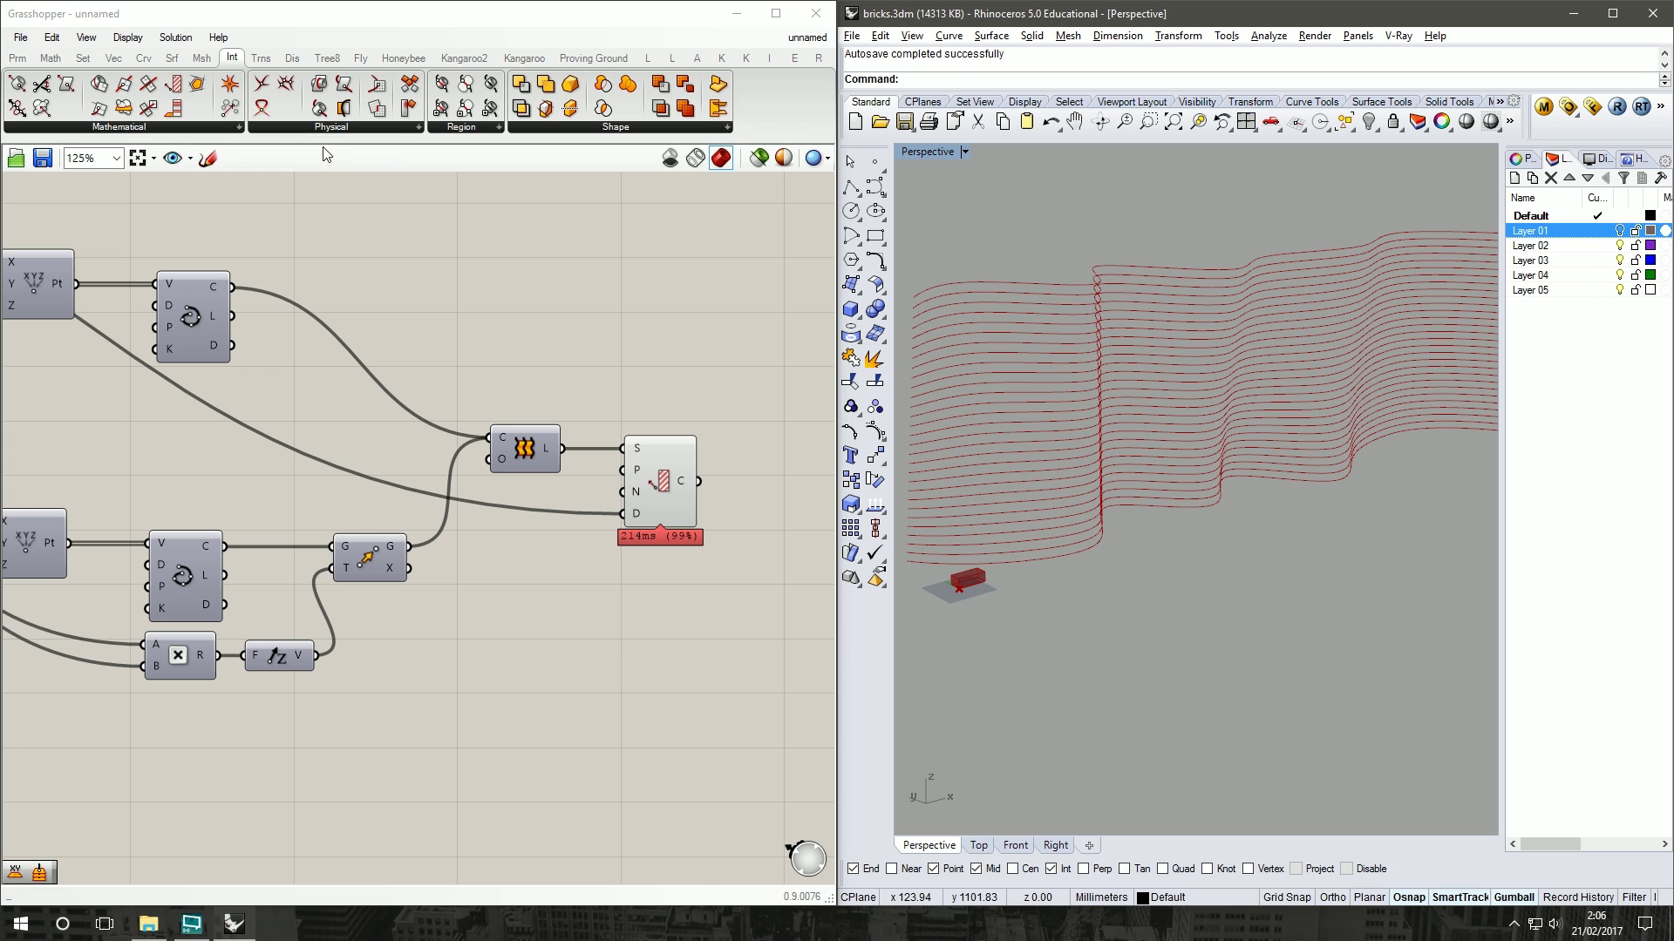
Step: Add a Horizontal Frames component and feed the divided curves into its C input
left_click(144, 58)
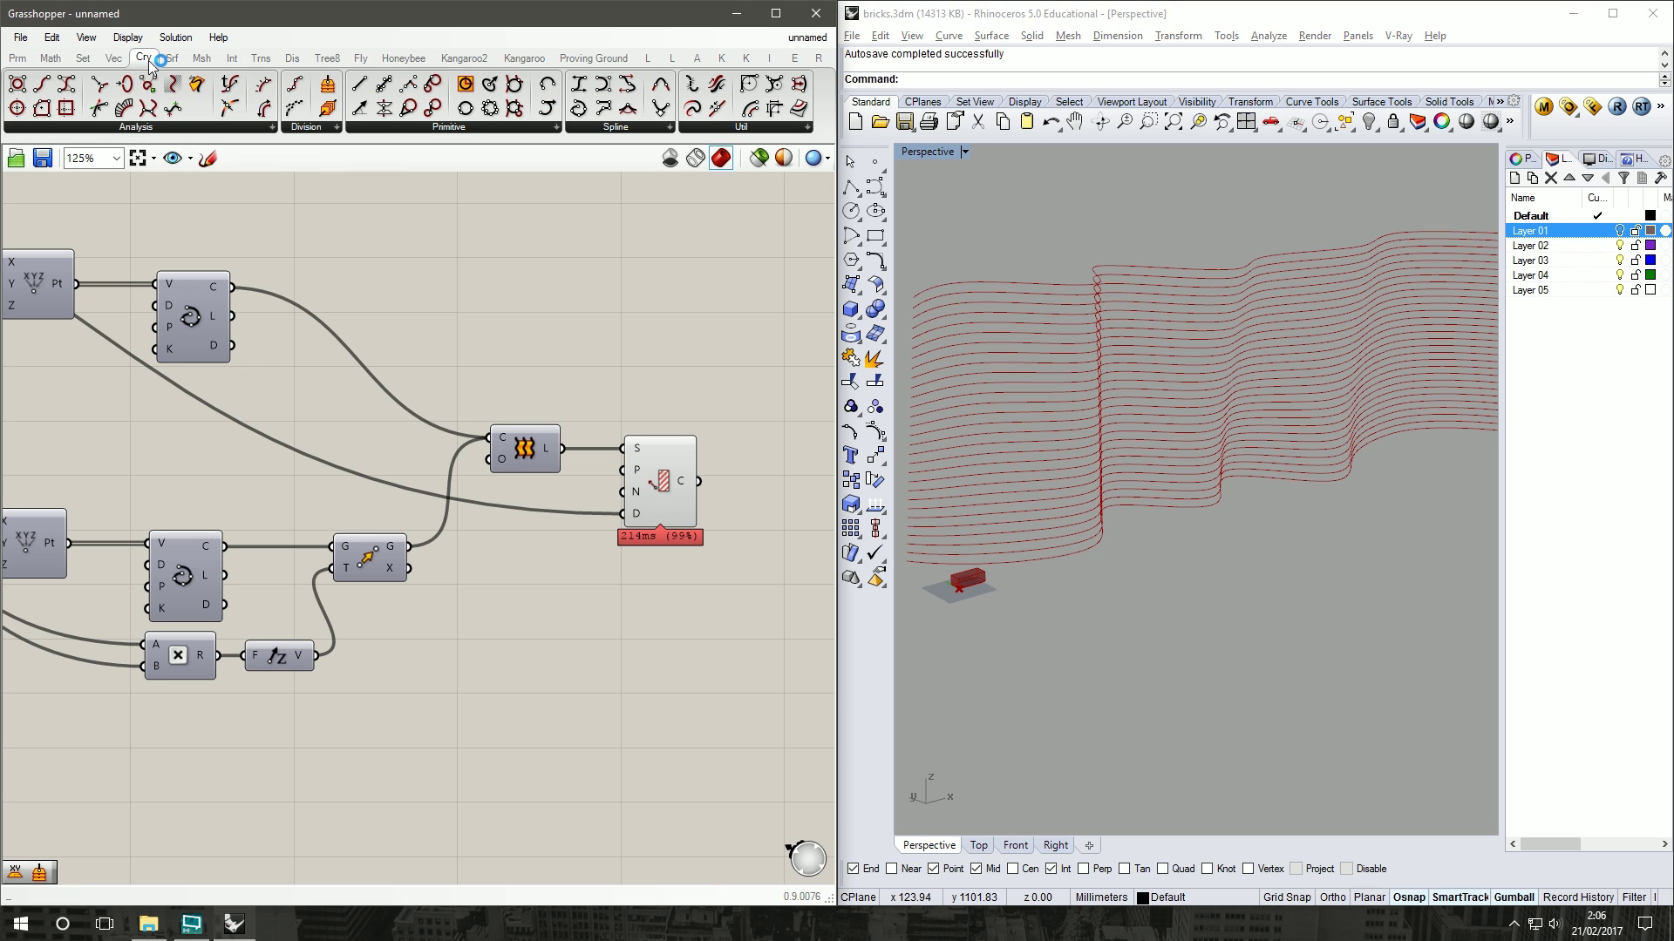
left_click(299, 127)
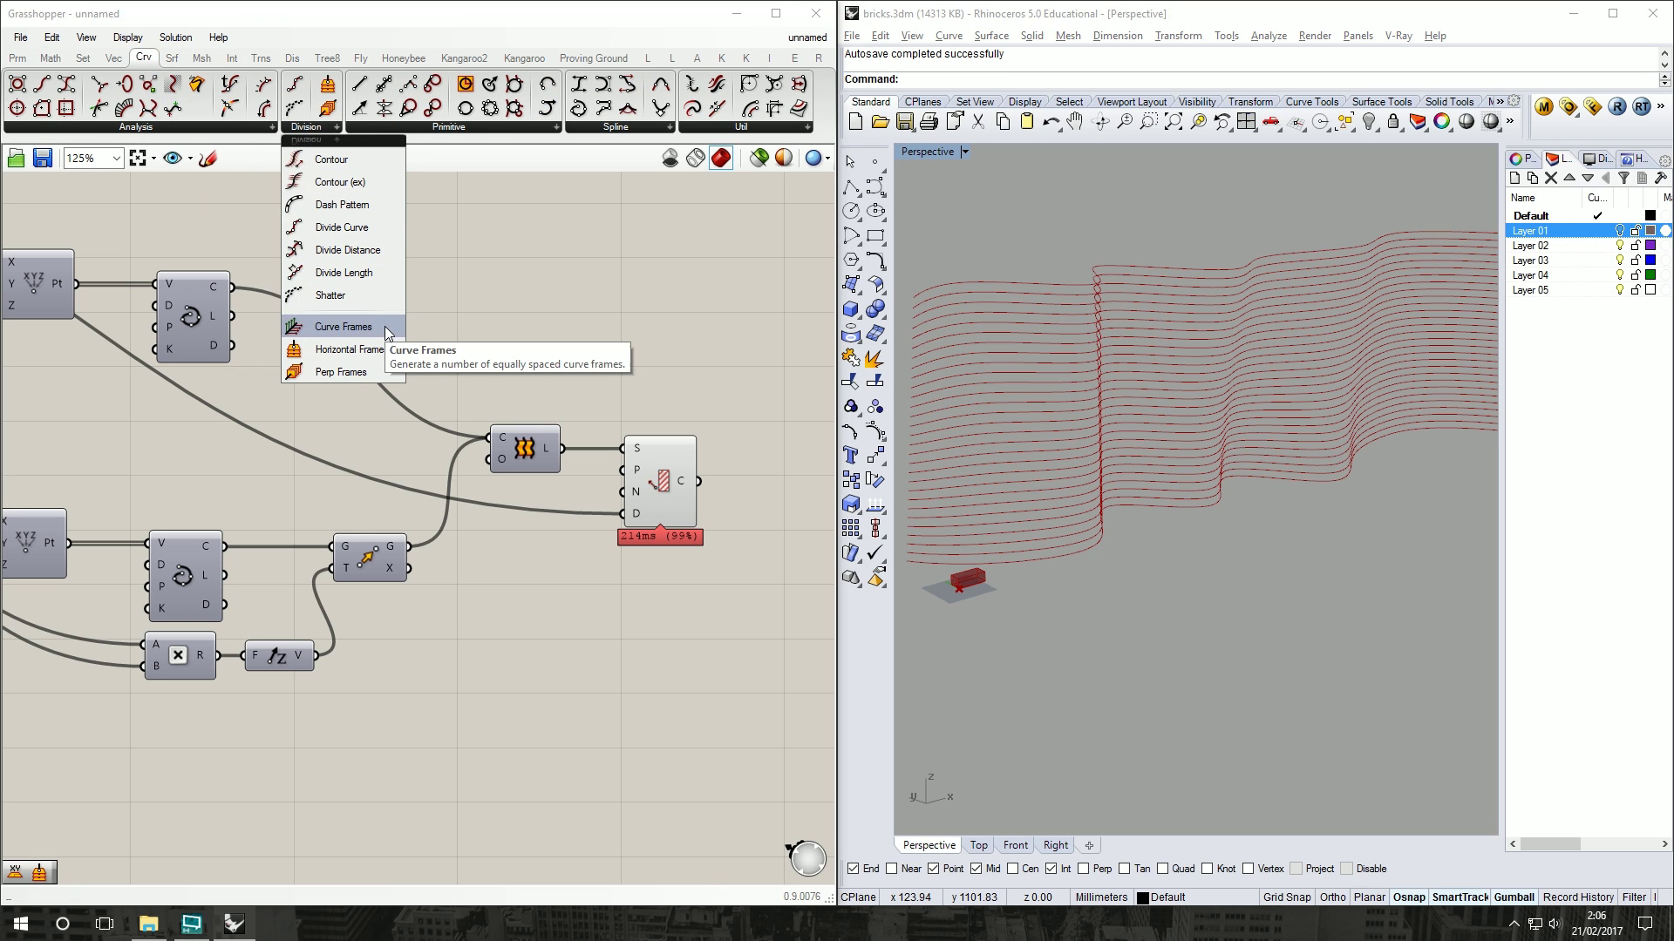
left_click_drag(380, 341, 797, 499)
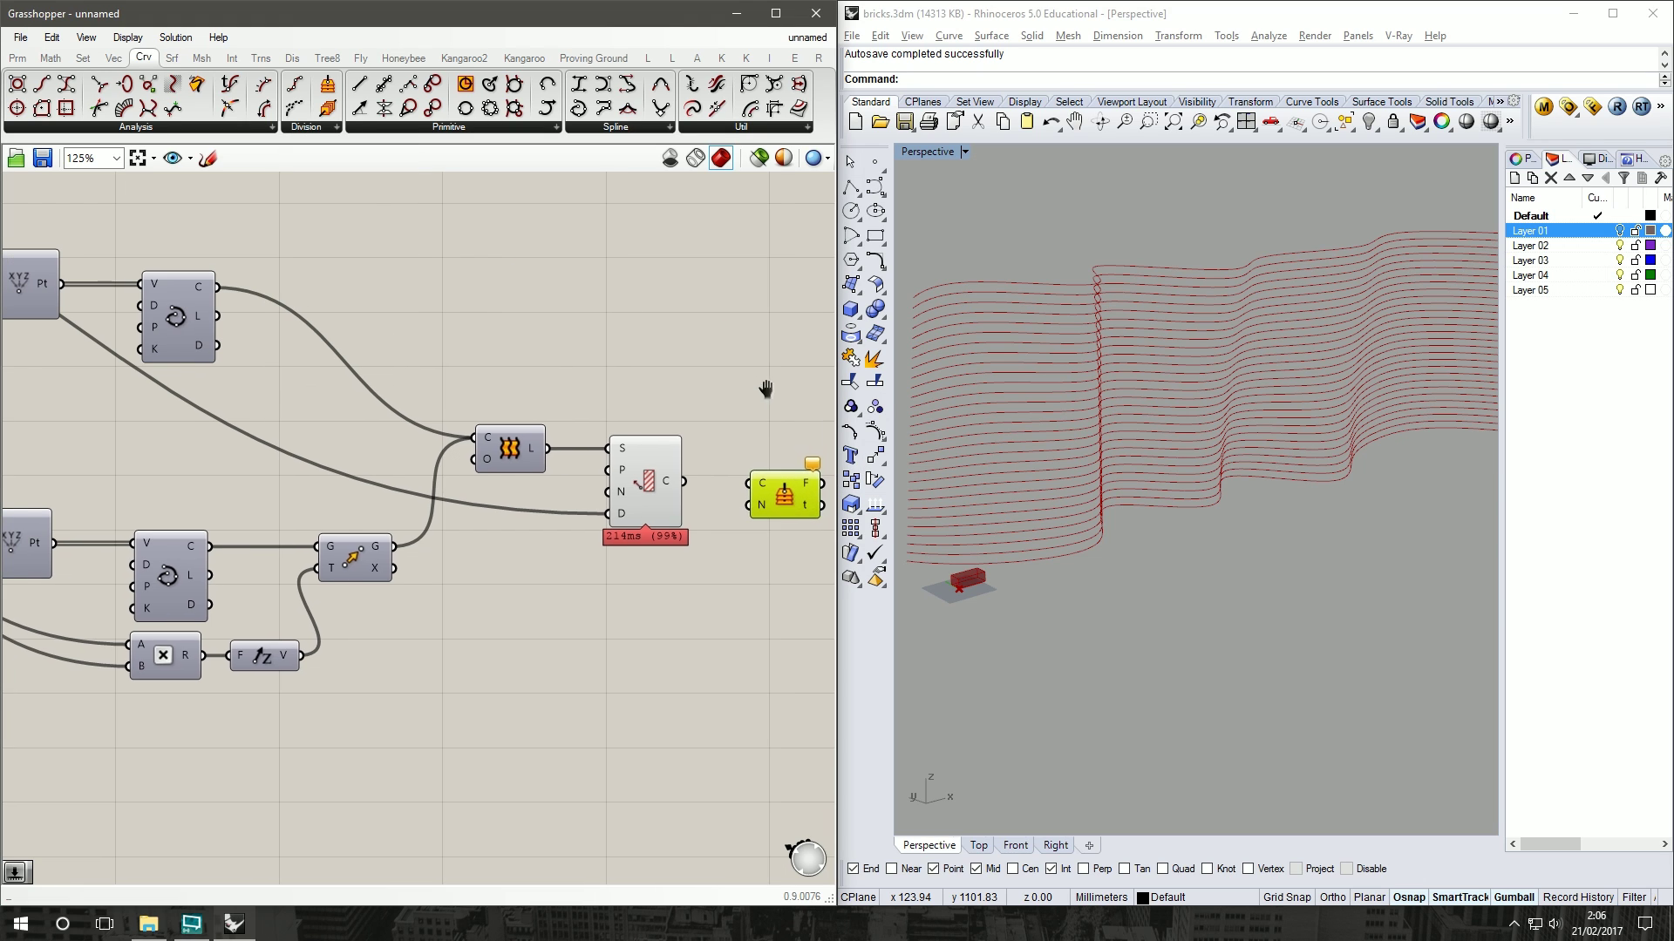
right_click_drag(765, 389, 555, 350)
left_click_drag(476, 447, 571, 454)
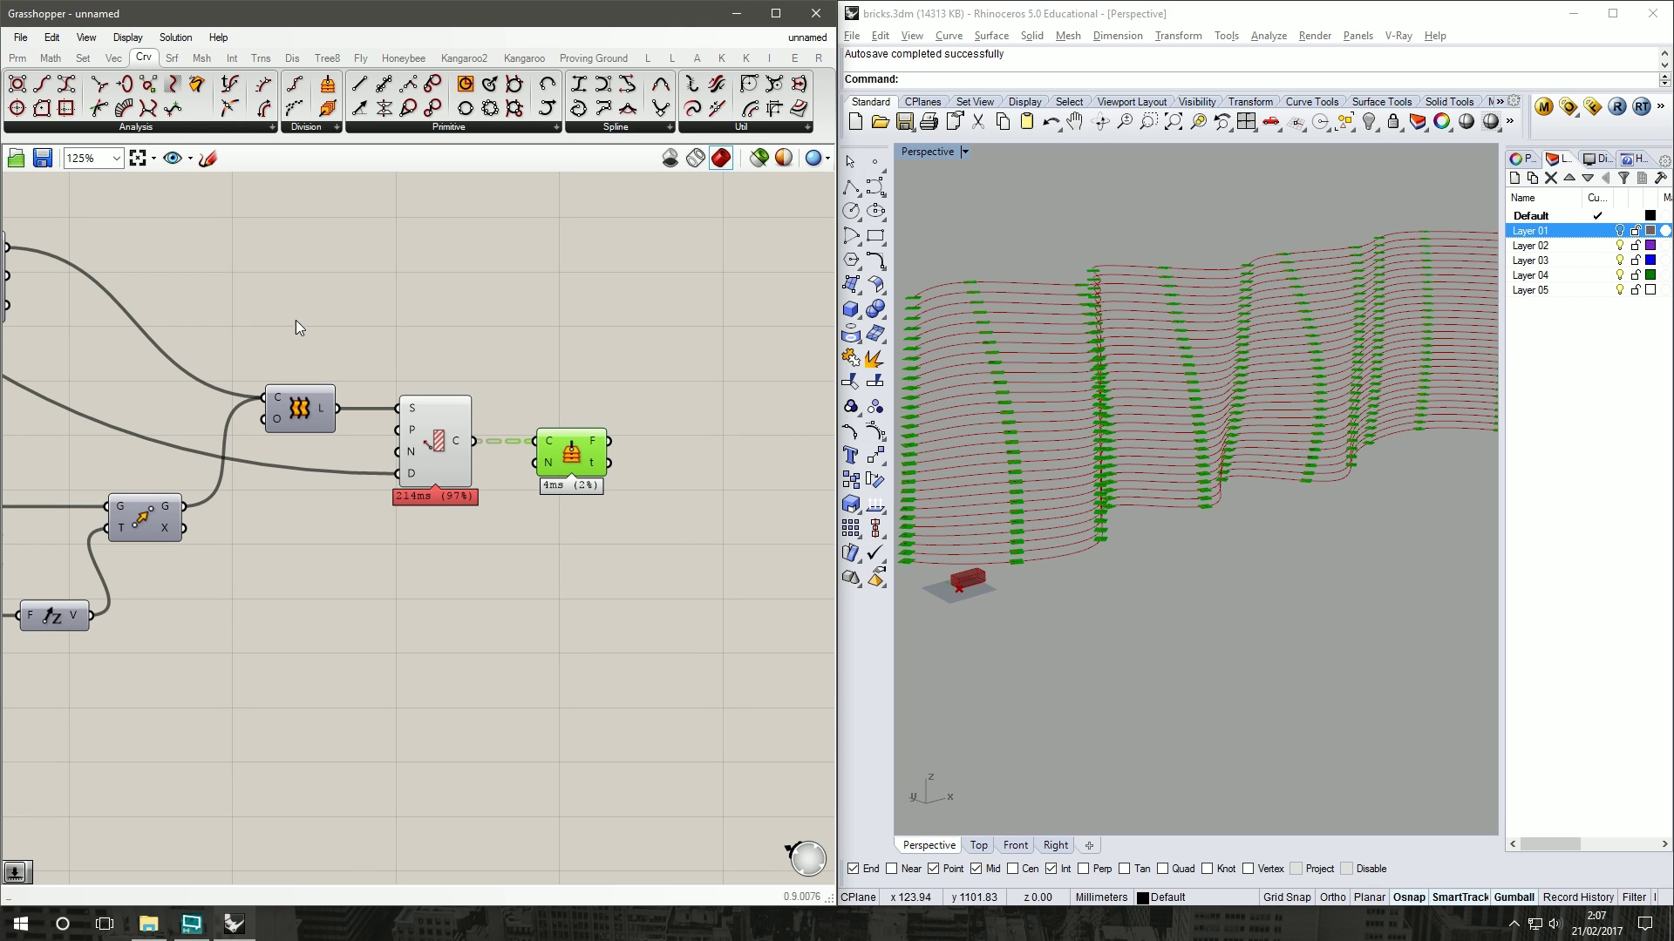
Step: Wire the No. Bricks Wide slider and preview the four-input component's result
right_click_drag(295, 321, 442, 296)
scroll(442, 296, "down", 2)
right_click_drag(297, 261, 452, 274)
scroll(437, 290, "down", 1)
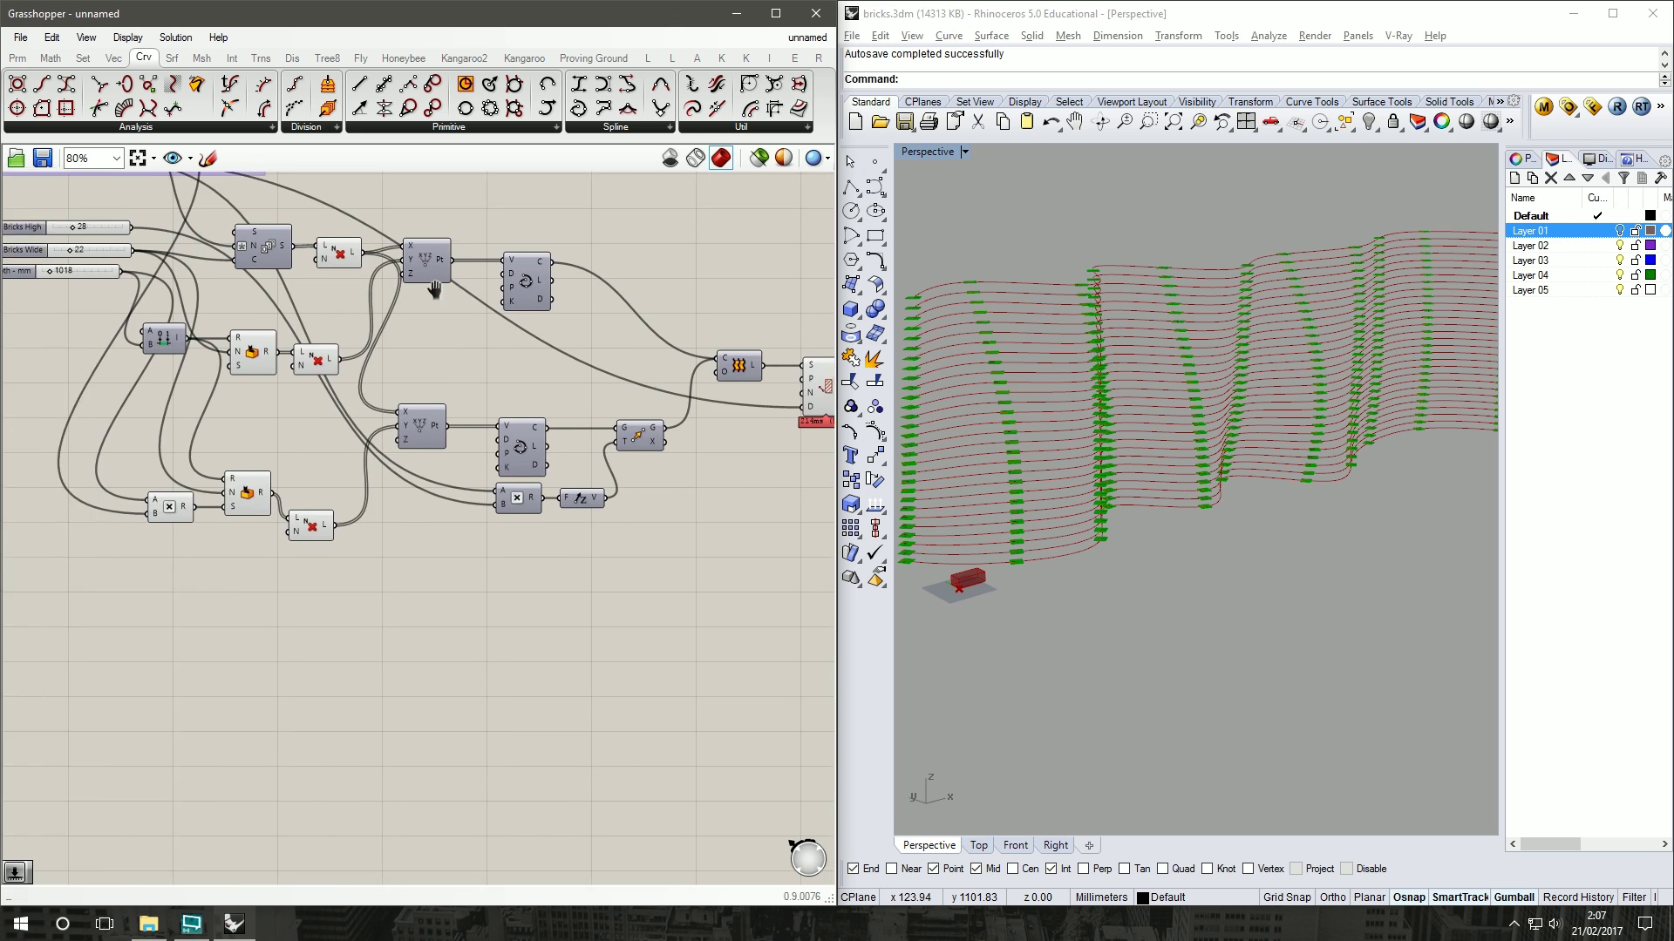
mouse_move(228, 269)
right_mouse_down()
mouse_move(338, 281)
mouse_move(203, 272)
right_mouse_up()
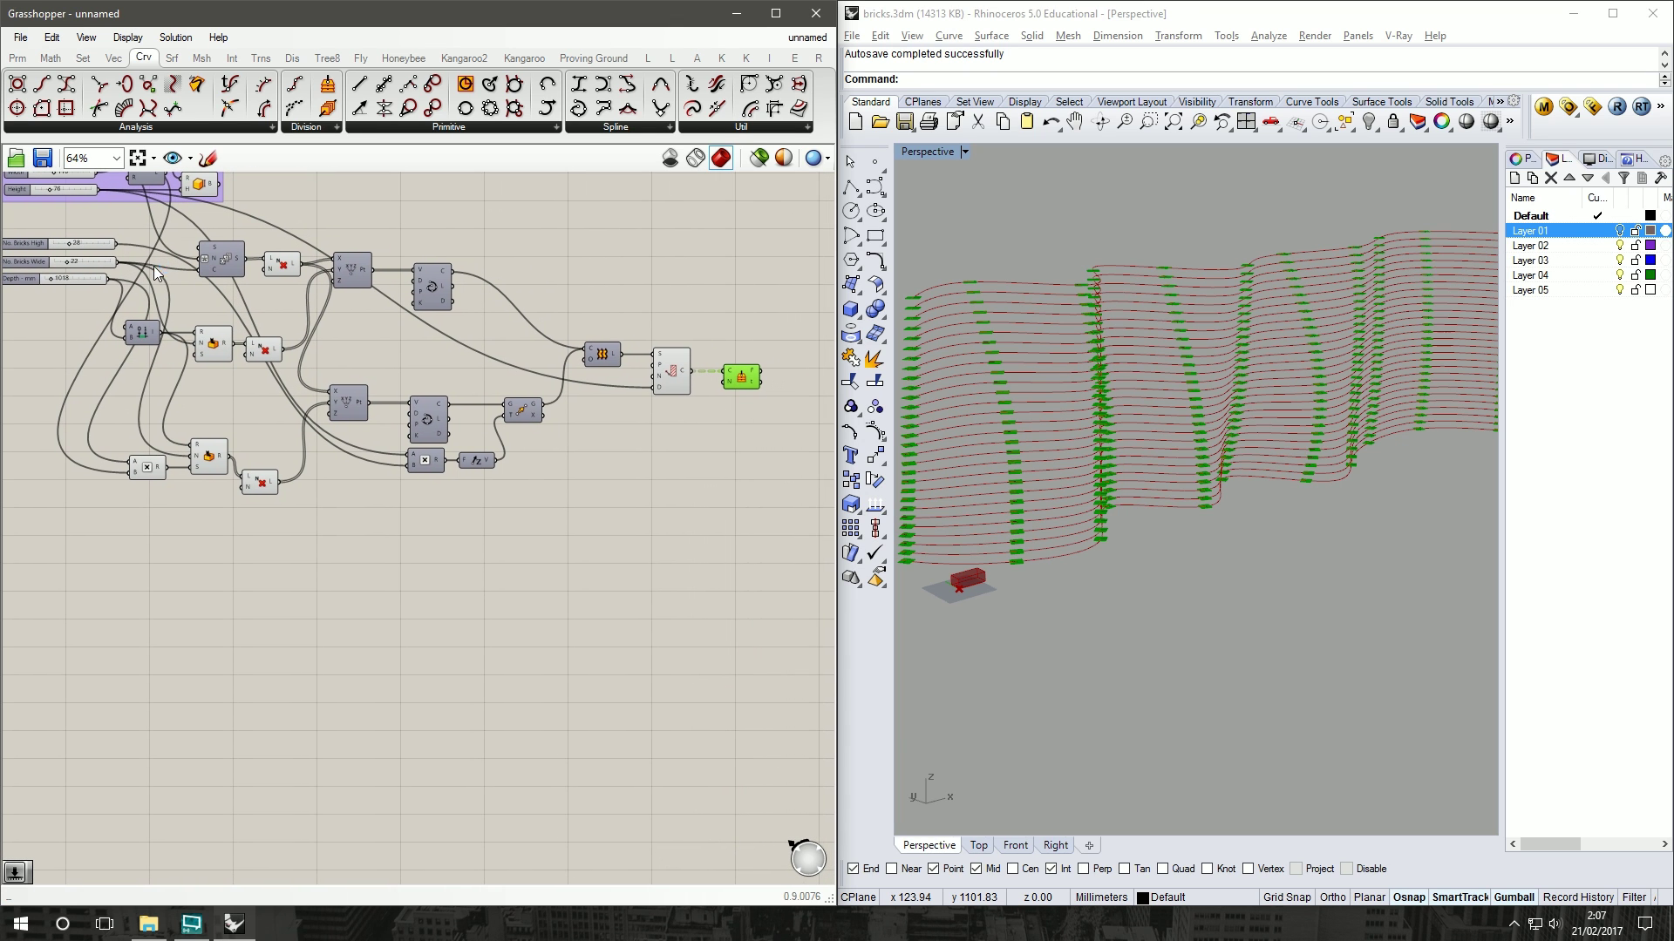
left_click_drag(117, 261, 714, 383)
left_click(762, 263)
right_click_drag(762, 263, 524, 285)
scroll(622, 280, "up", 2)
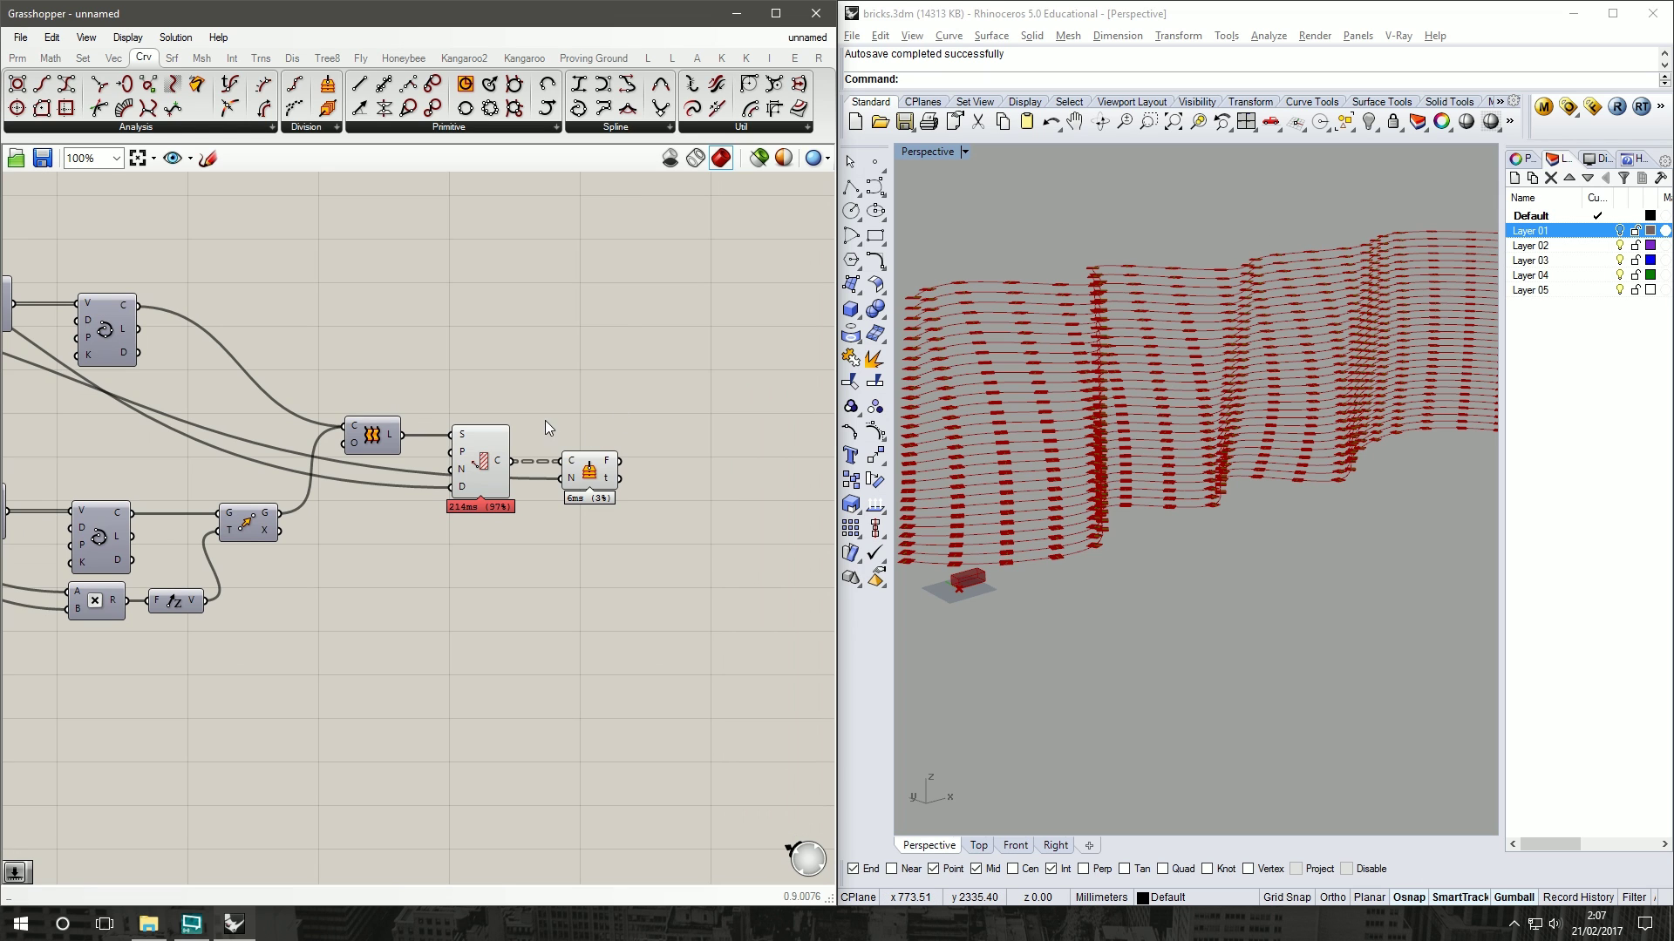
left_click(480, 462)
right_click_drag(298, 301, 609, 284)
scroll(609, 285, "down", 1)
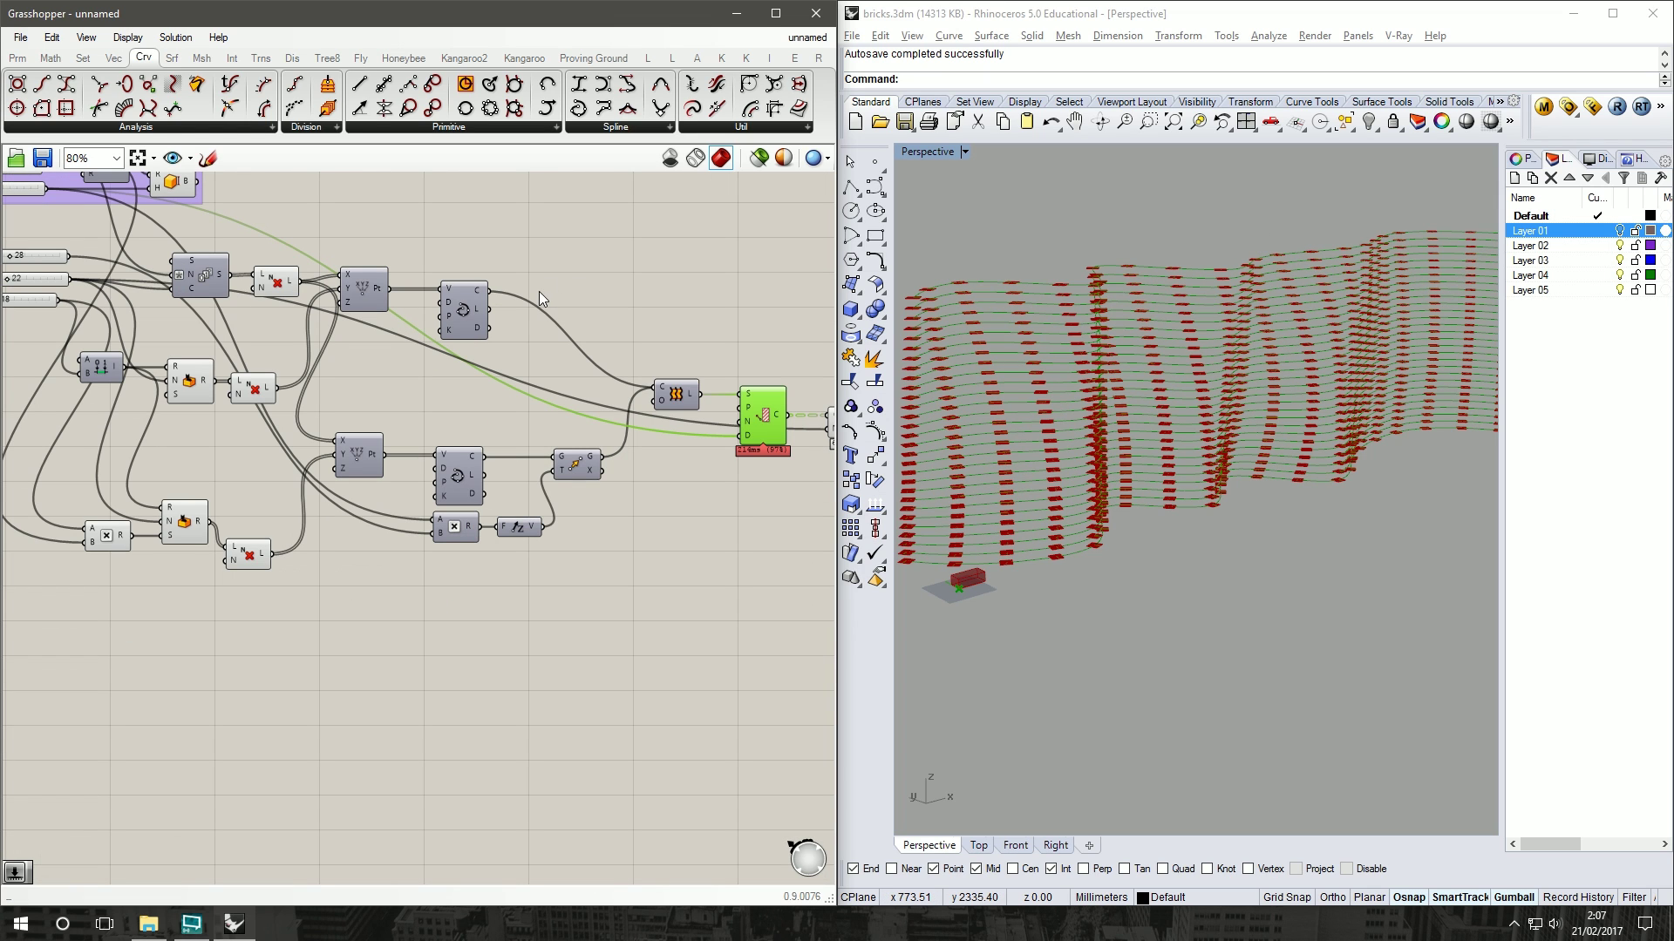
right_click_drag(549, 259, 366, 265)
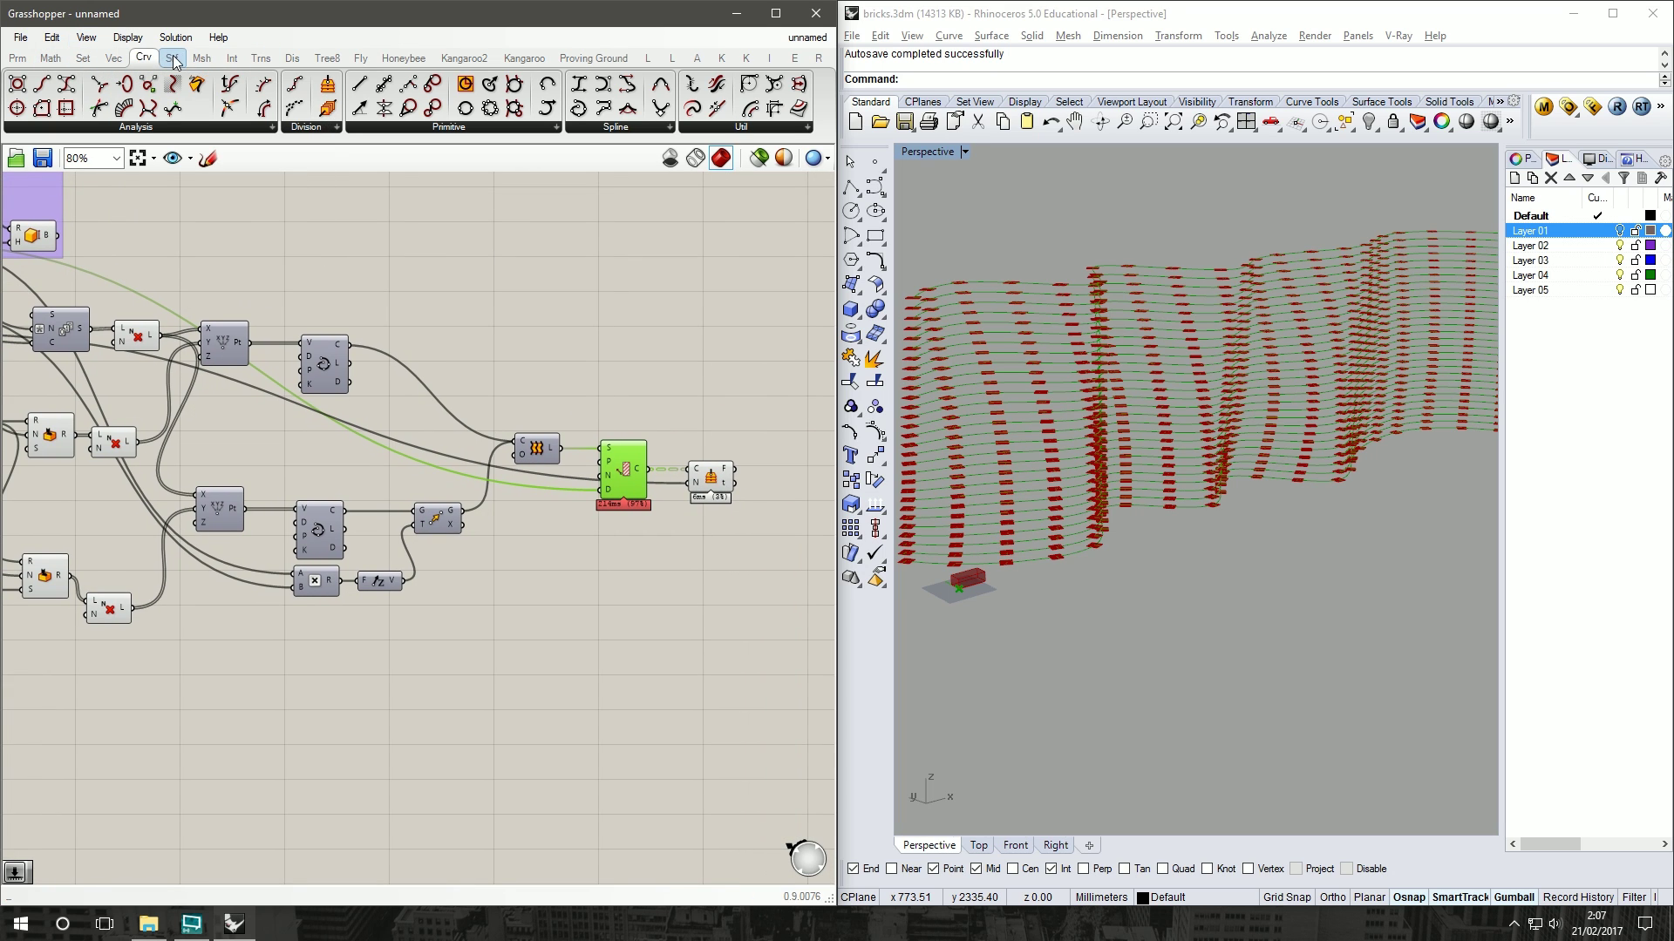
Step: Place an Orient component beside the Brick group
left_click(260, 58)
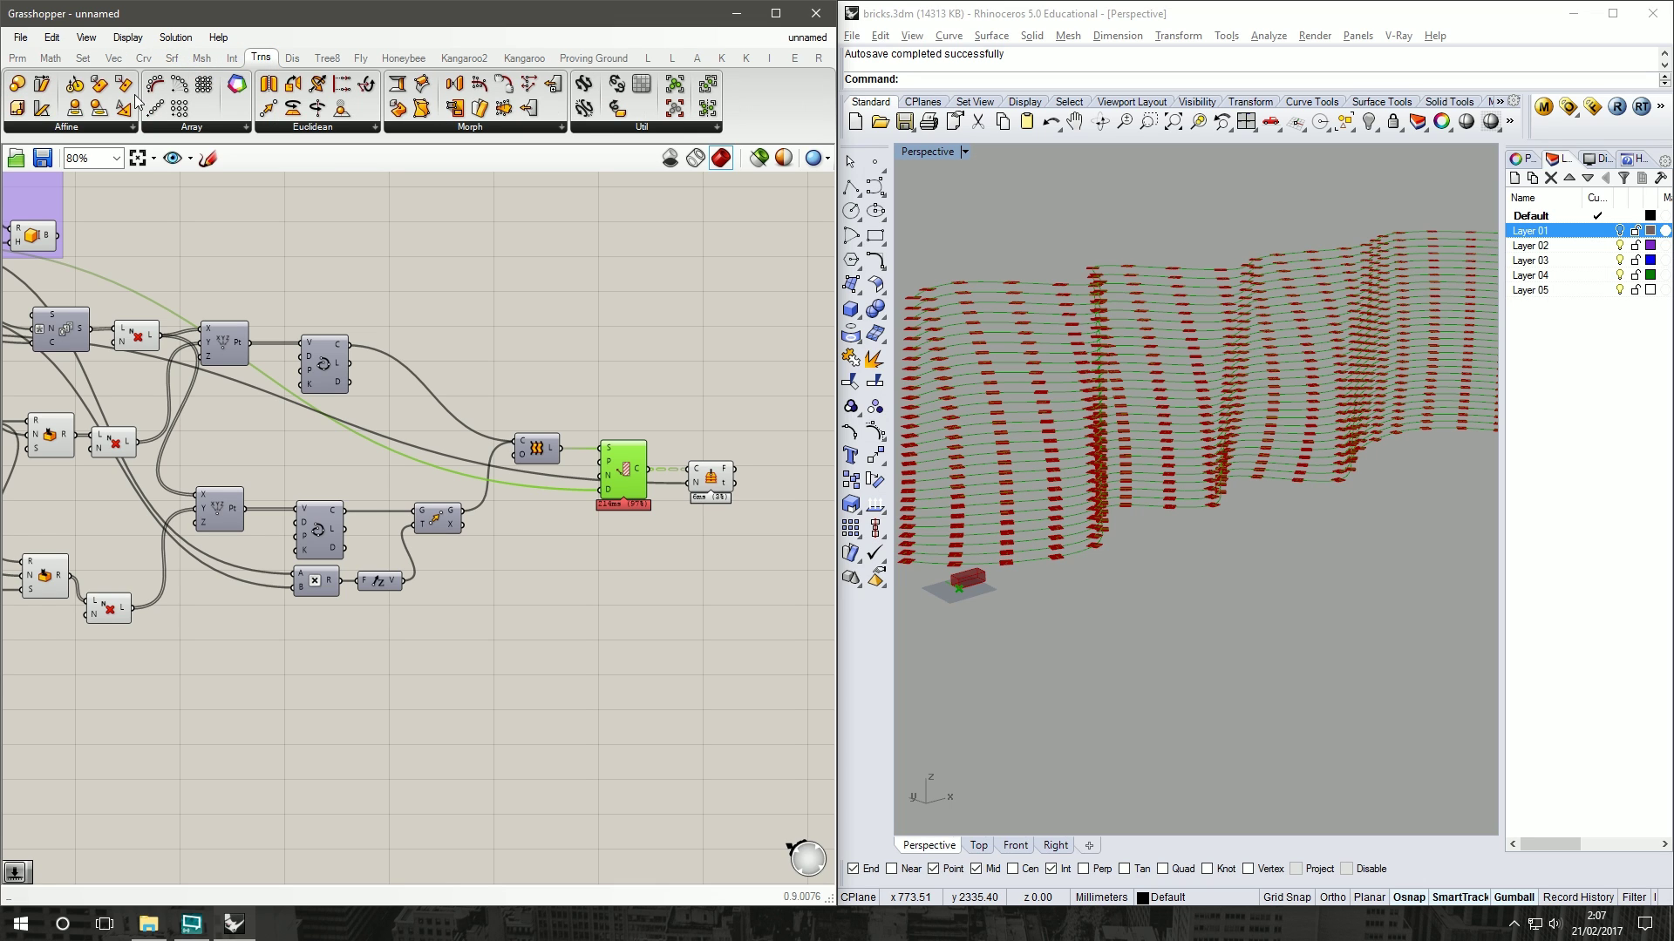
left_click(341, 126)
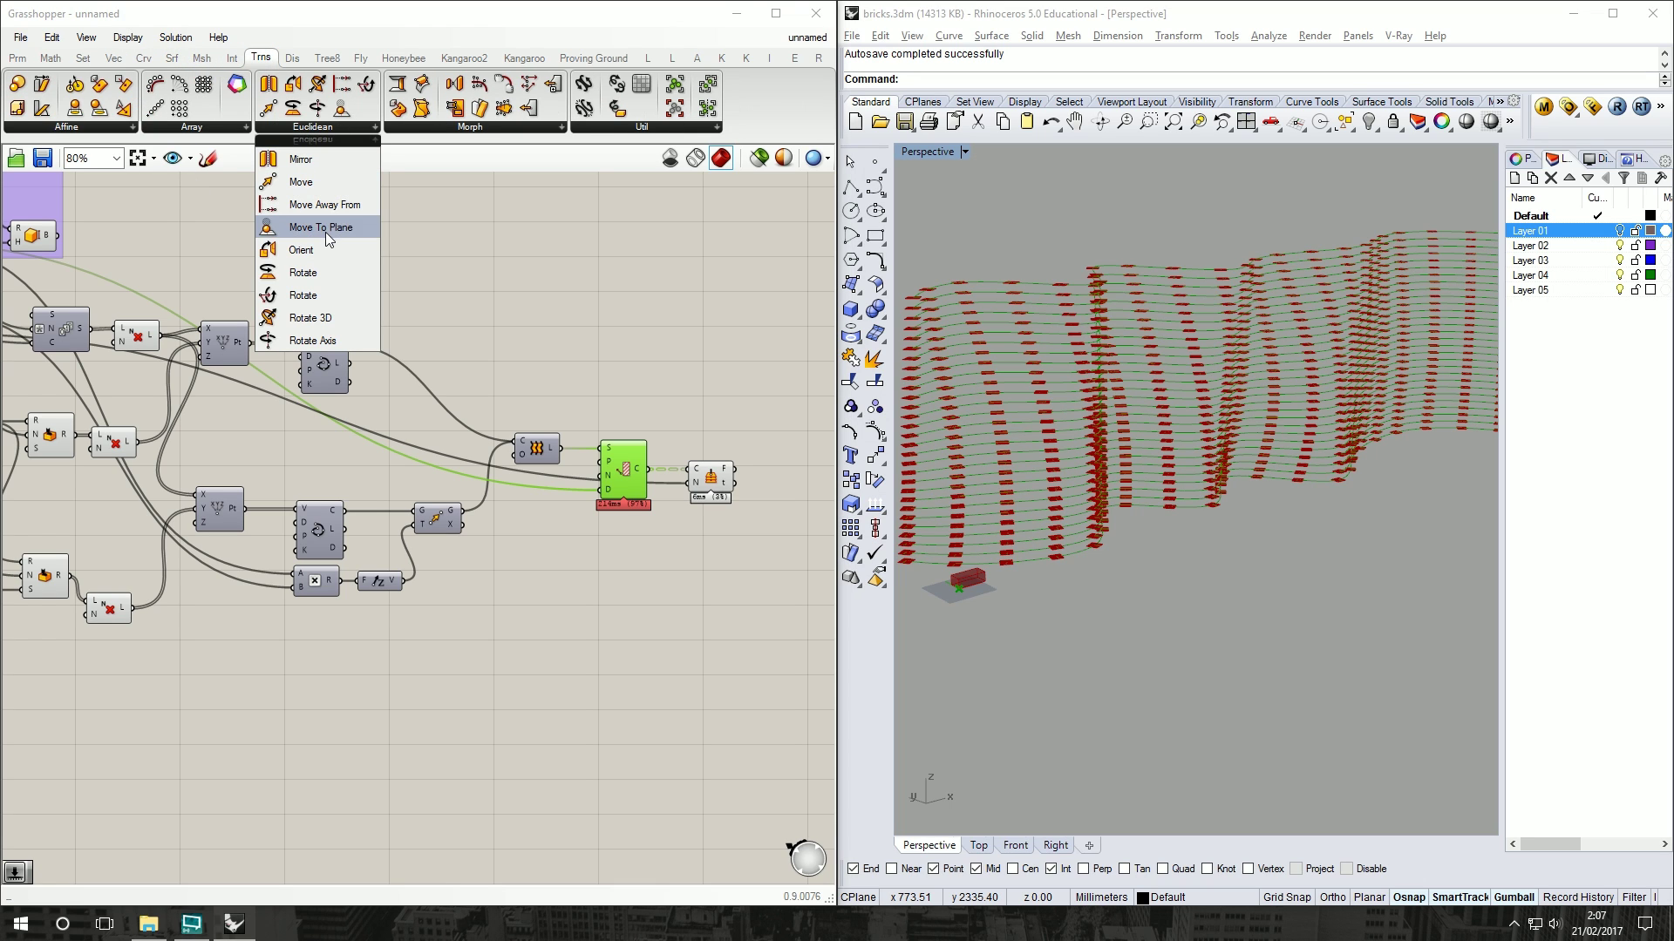
left_click_drag(328, 254, 447, 223)
right_click_drag(369, 205, 697, 298)
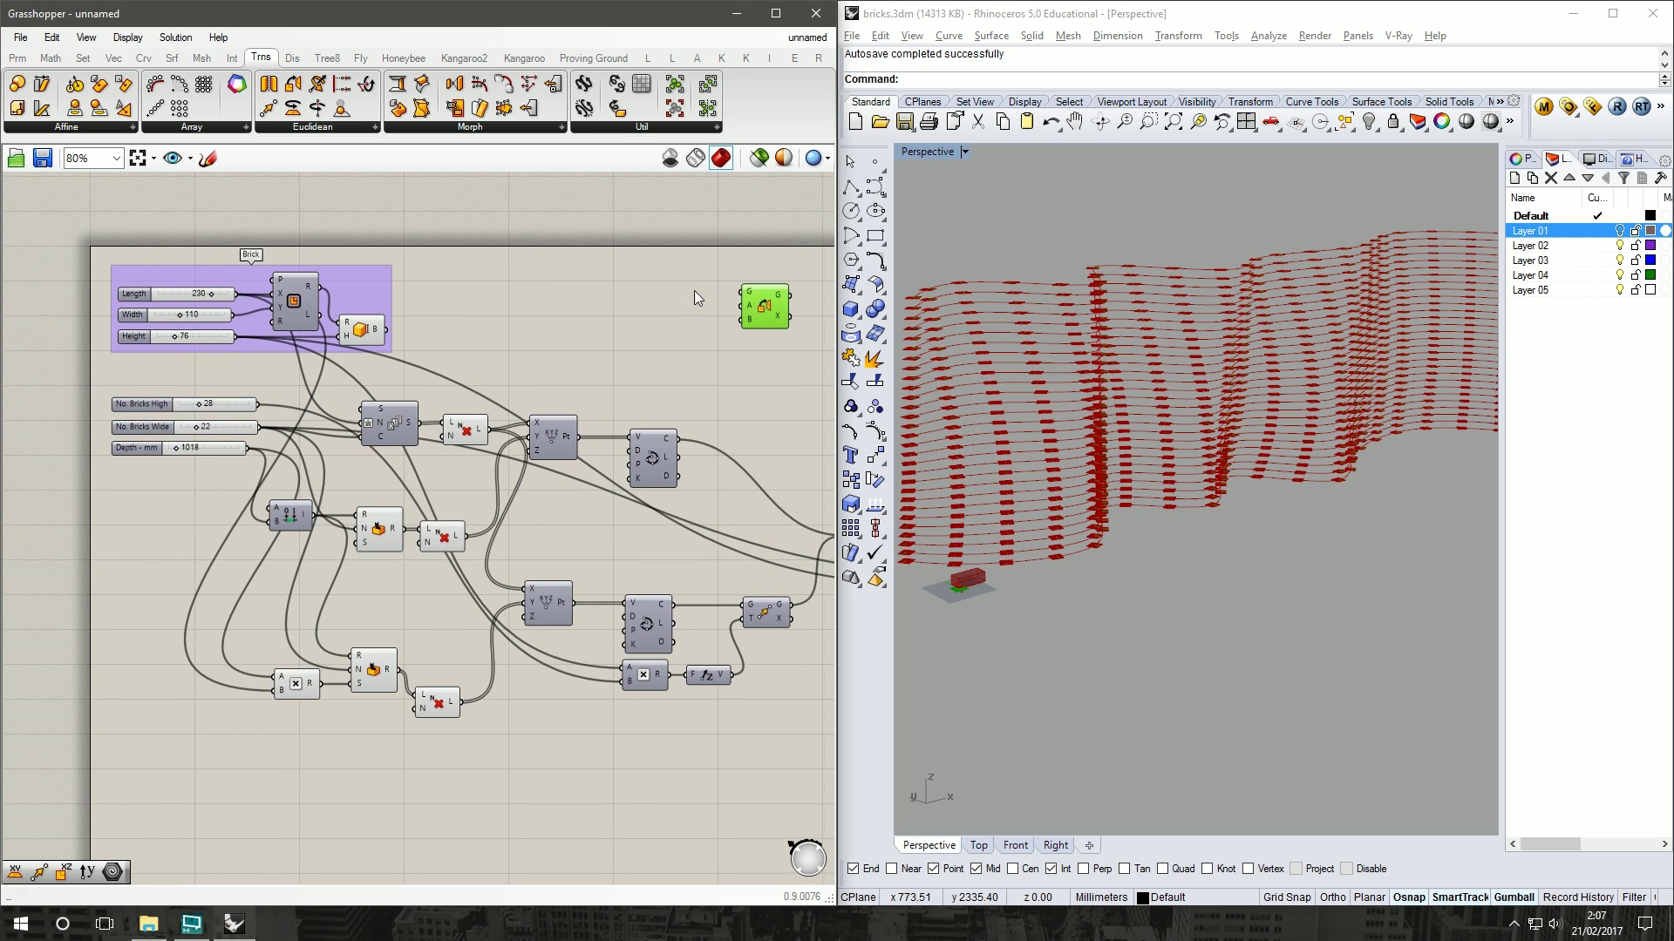
left_click_drag(771, 314, 637, 343)
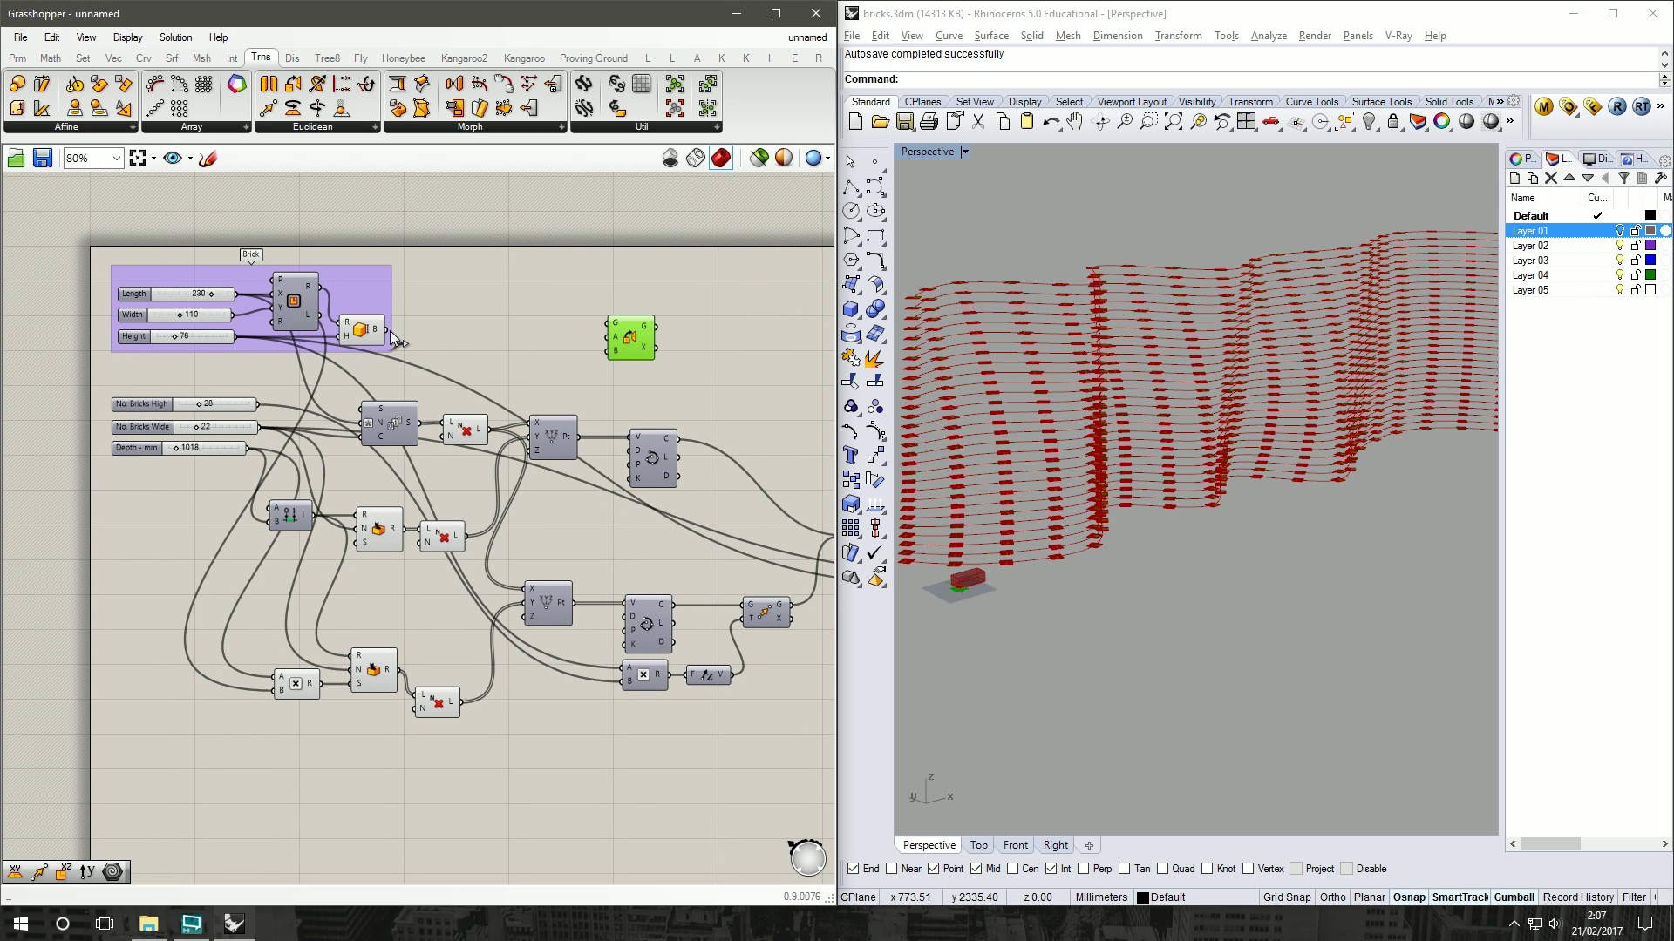
Step: Connect the brick box's B output to Orient's G input and arrange the view
left_click_drag(393, 332, 610, 328)
right_click_drag(617, 270, 361, 223)
left_click_drag(374, 292, 583, 323)
left_click(683, 343)
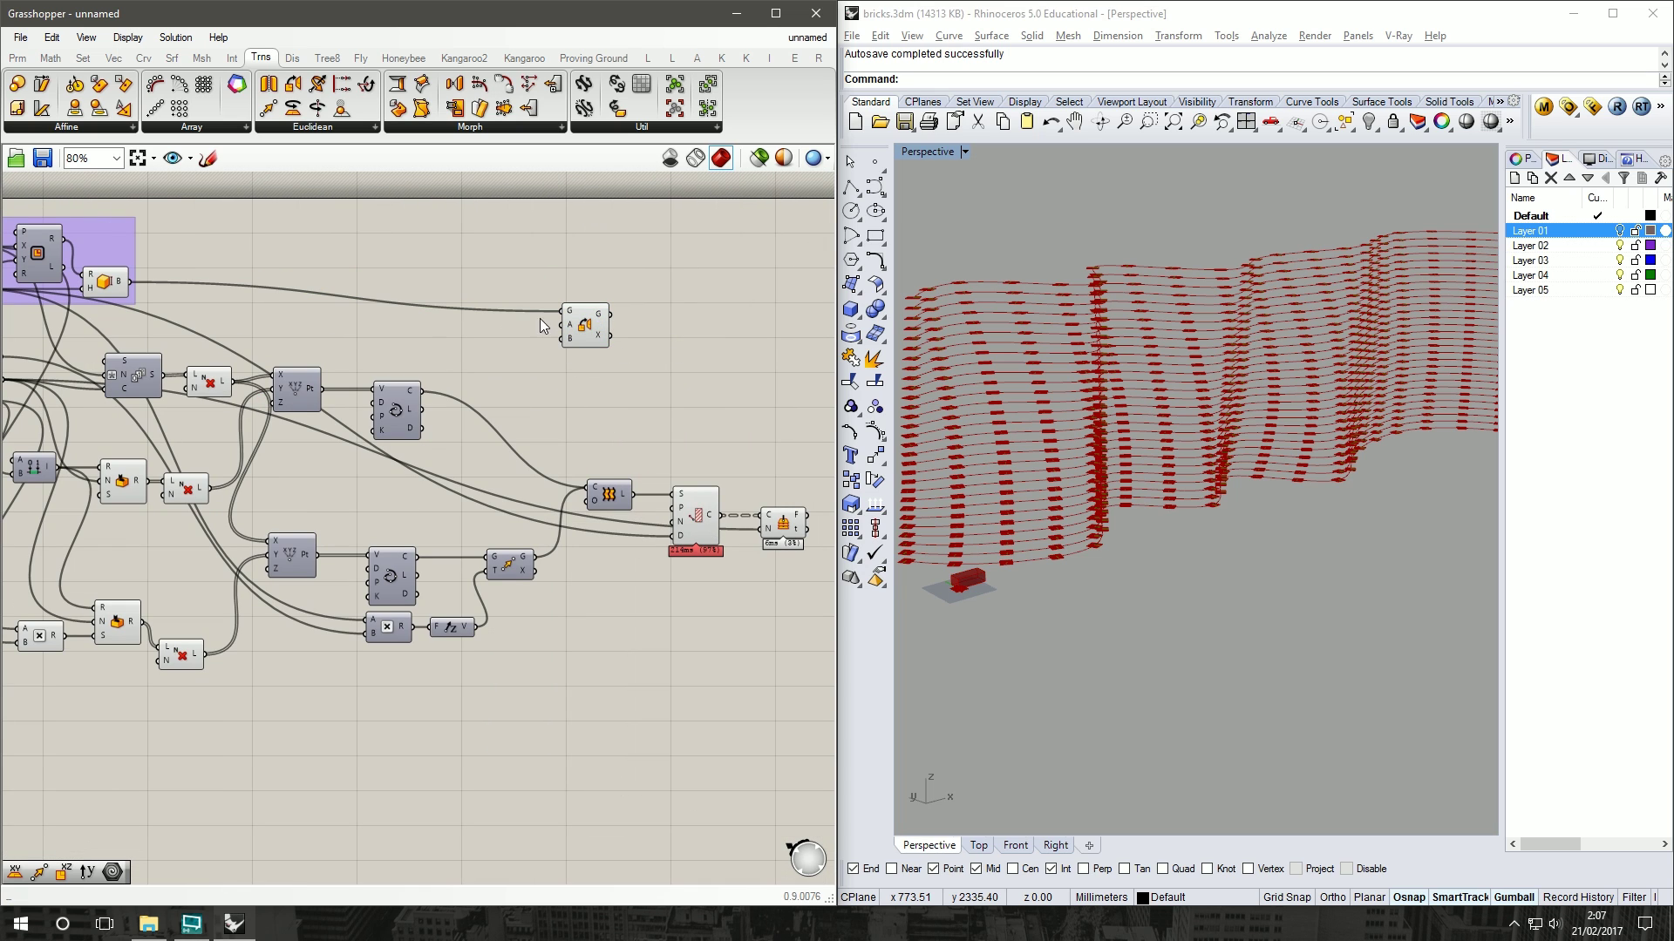
left_click(582, 325)
scroll(452, 247, "up", 4)
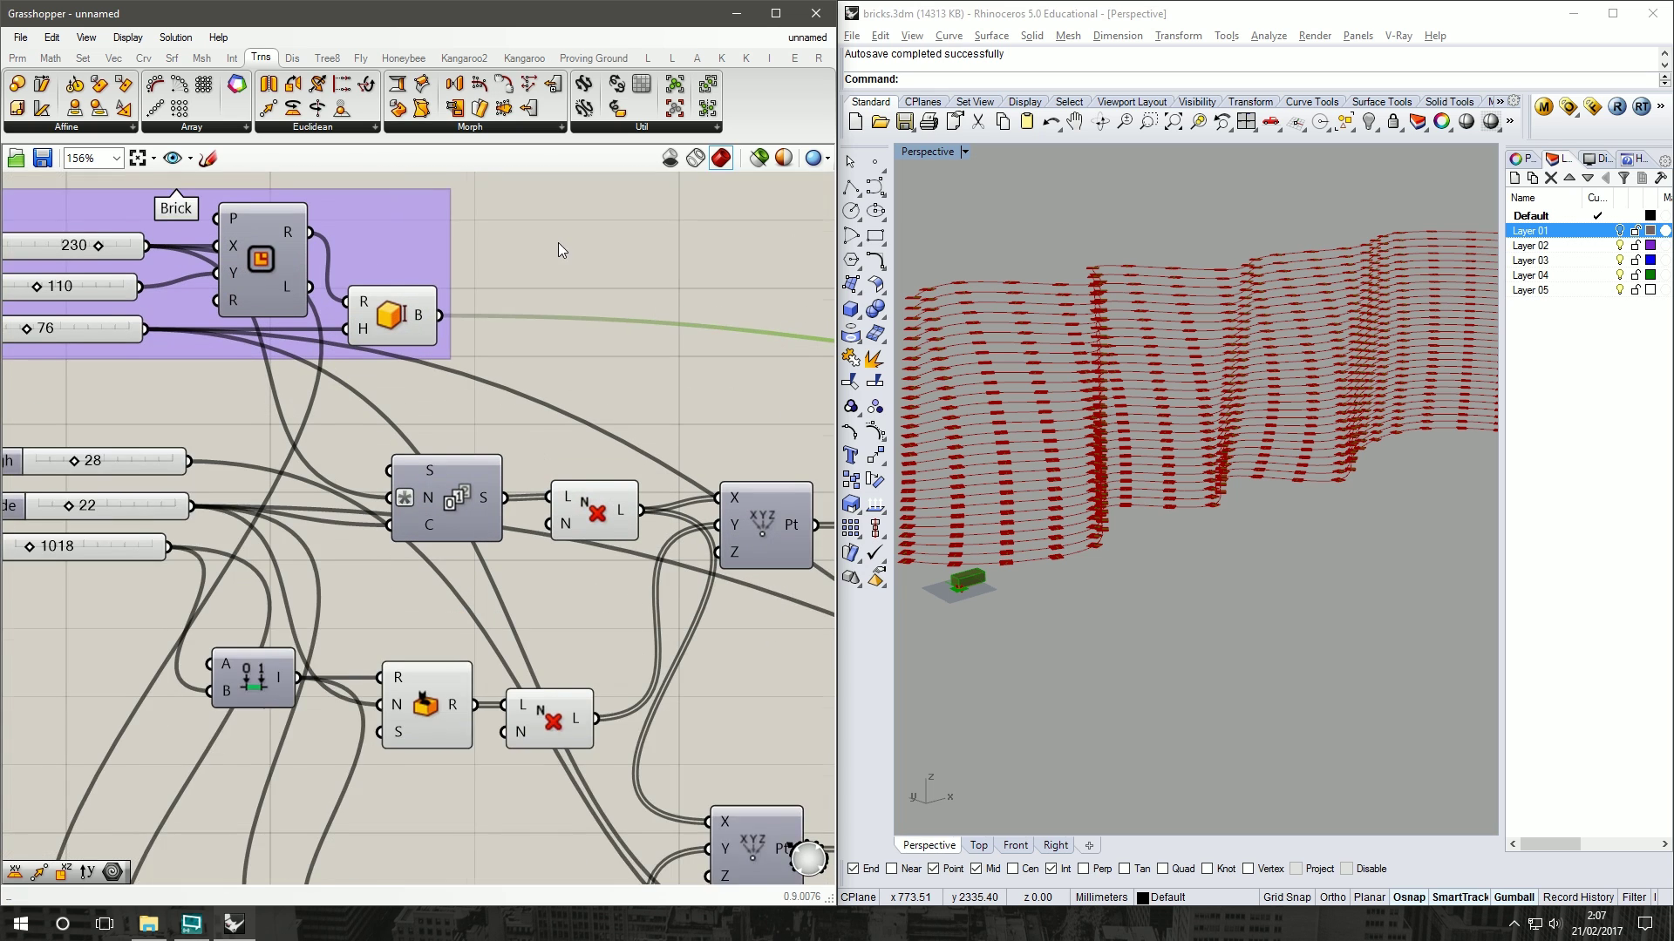
right_click_drag(558, 249, 608, 423)
left_click(525, 261)
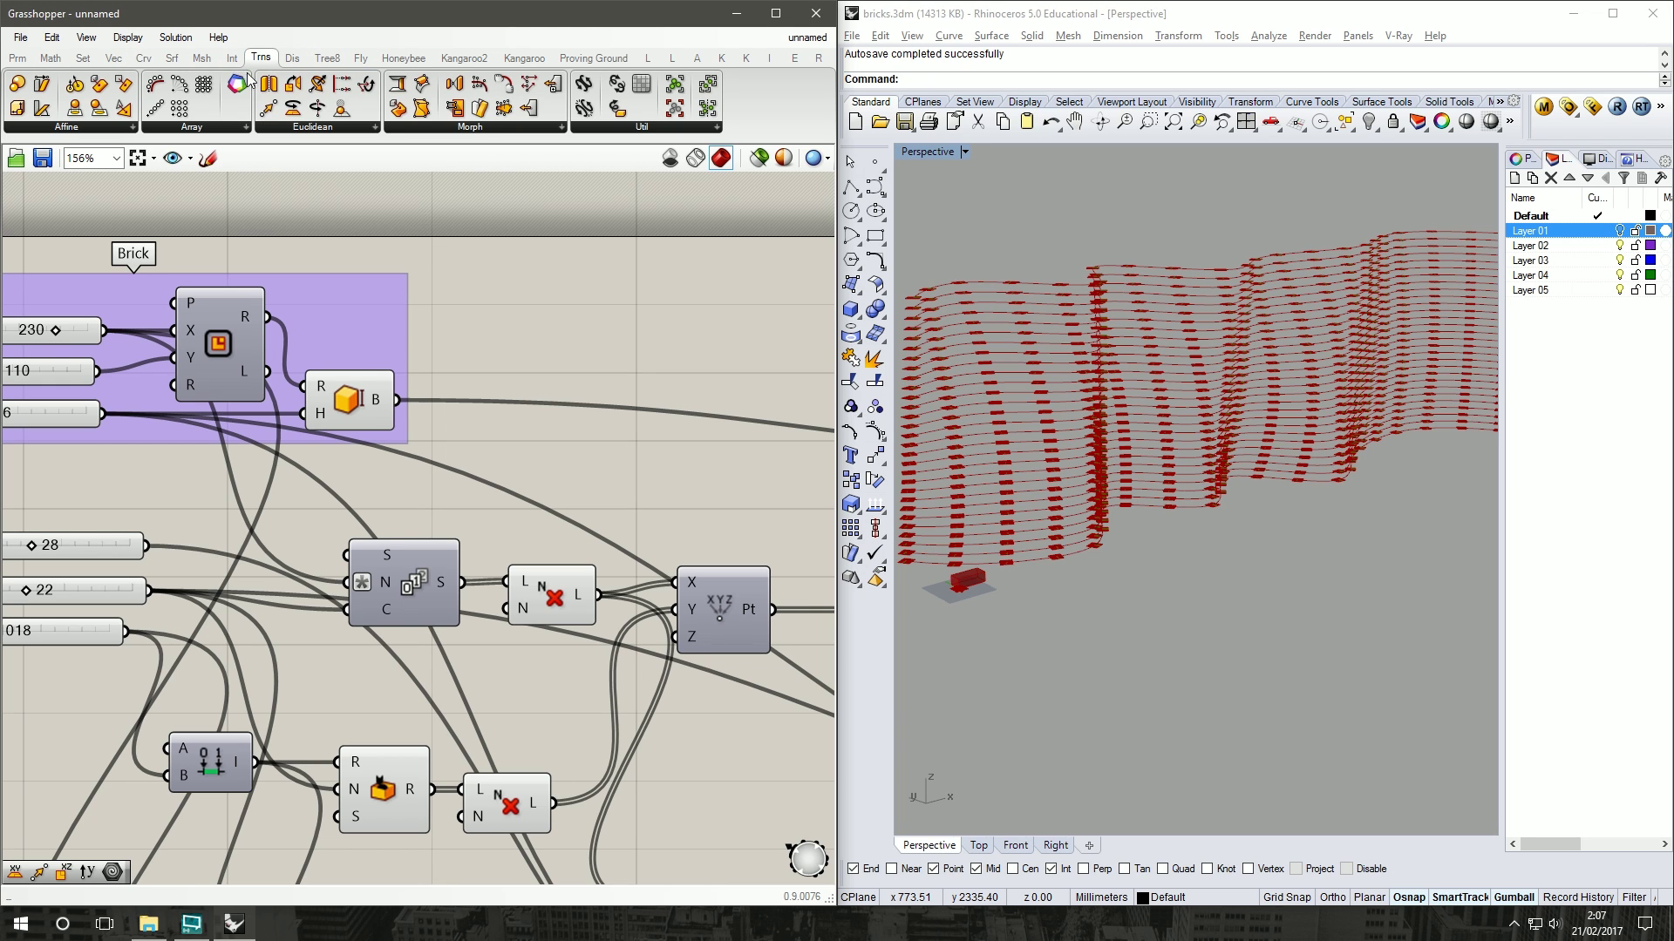
Step: Place a Deconstruct Brep component beside the brick box
left_click(172, 58)
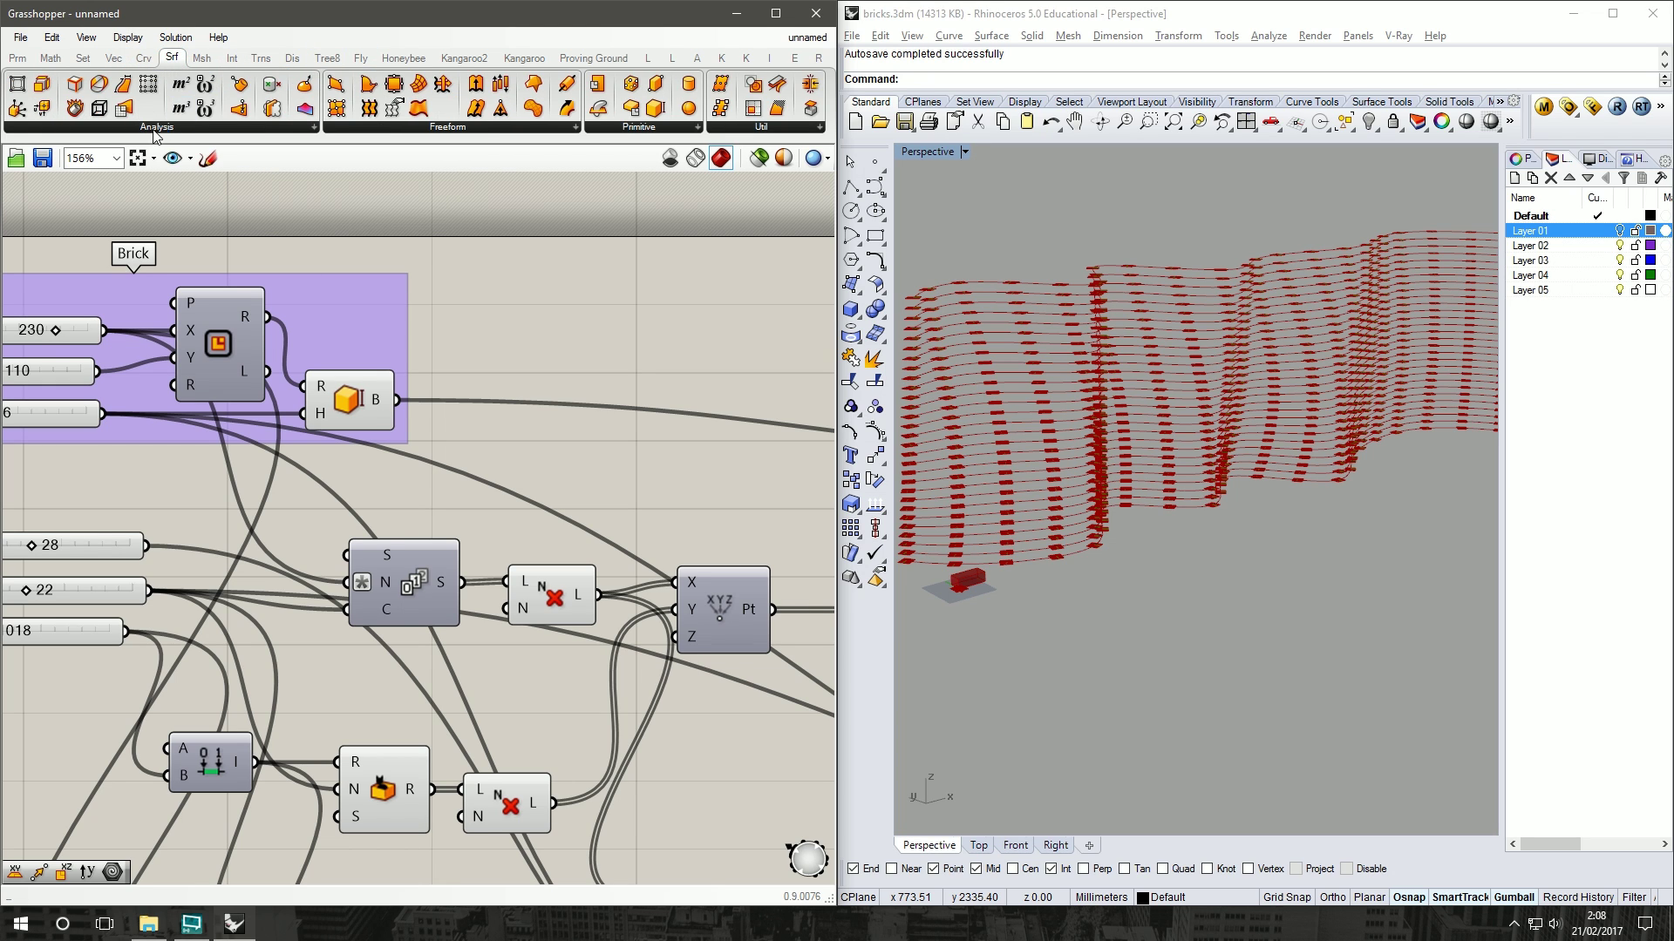
left_click(107, 129)
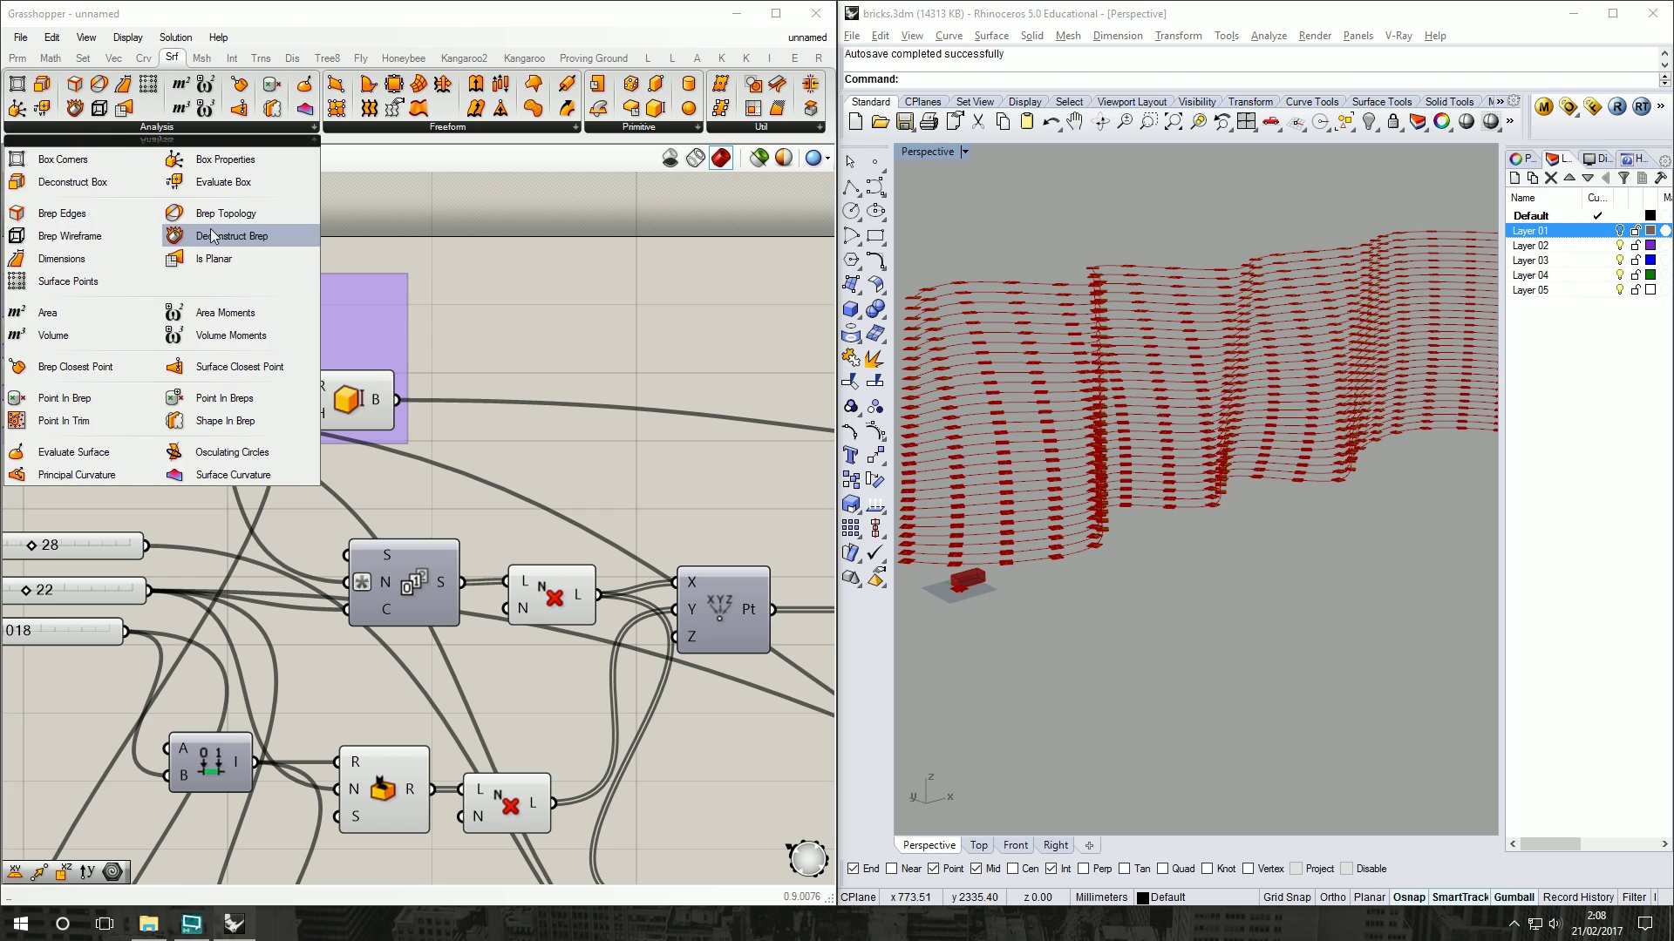
left_click_drag(218, 235, 515, 316)
left_click(642, 309)
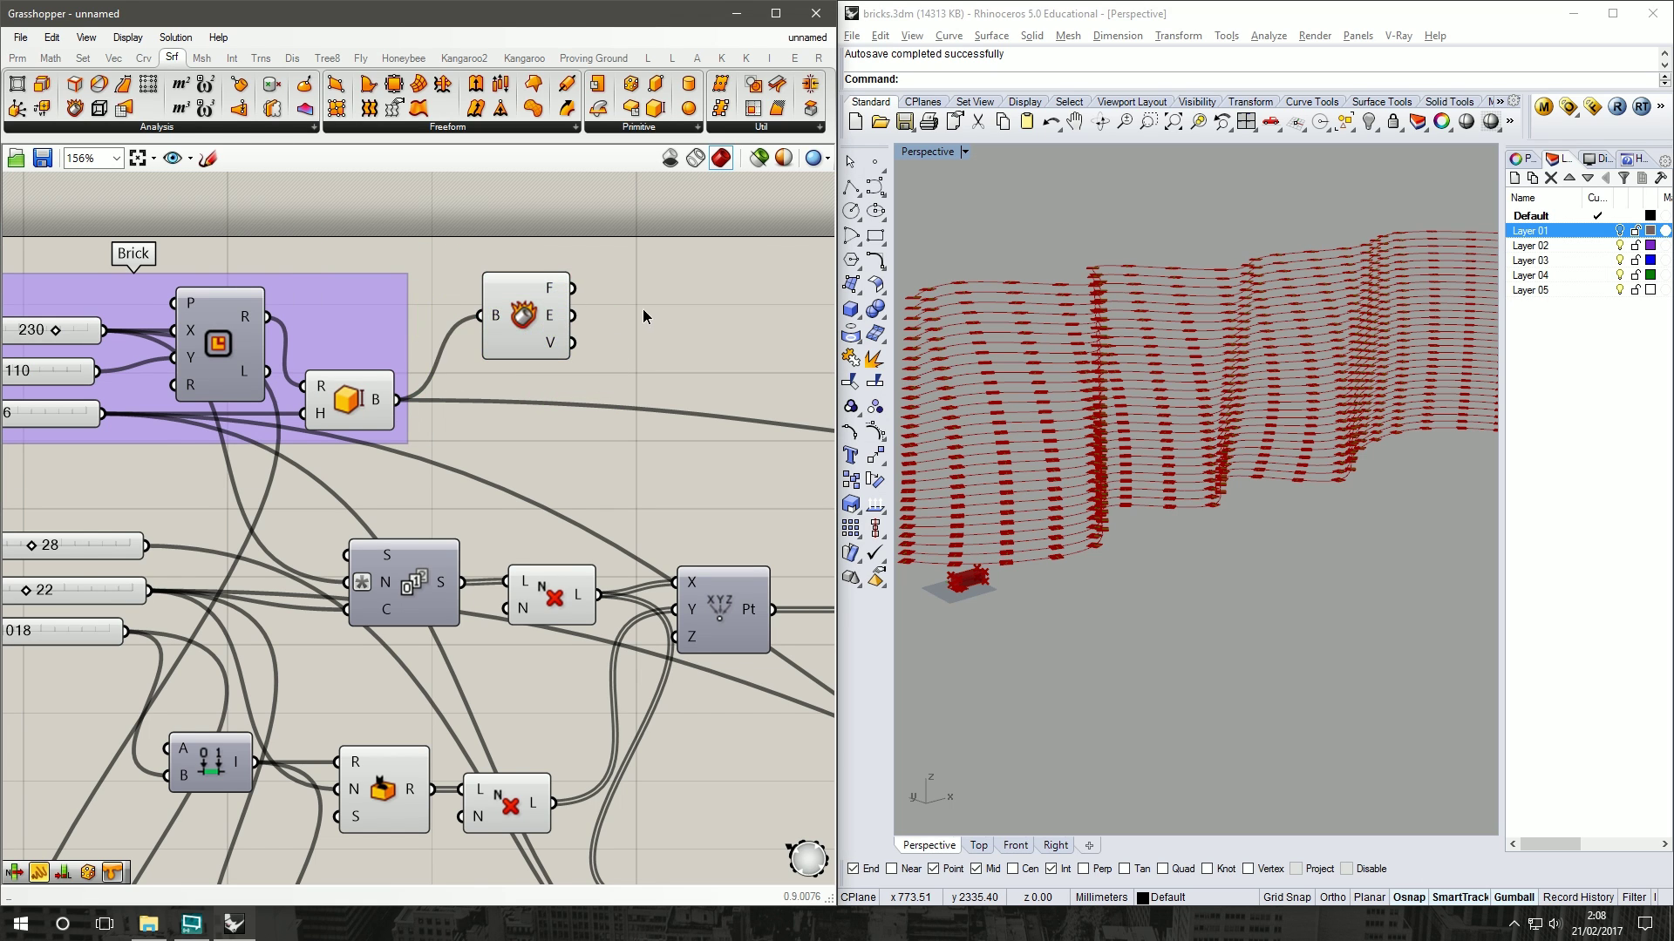
right_click_drag(642, 308, 528, 292)
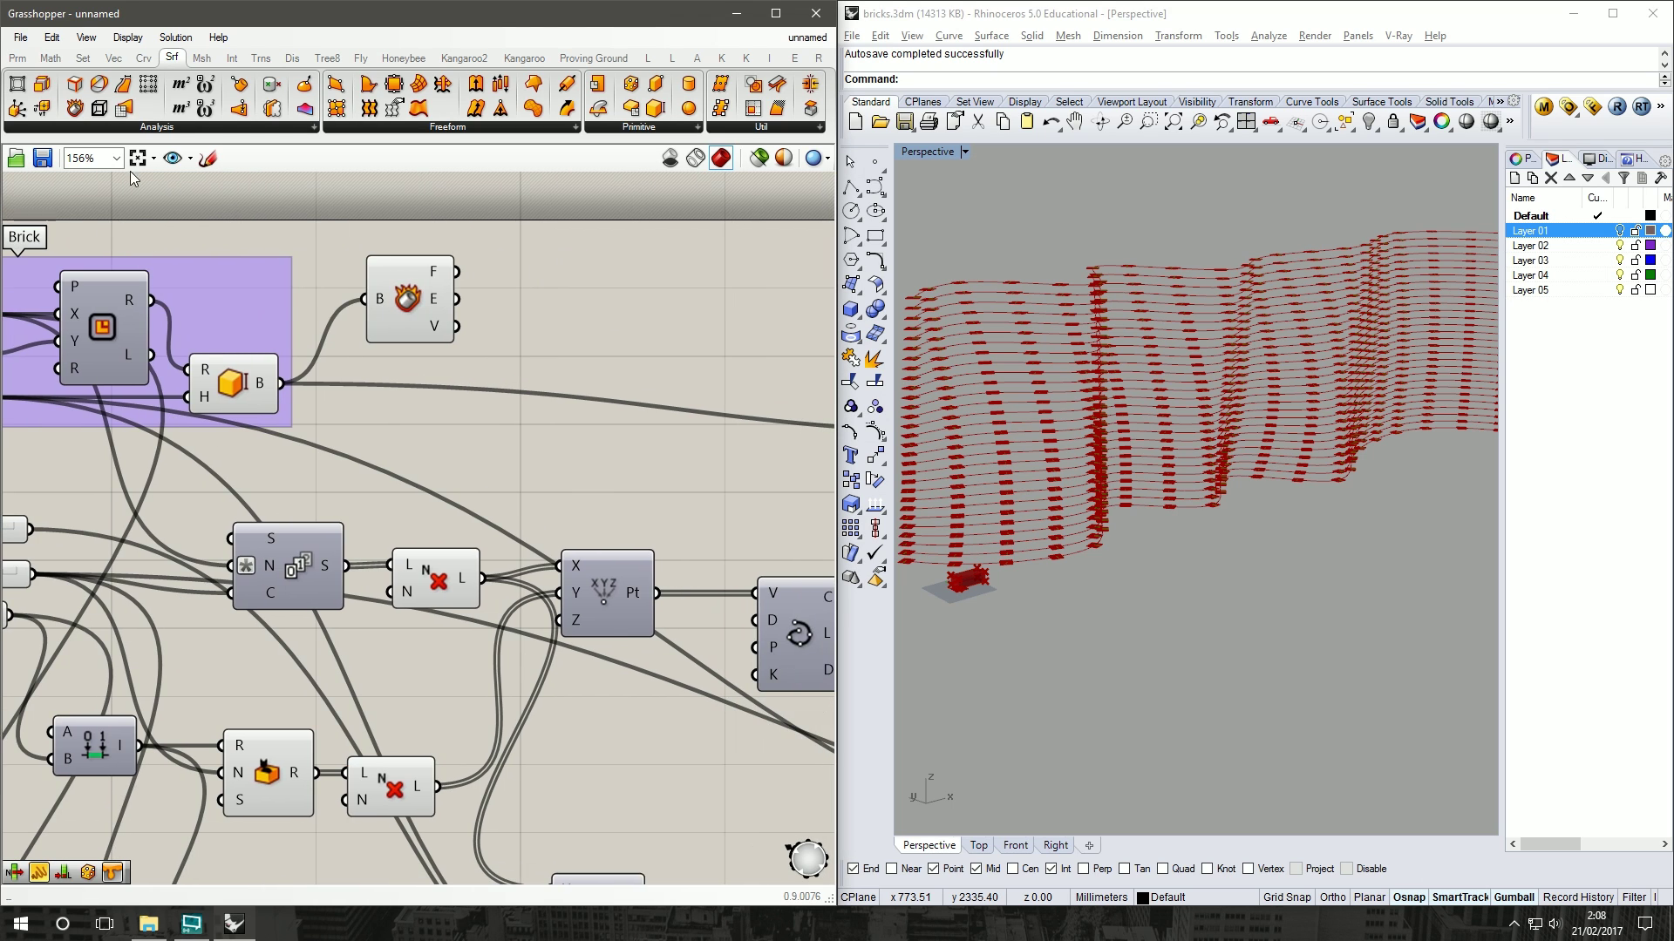
Step: Add a List Item fed by the brick's faces, with its index set to 4
left_click(83, 58)
left_click(123, 128)
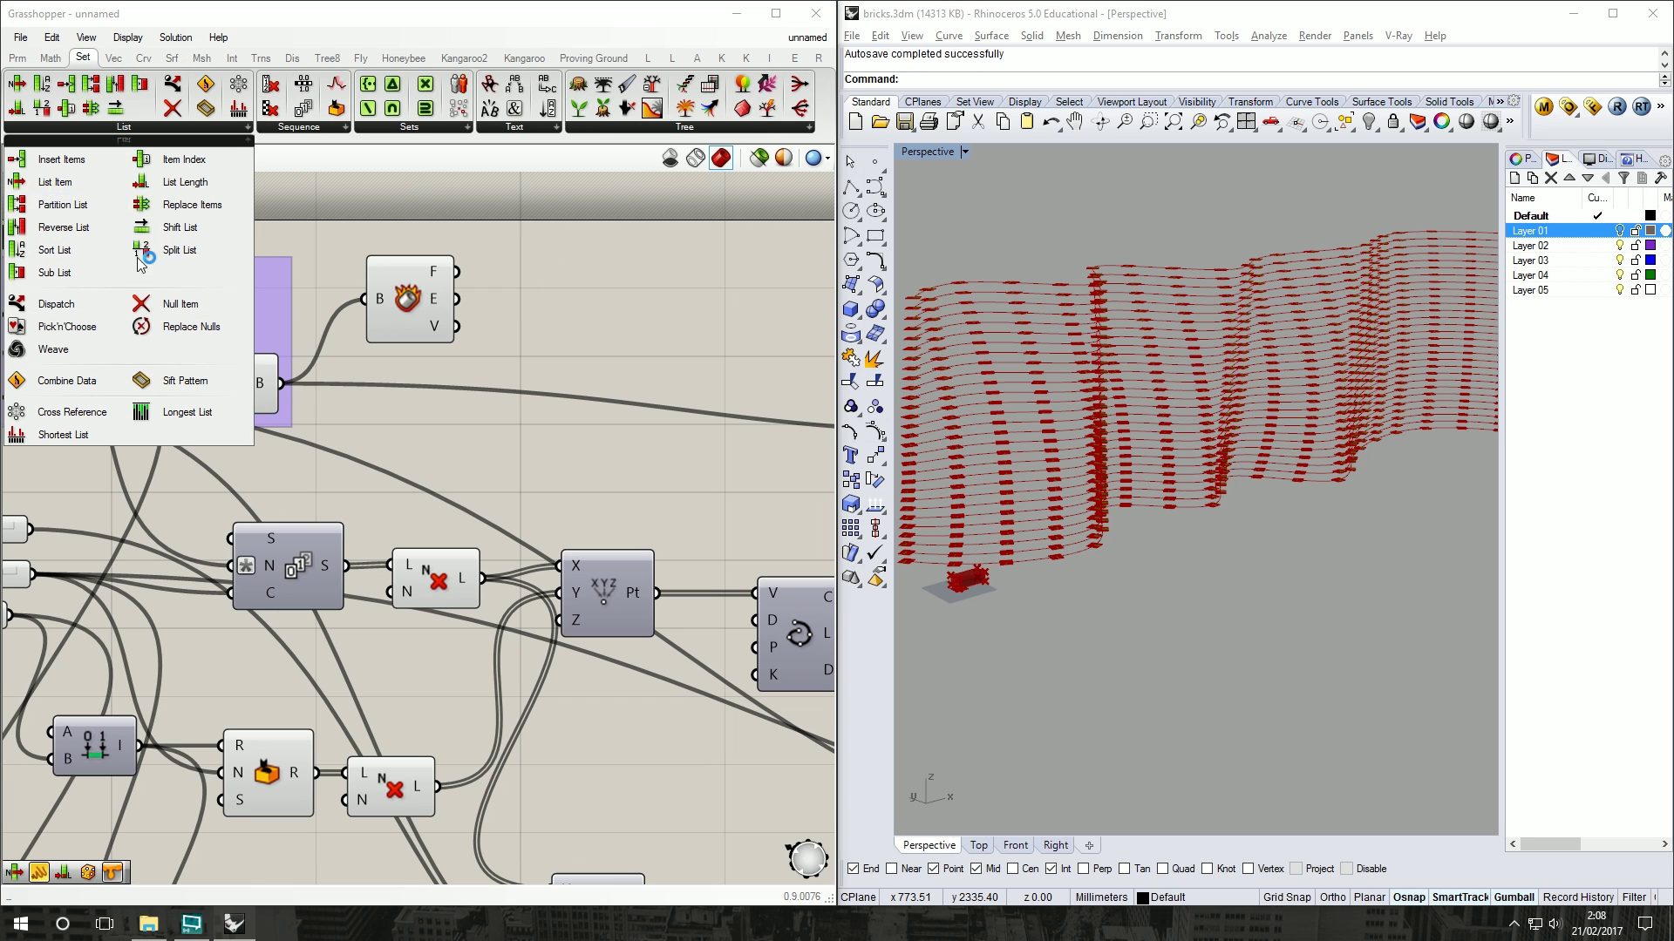
left_click(86, 181)
left_click(580, 284)
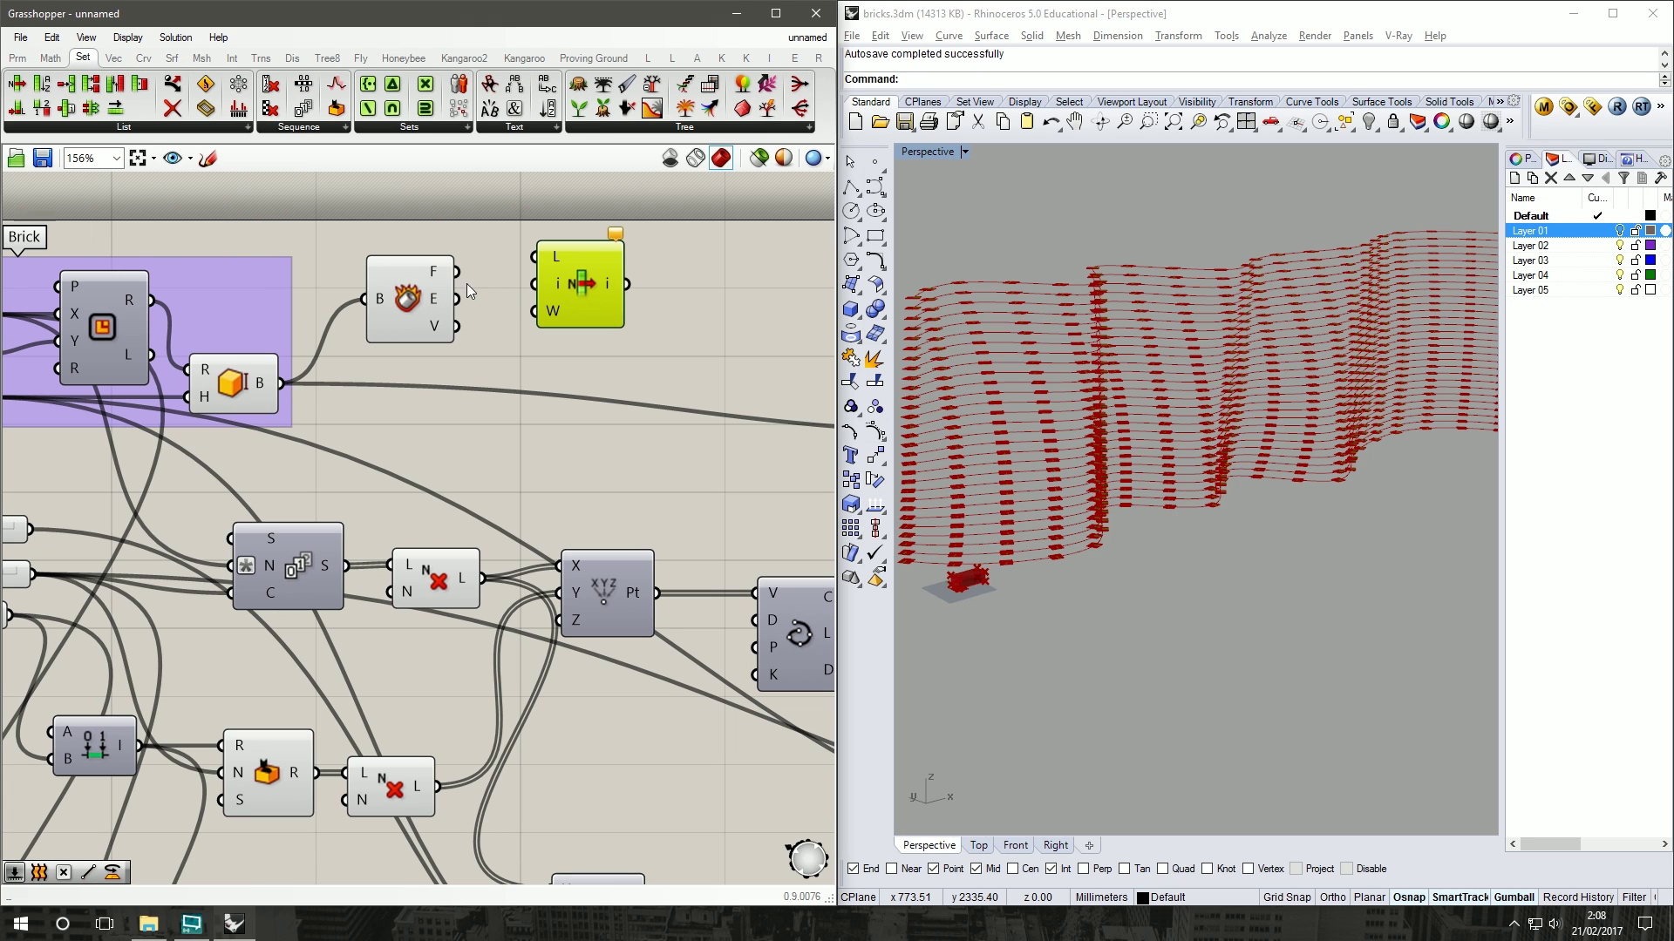
left_click_drag(528, 265, 703, 291)
left_click(621, 312)
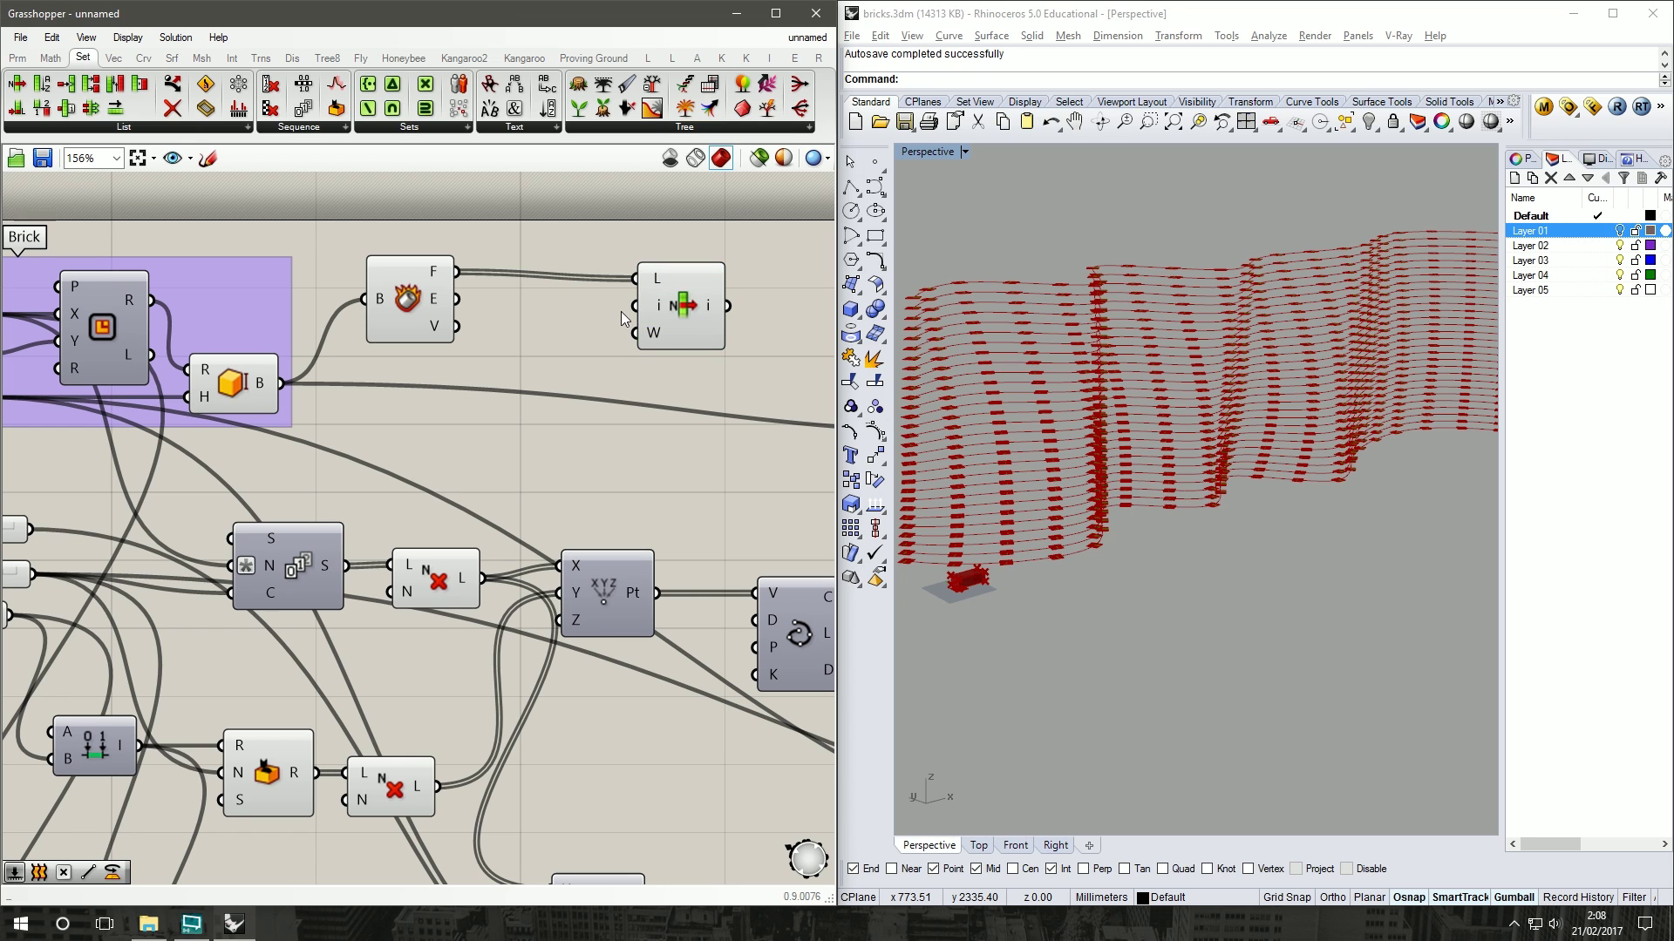
right_click(653, 312)
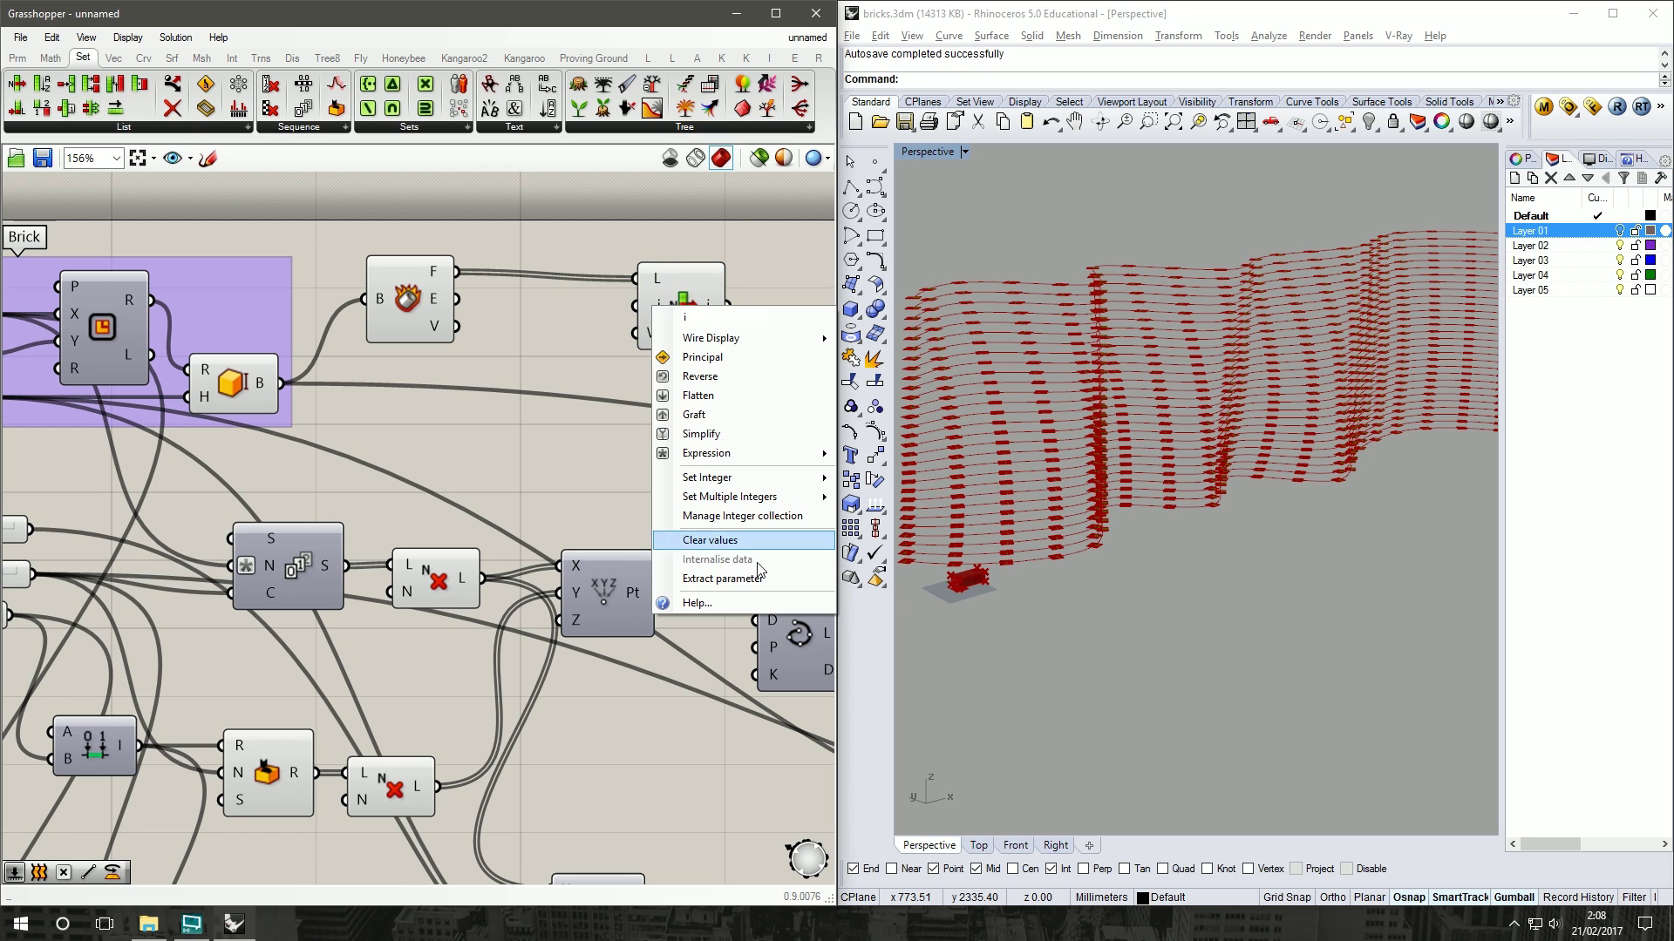
mouse_move(781, 482)
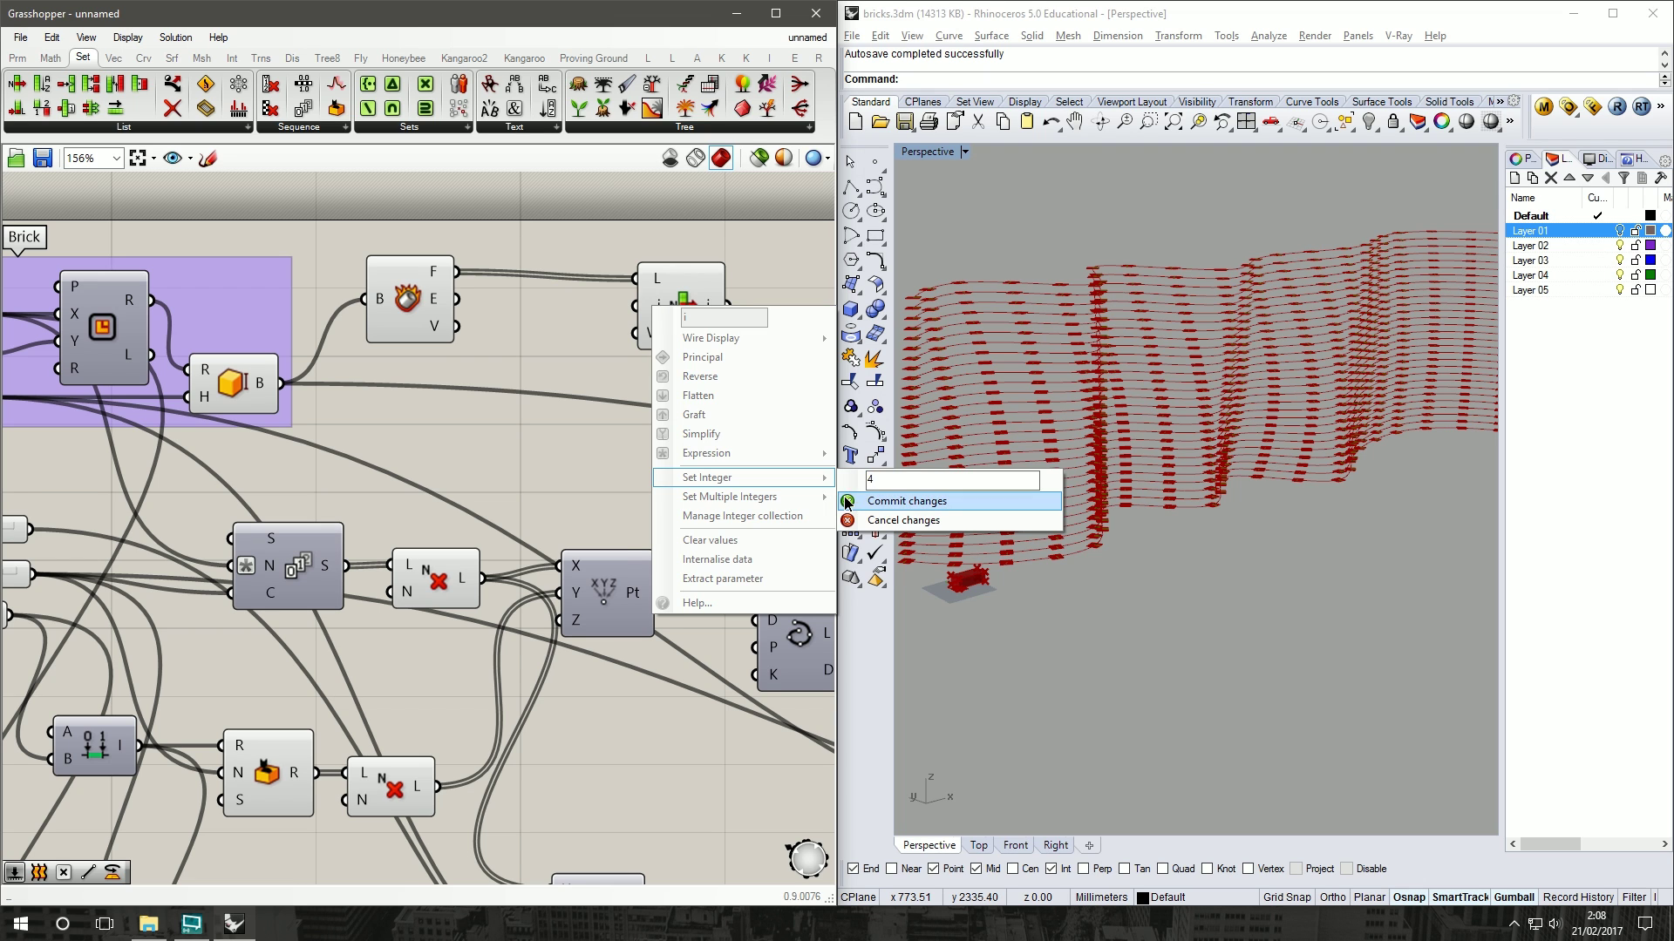
left_click(847, 504)
Step: Position List Item right next to Deconstruct Brep and preview the chosen face
left_click_drag(680, 331, 669, 324)
scroll(976, 601, "up", 6)
scroll(1018, 410, "down", 5)
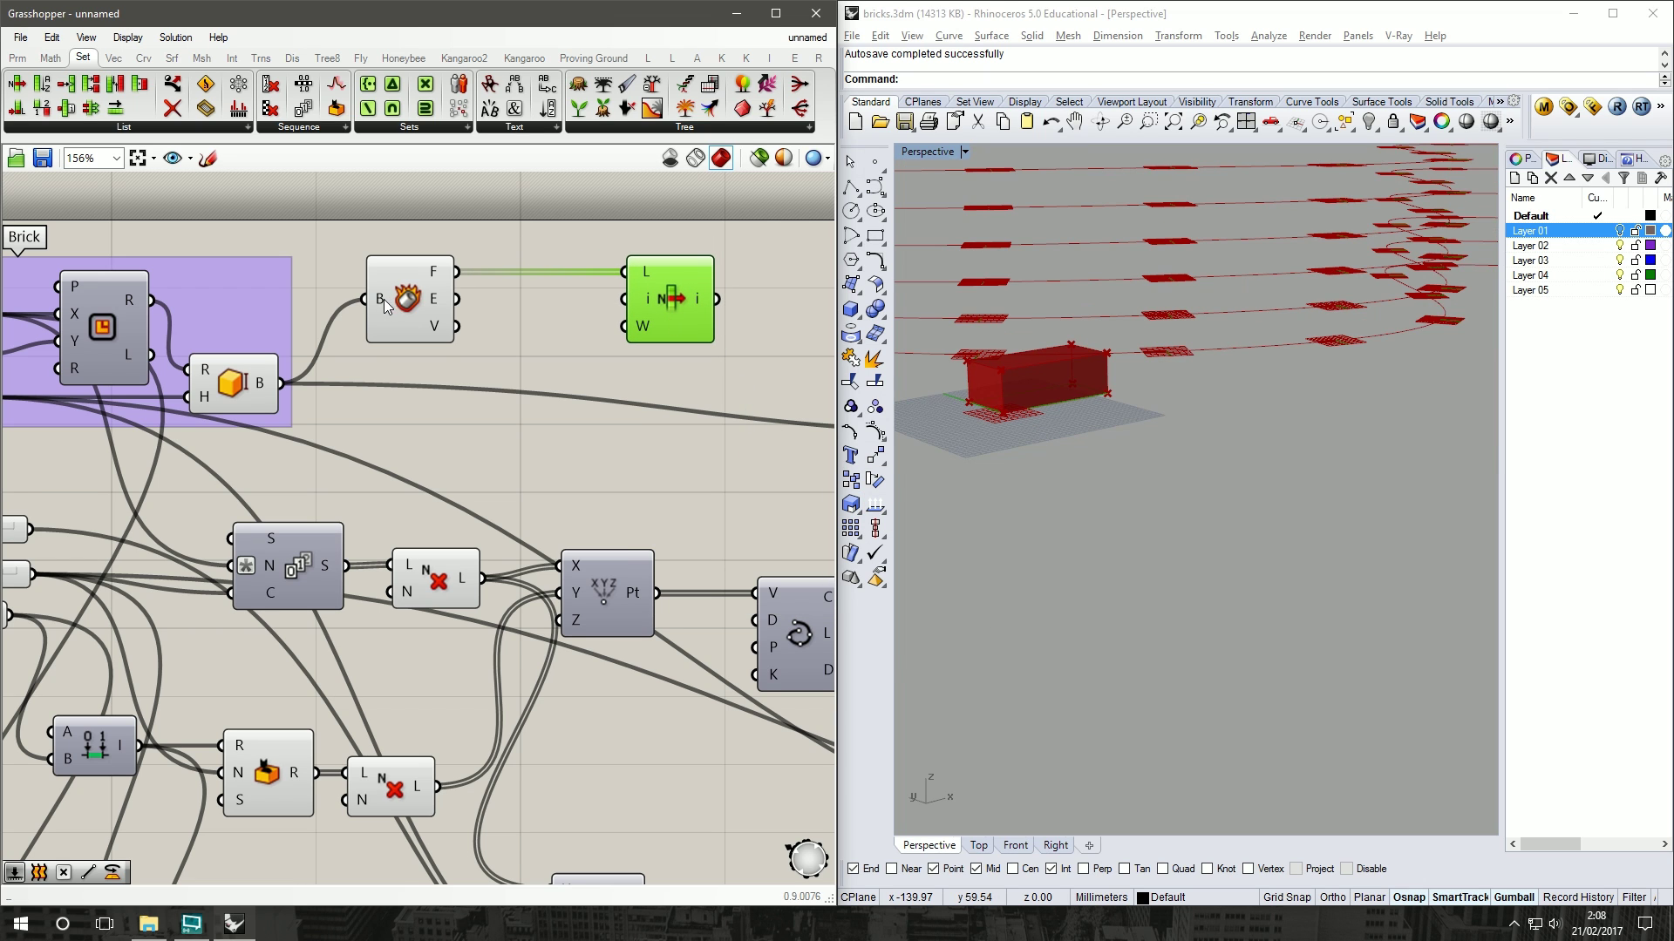
left_click_drag(460, 429, 207, 246)
middle_click(339, 300)
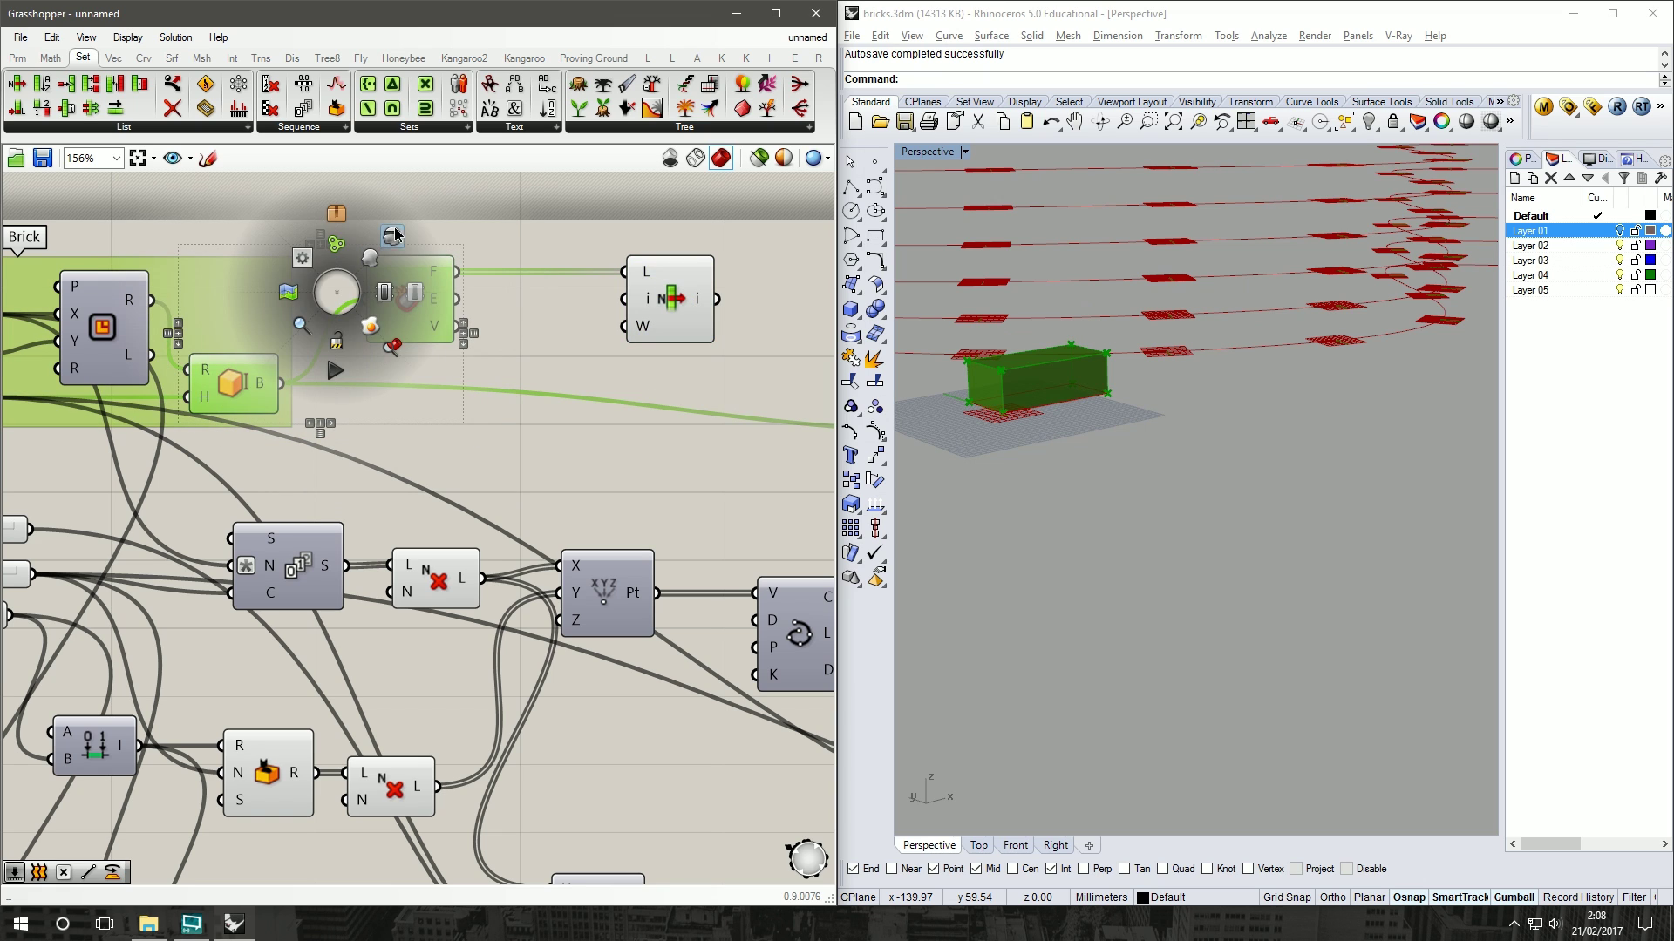
left_click(689, 306)
left_click_drag(689, 307, 609, 310)
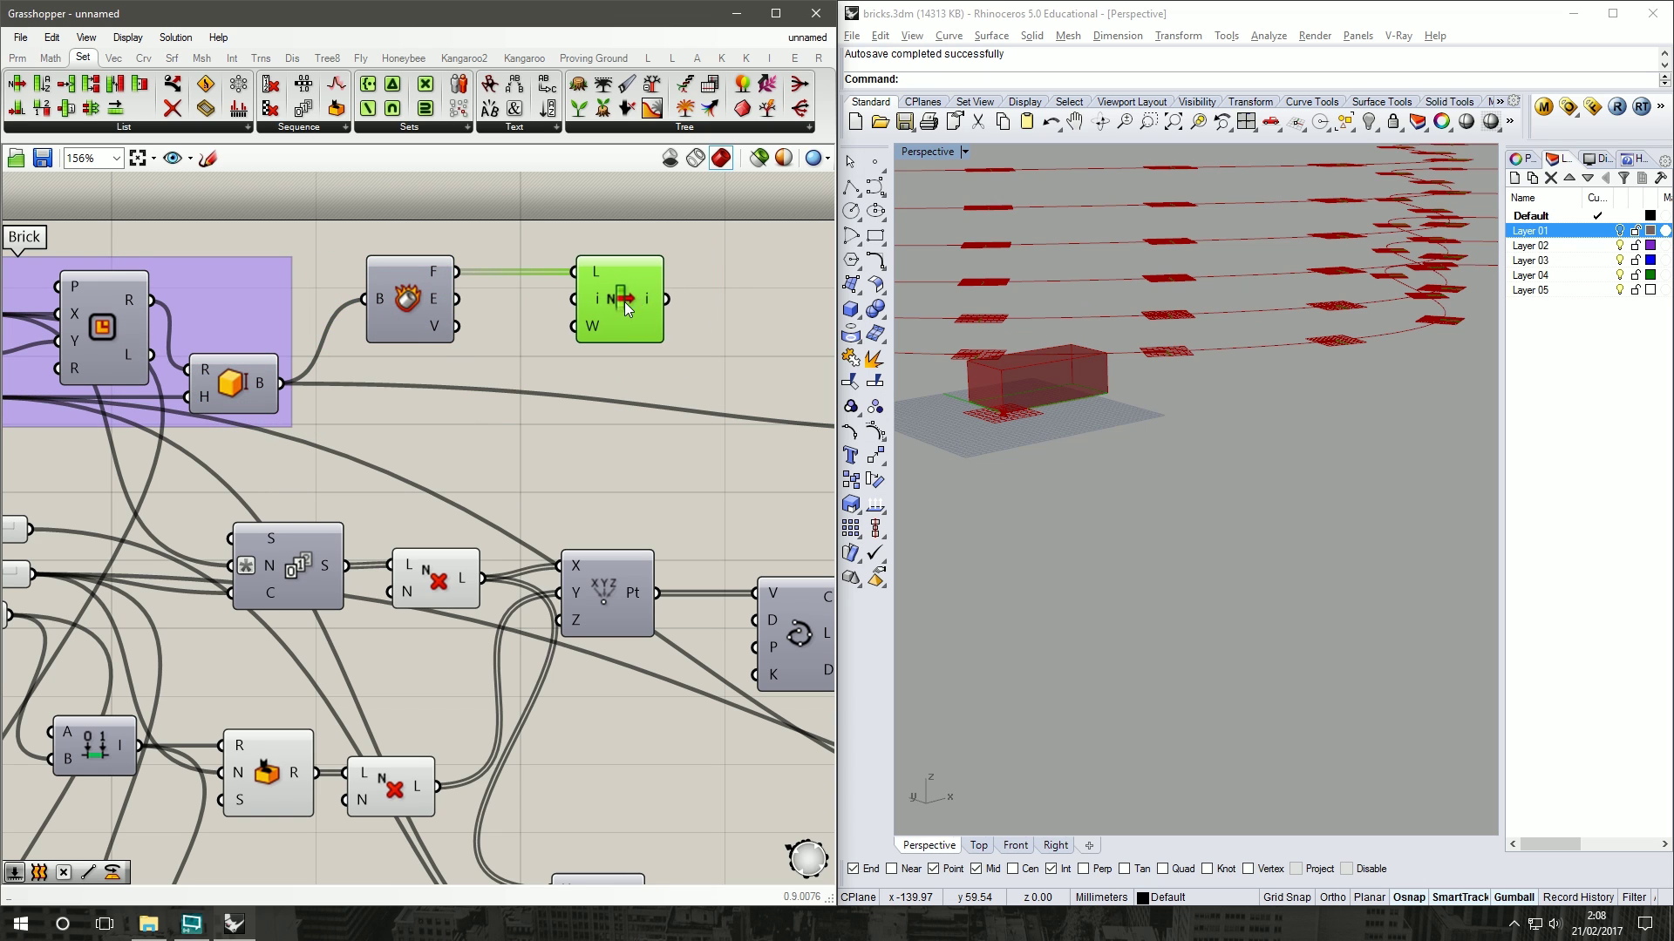
right_click_drag(625, 302, 427, 285)
left_click_drag(427, 285, 328, 285)
left_click(406, 279)
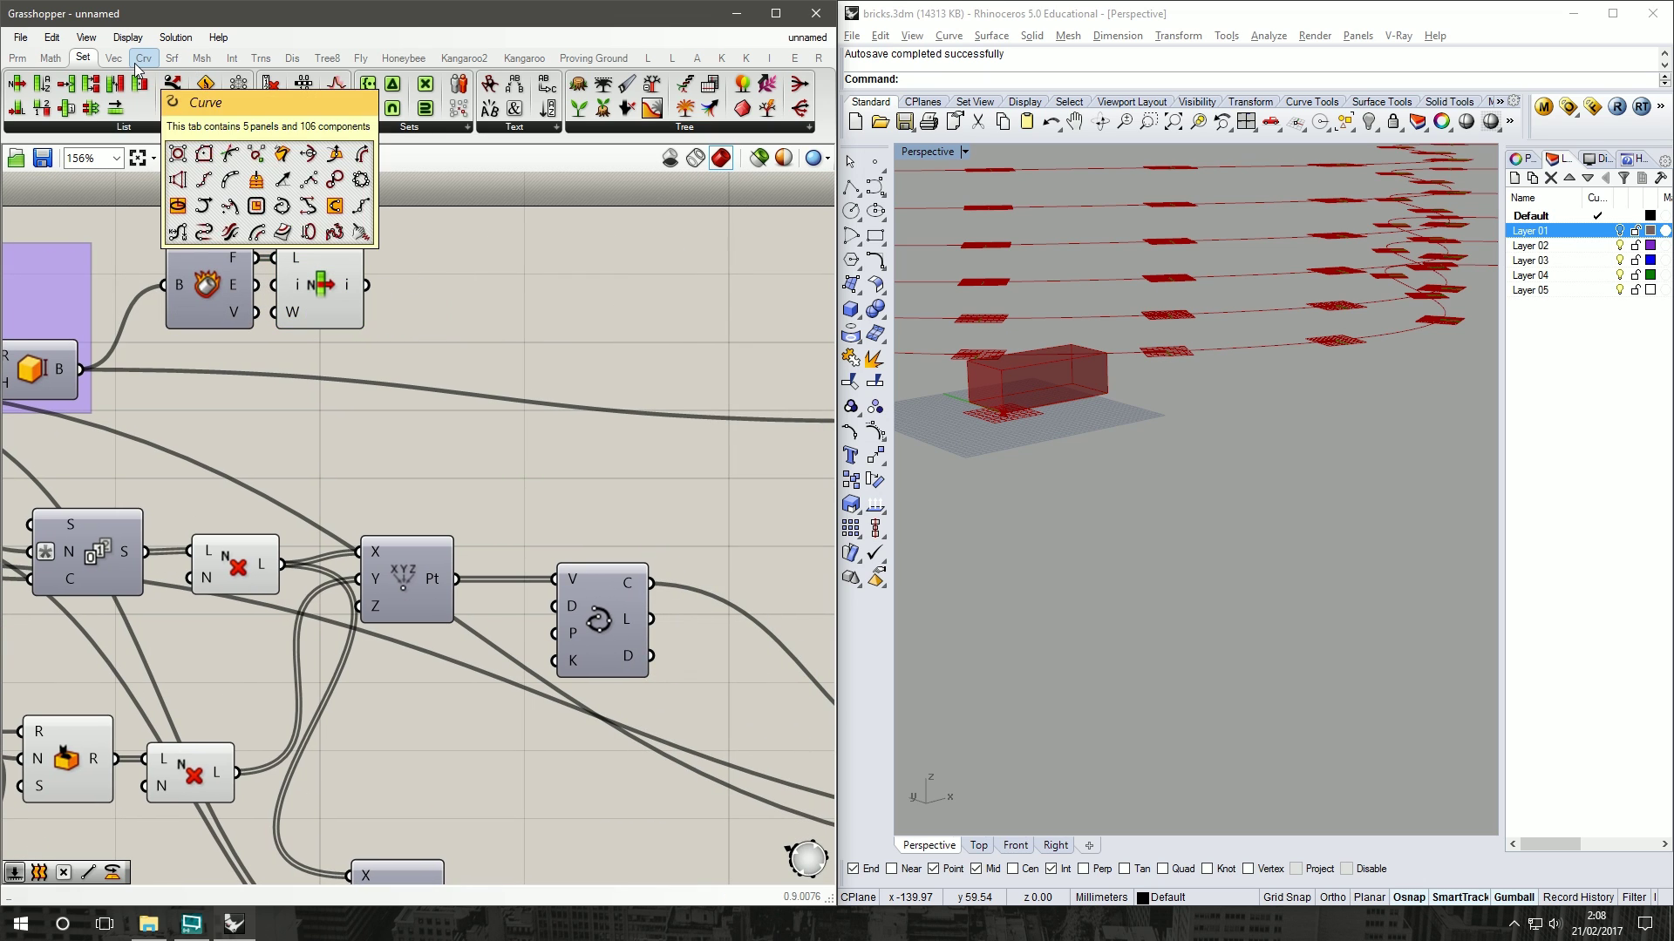
Step: Add an Area component and feed List Item's face into its G input
left_click(166, 58)
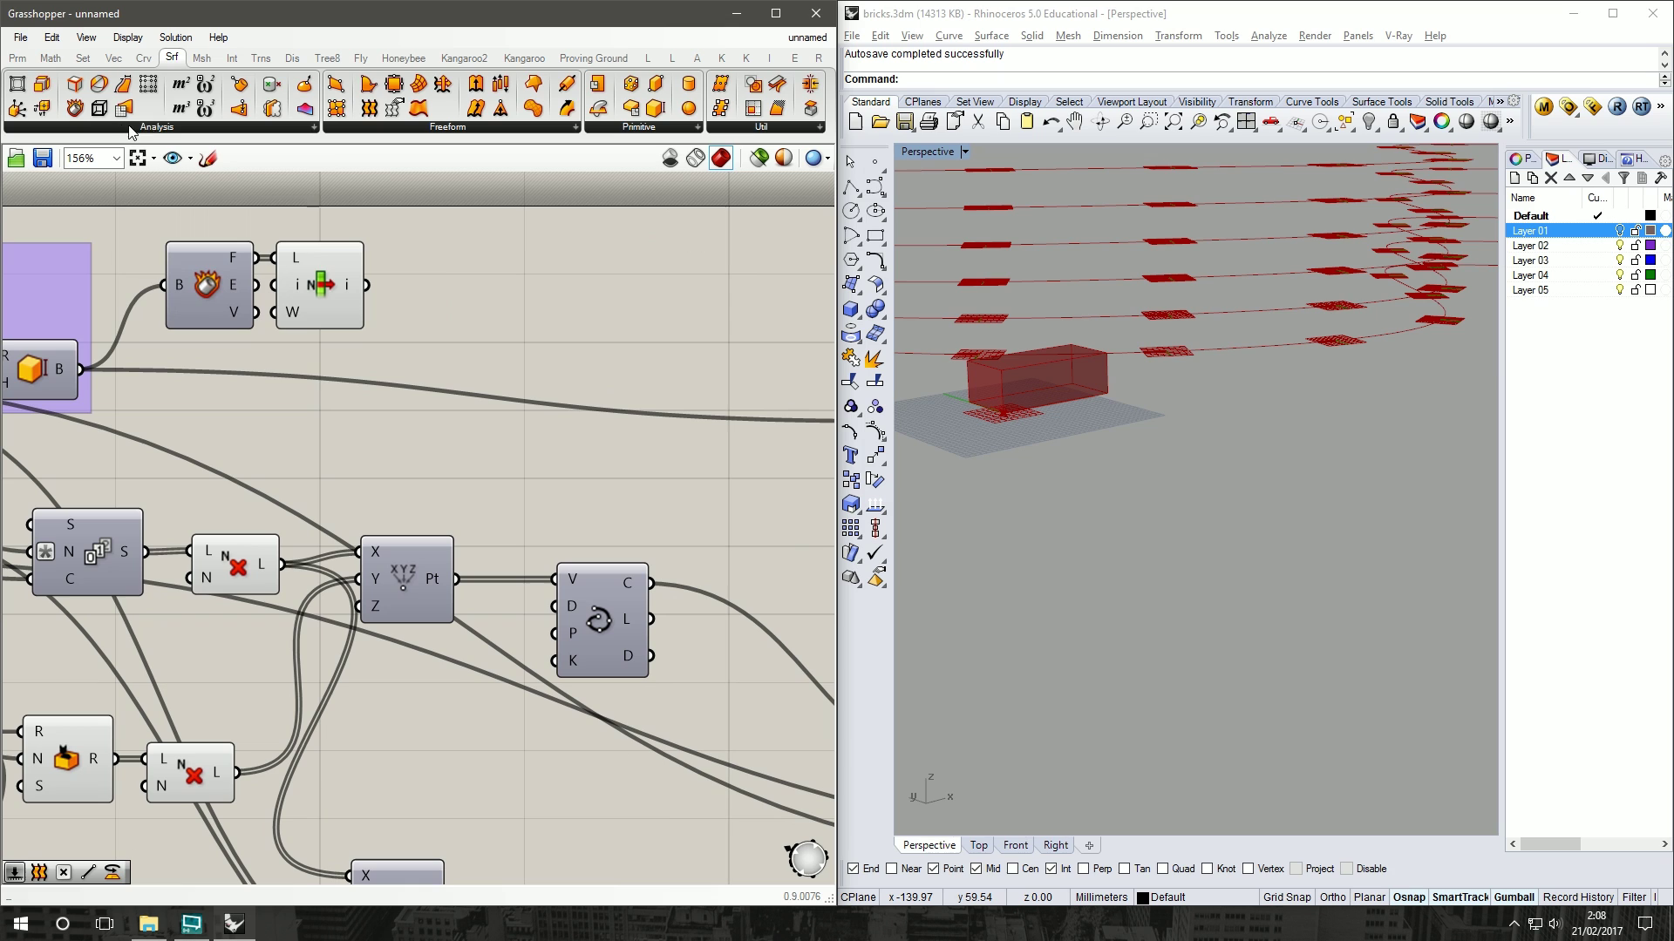
left_click(163, 125)
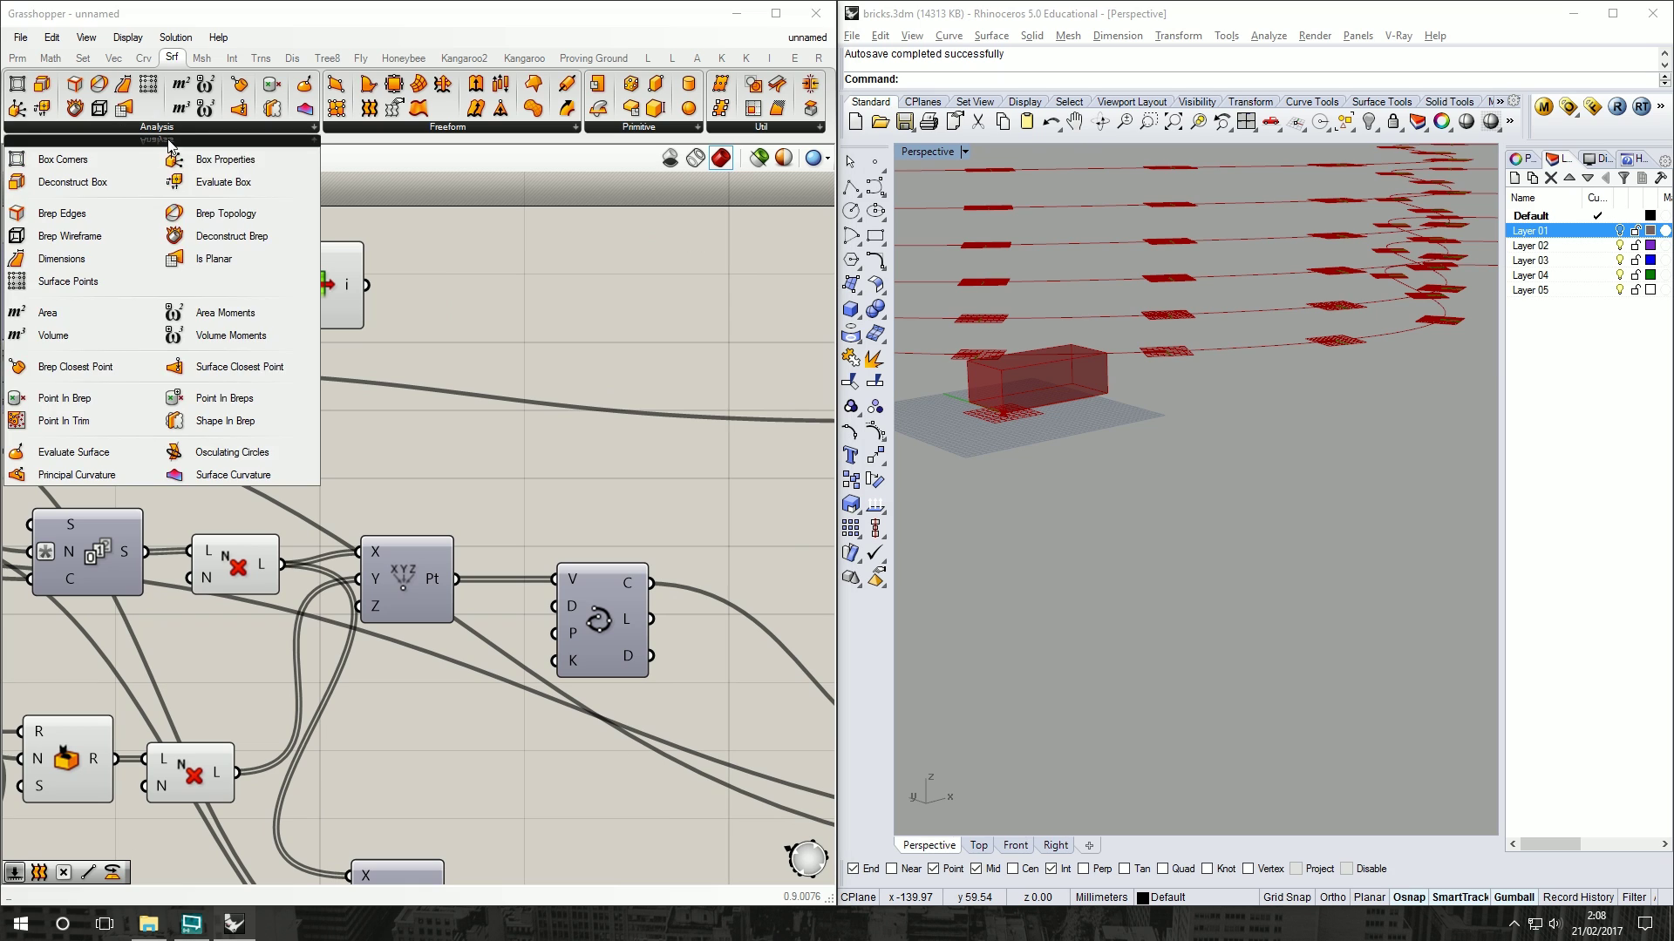
left_click(96, 312)
left_click(491, 305)
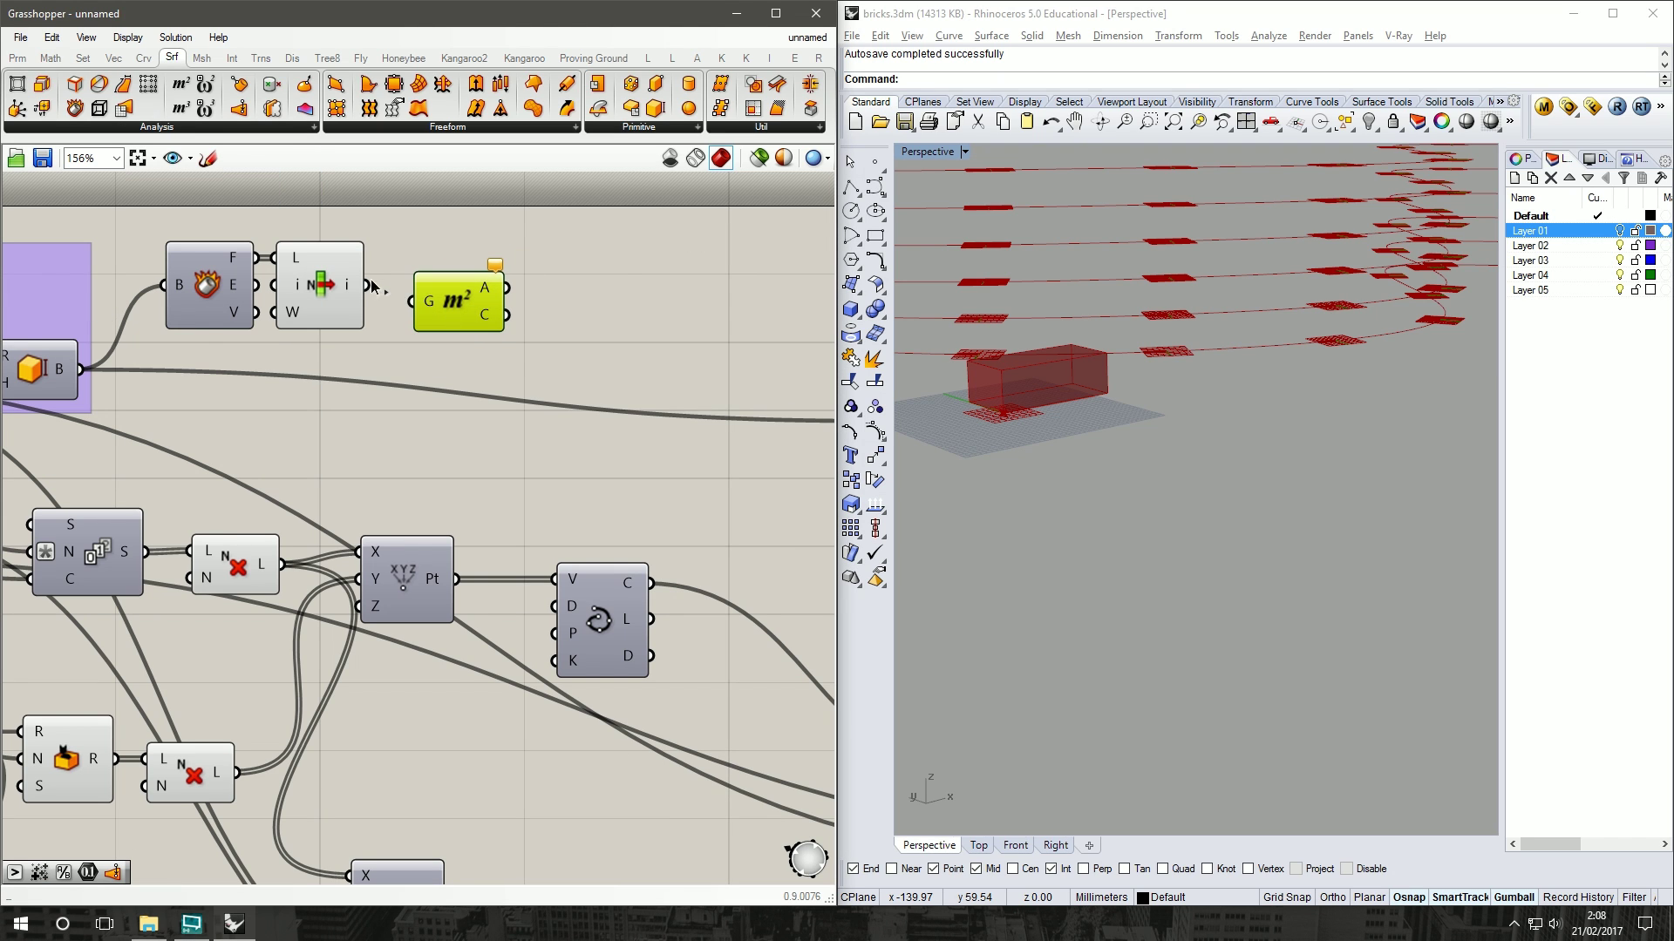
left_click_drag(369, 285, 416, 296)
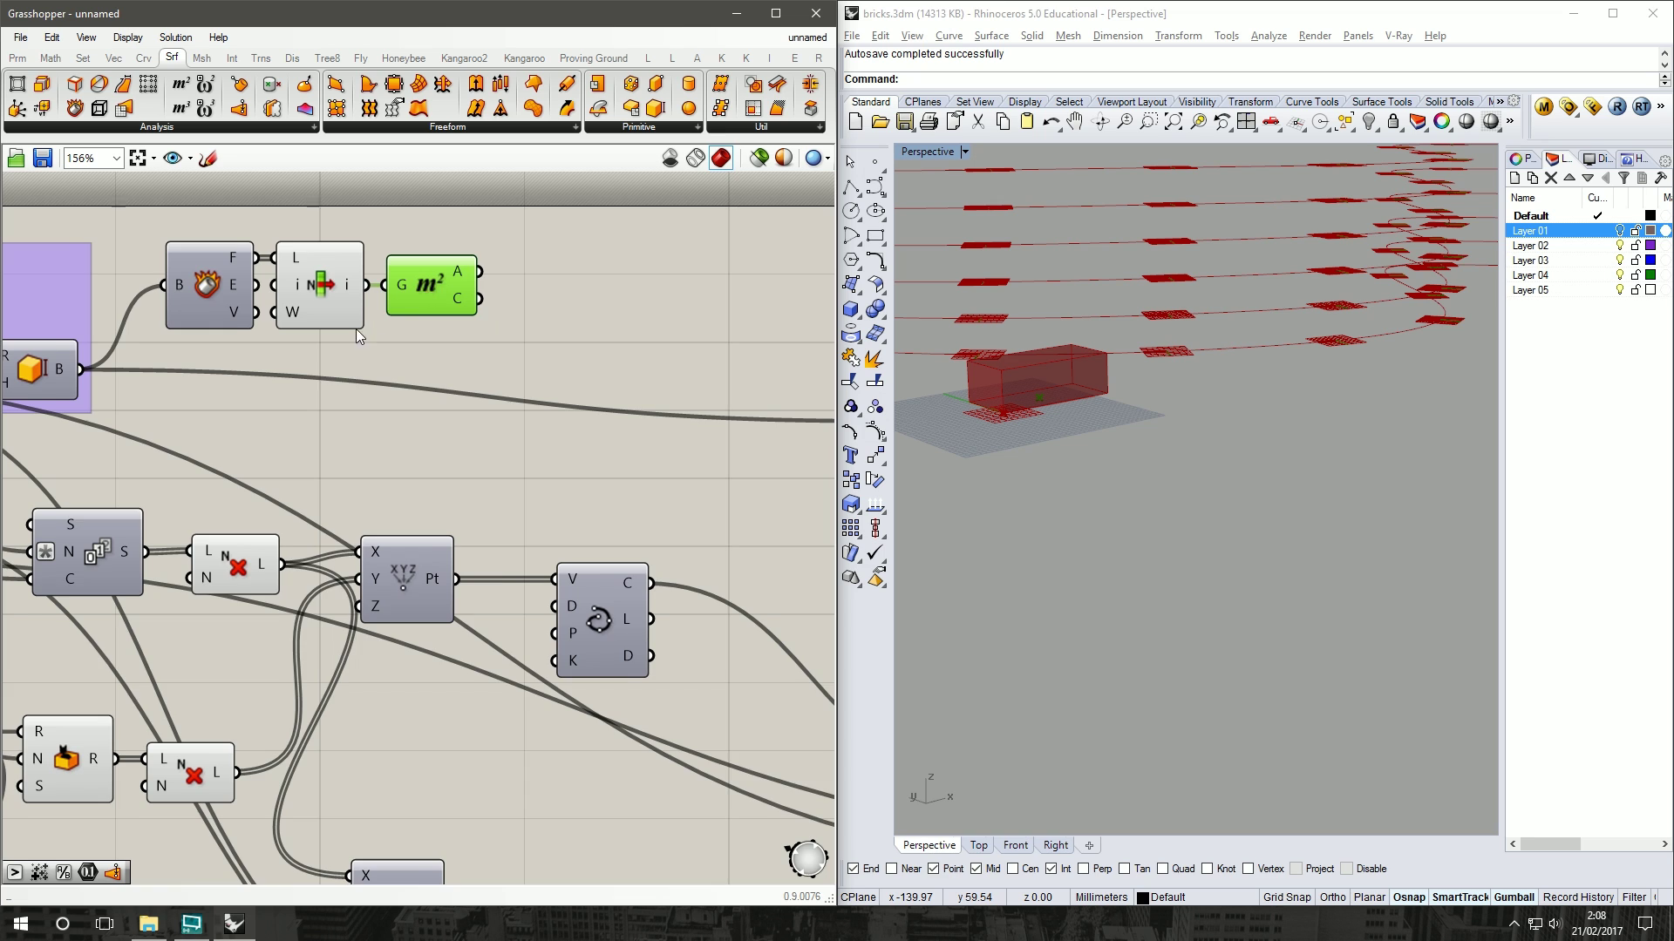
Step: Add the three new components to the Brick group and wire the centroid into Orient
right_click_drag(356, 328, 536, 309)
left_click_drag(698, 324, 344, 207)
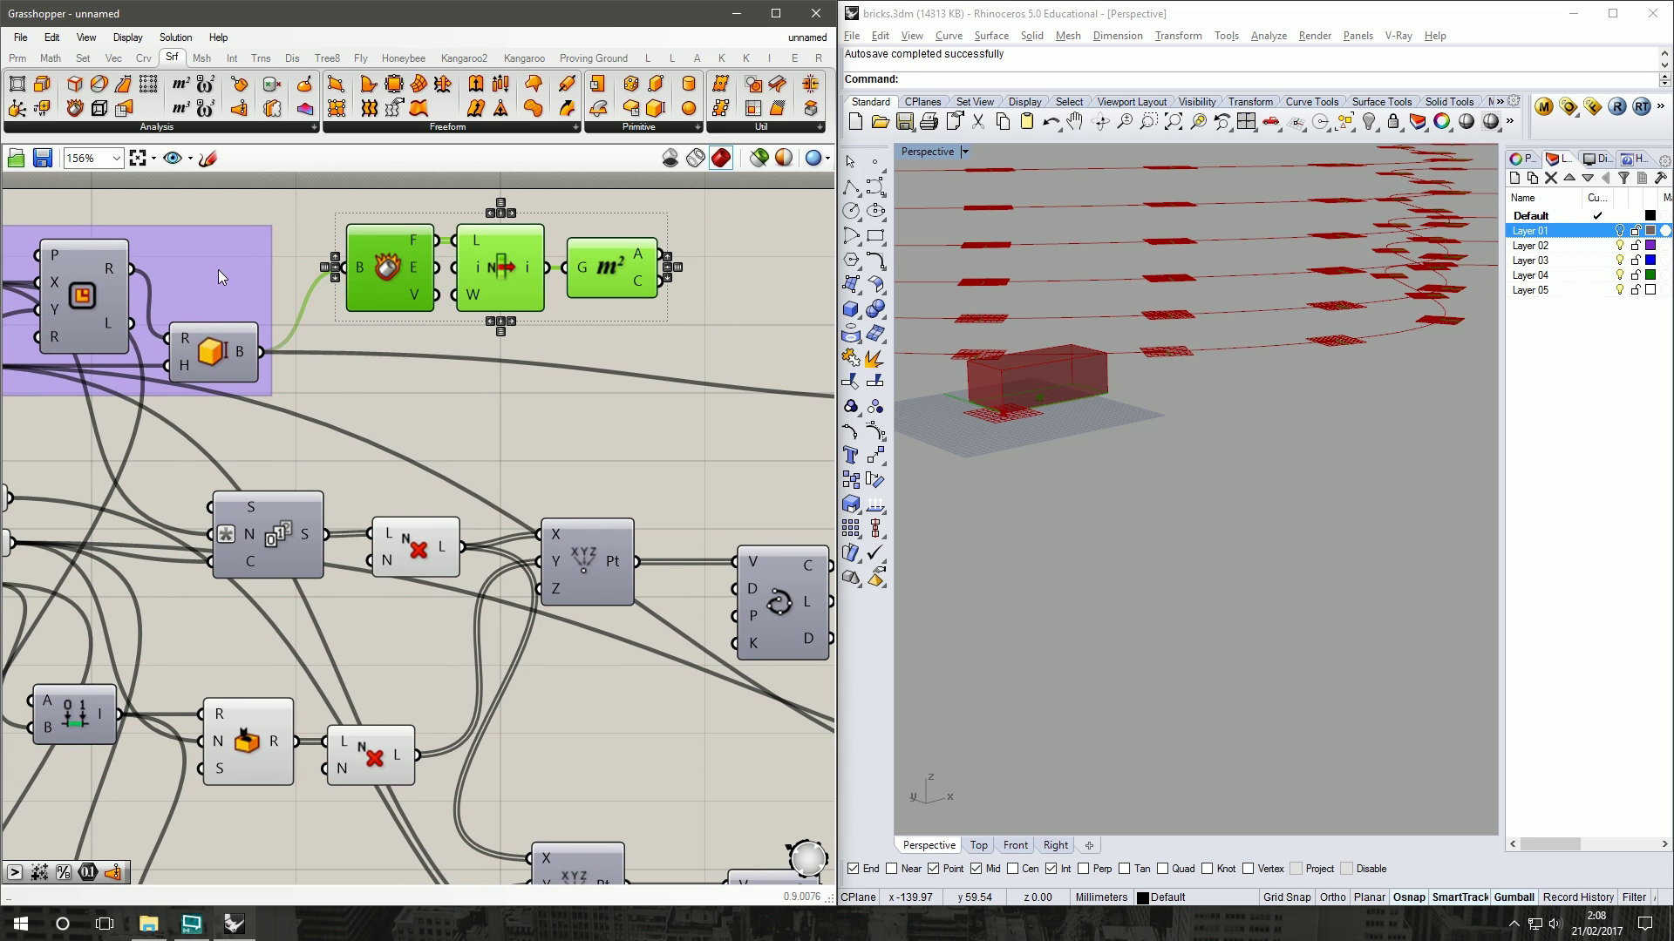
right_click(217, 270)
left_click(363, 415)
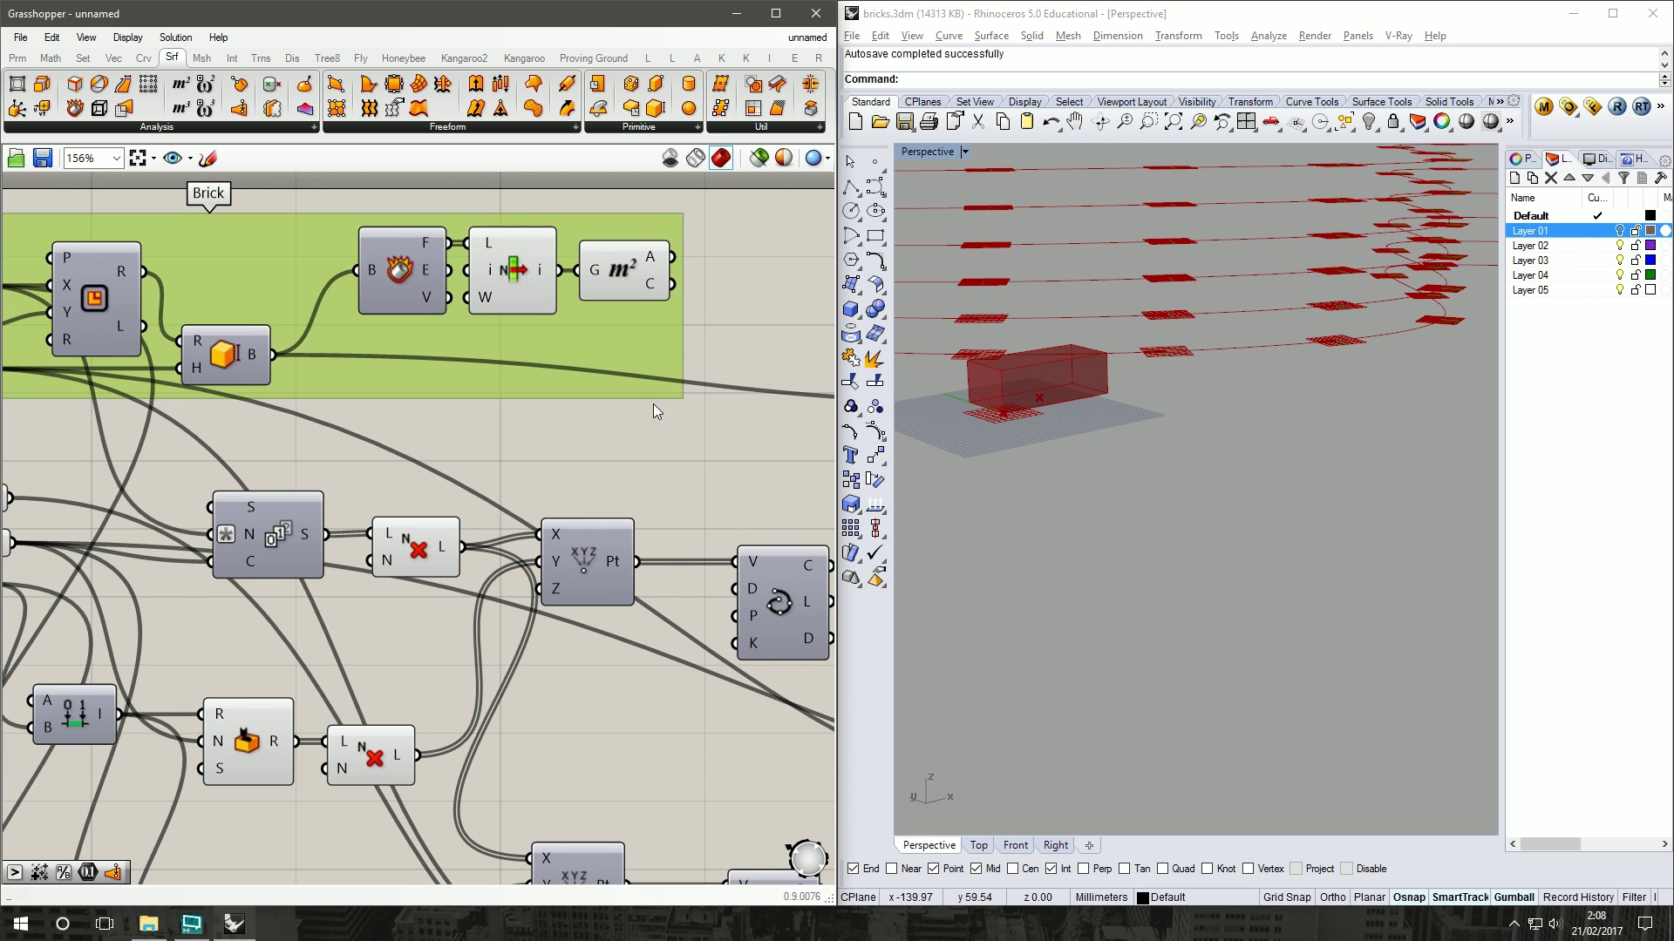
scroll(566, 406, "down", 3)
left_click(495, 313)
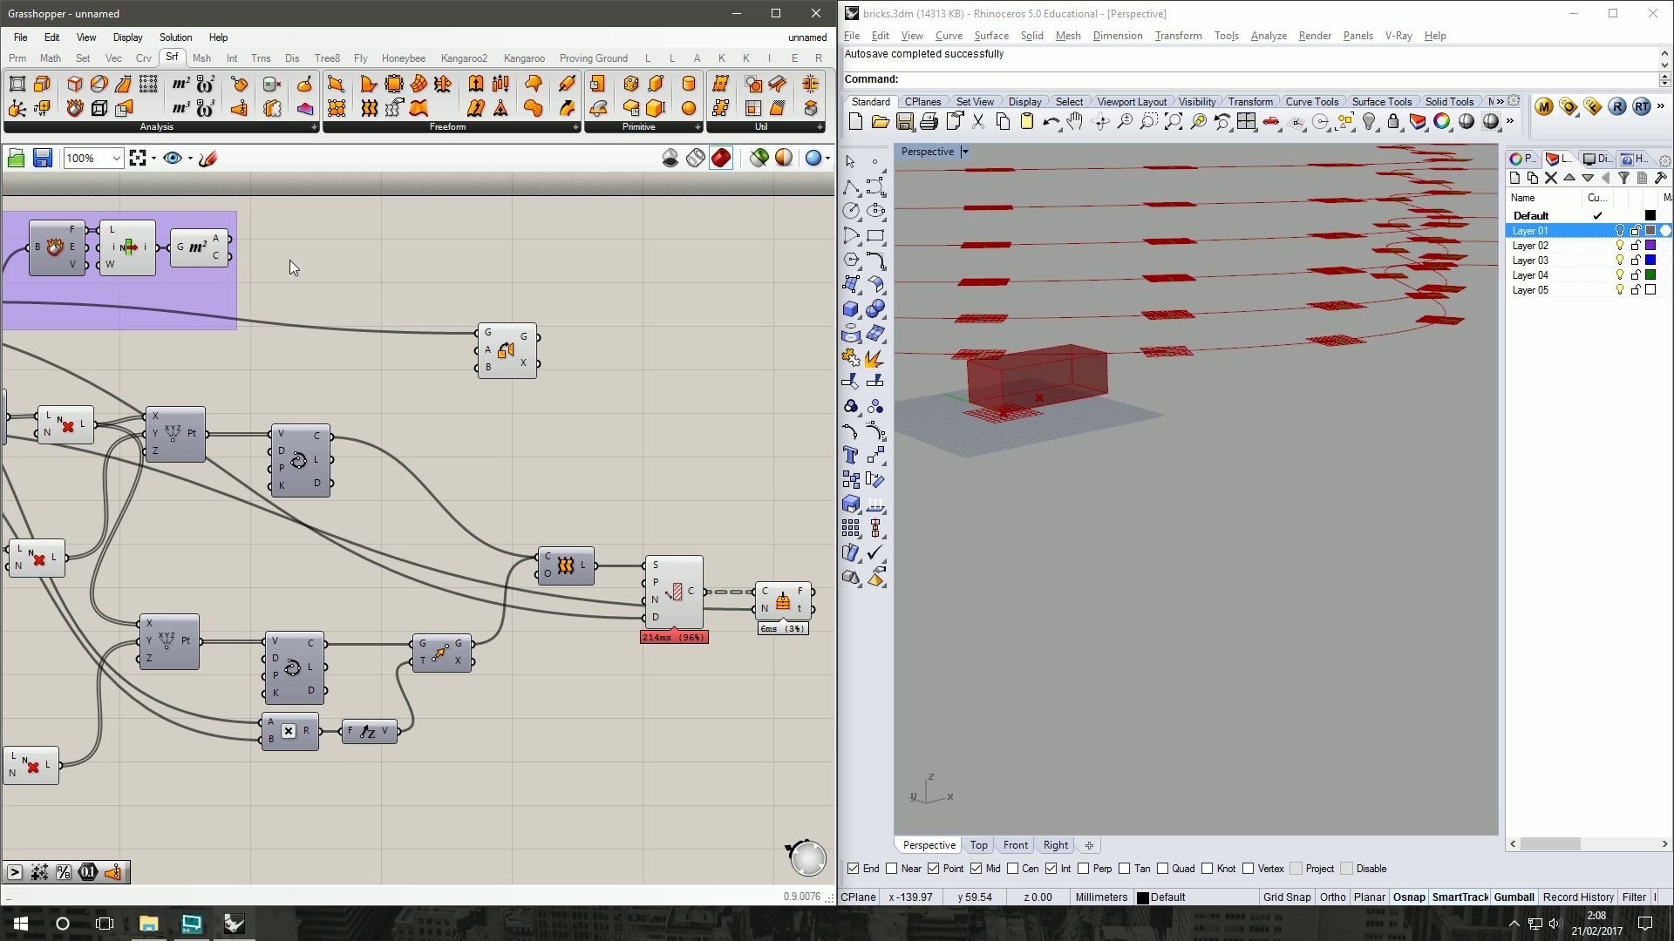
left_click(153, 250)
middle_click(154, 250)
left_click(202, 234)
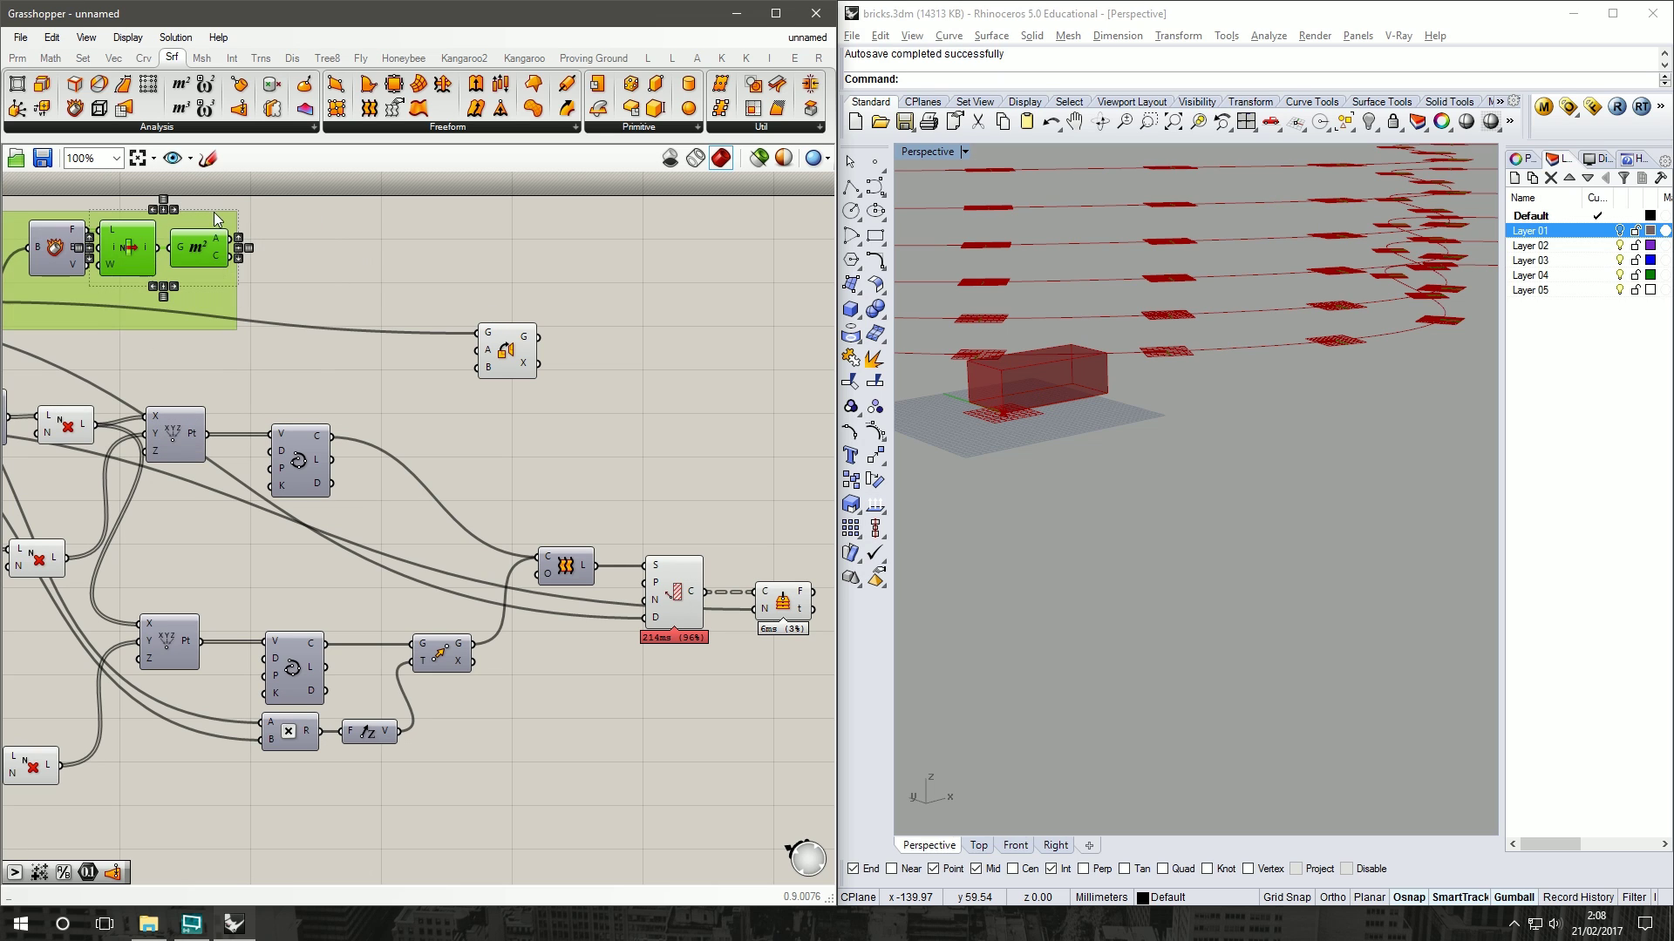
left_click(253, 289)
left_click_drag(232, 258, 550, 328)
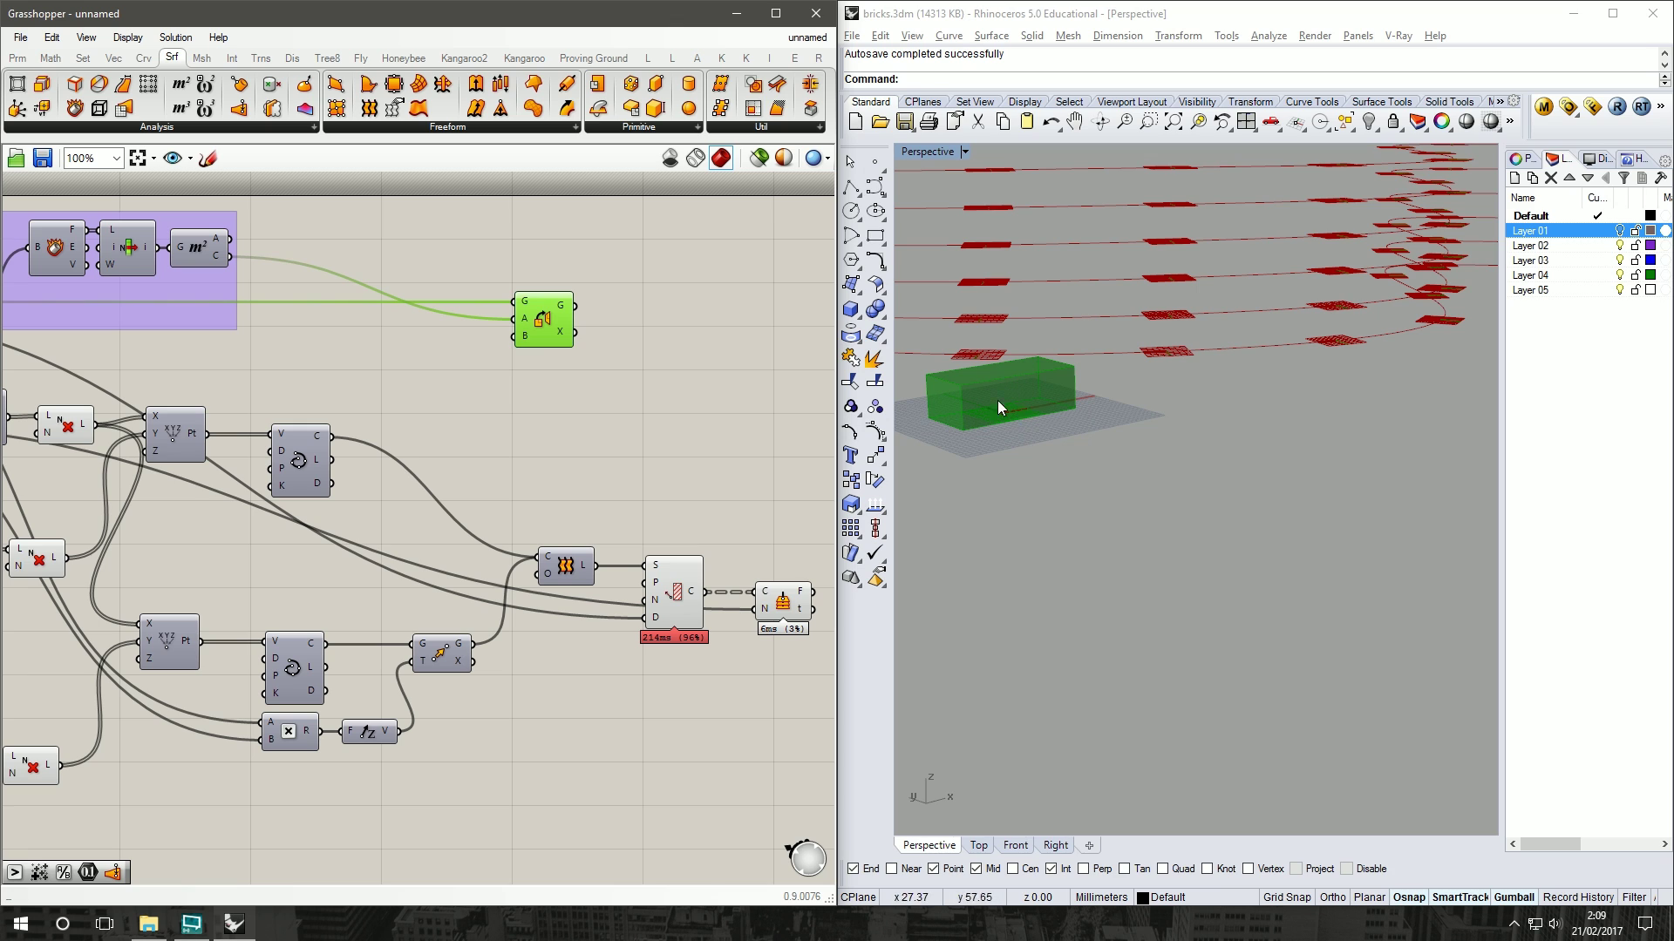
Step: Move Orient beside Horizontal Frames and wire the frames F output into its B input
left_click_drag(576, 328, 783, 410)
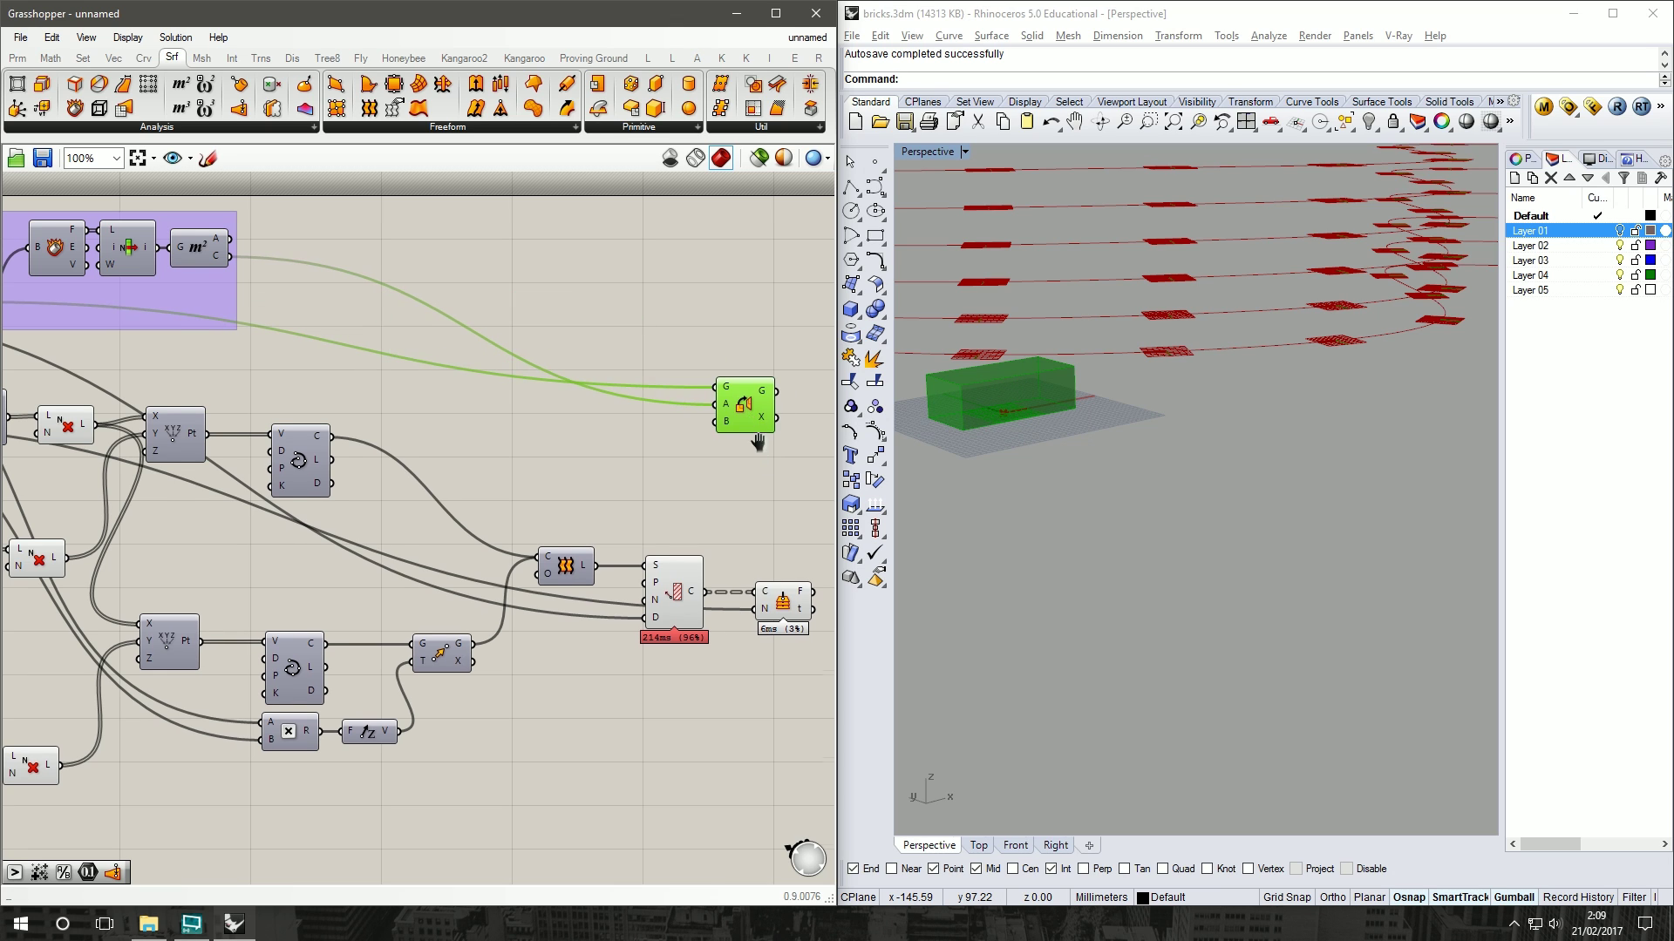
right_click_drag(758, 437, 623, 347)
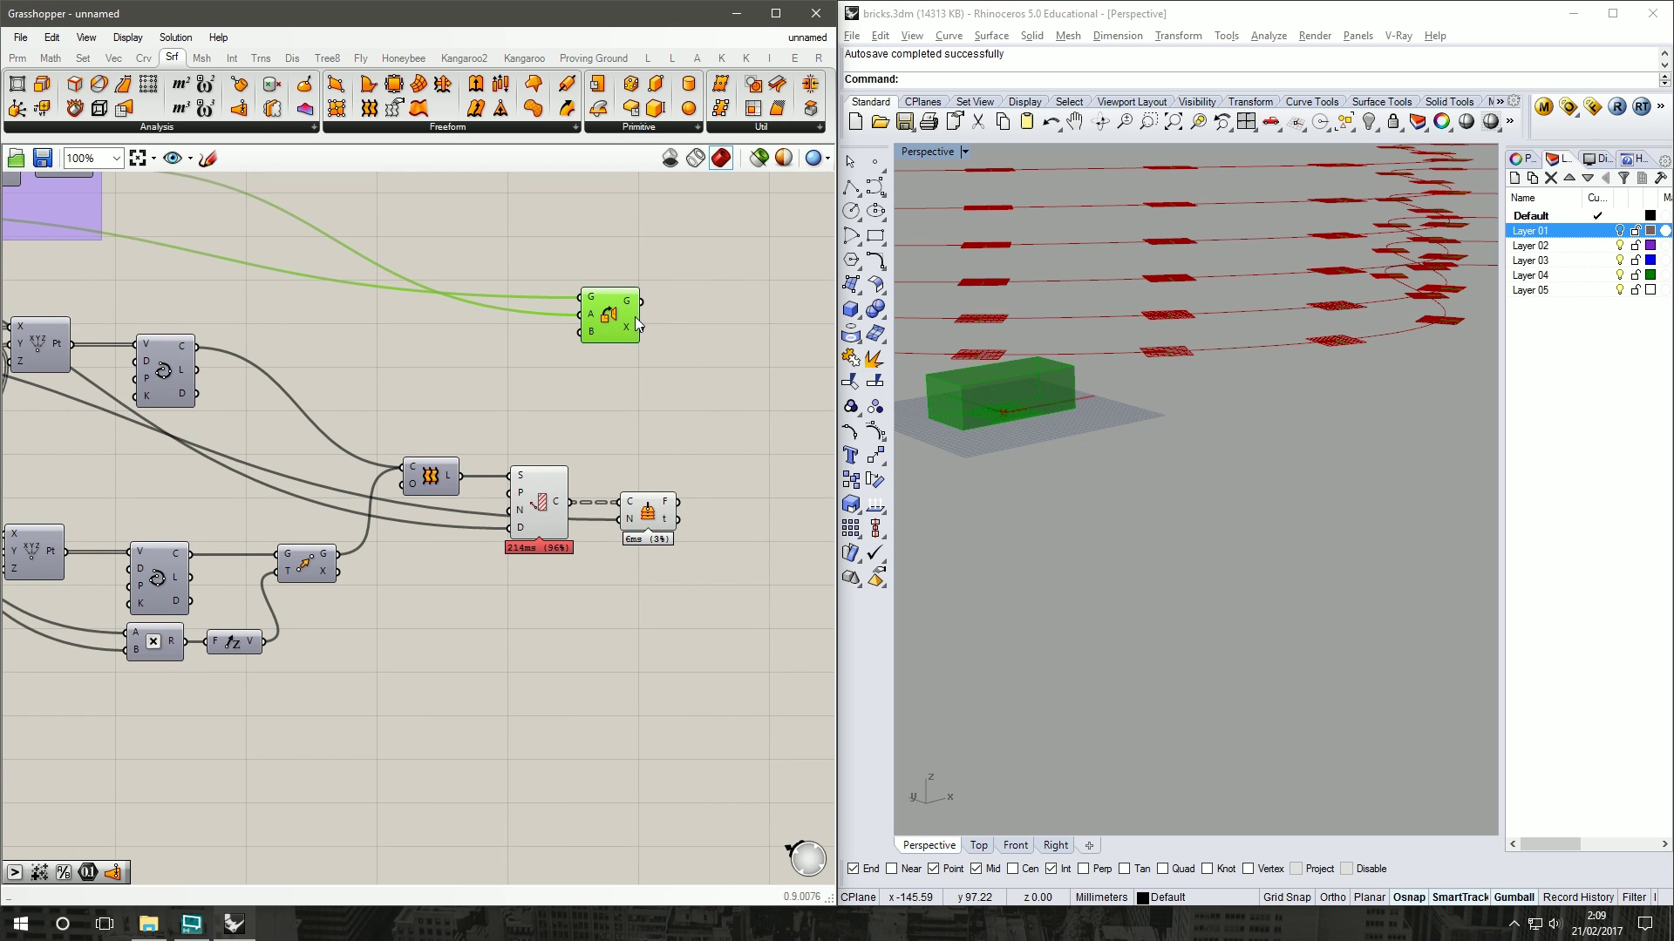
left_click_drag(637, 324, 750, 385)
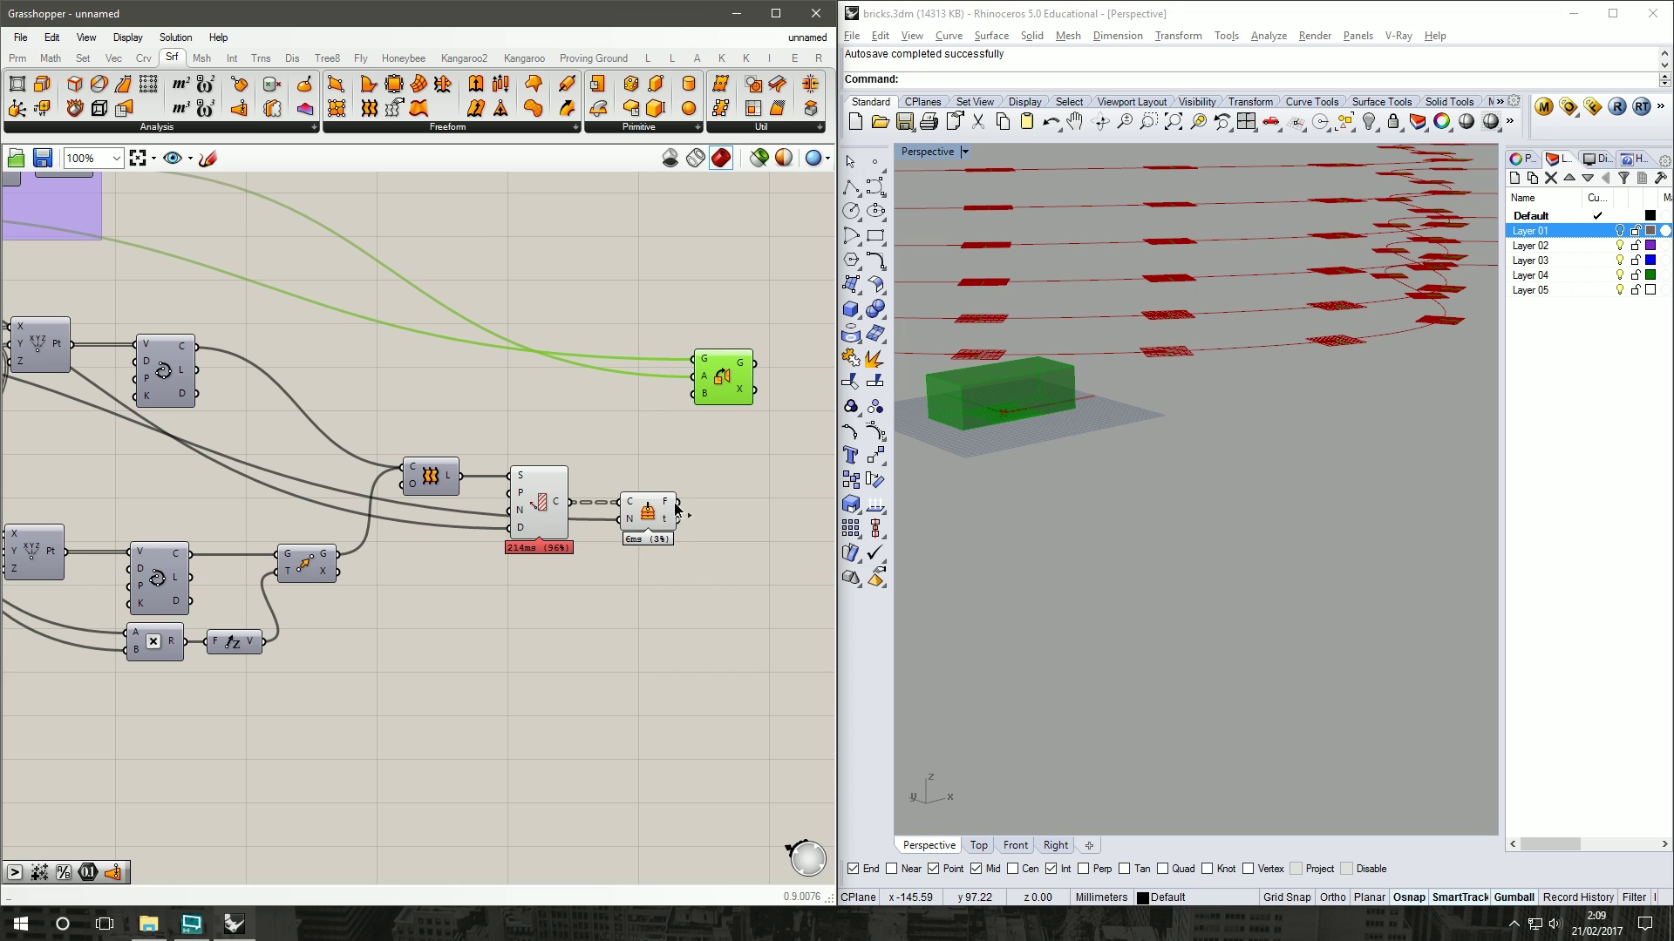
left_click_drag(677, 502, 696, 399)
Step: Orbit the Rhino view to inspect the wavy wall of oriented bricks
mouse_move(1430, 466)
right_mouse_down()
mouse_move(1184, 419)
mouse_move(1158, 310)
mouse_move(1278, 598)
mouse_move(1325, 489)
mouse_move(1176, 503)
mouse_move(915, 441)
mouse_move(1326, 436)
mouse_move(1290, 437)
right_mouse_up()
scroll(645, 451, "up", 4)
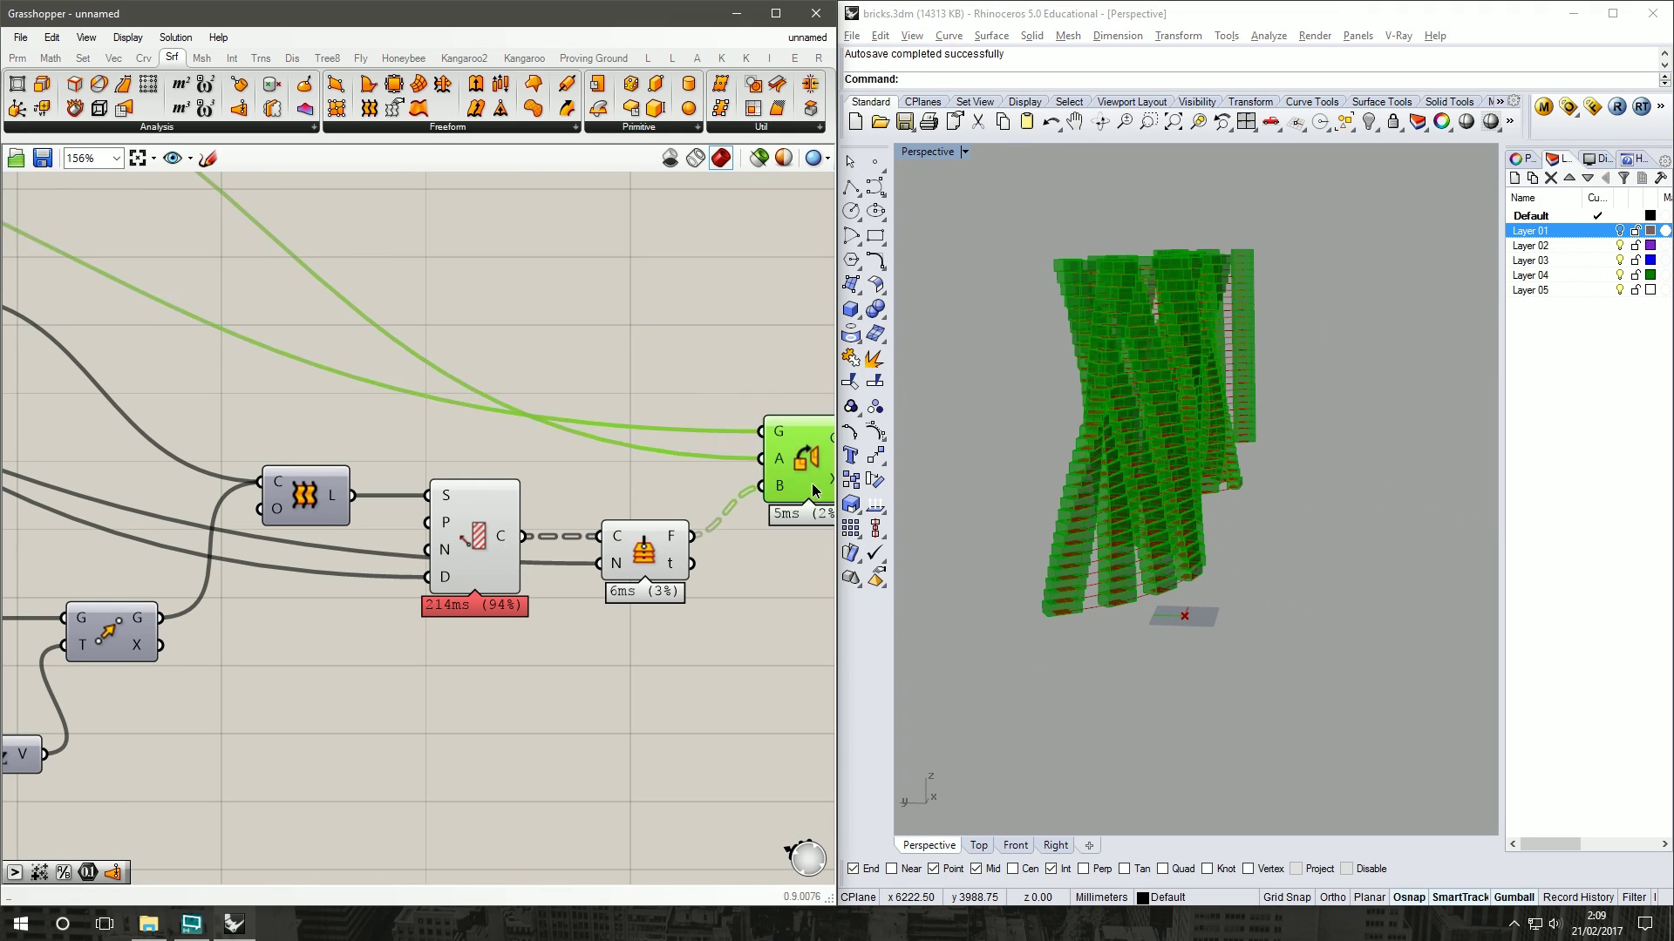
left_click_drag(813, 491, 789, 525)
right_click_drag(1326, 393, 1107, 389)
right_click_drag(652, 369, 694, 253)
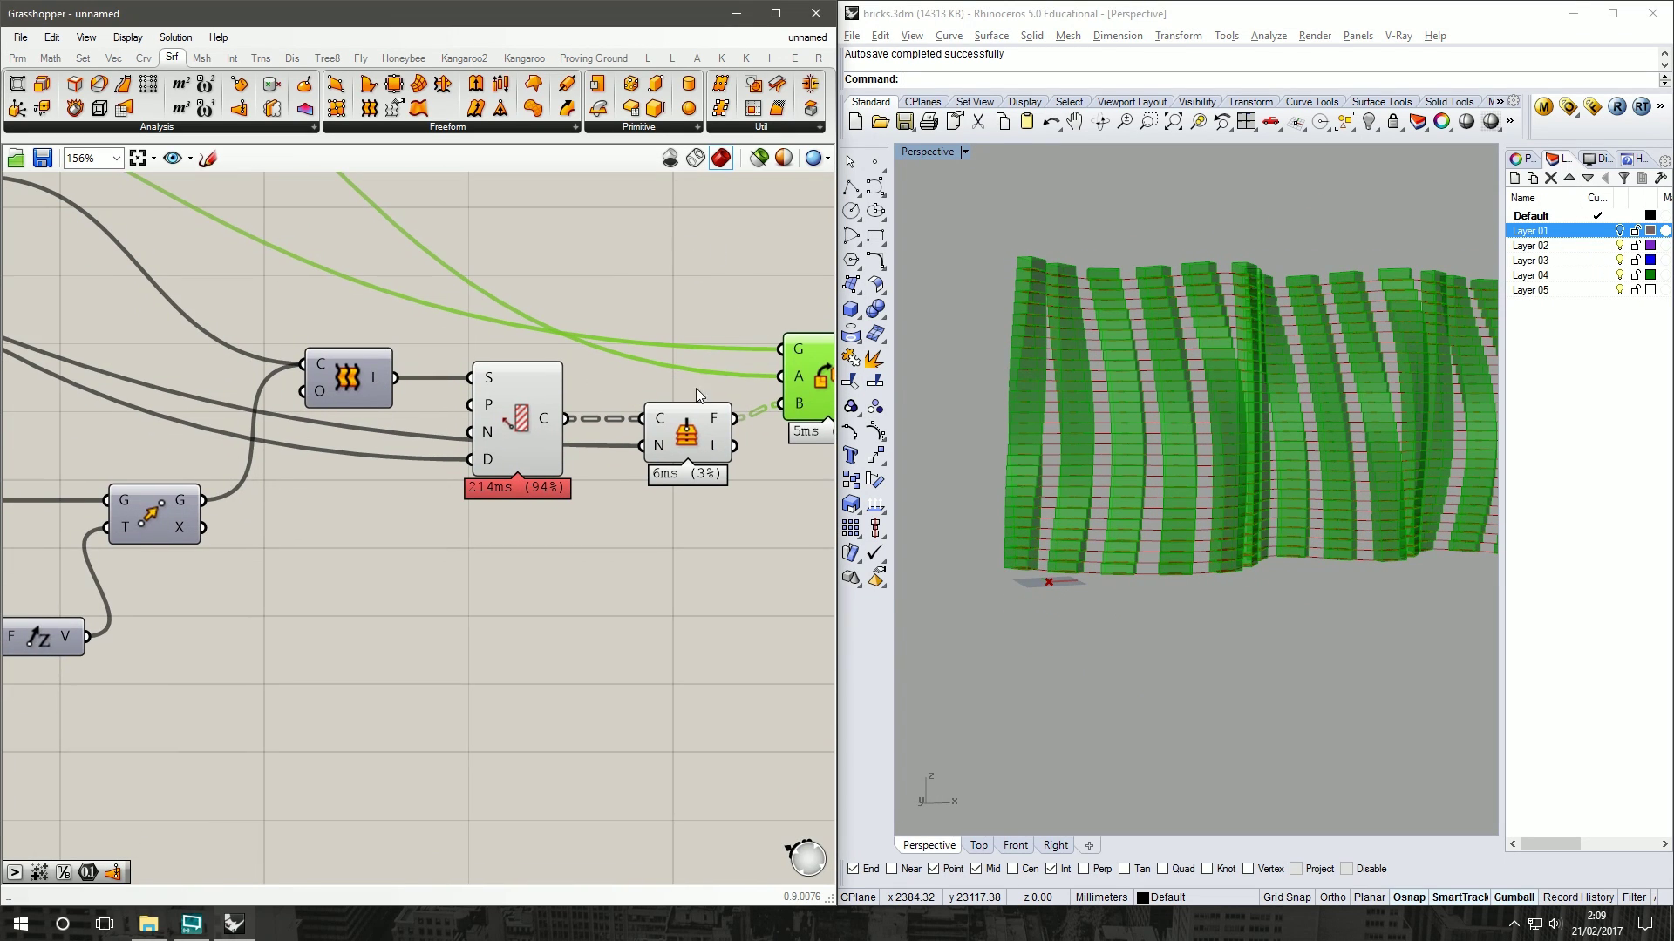
right_click(661, 444)
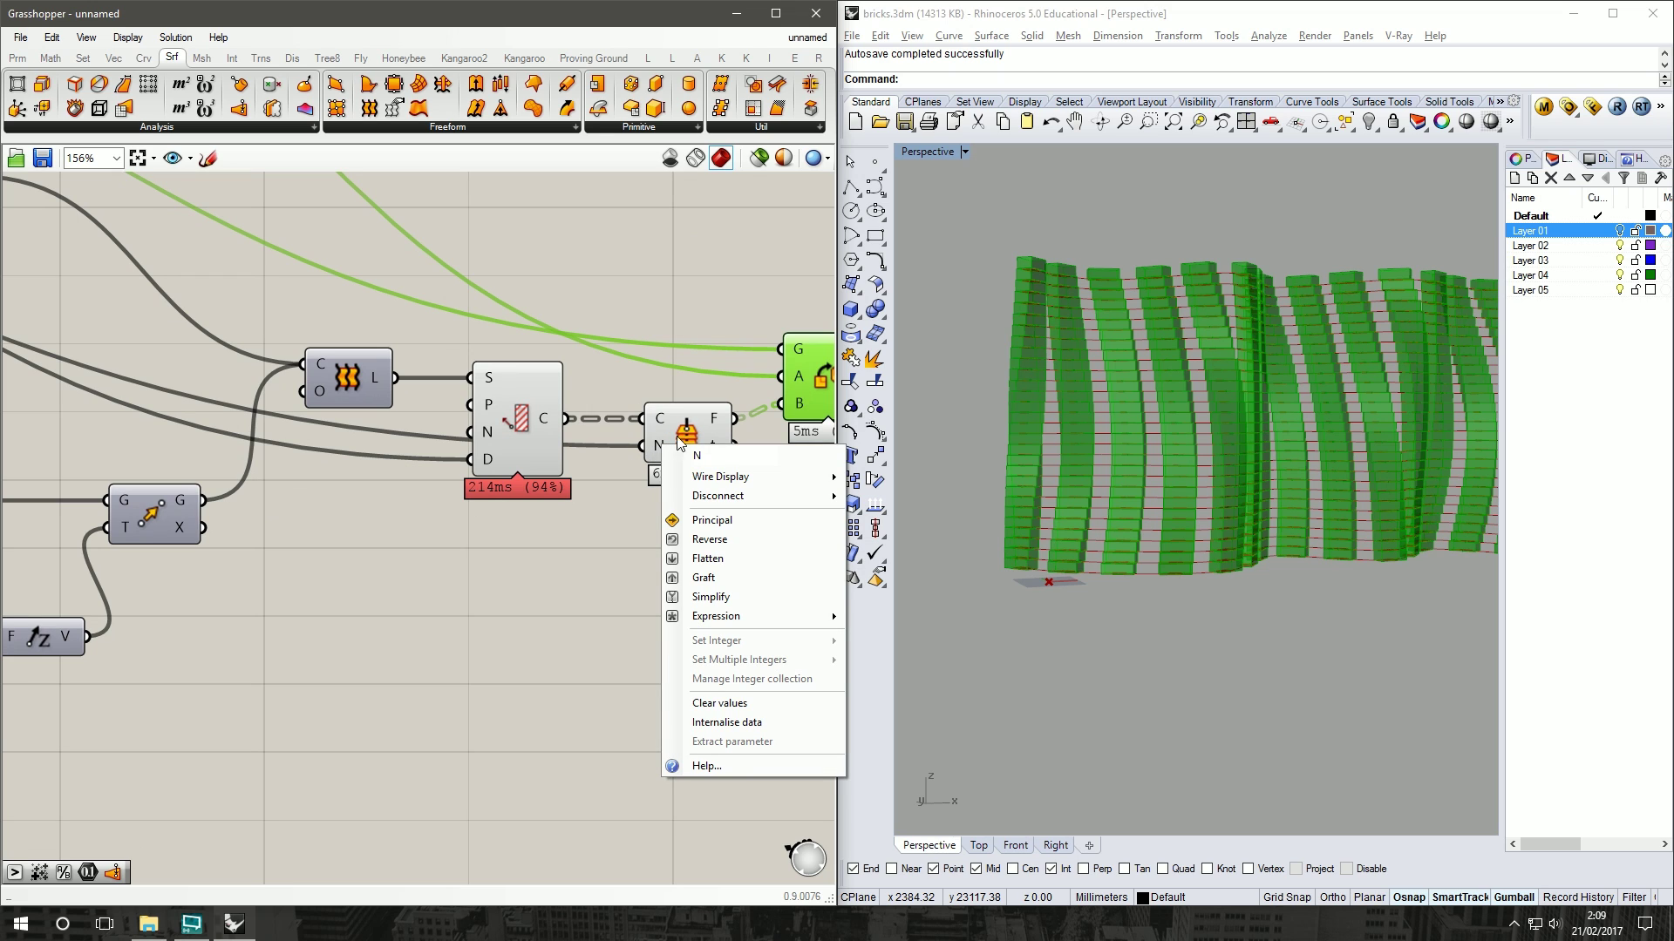
Step: Set the frames component's N input expression to x*2
left_click(681, 352)
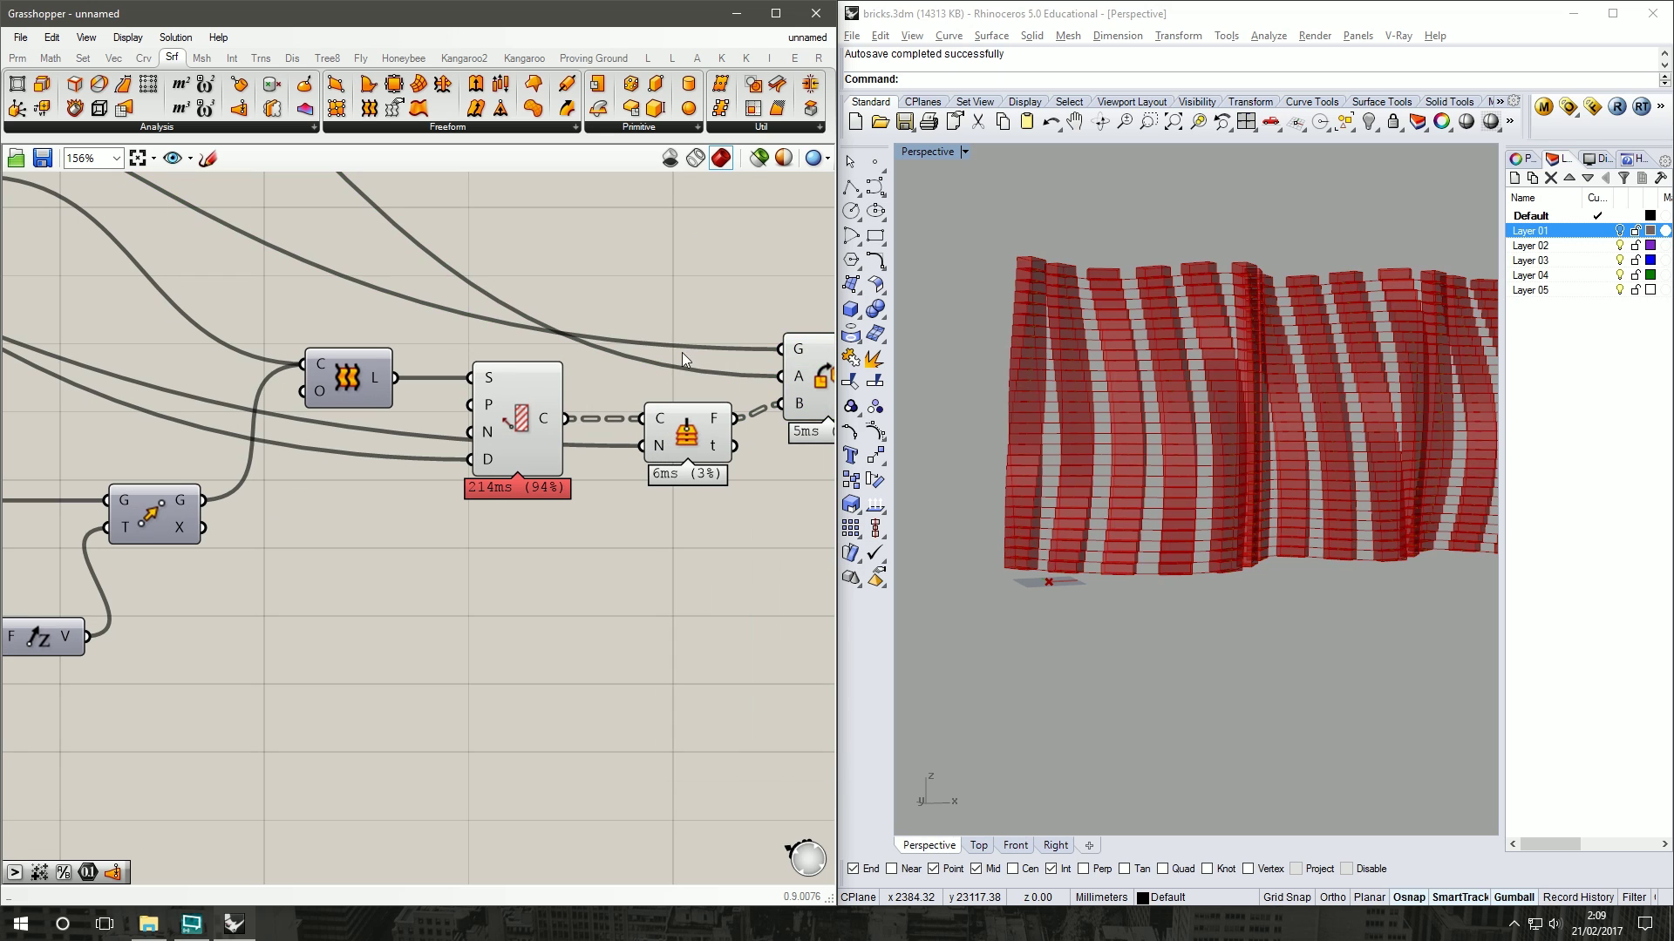
right_click(659, 450)
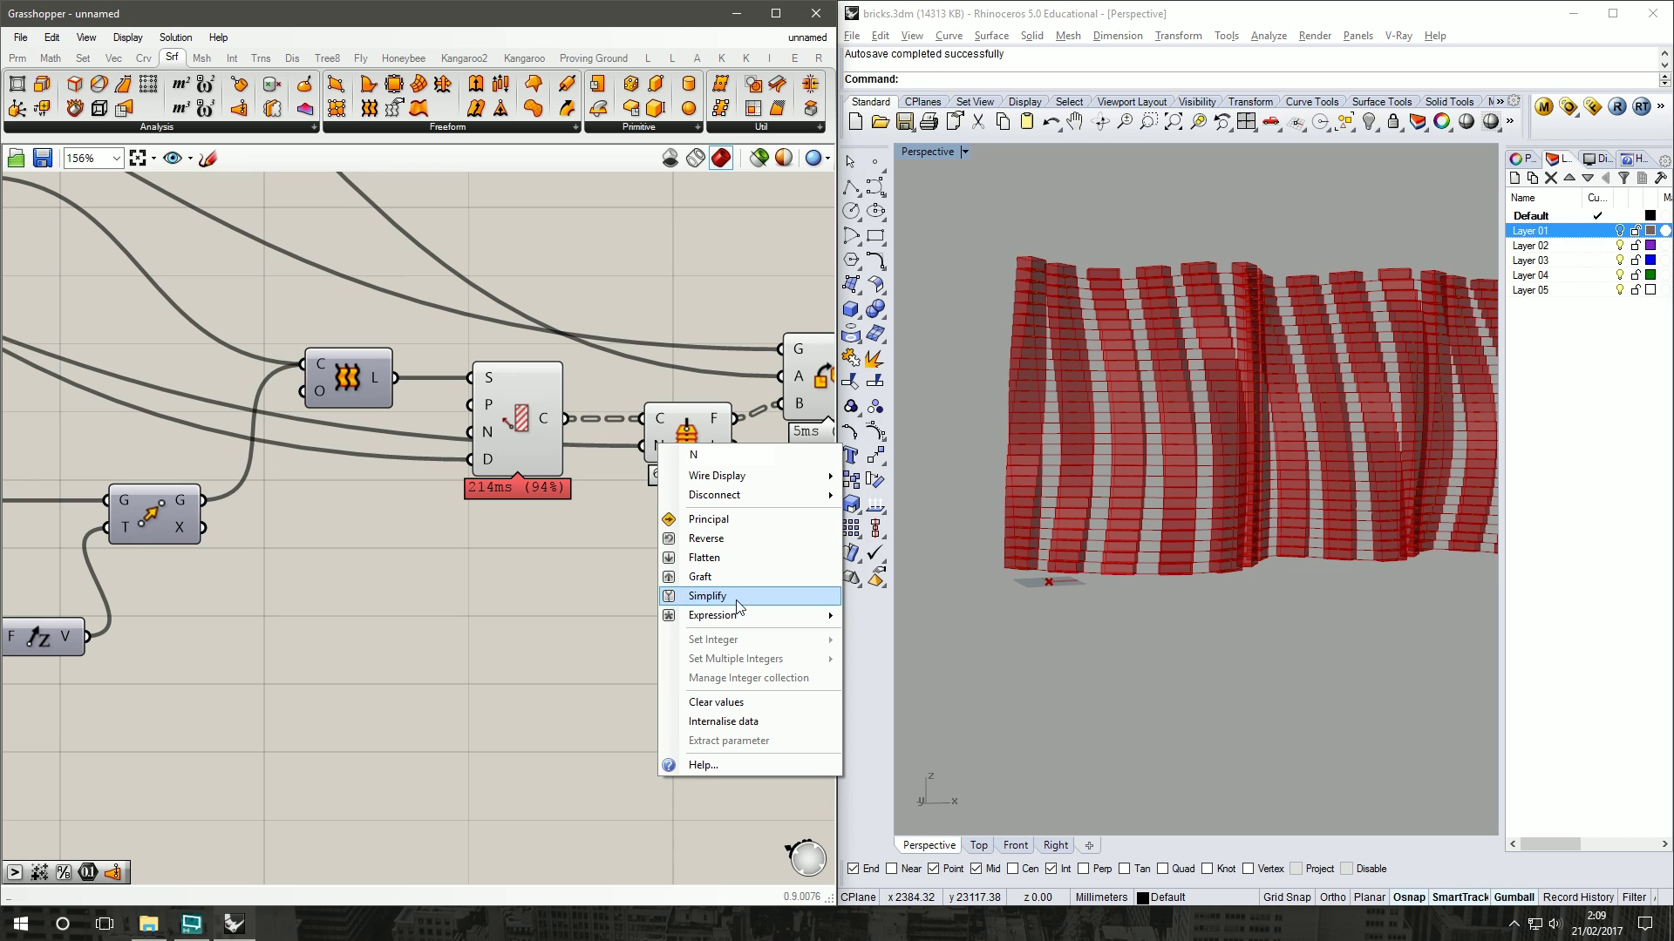
mouse_move(743, 625)
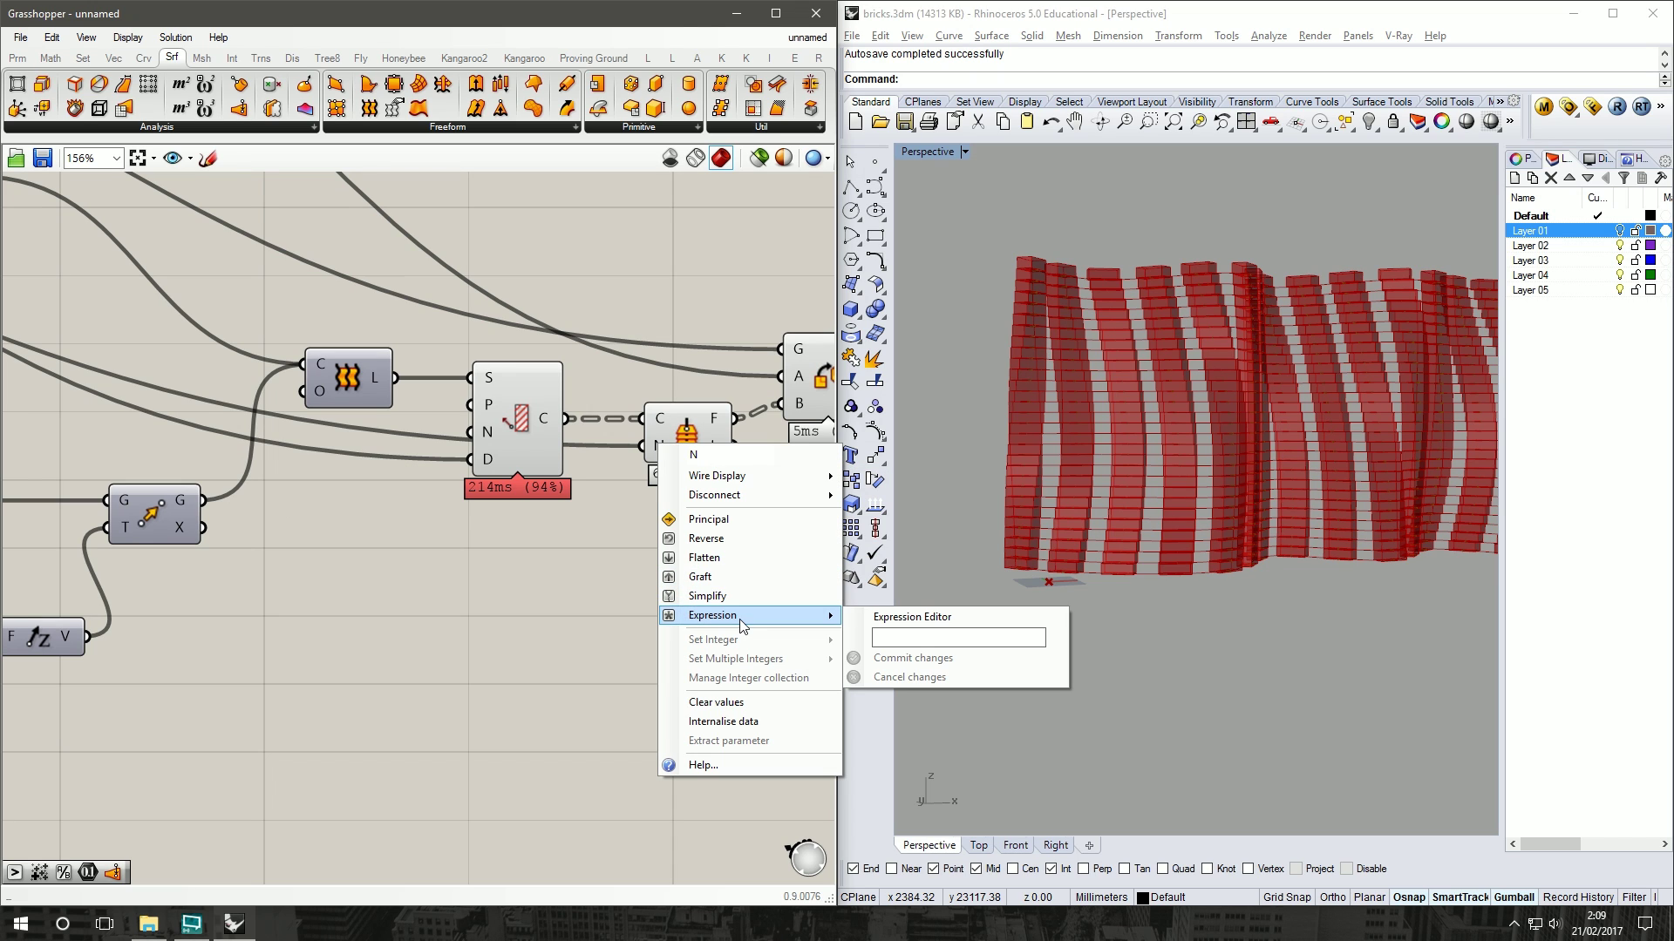
left_click(896, 637)
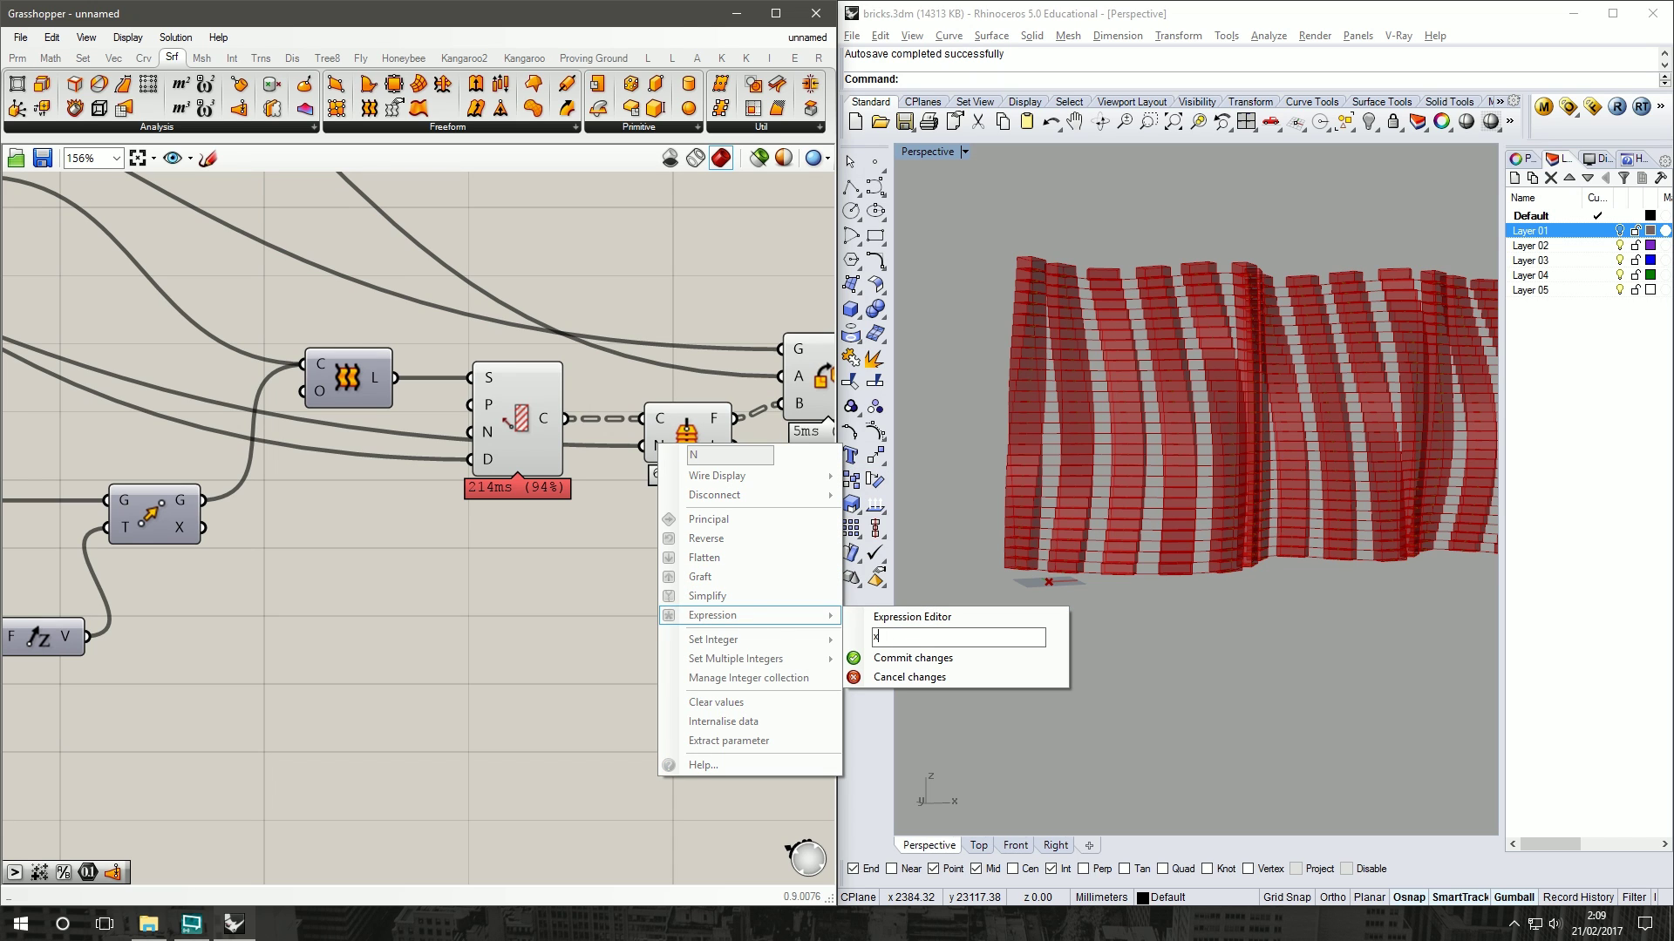
left_click(907, 659)
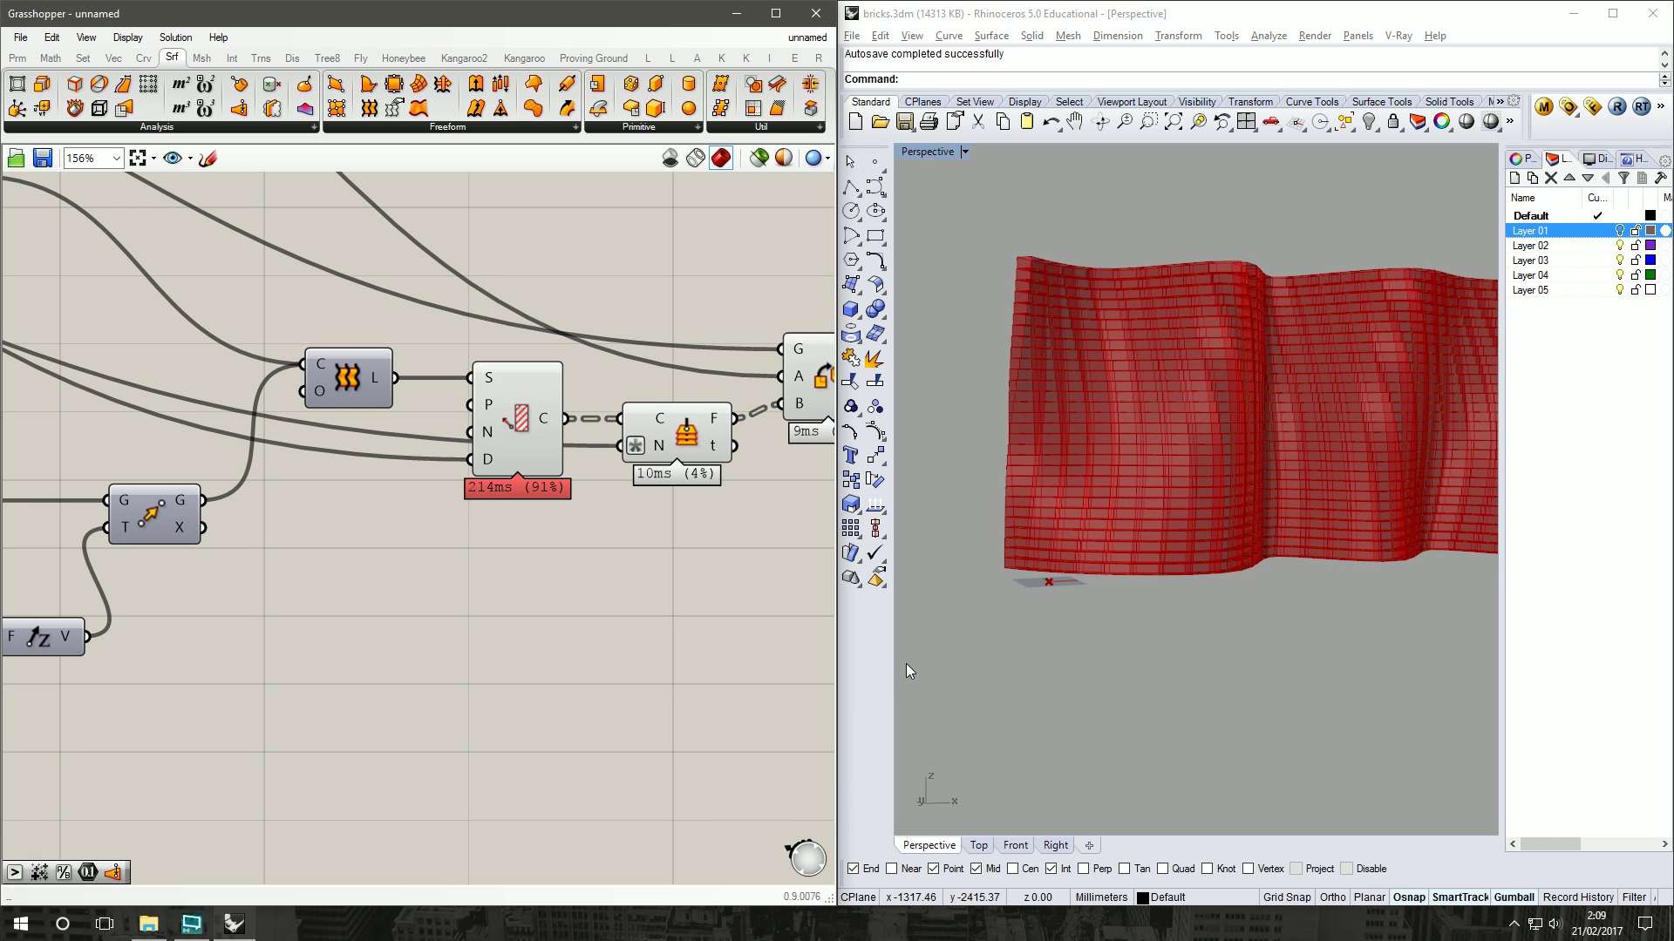
Step: Select Orient and orbit Rhino to inspect the denser brick wall
right_click_drag(724, 405, 425, 405)
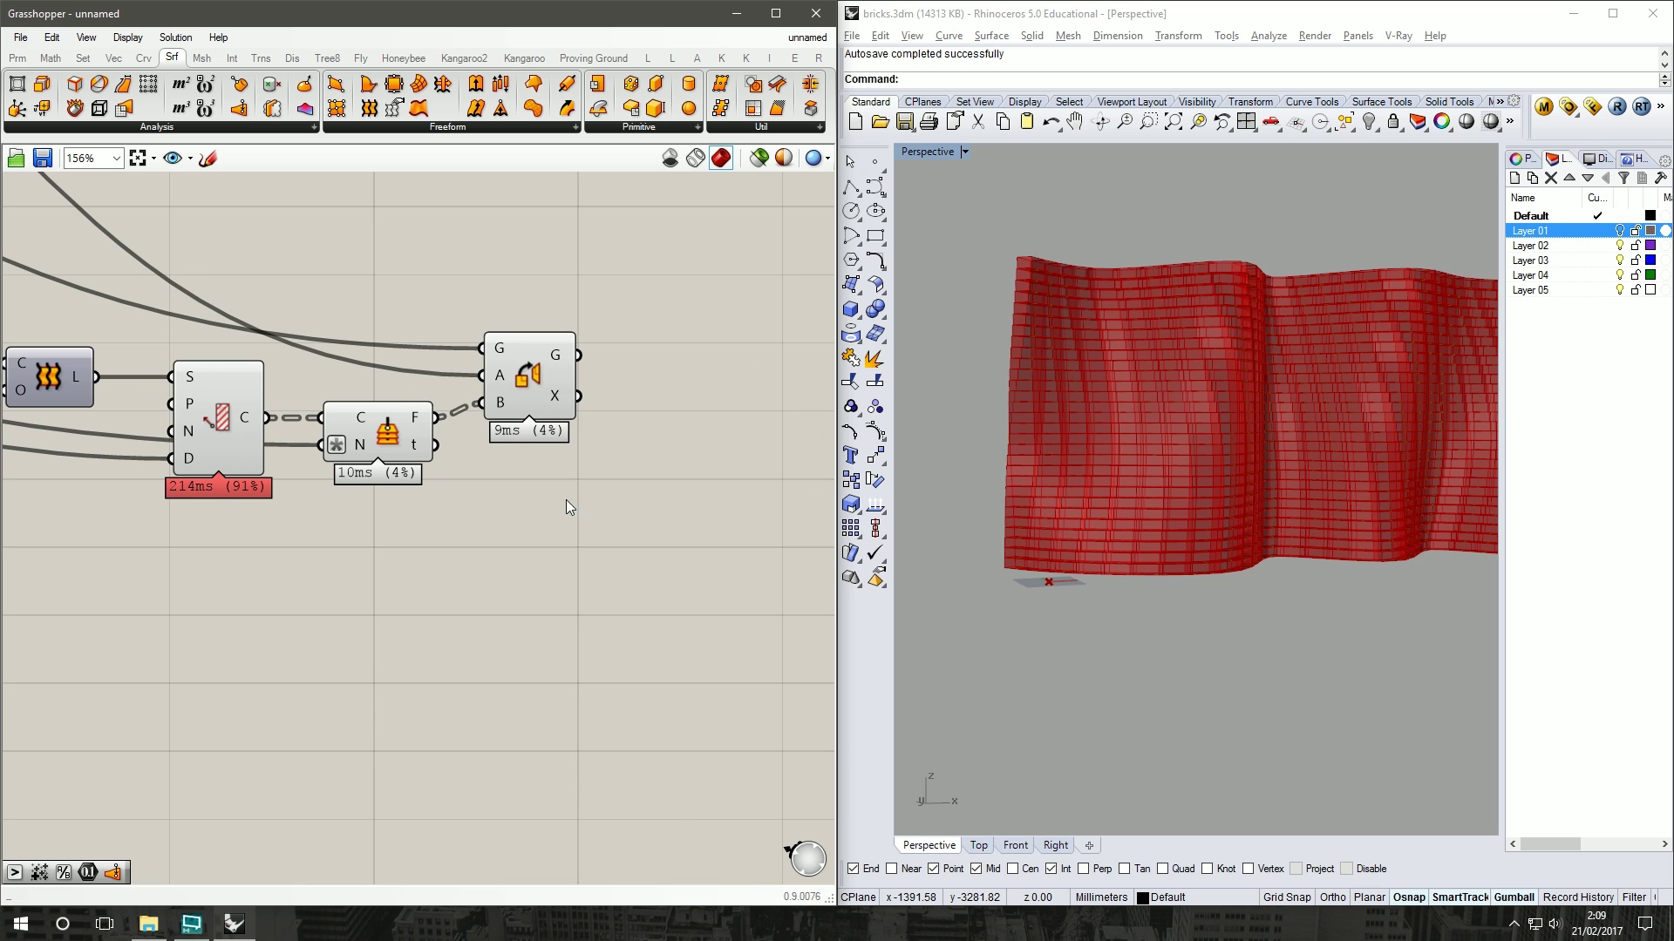
left_click_drag(527, 405, 525, 420)
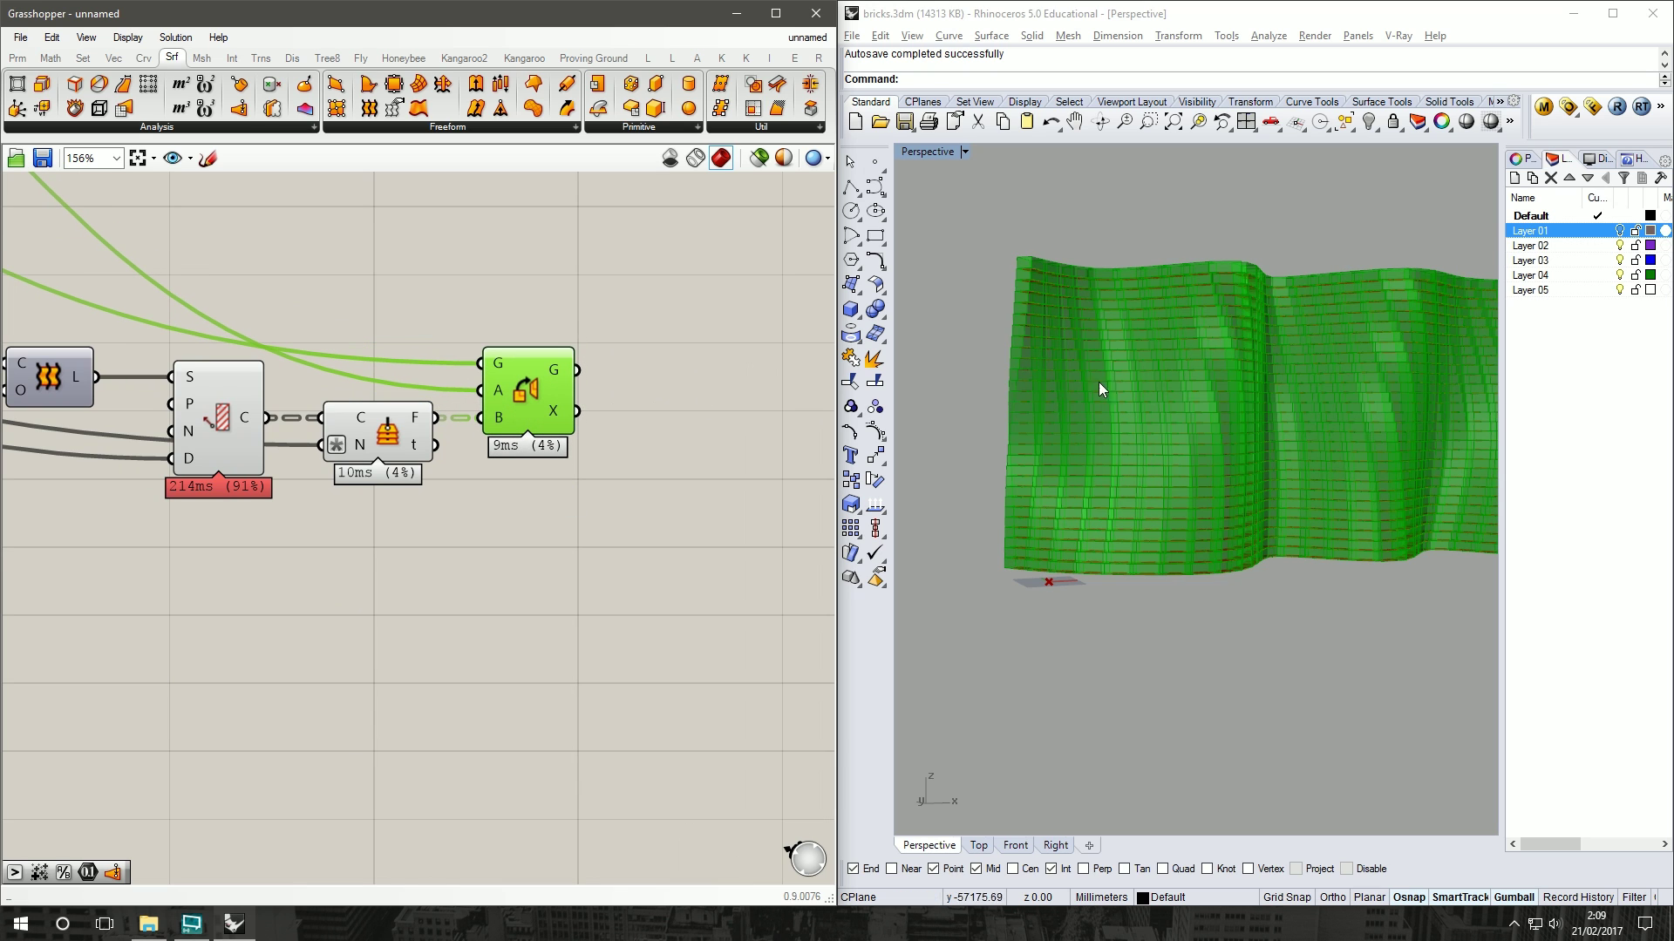
right_click_drag(1291, 421, 1274, 429)
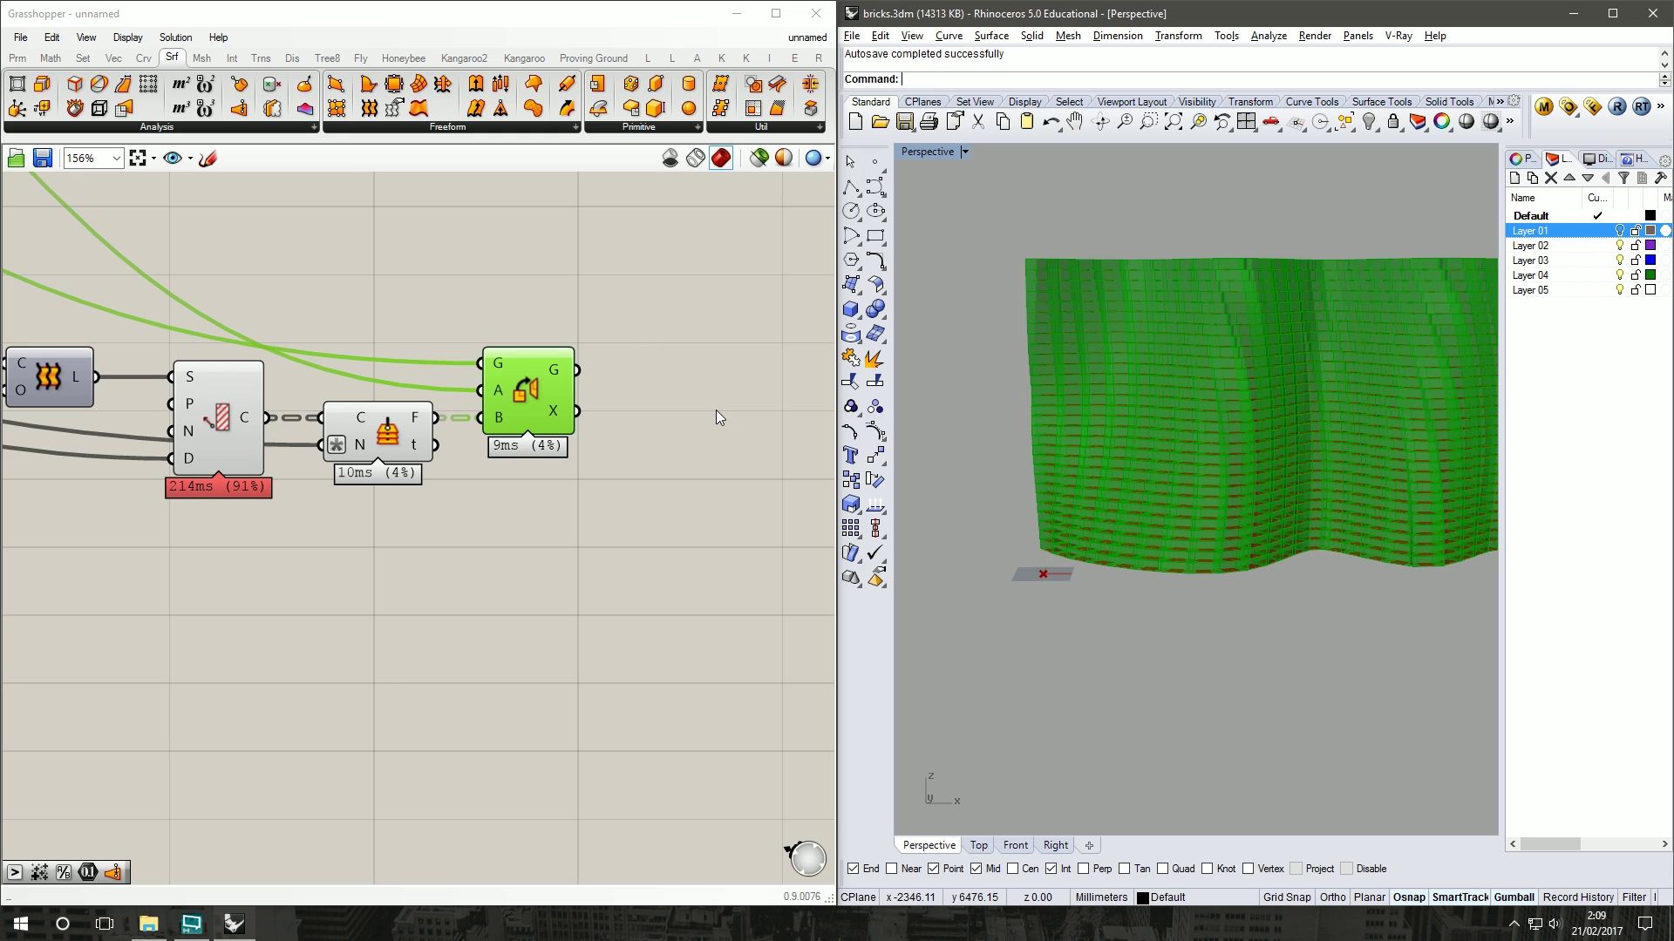
right_click_drag(422, 259, 337, 284)
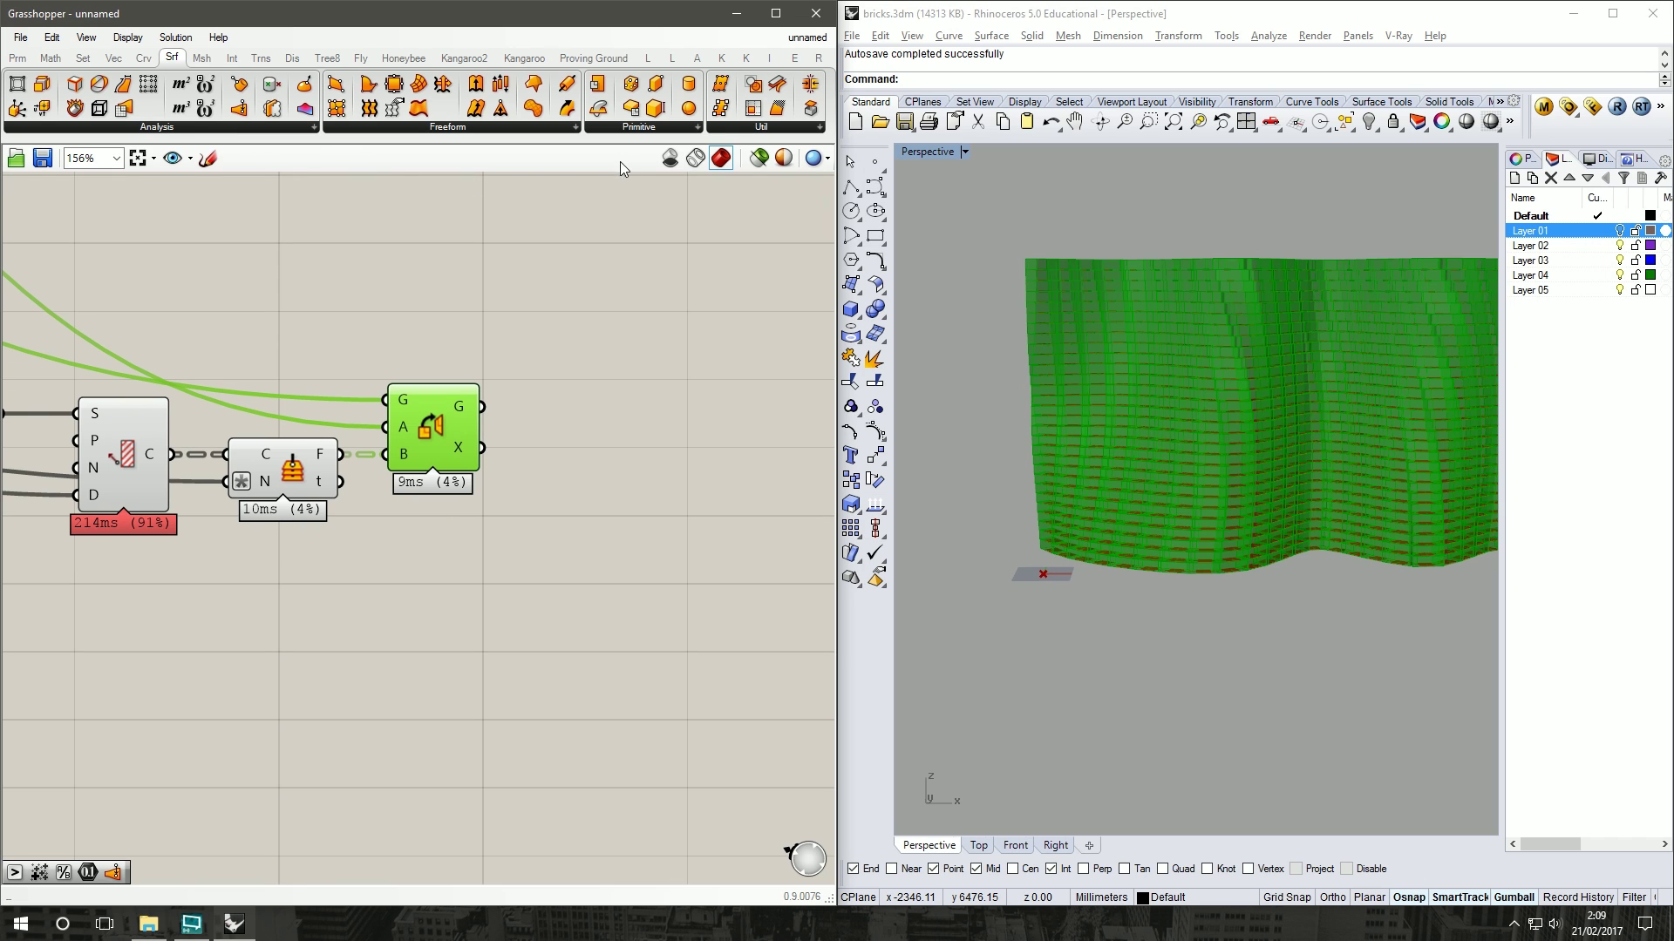
left_click(83, 58)
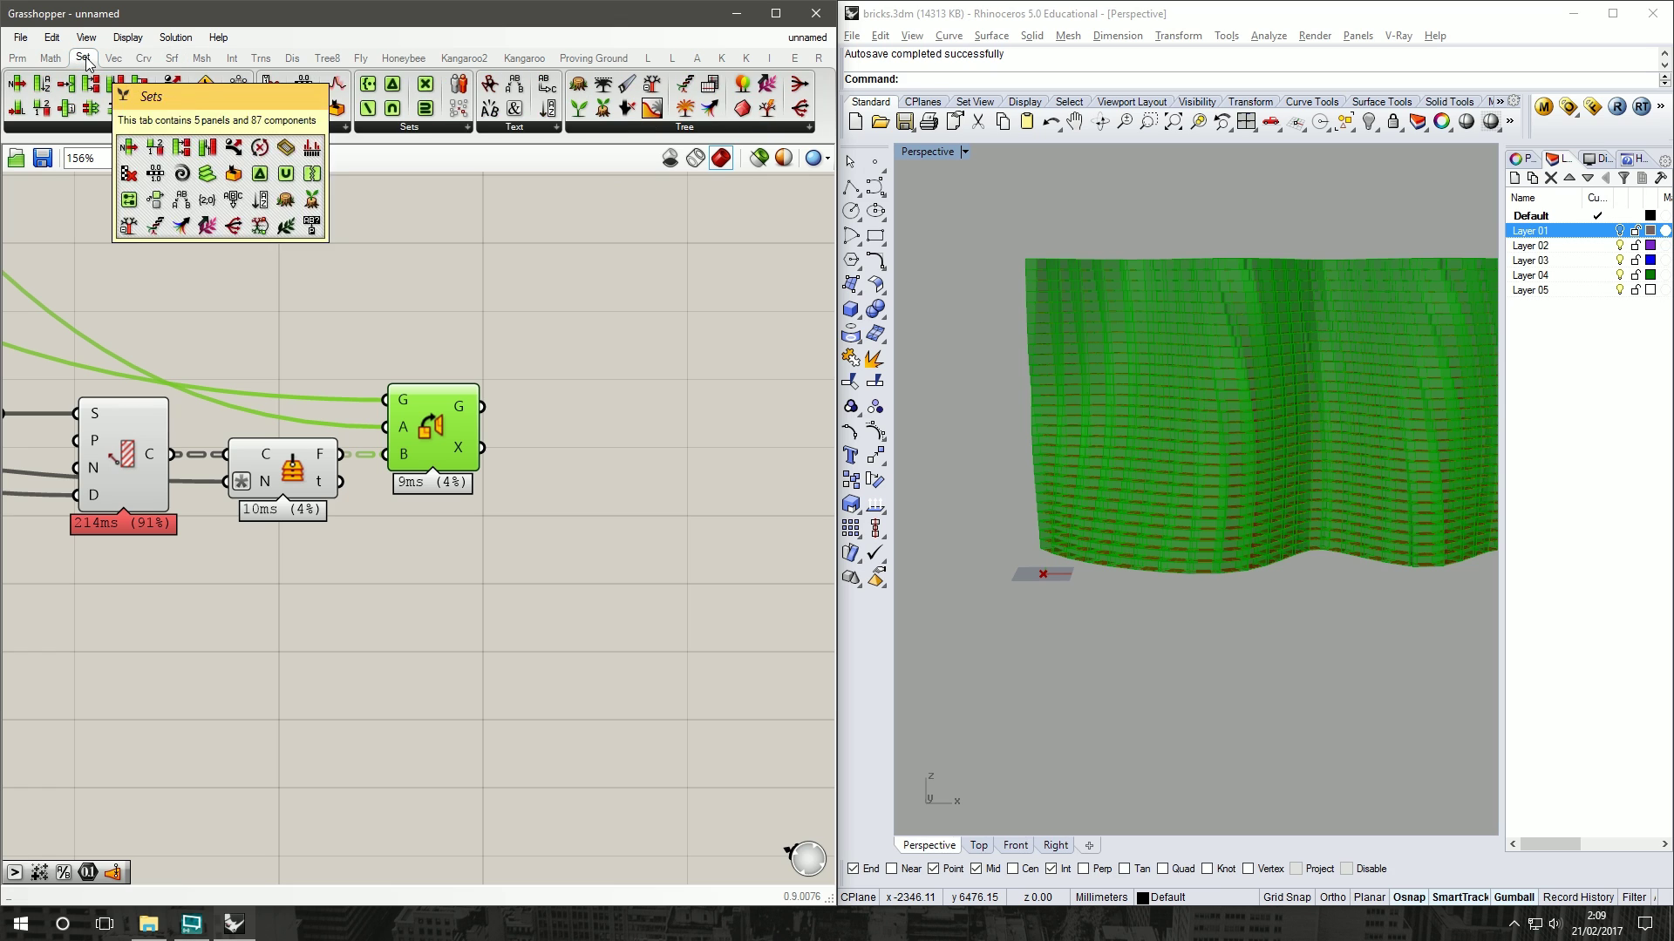
left_click(324, 129)
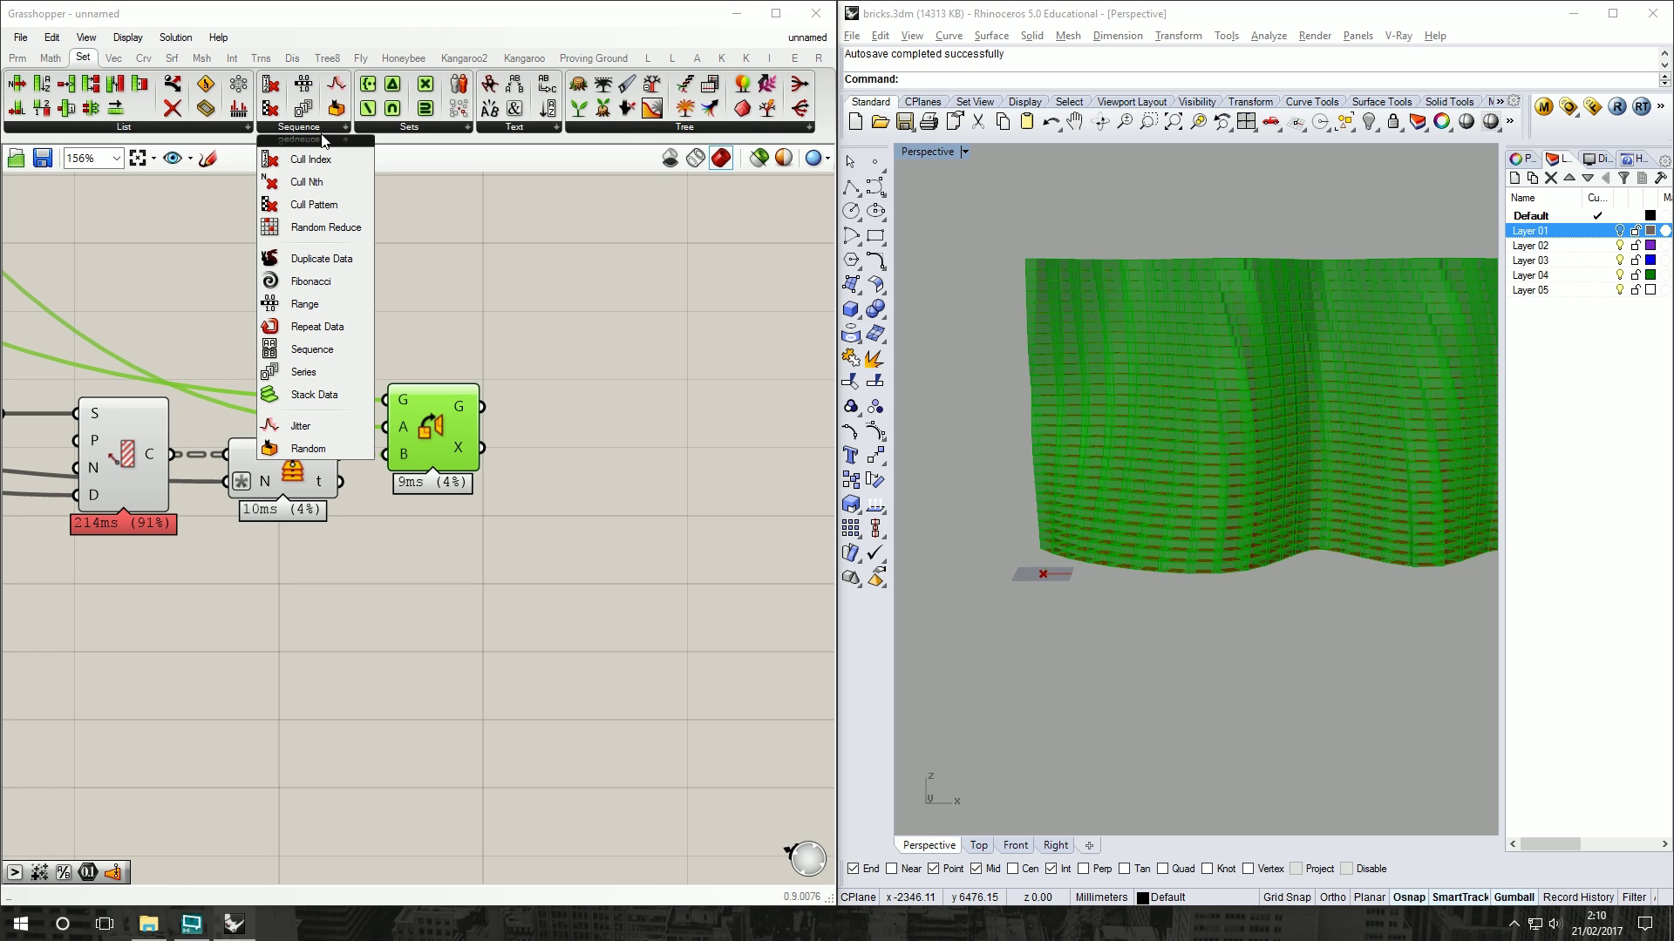
Step: Add a Cull Nth component fed by Orient's bricks and hide Orient's preview
left_click(326, 183)
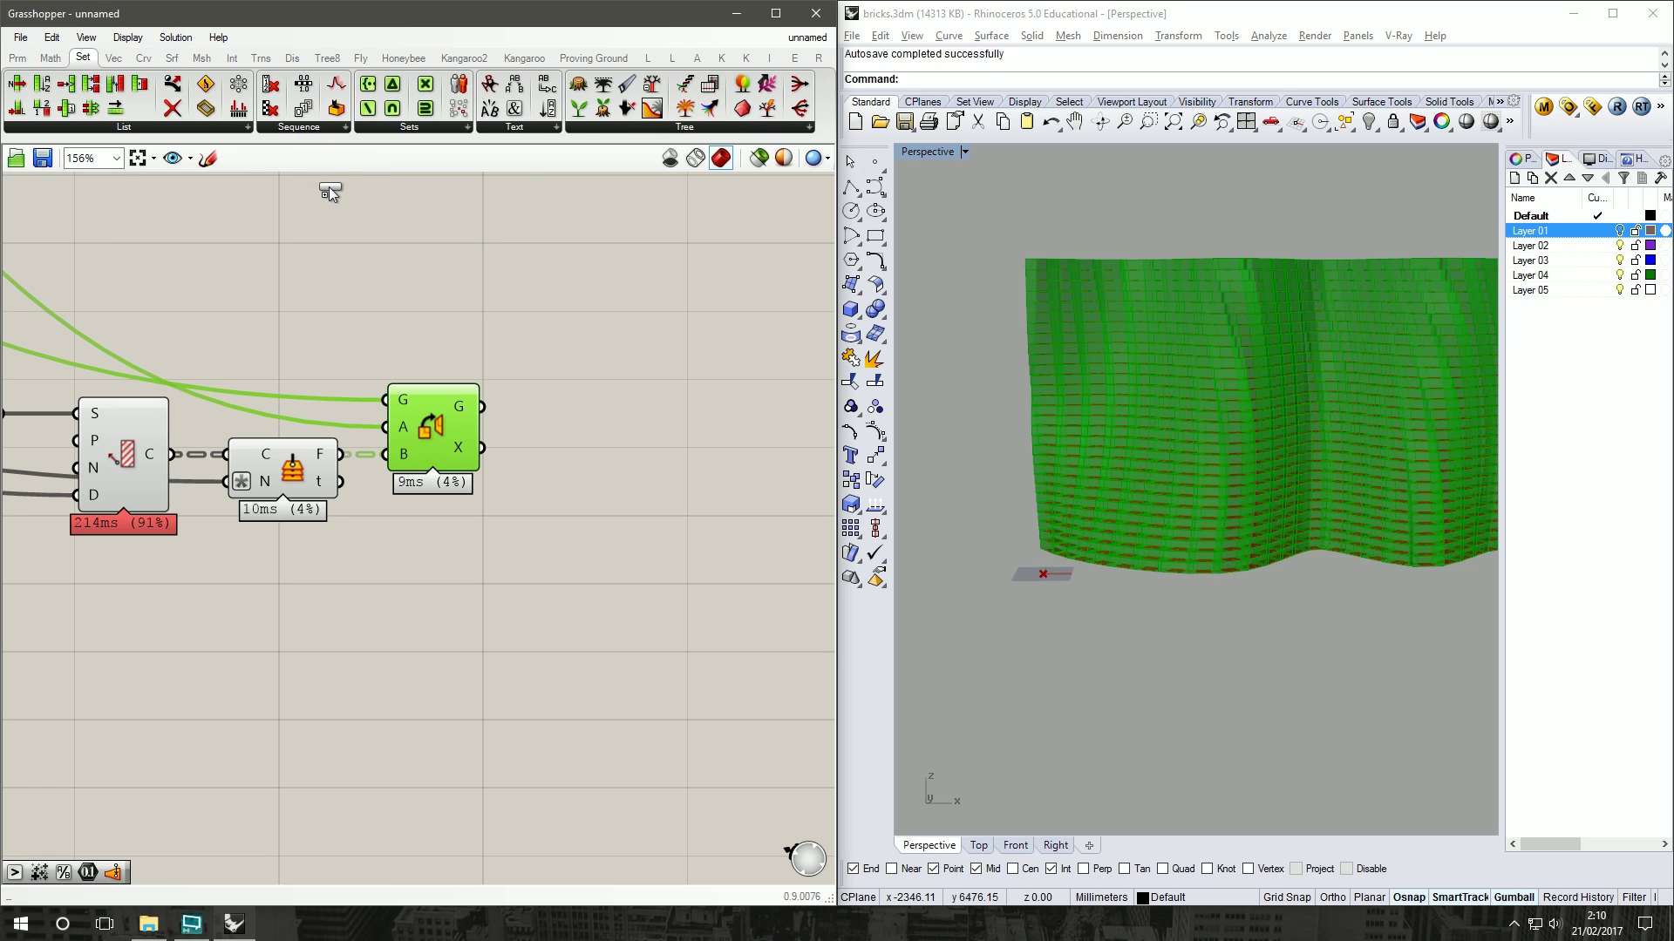
left_click(539, 375)
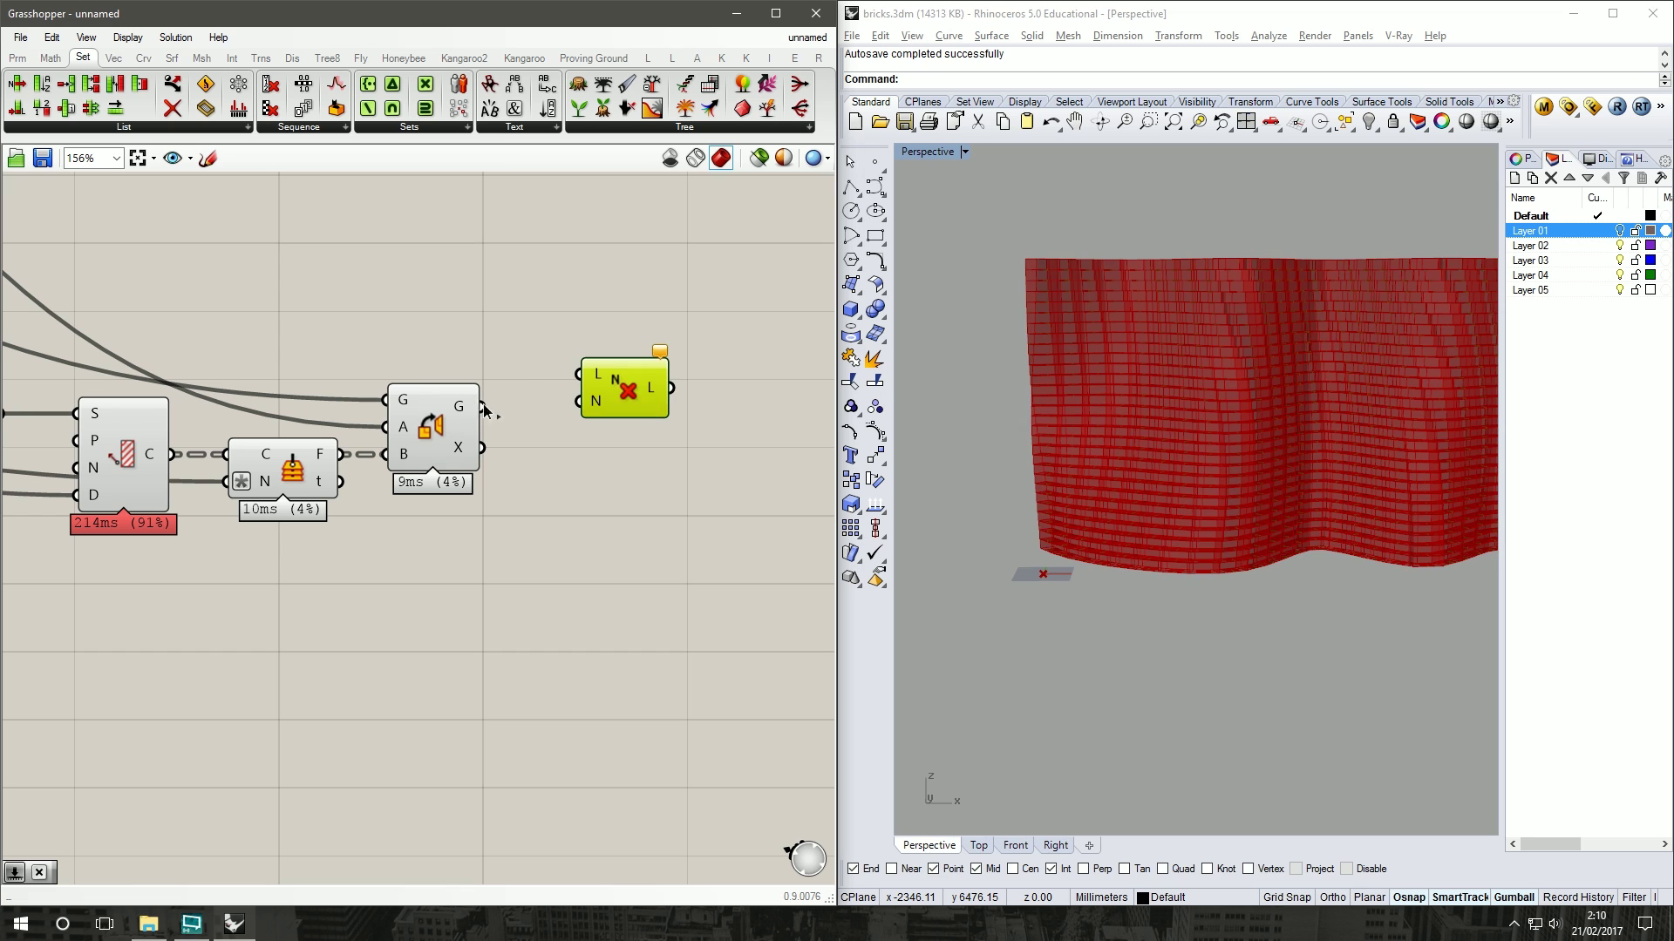
left_click_drag(483, 404, 582, 411)
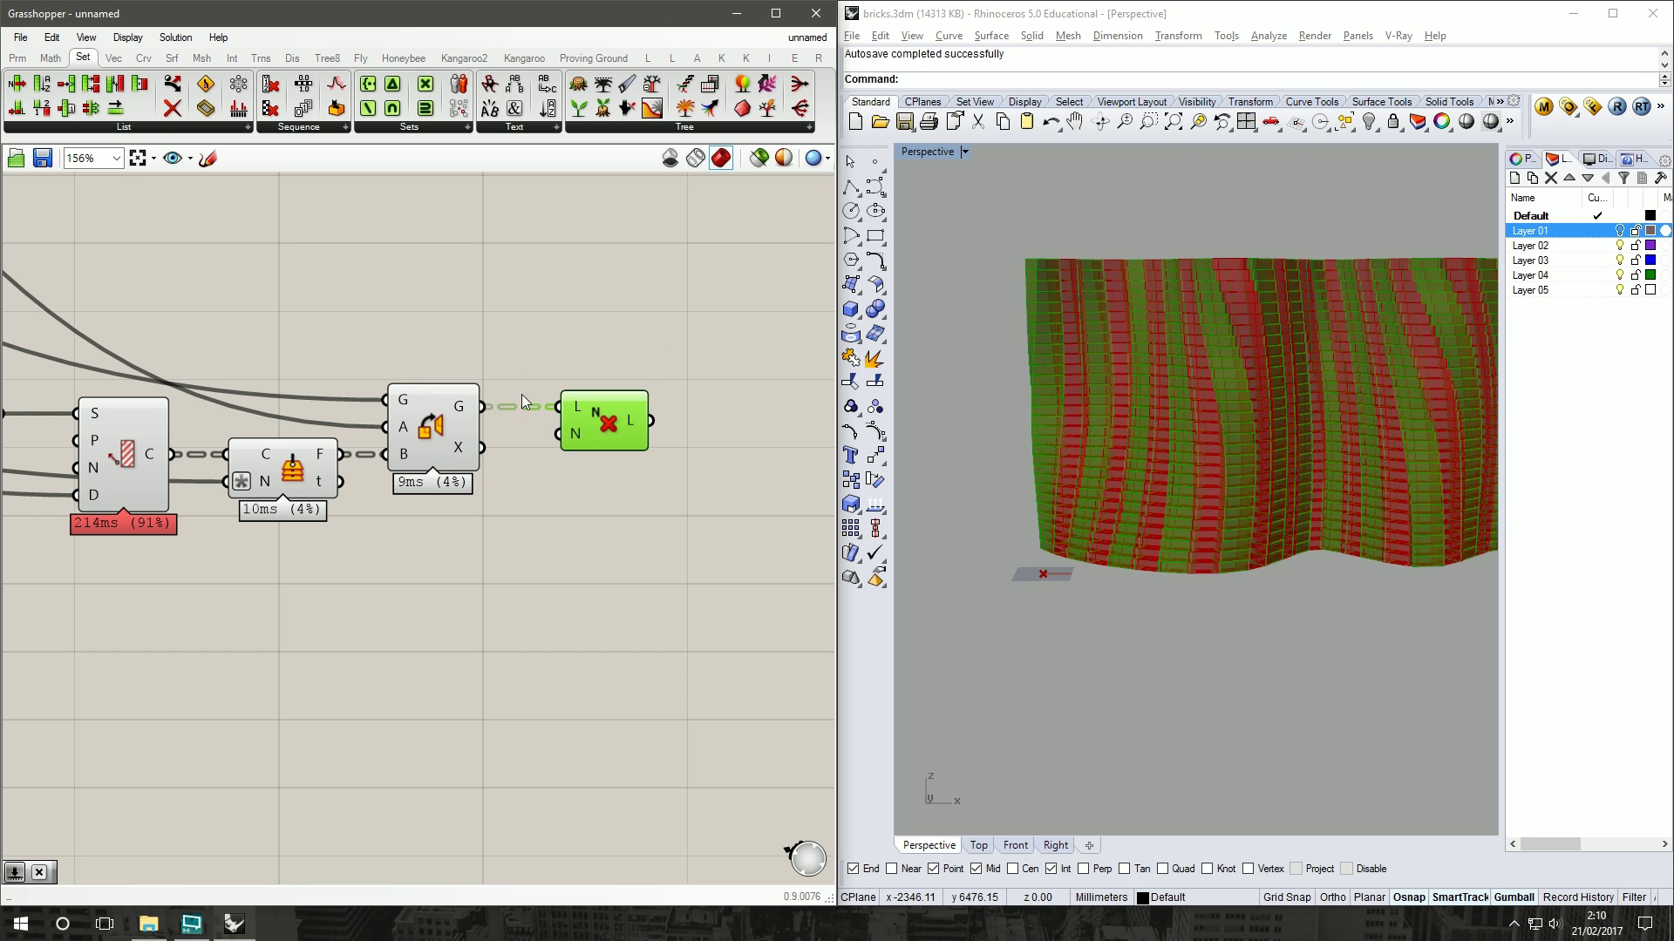
left_click(422, 407)
right_click(425, 418)
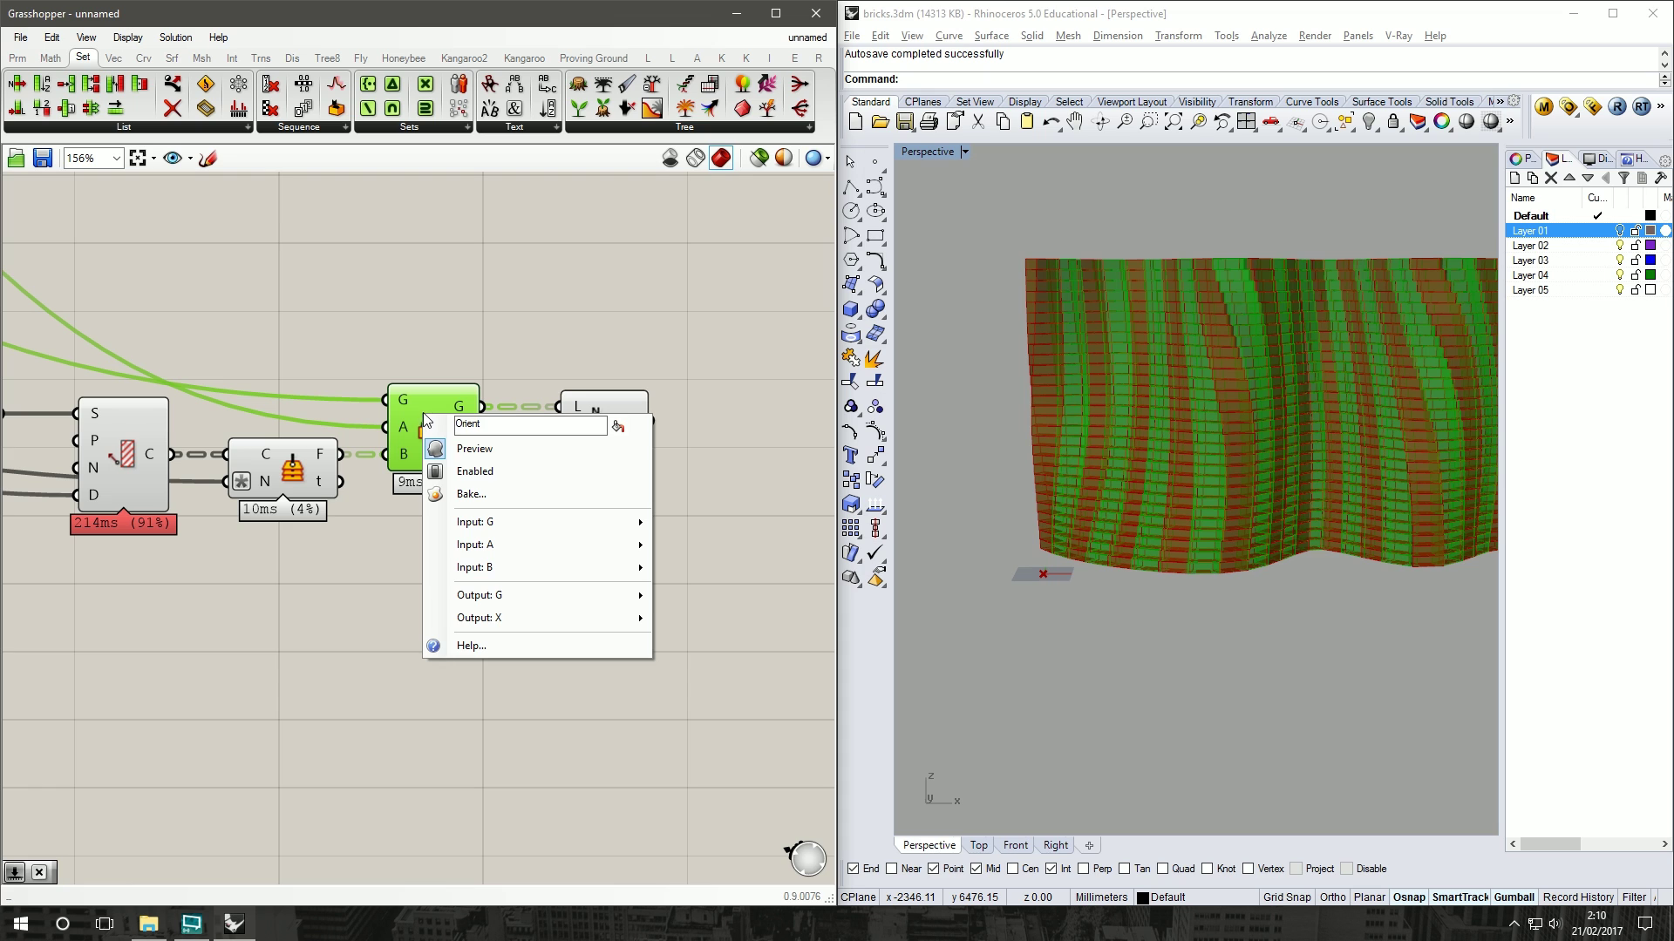
left_click(551, 445)
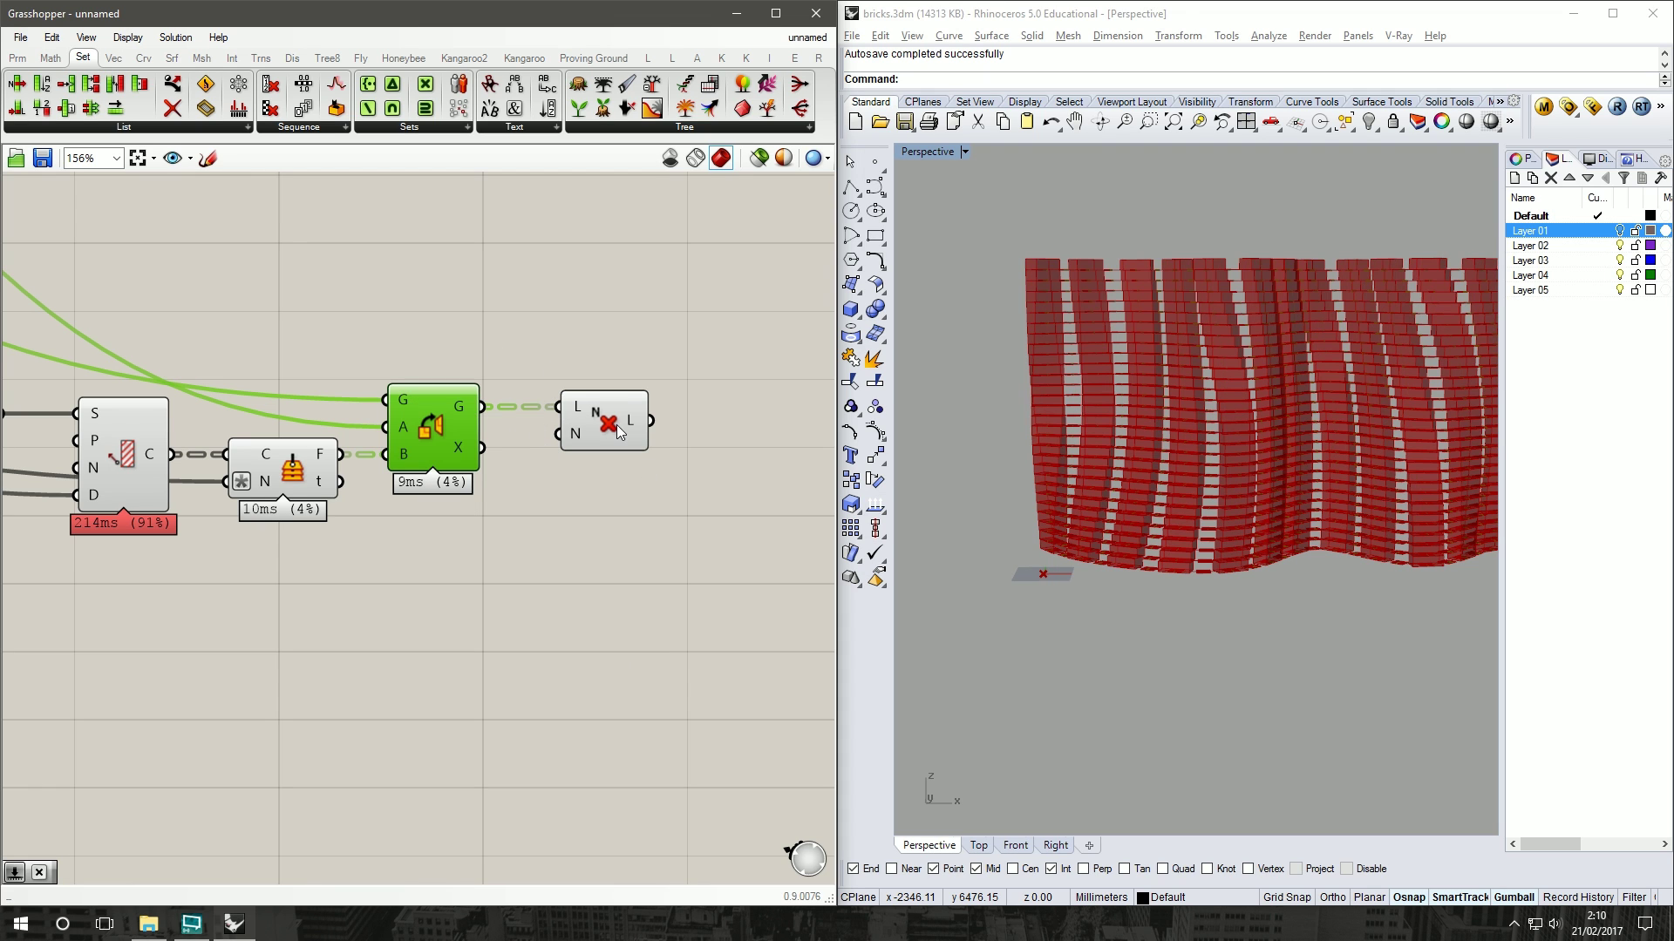
left_click_drag(602, 420, 585, 420)
left_click(506, 417)
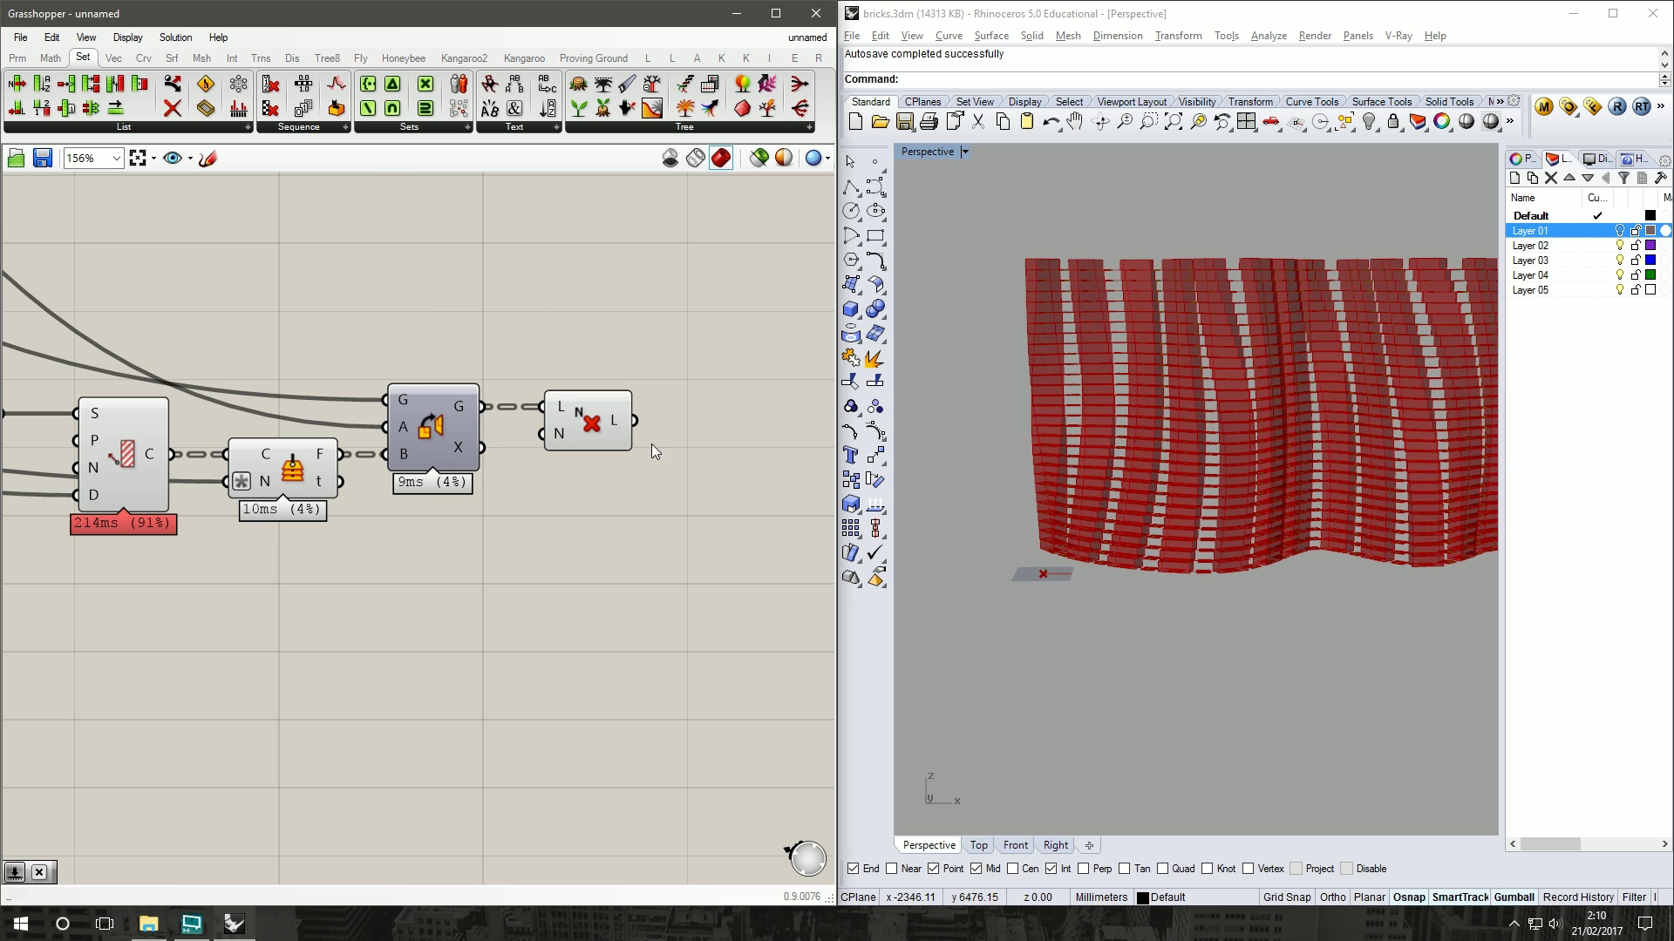
Step: Preview the culled bricks and orbit Rhino to see them stacked in vertical columns
scroll(636, 282, "down", 5)
right_click_drag(1221, 384, 1300, 366)
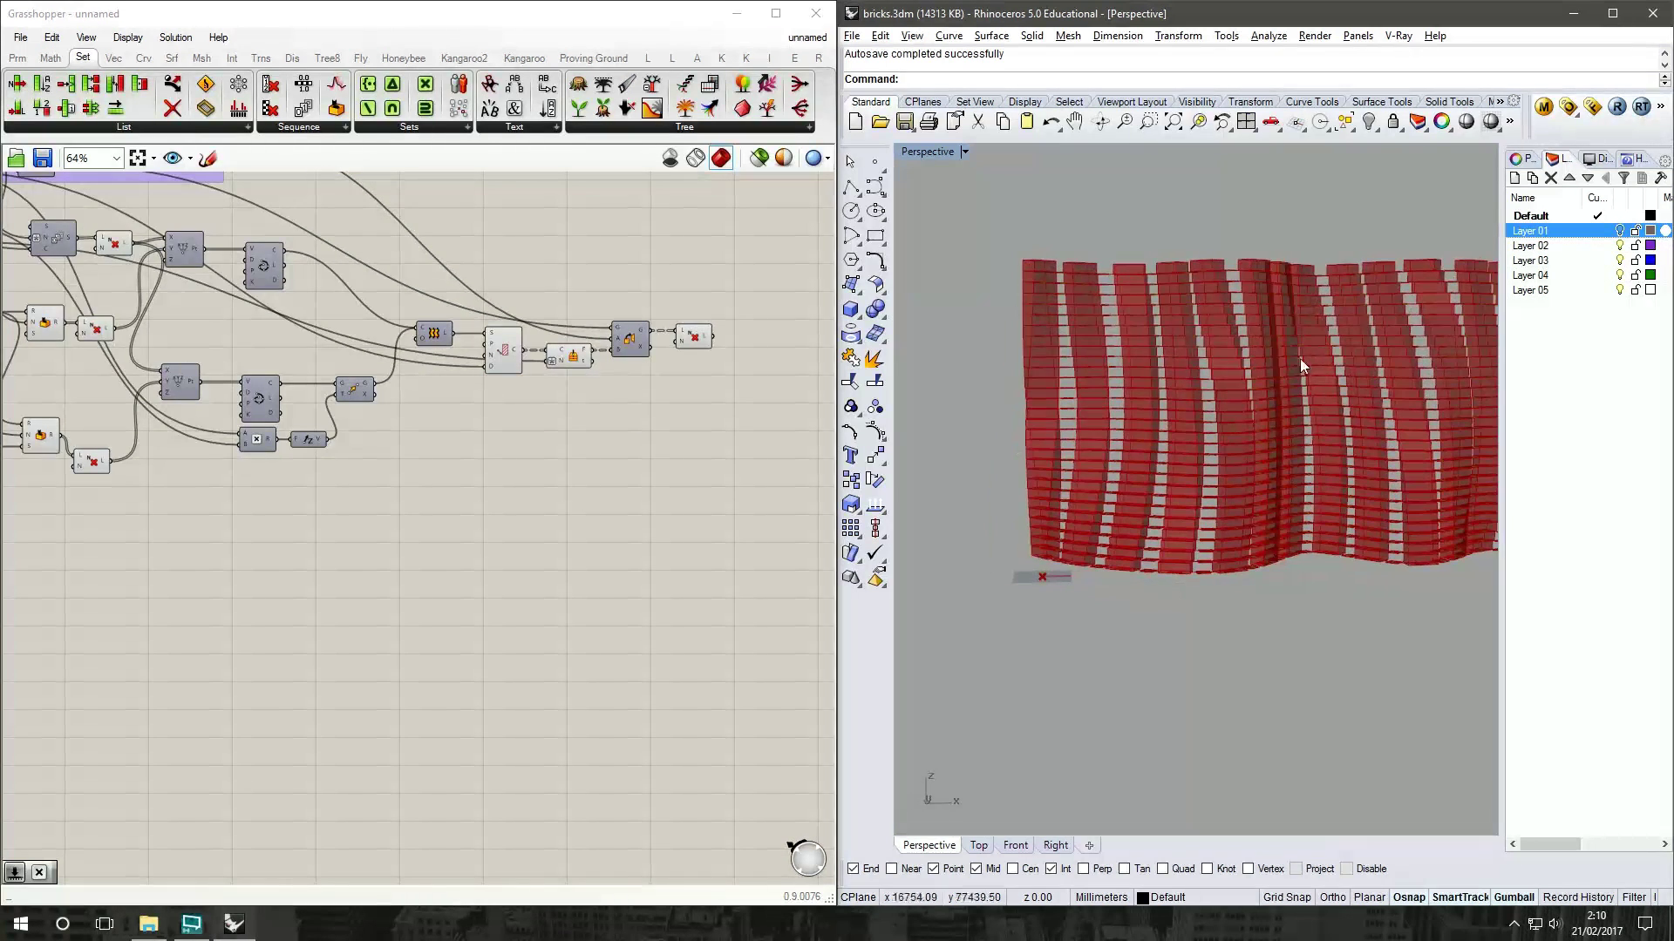
scroll(660, 308, "up", 5)
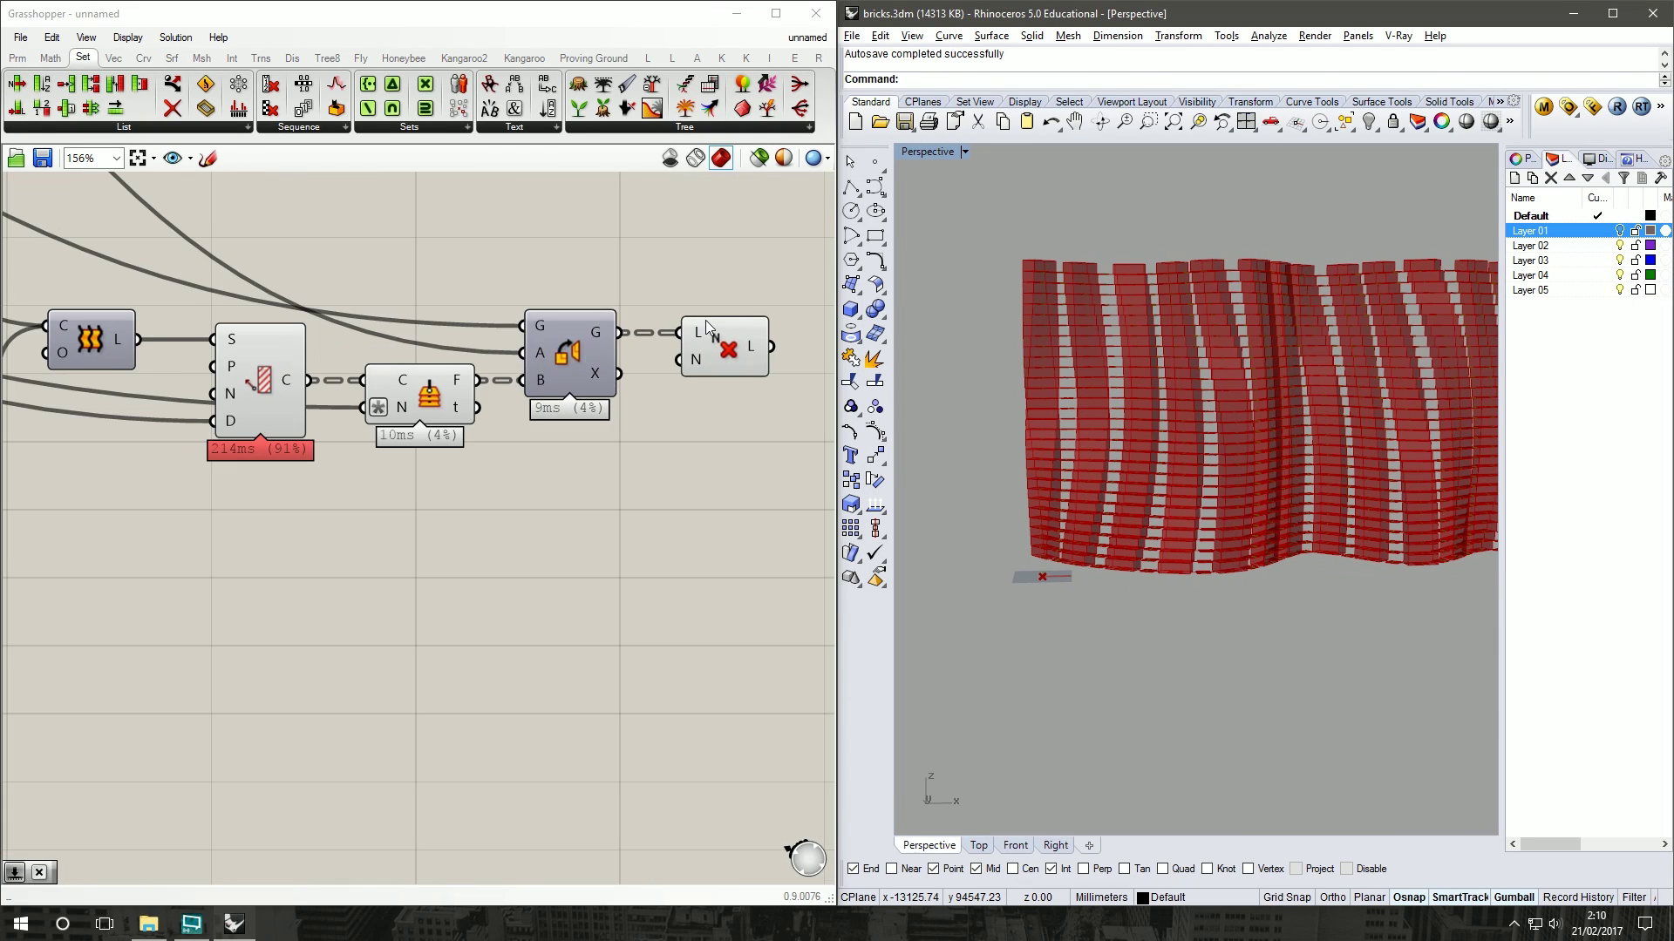
mouse_move(535, 427)
left_mouse_down()
mouse_move(522, 384)
mouse_move(536, 436)
mouse_move(521, 383)
mouse_move(542, 426)
mouse_move(561, 411)
left_mouse_up()
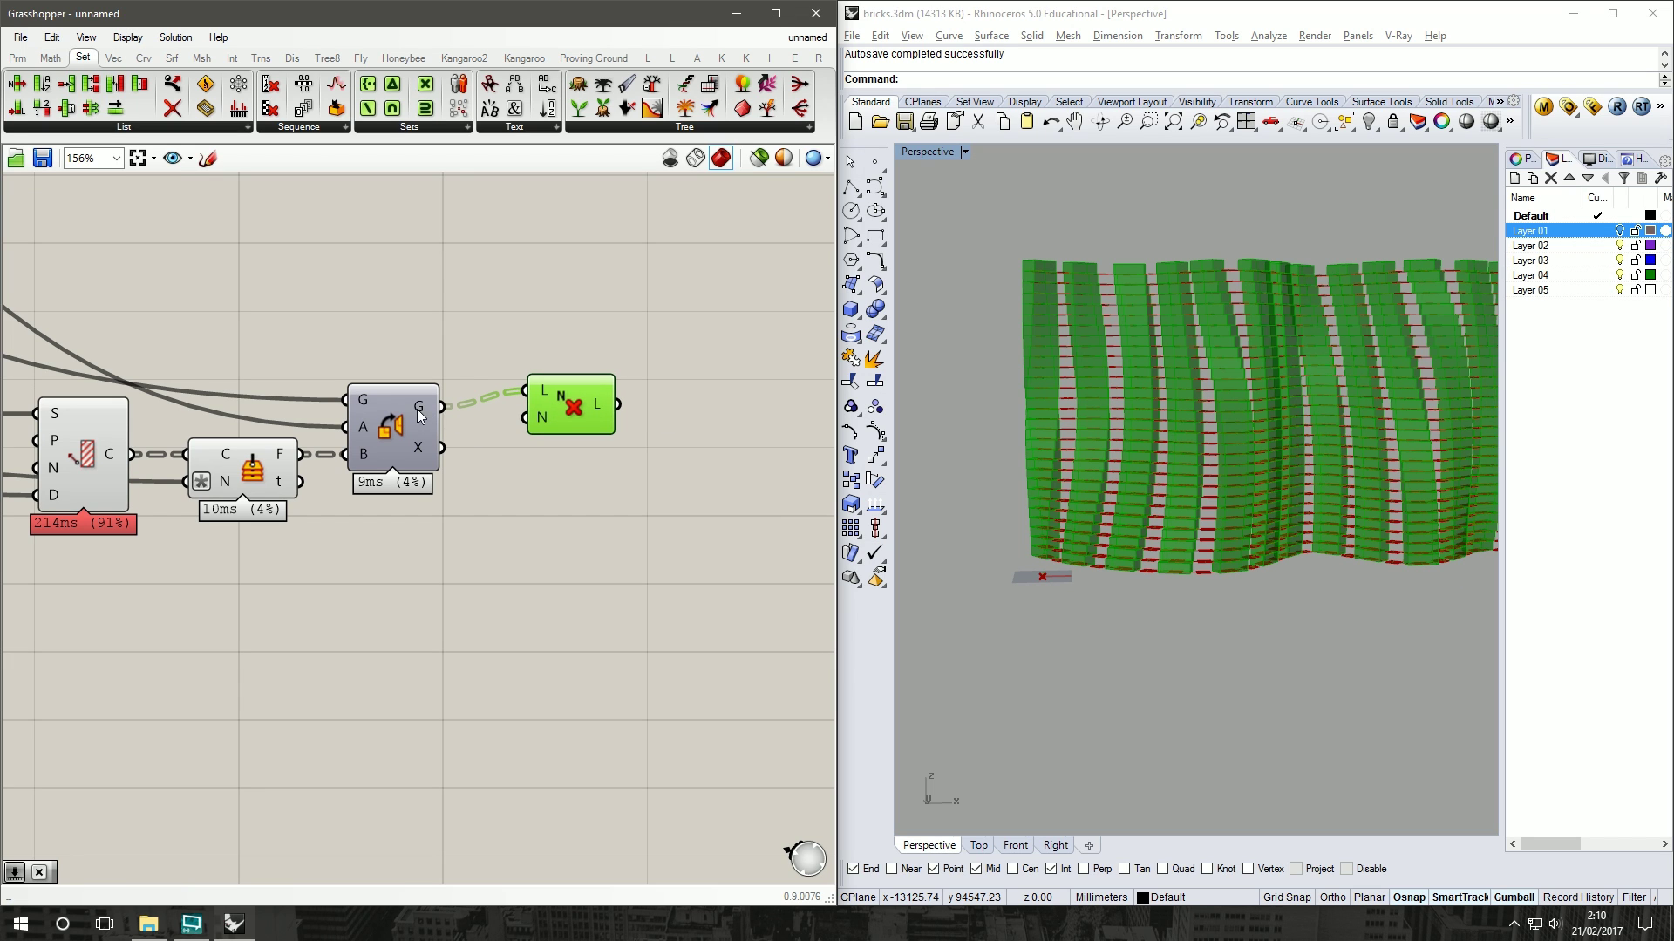
right_click_drag(1020, 576, 1238, 611)
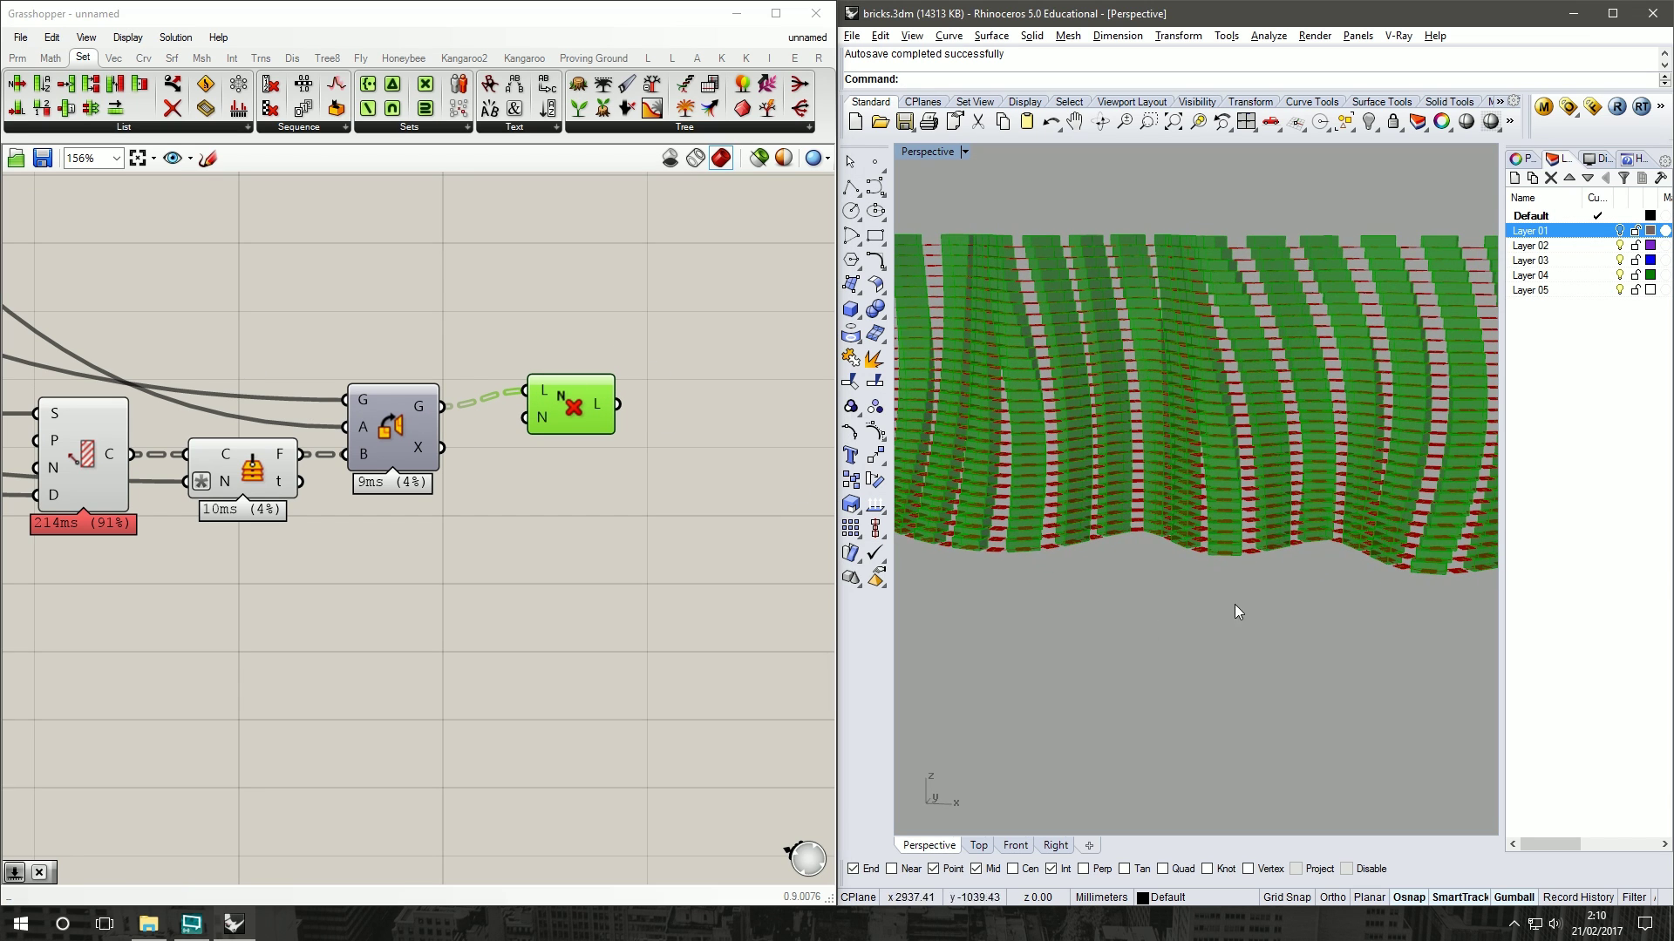
right_click(429, 416)
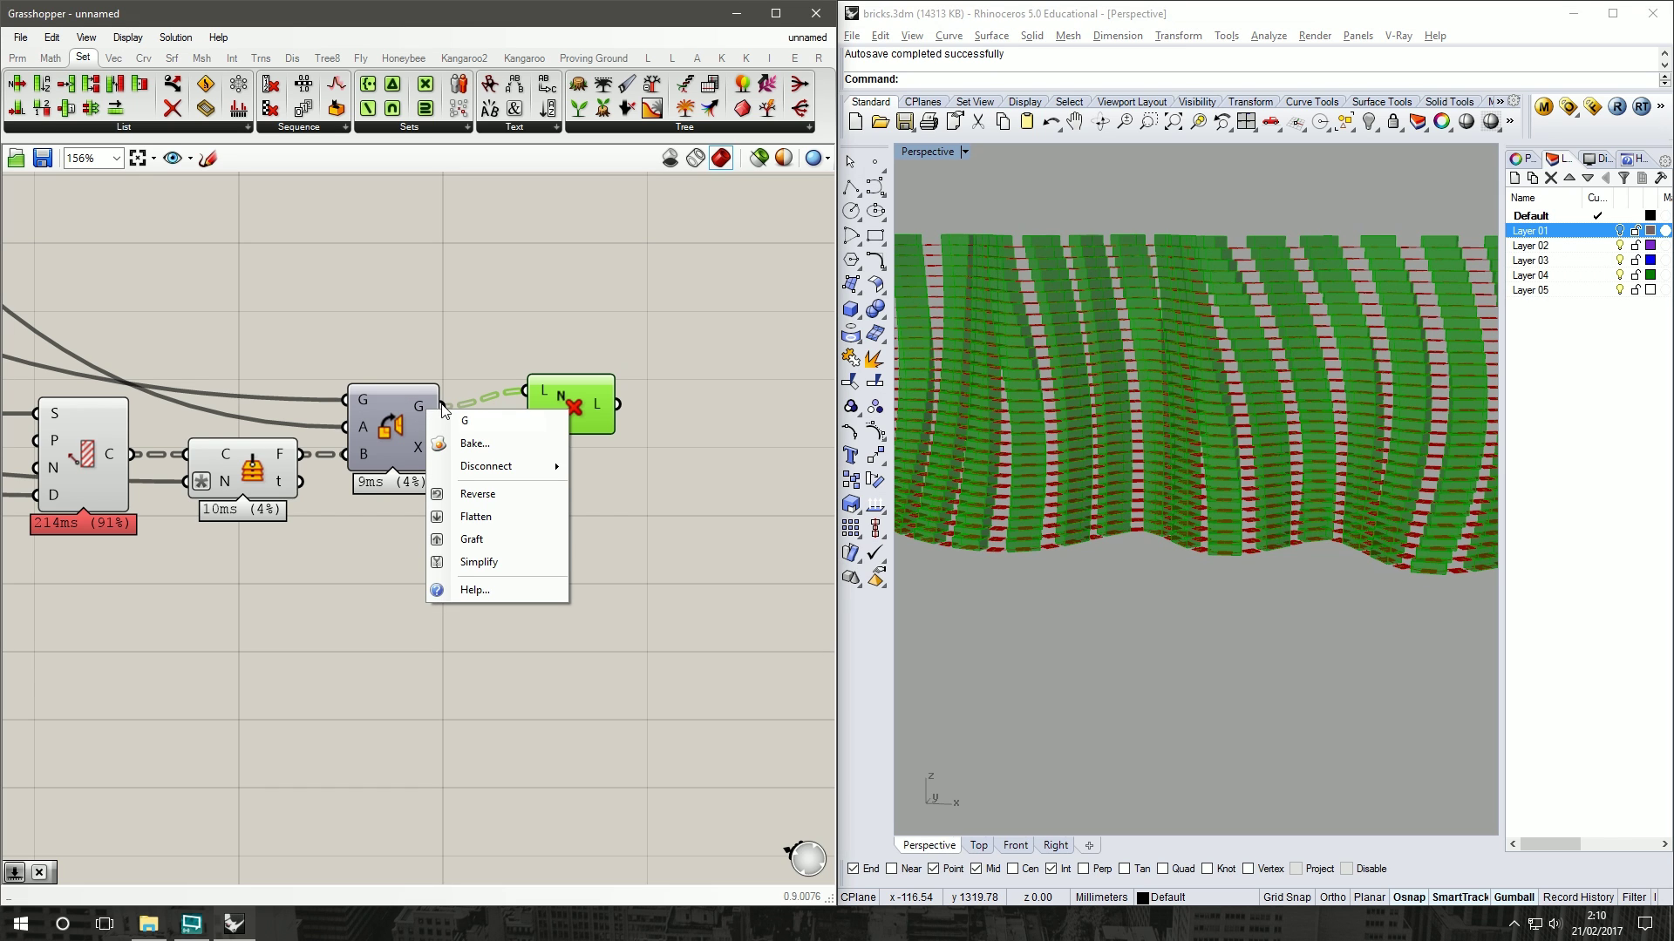
Step: Flatten the brick geometry output, producing a staggered red brick bond
left_click(494, 516)
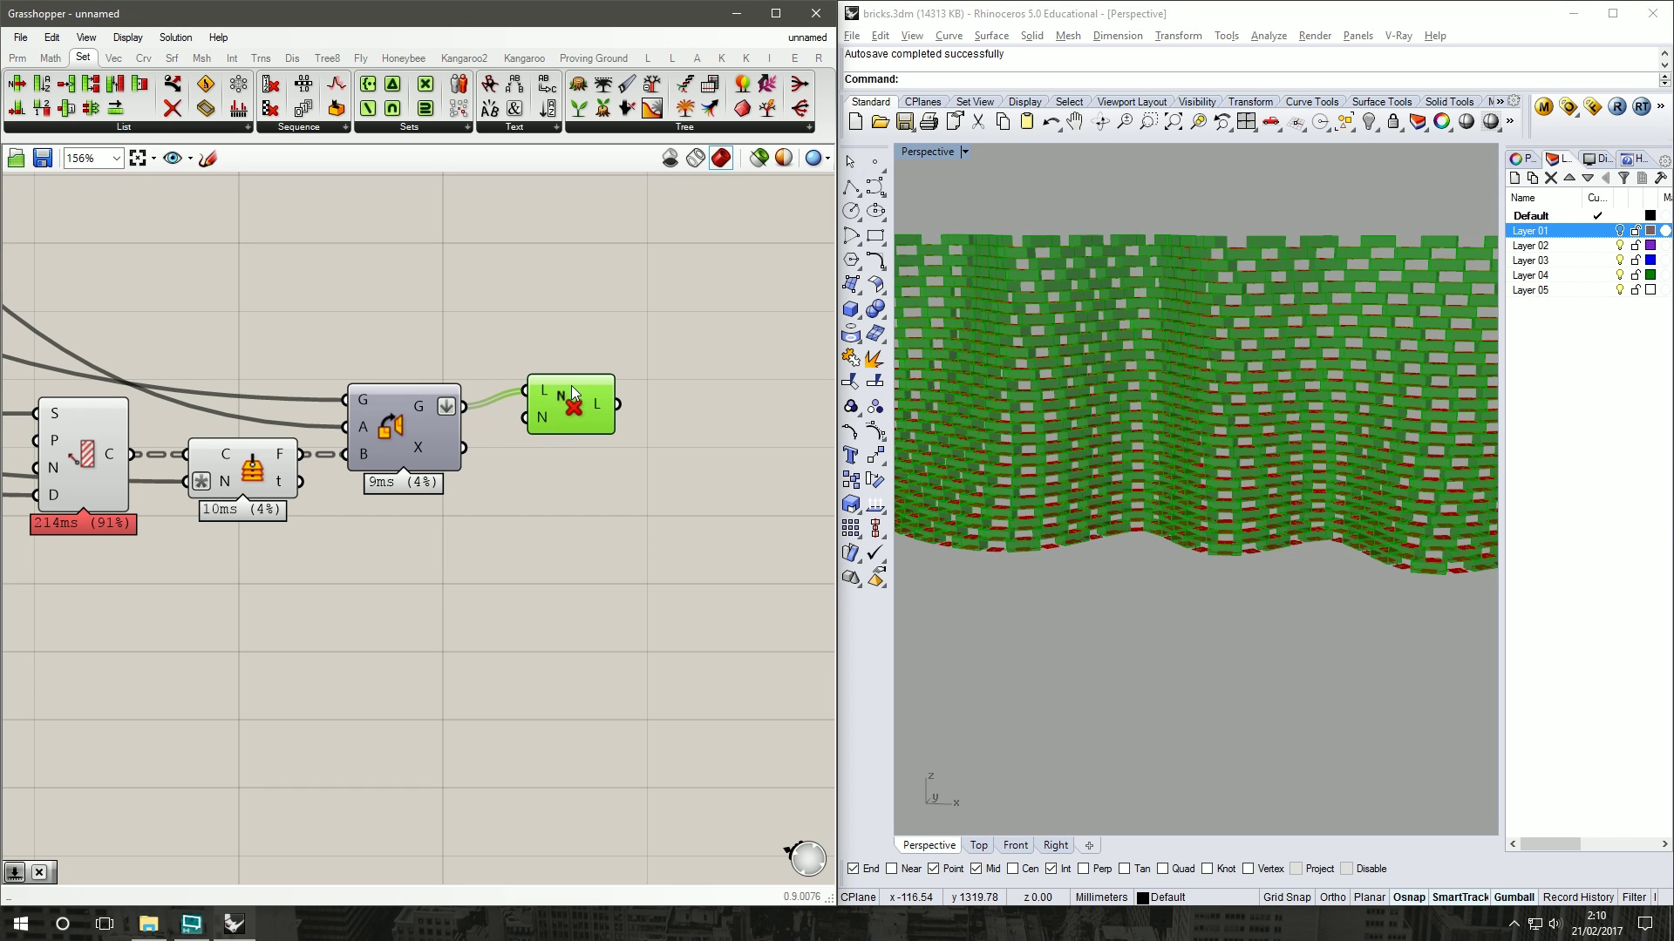
left_click_drag(572, 394, 552, 411)
right_click_drag(1177, 523, 1318, 525)
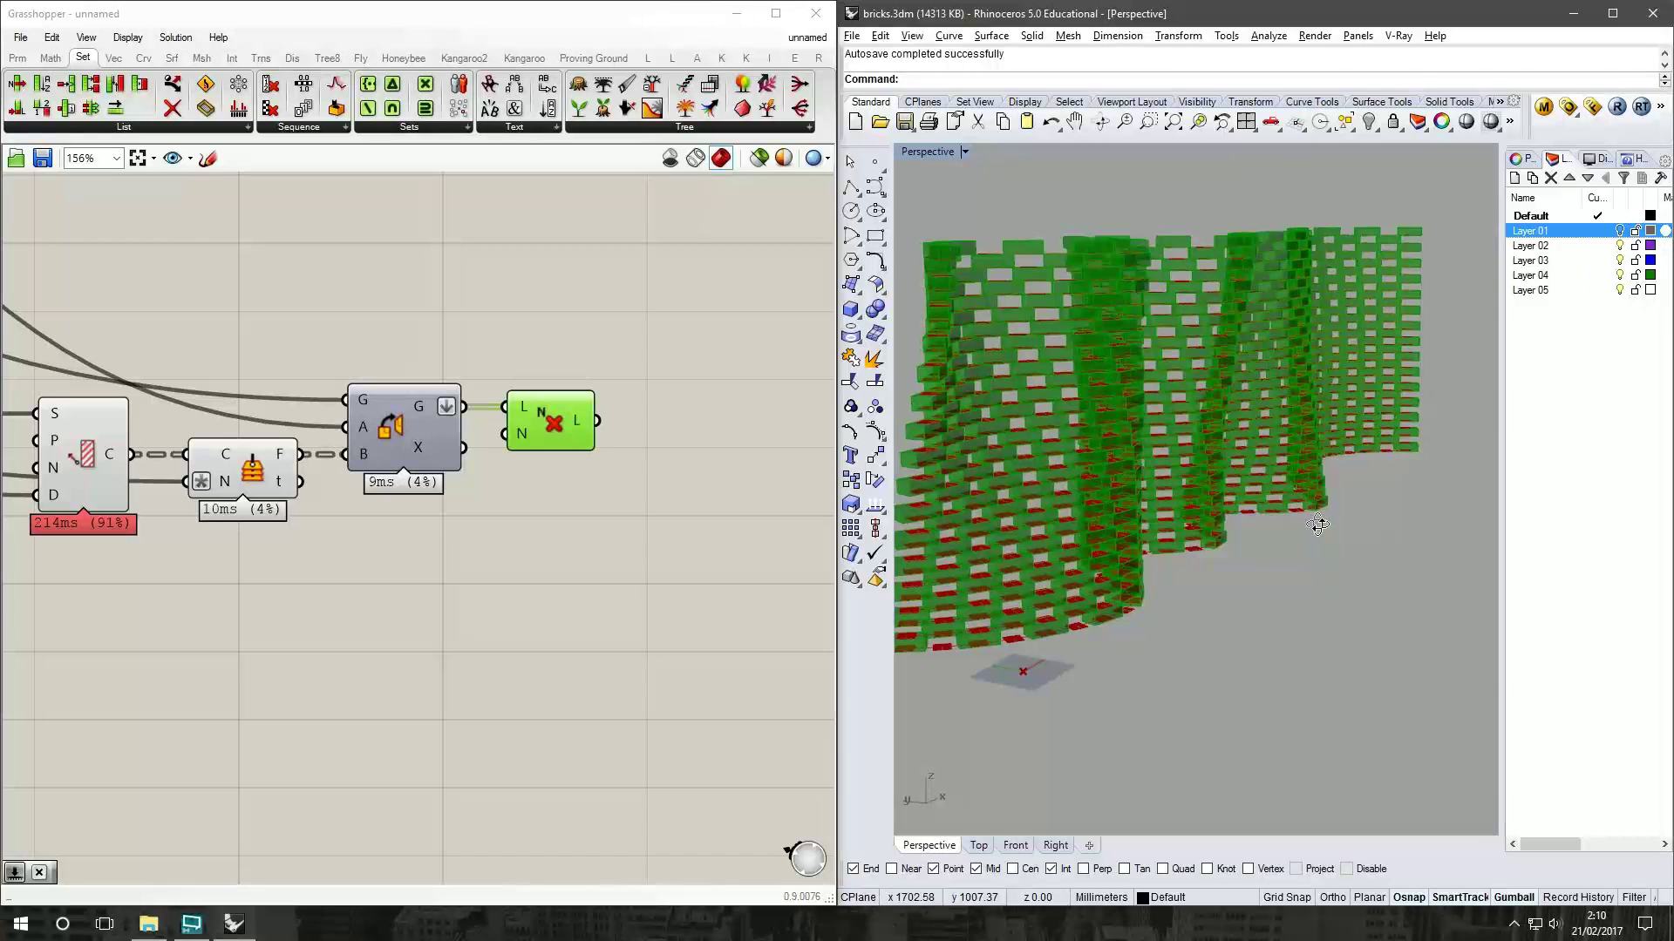
left_click(602, 345)
scroll(741, 500, "down", 4)
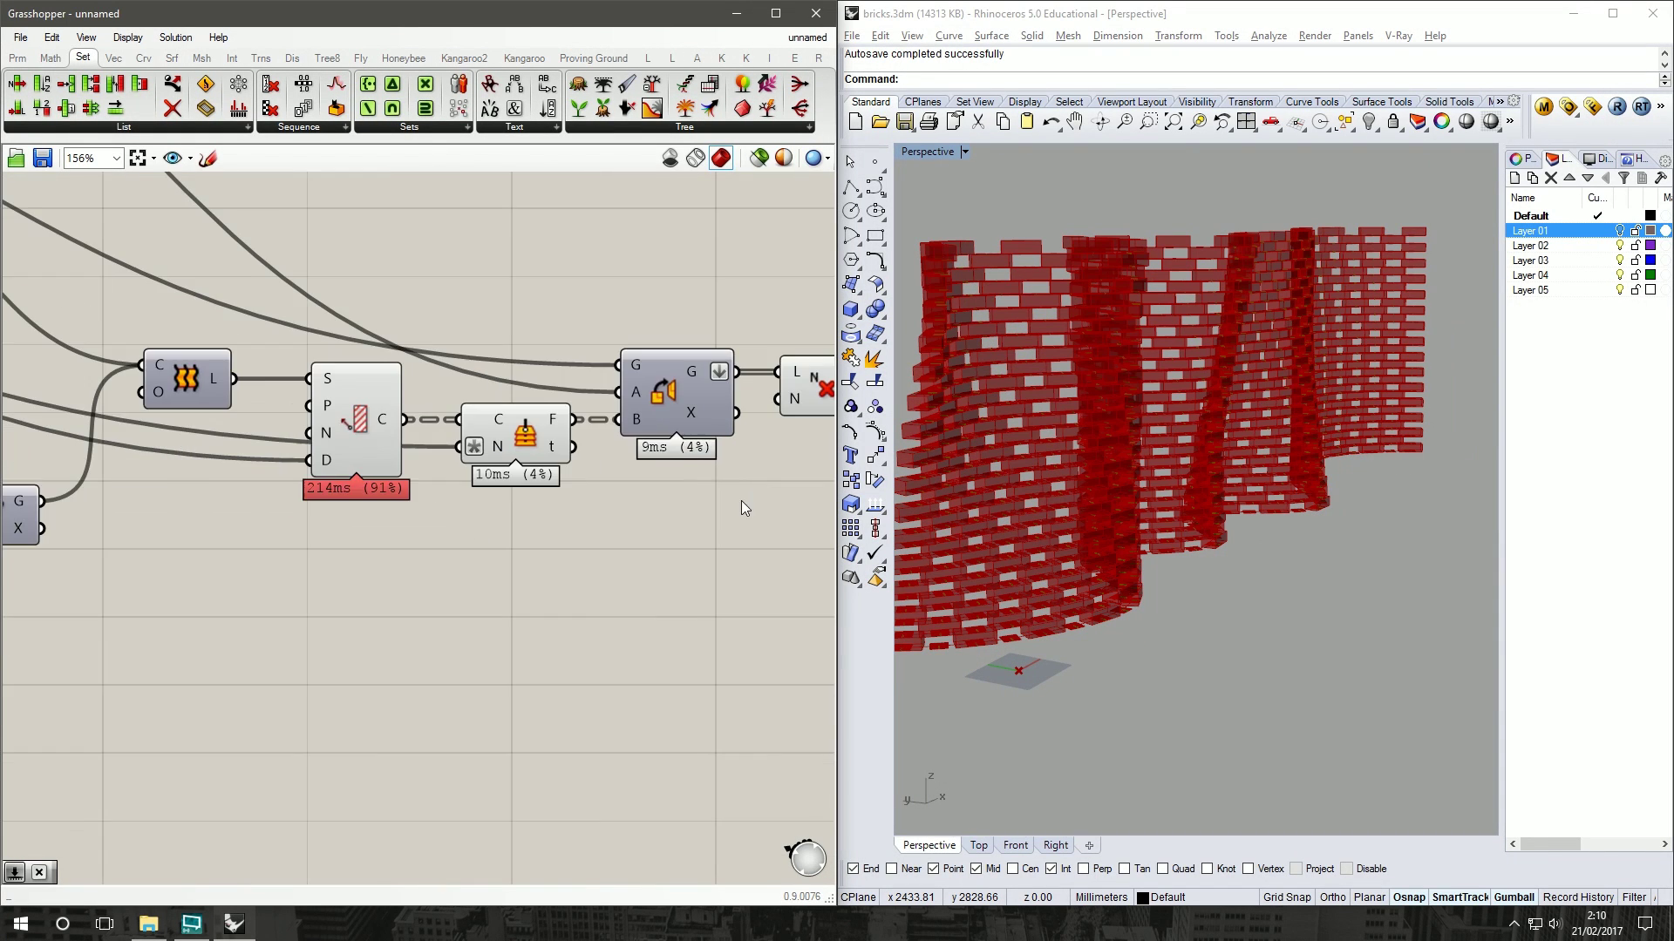
Step: Orbit to a frontal view of the wall and pan to the brick-size sliders
left_click_drag(612, 604, 71, 243)
middle_click(437, 556)
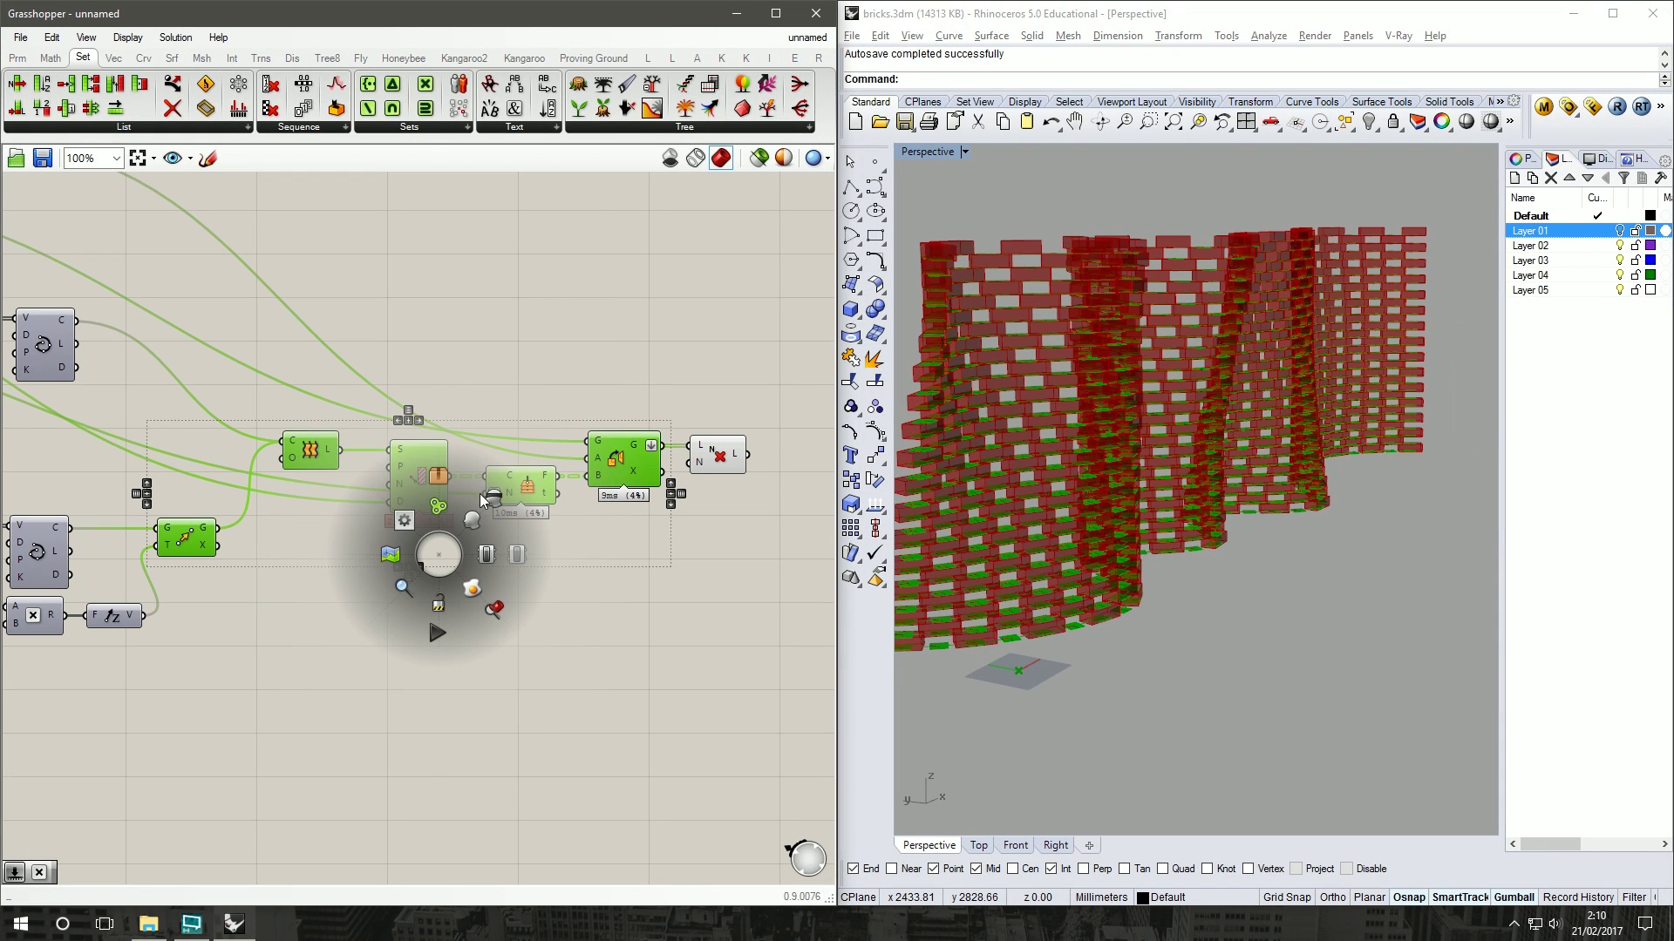
left_click(436, 610)
left_click(741, 698)
right_click_drag(1054, 421, 1022, 373)
right_click_drag(310, 303, 612, 563)
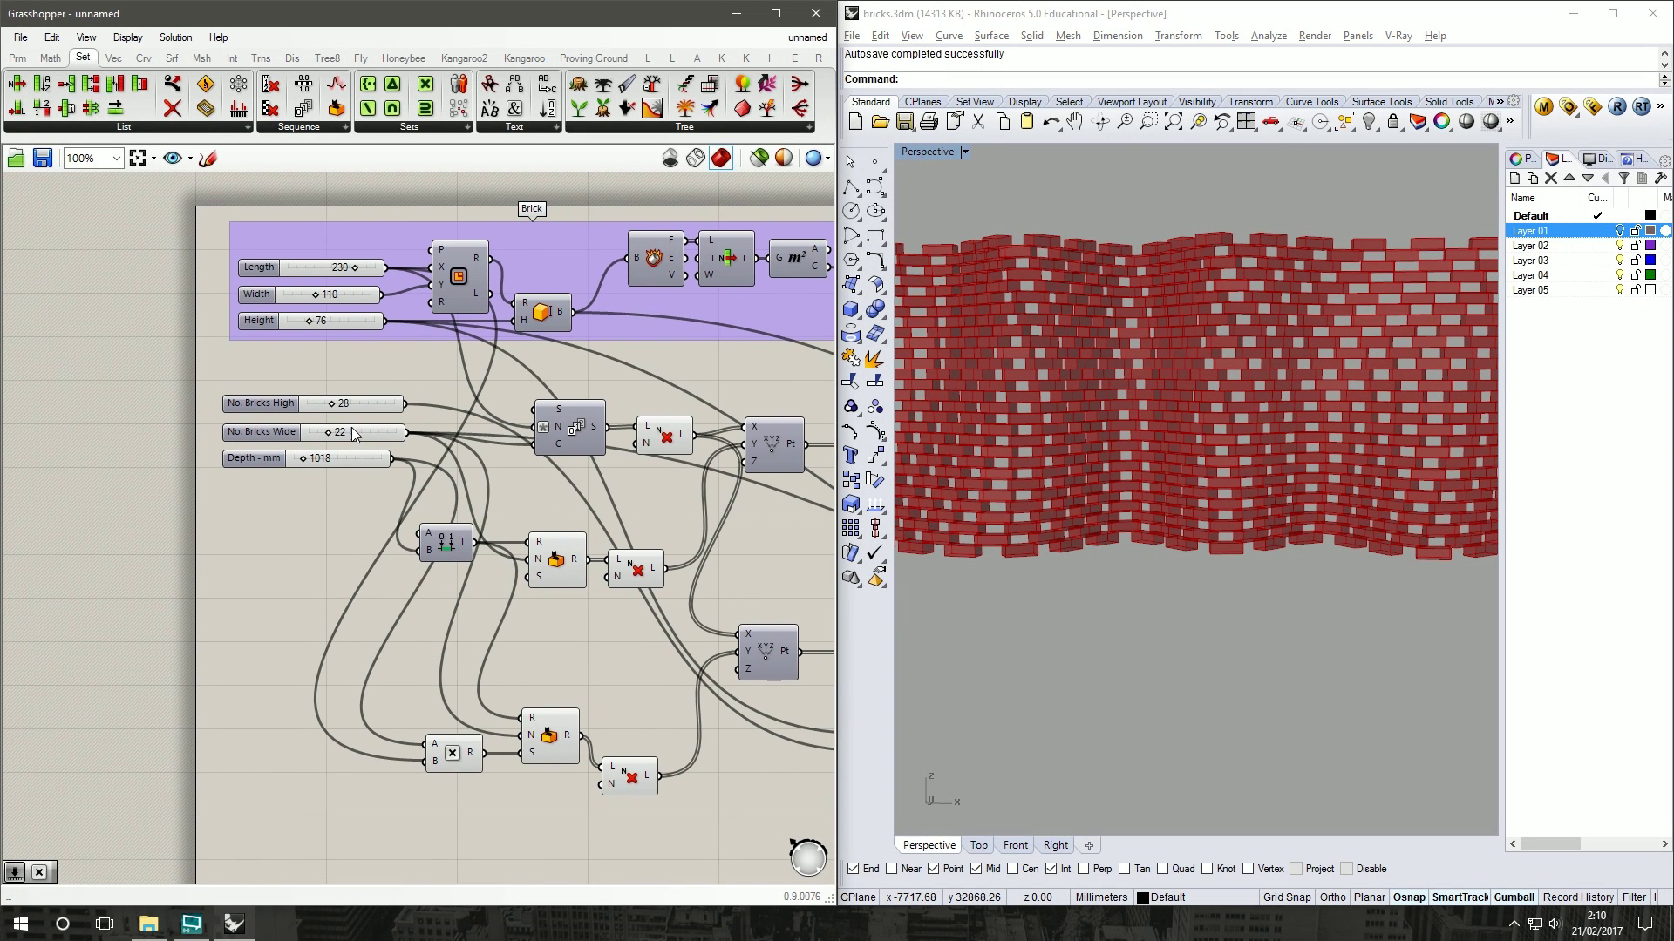
Step: Set the brick Width slider to 122 and Length to 209
scroll(353, 433, "up", 4)
right_click_drag(353, 401, 301, 515)
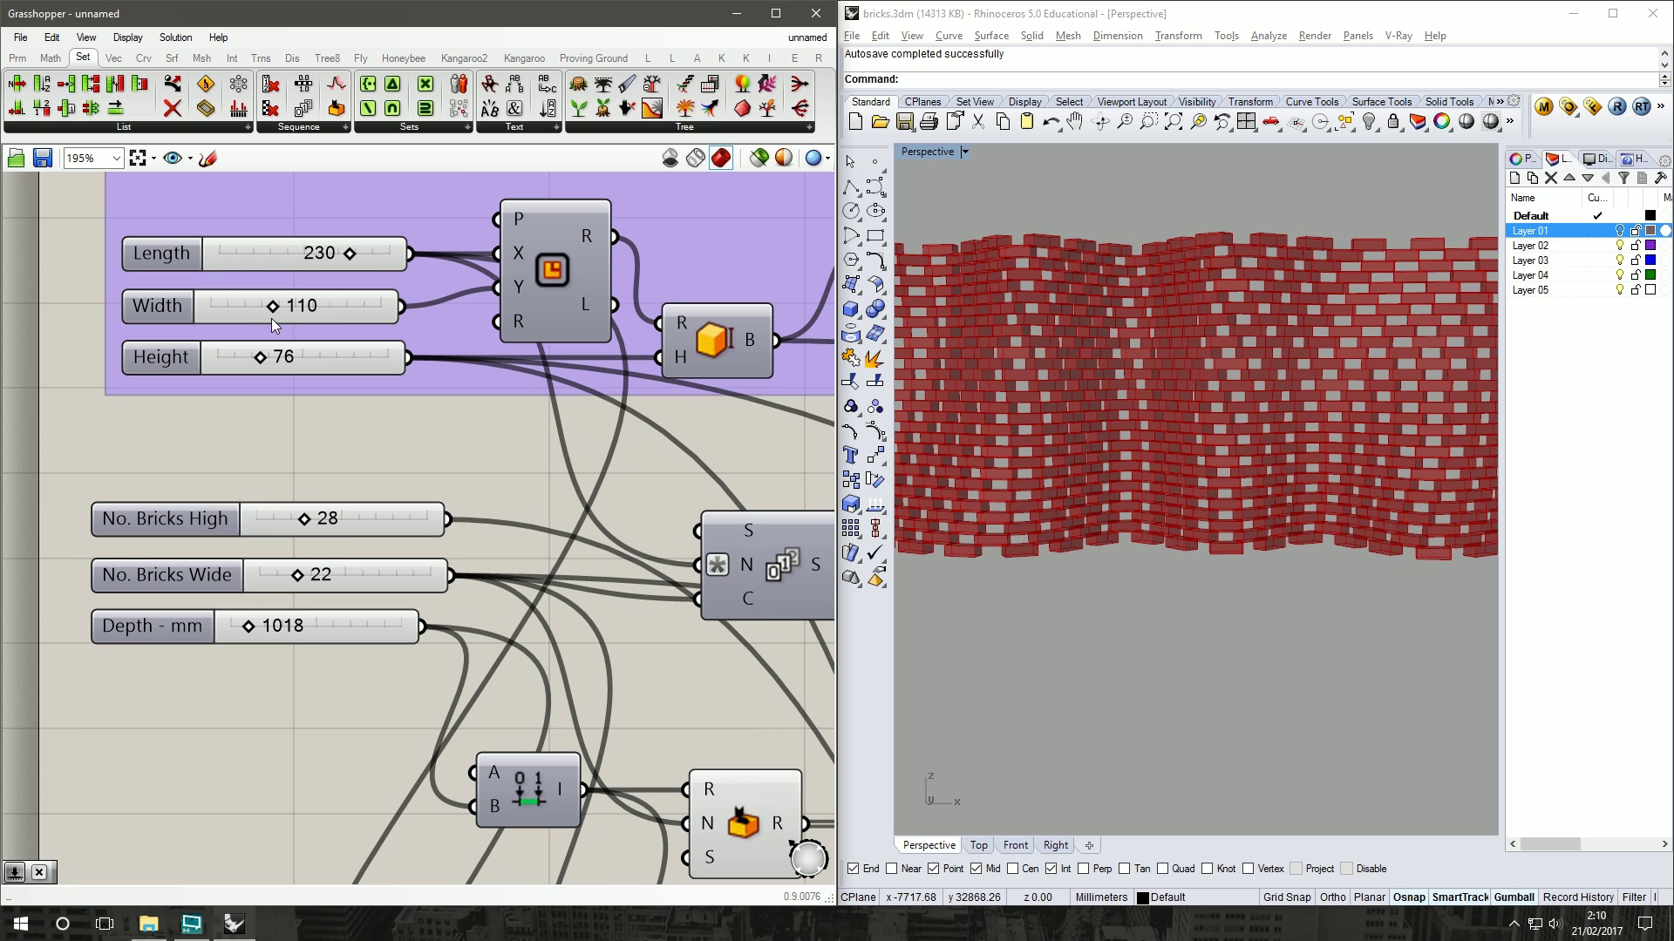
mouse_move(274, 312)
left_mouse_down()
mouse_move(247, 315)
mouse_move(338, 312)
mouse_move(280, 314)
left_mouse_up()
left_click_drag(349, 254, 311, 258)
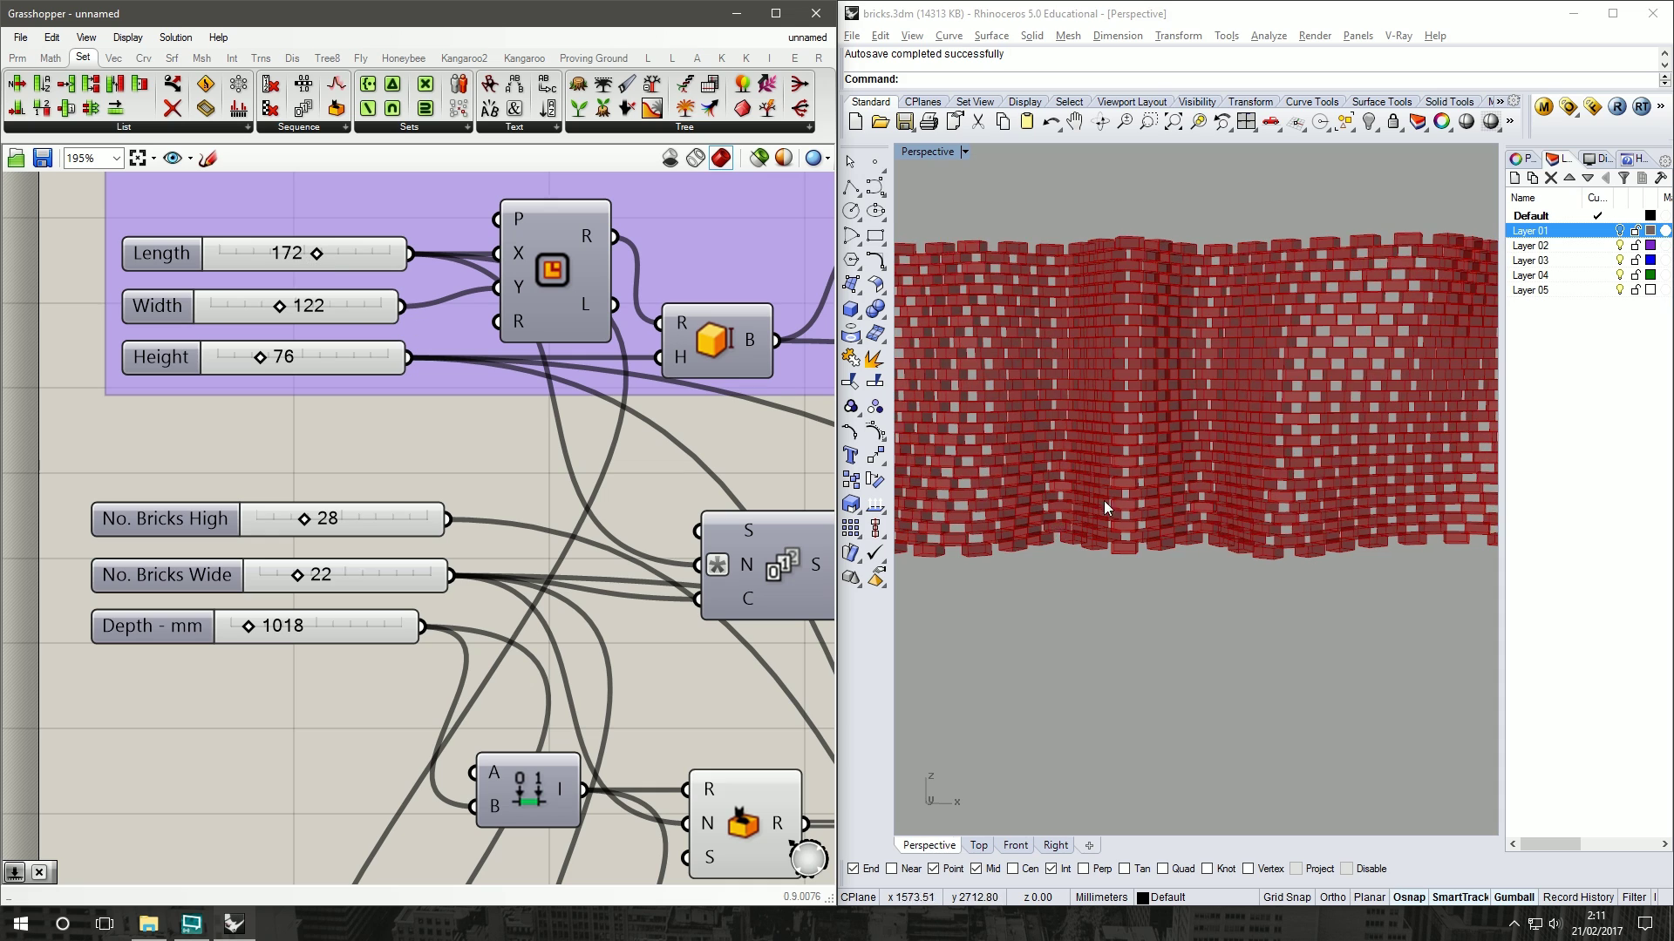
right_click_drag(1220, 488, 1109, 472)
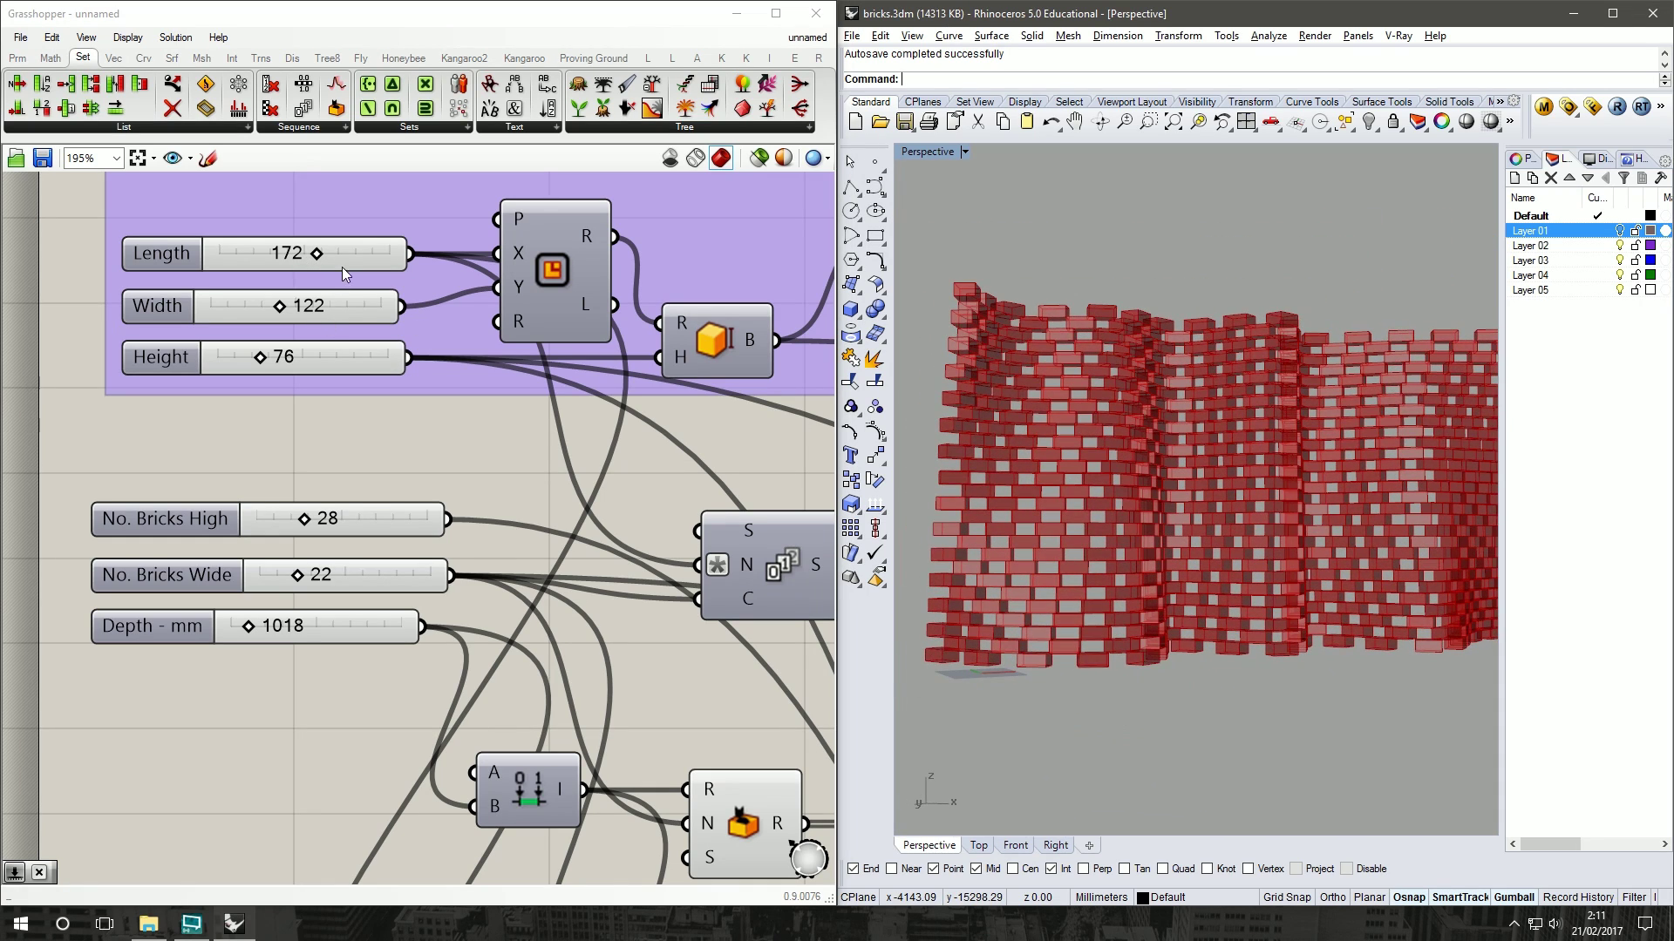
left_click_drag(319, 258, 343, 259)
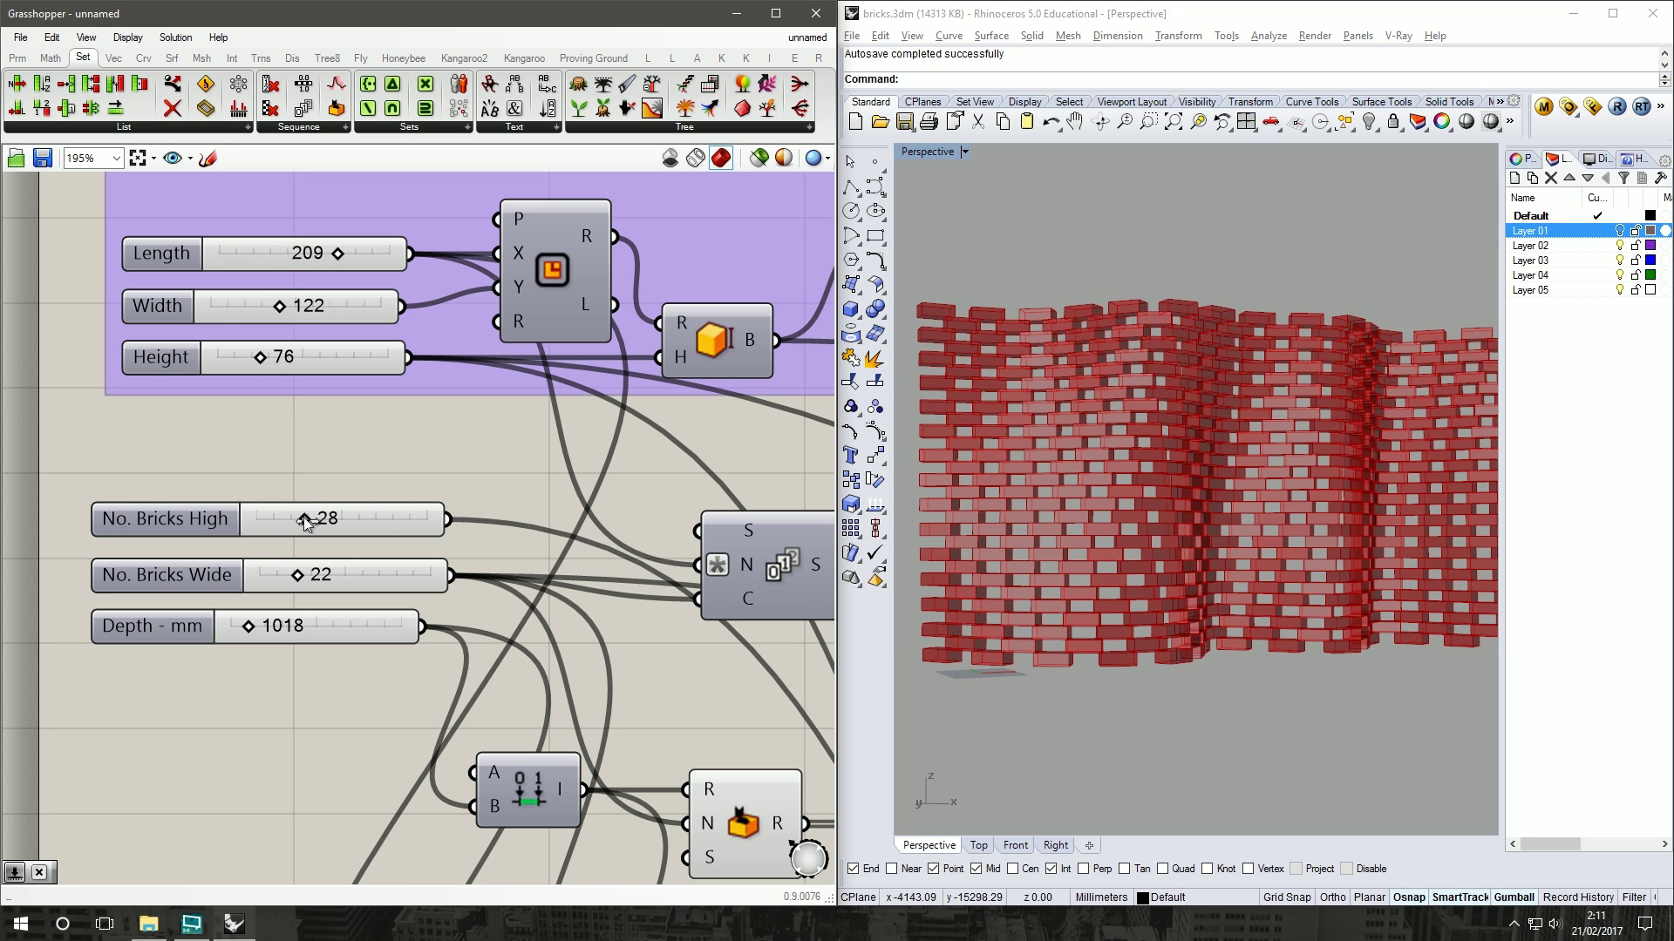
Step: Make the wall 29 bricks high and 35 bricks wide
mouse_move(309, 522)
left_mouse_down()
mouse_move(282, 520)
mouse_move(307, 520)
left_mouse_up()
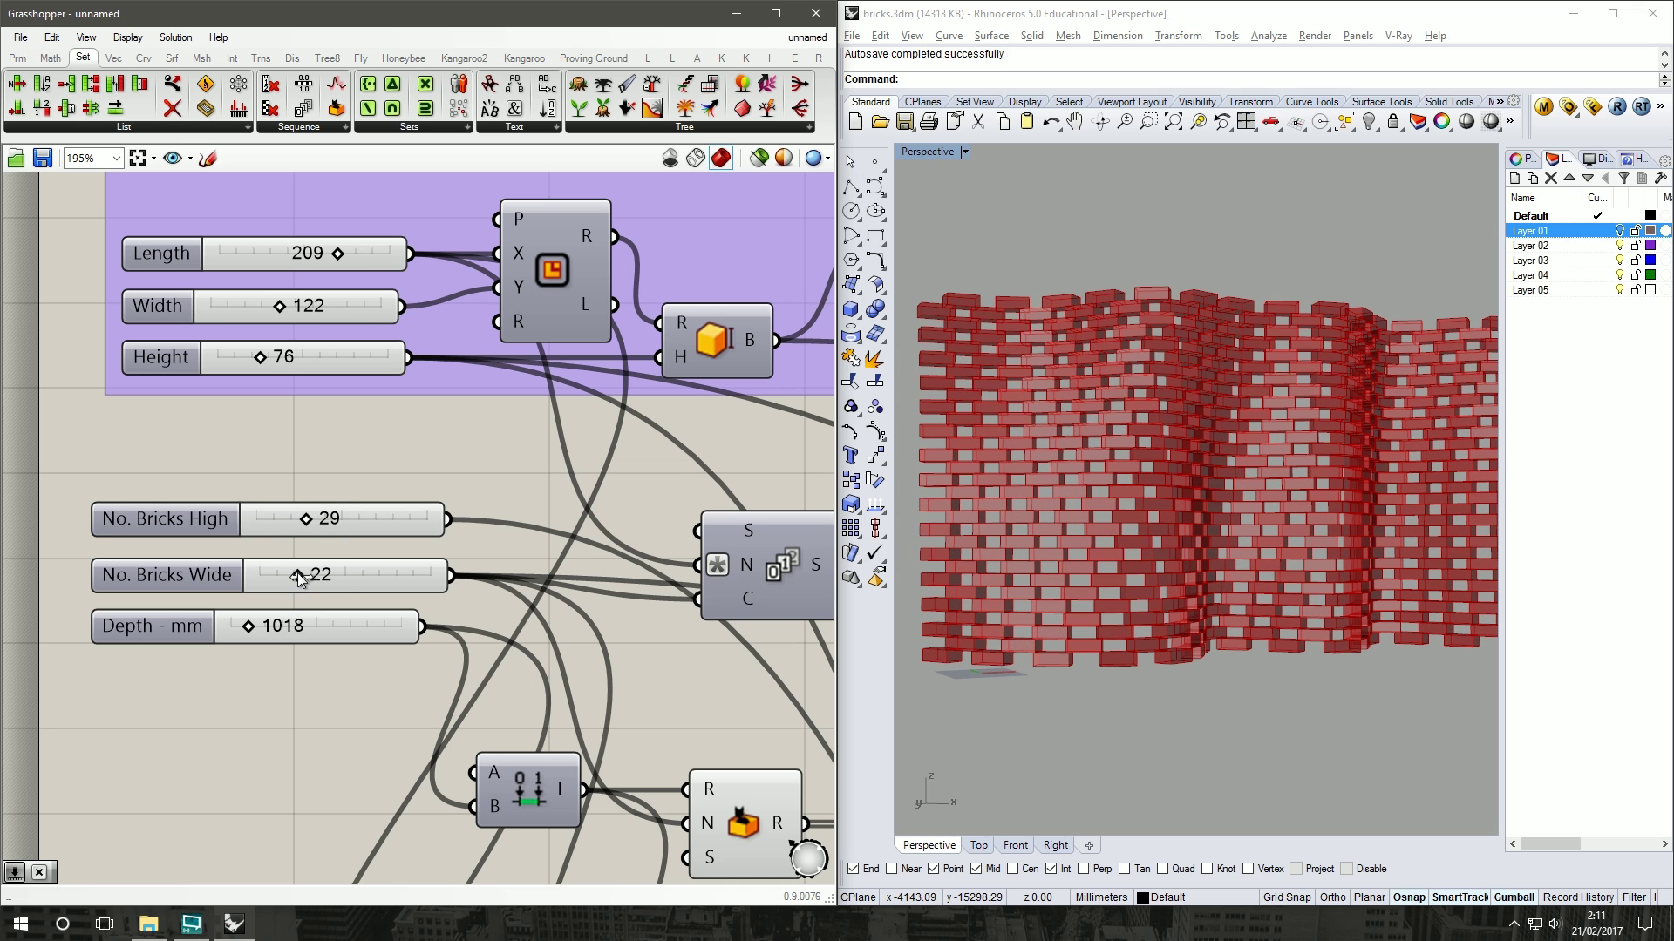
right_click_drag(1134, 523, 1046, 575)
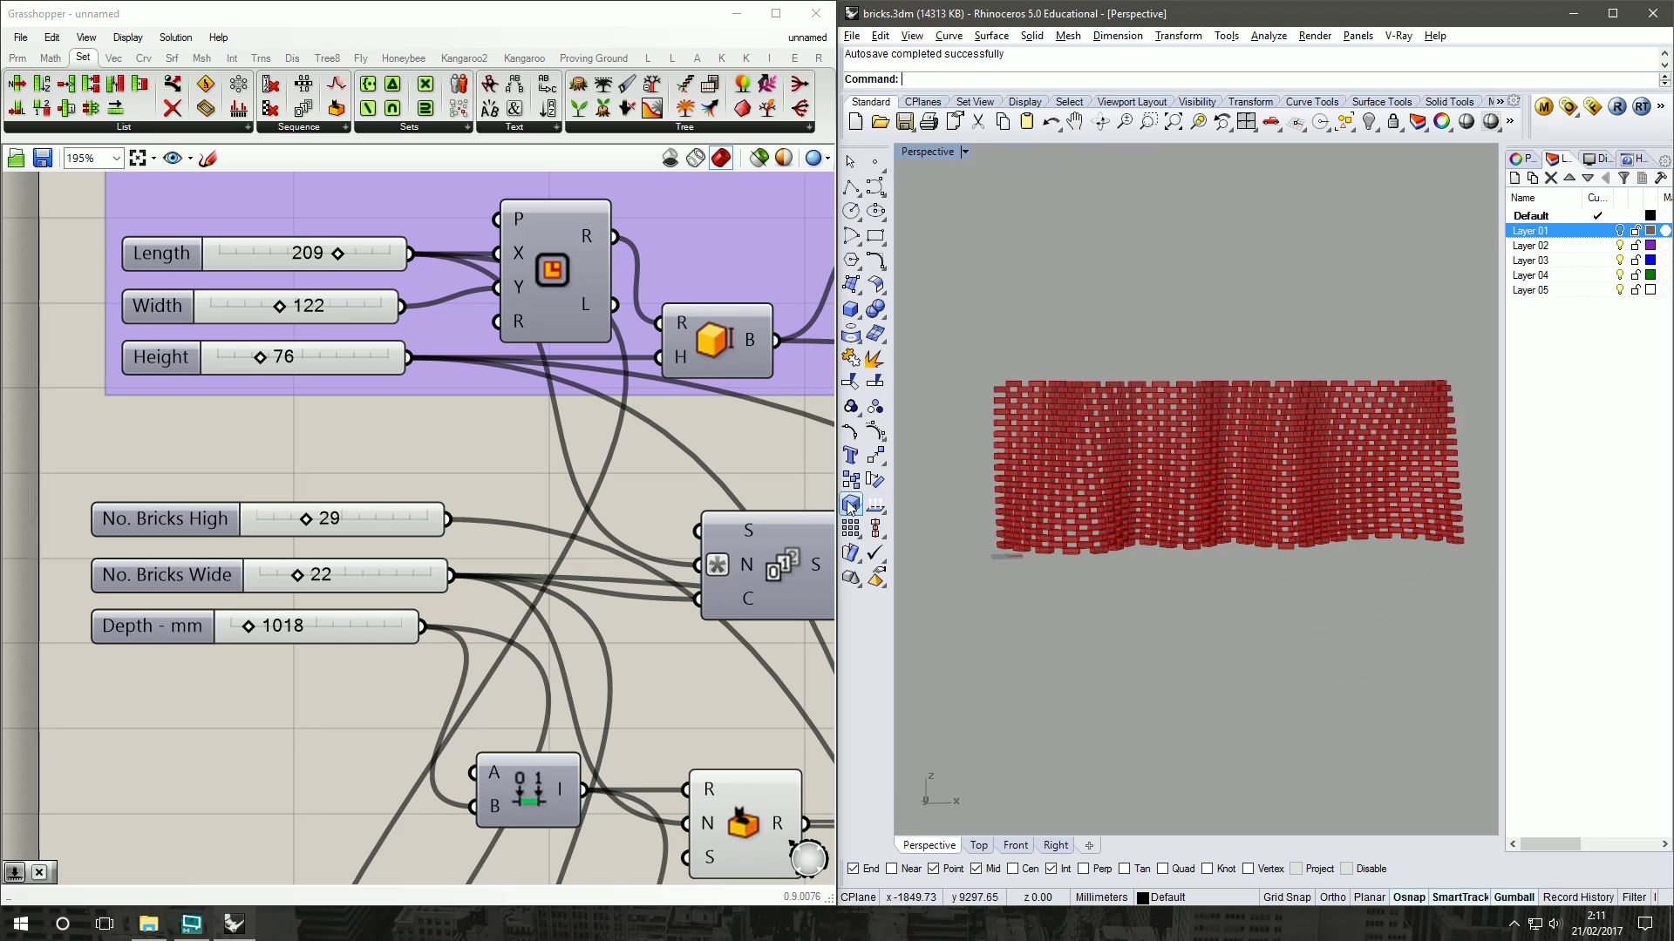
left_click(299, 577)
left_click_drag(299, 576, 313, 575)
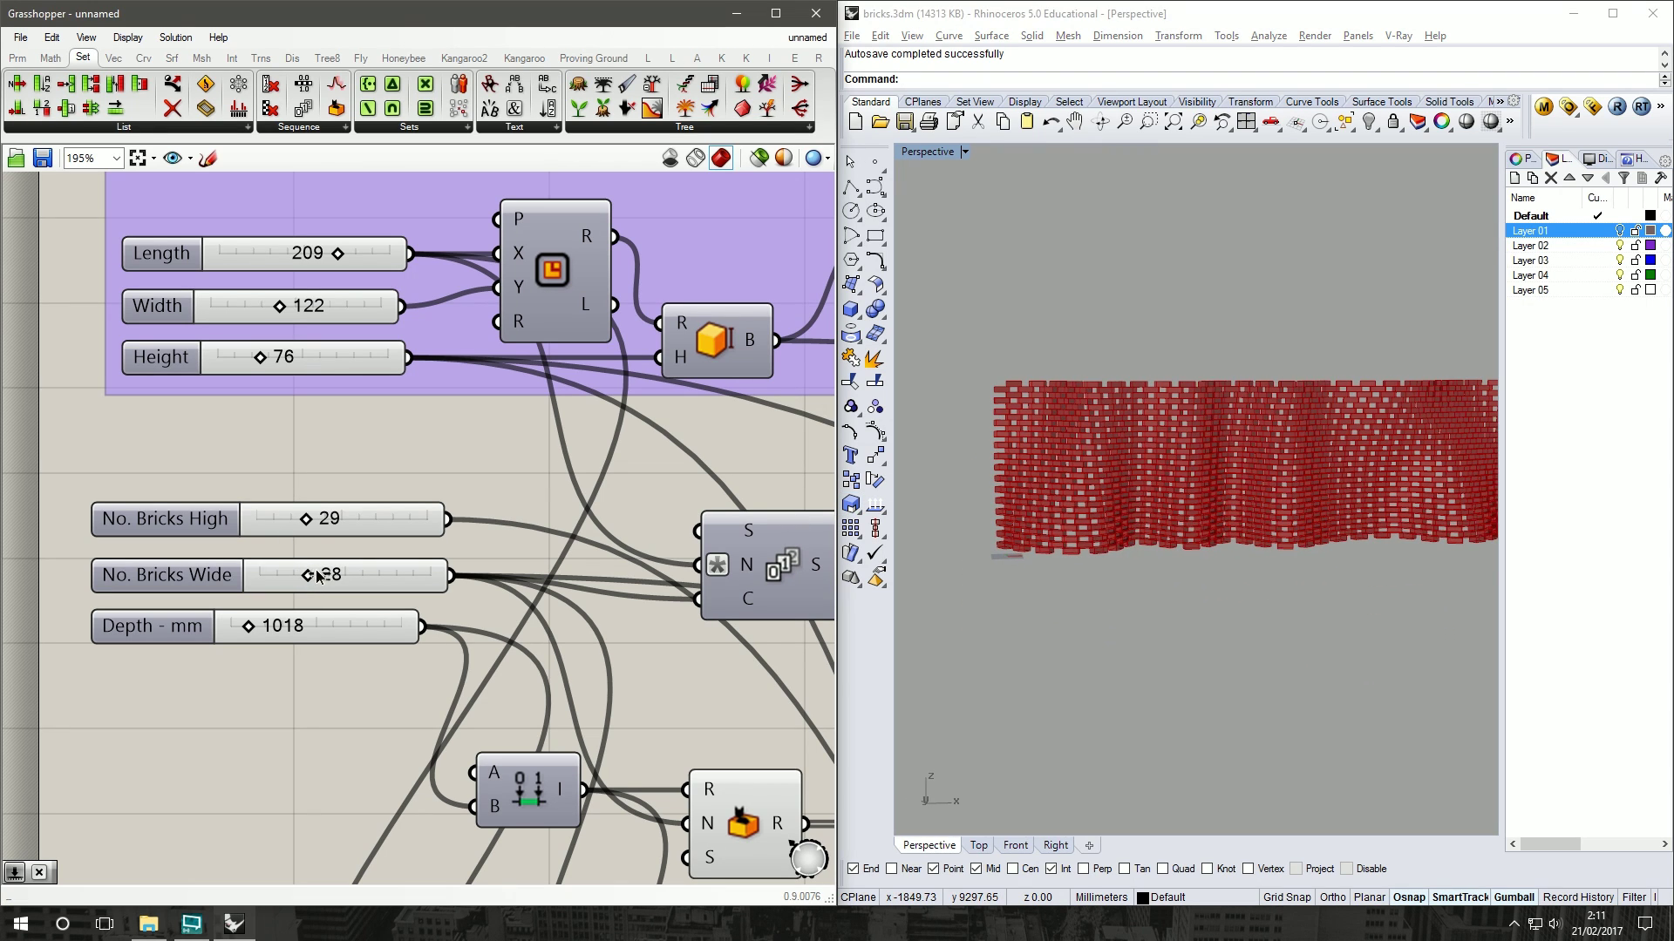
right_click_drag(1338, 476, 1077, 490)
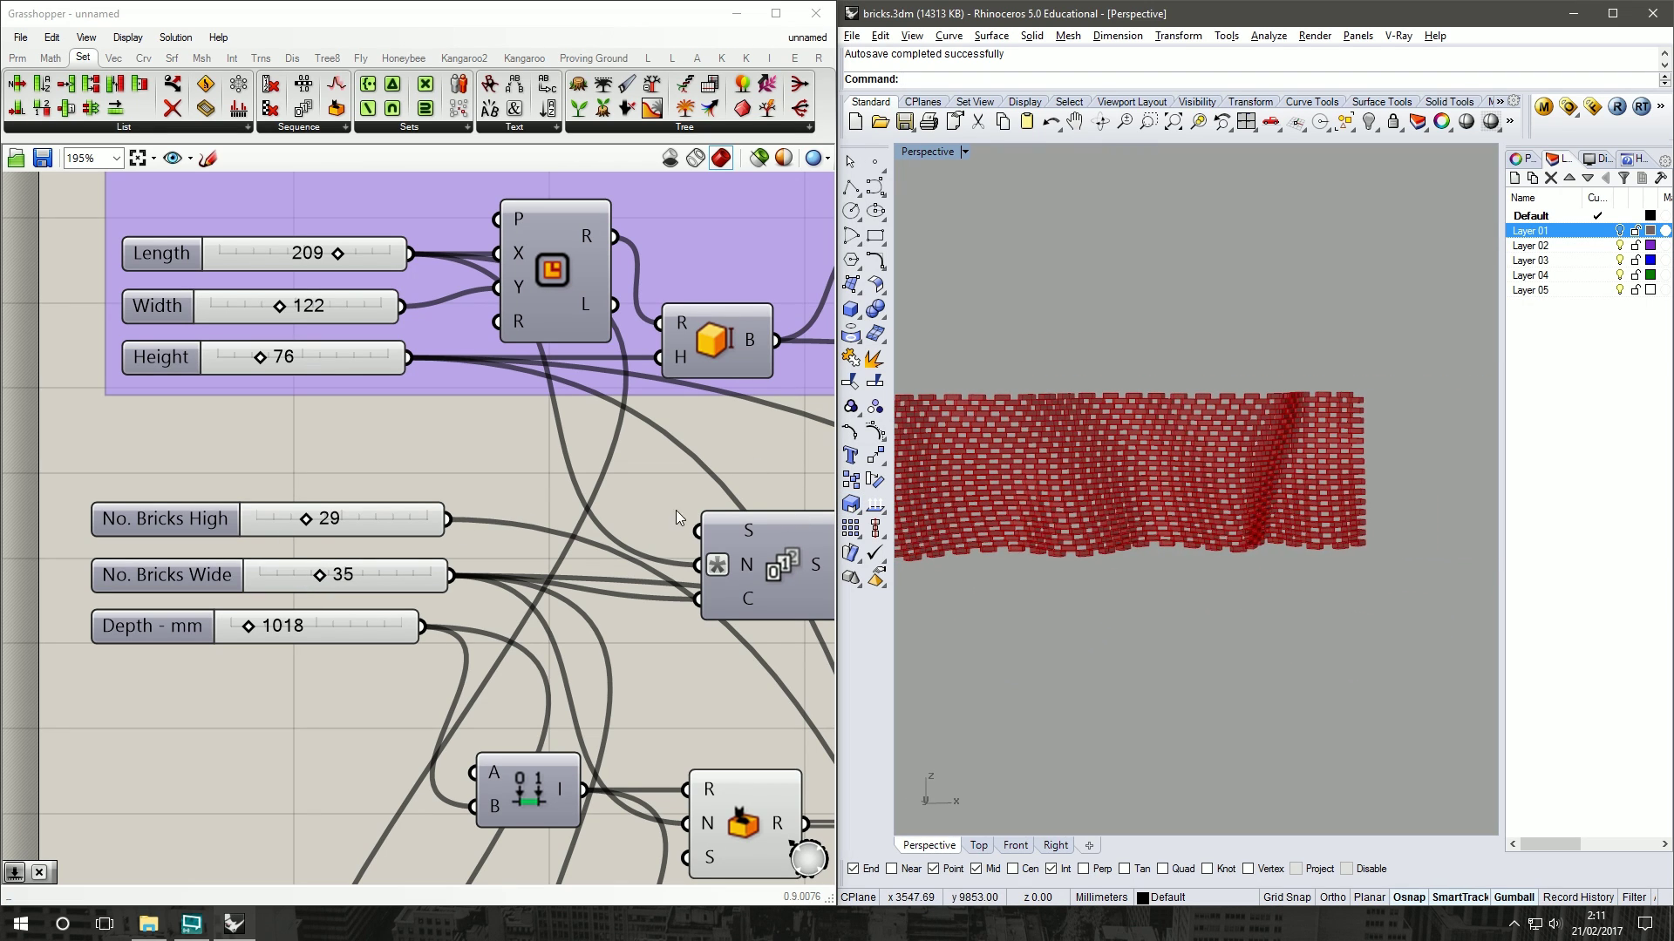
mouse_move(323, 576)
left_mouse_down()
mouse_move(368, 577)
mouse_move(316, 581)
mouse_move(338, 576)
left_mouse_up()
right_click_drag(1203, 523, 1247, 547)
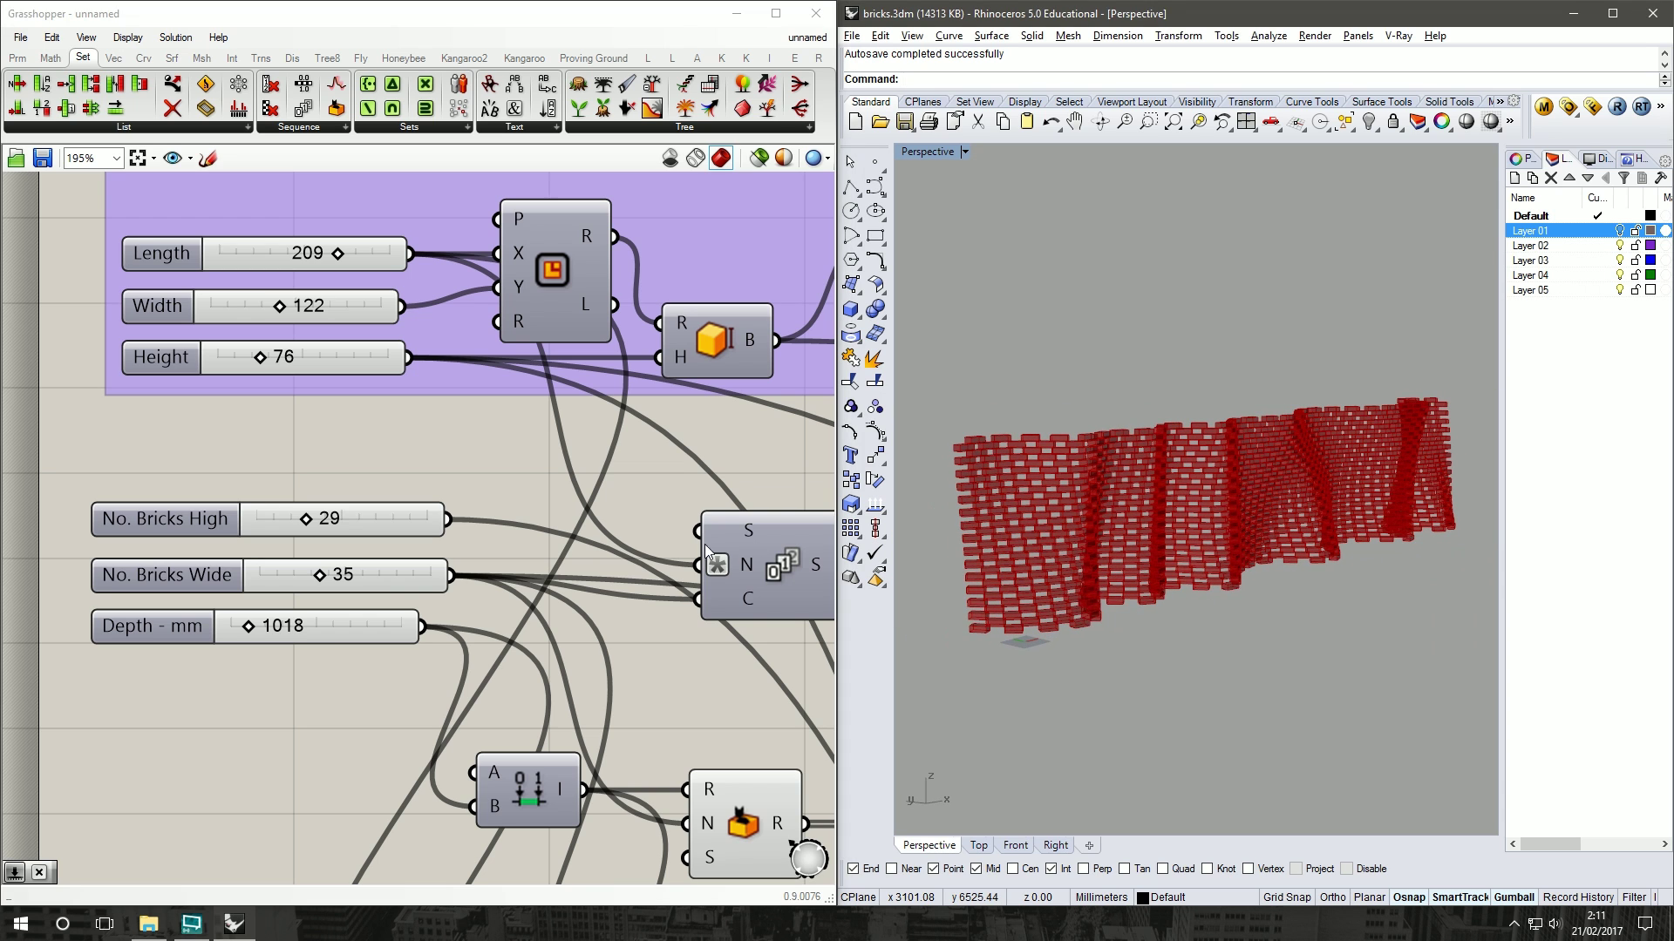
Step: Set the No. Bricks Wide slider to 20 and view the wall face-on
double_click(423, 581)
type("20")
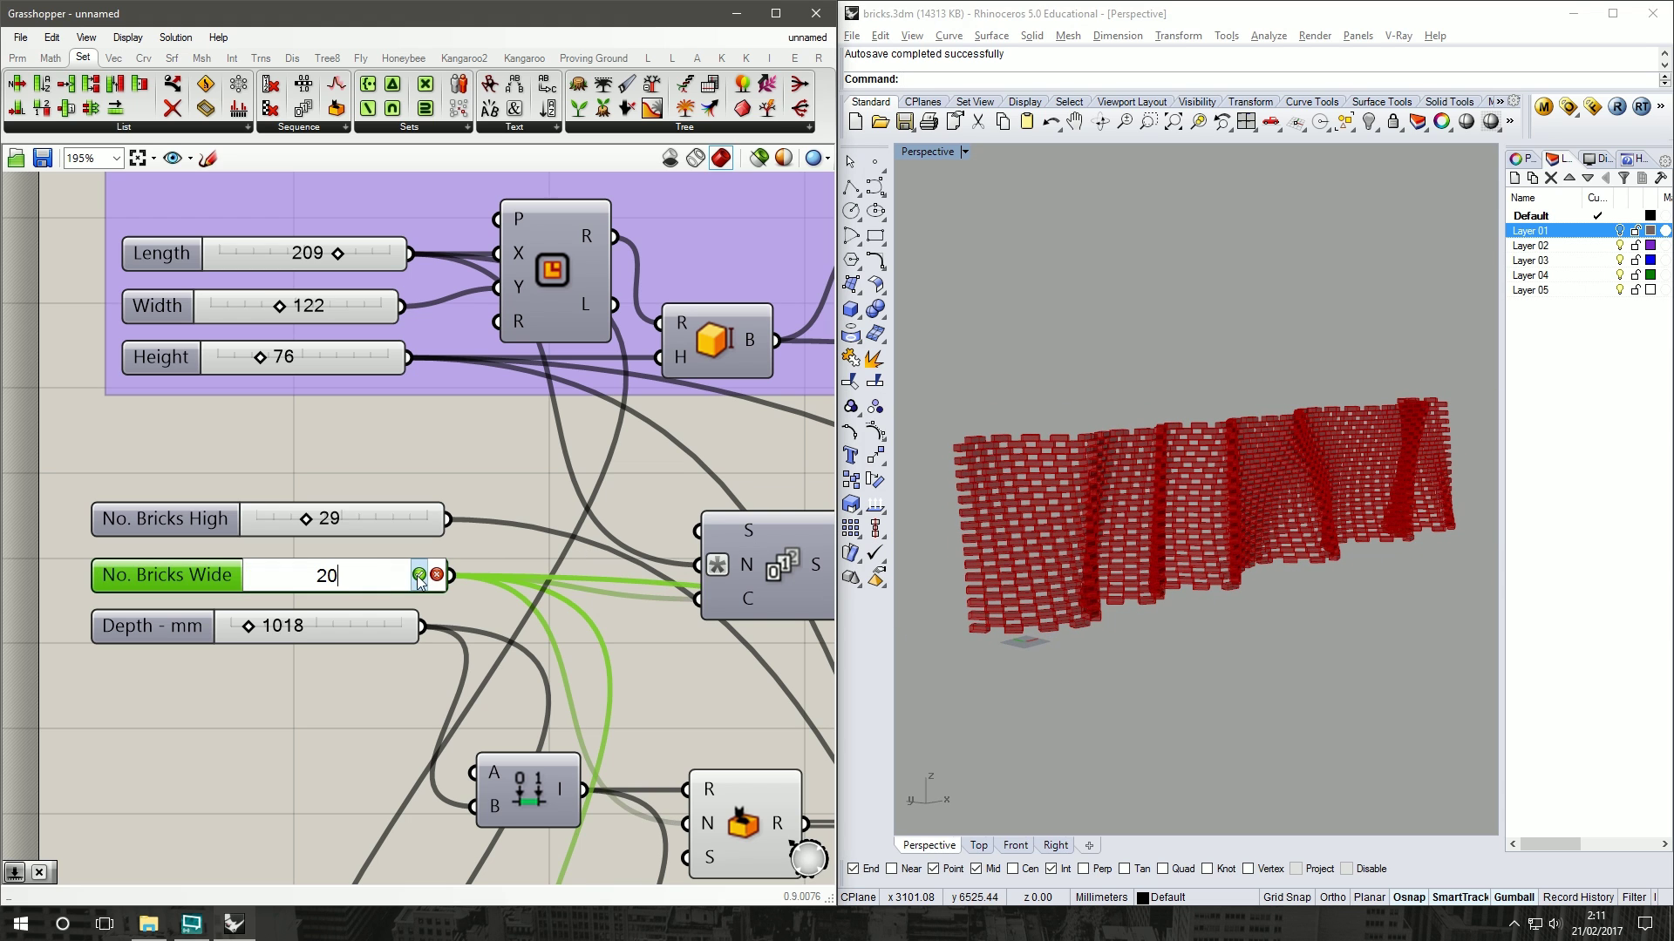
key("Return")
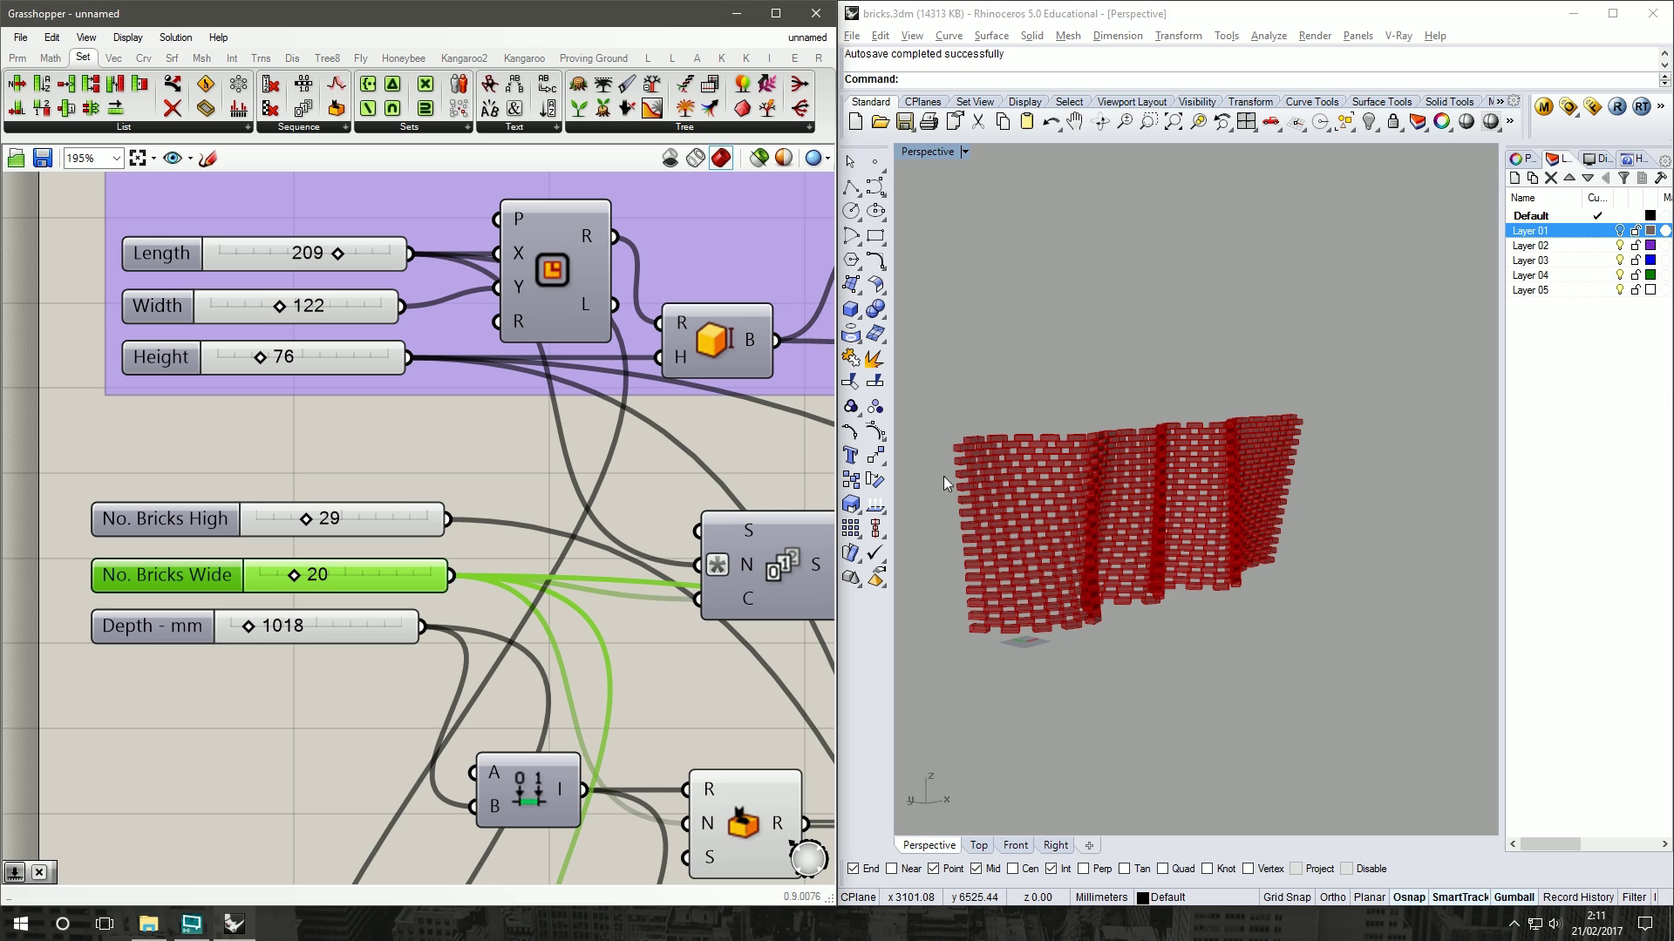
right_click_drag(945, 483, 1112, 497)
Step: Drag the Depth - mm slider down to 0 for a flat brick wall
left_click_drag(254, 632, 366, 640)
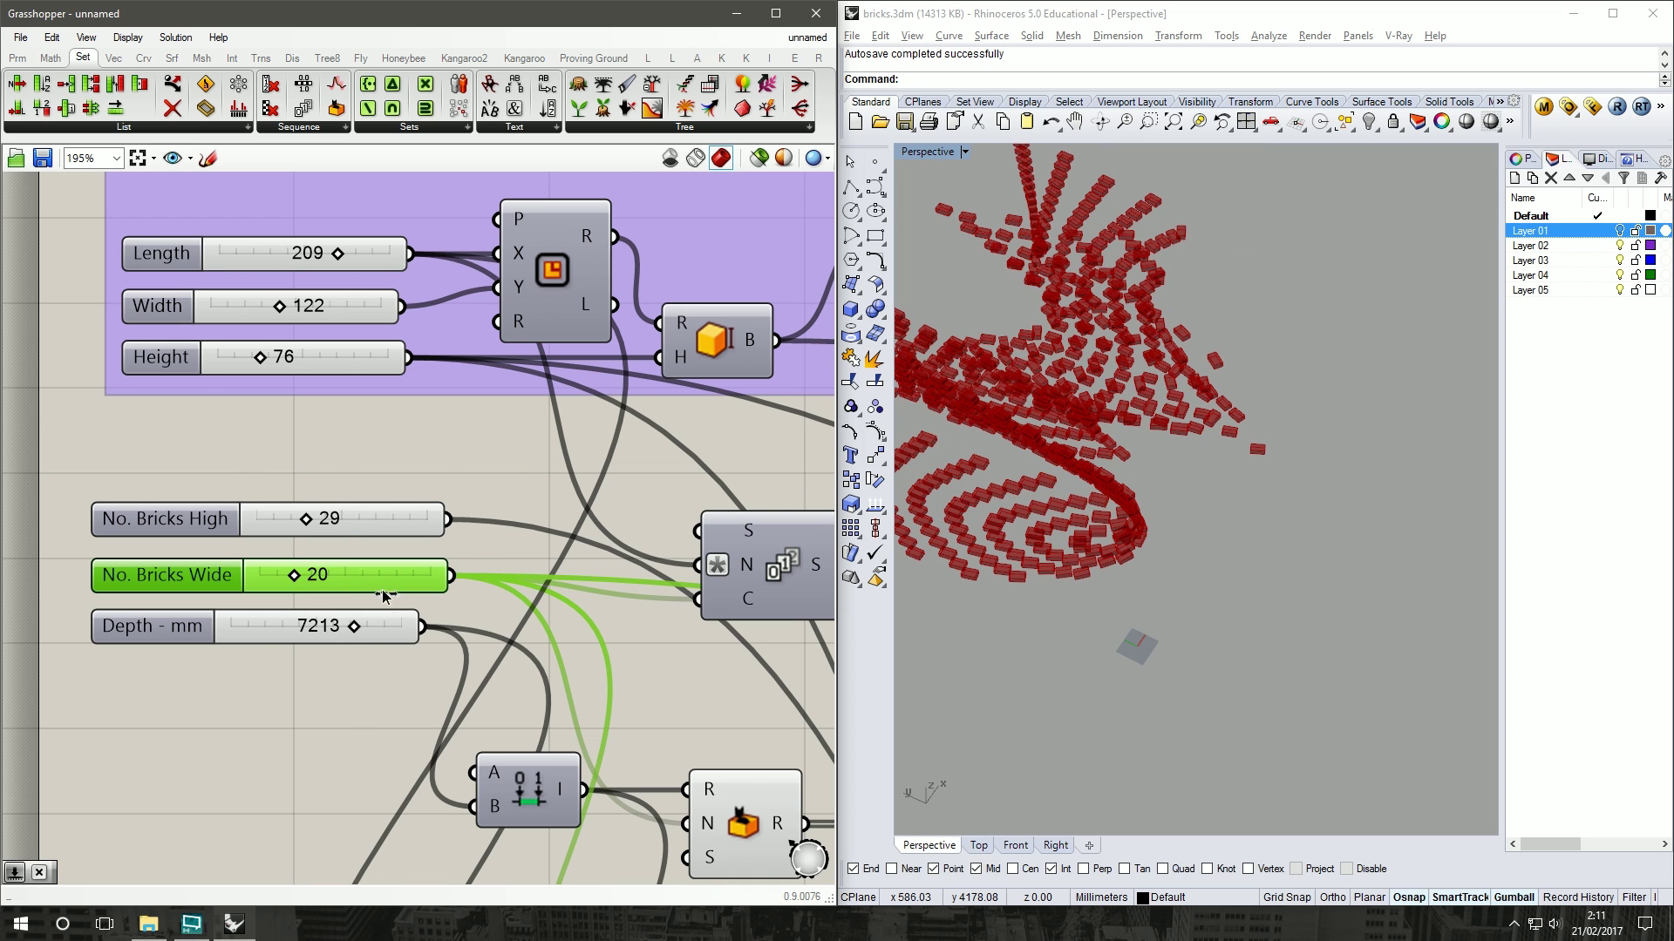
right_click_drag(410, 680, 358, 329)
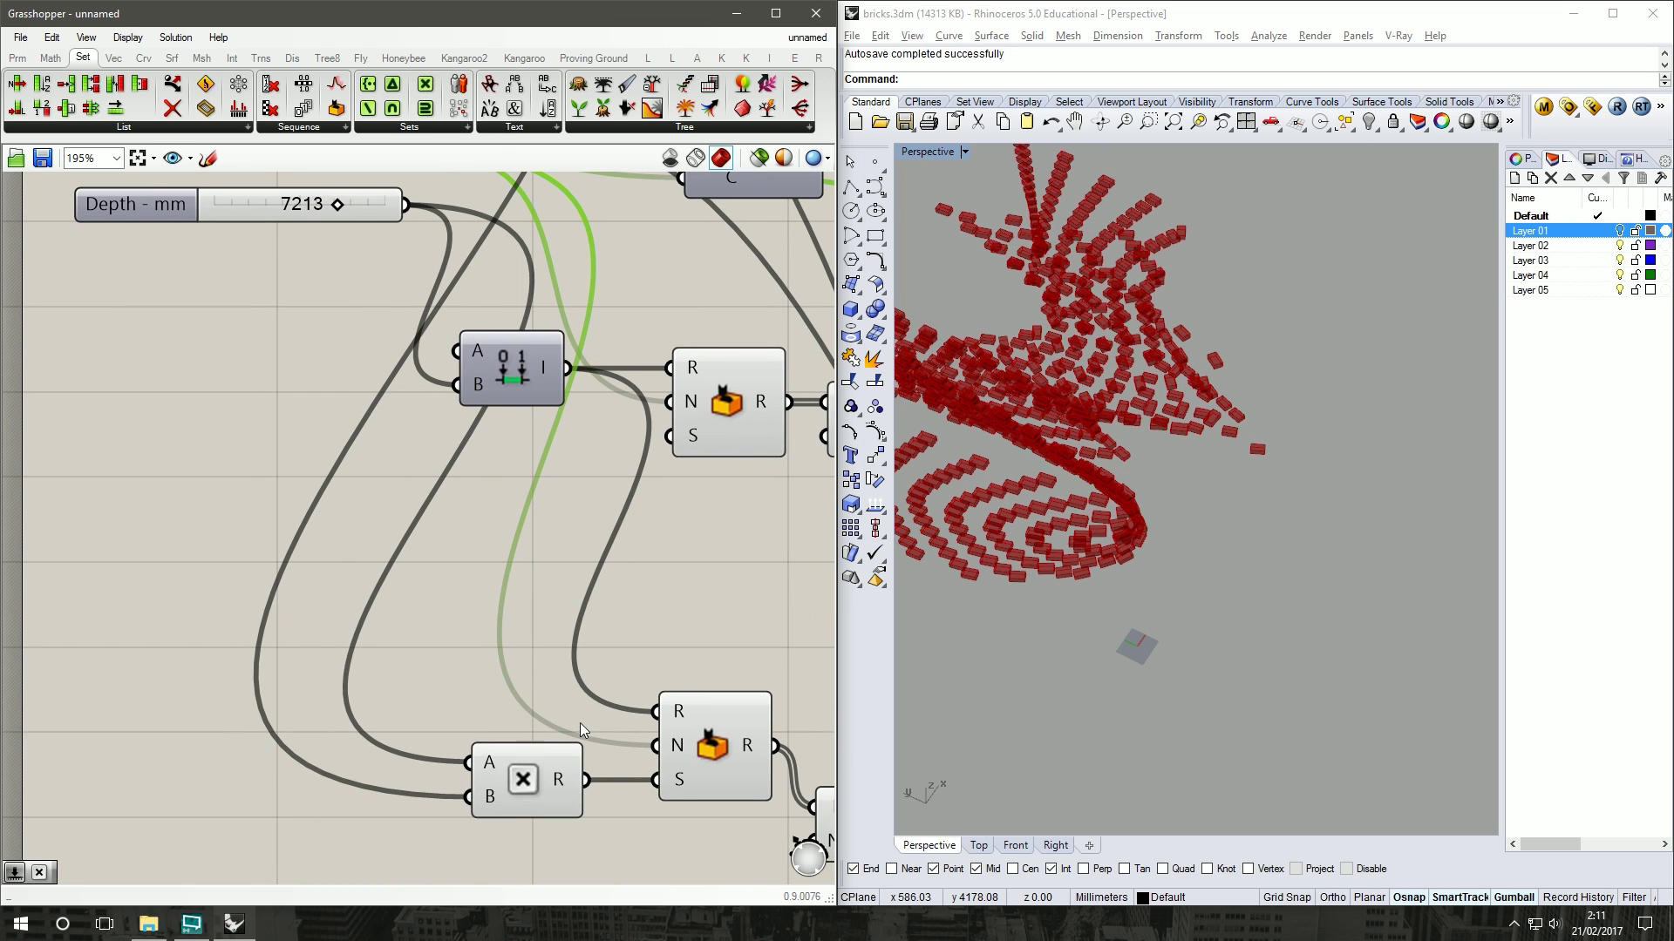
right_click_drag(704, 656, 736, 833)
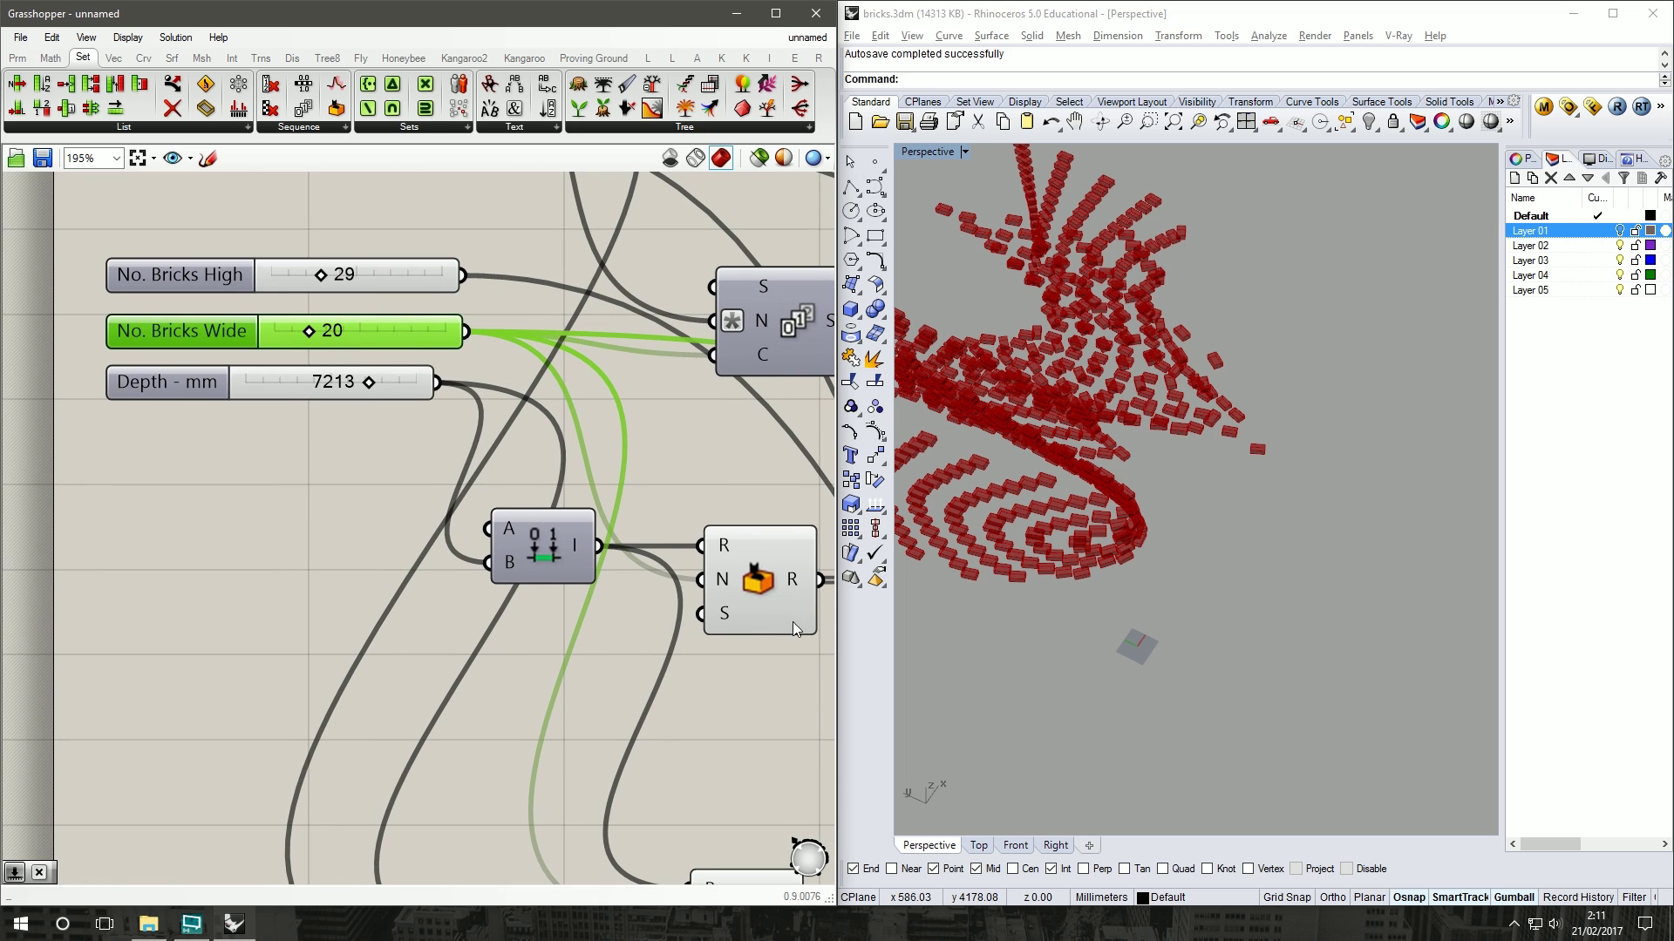
right_click_drag(195, 299, 215, 334)
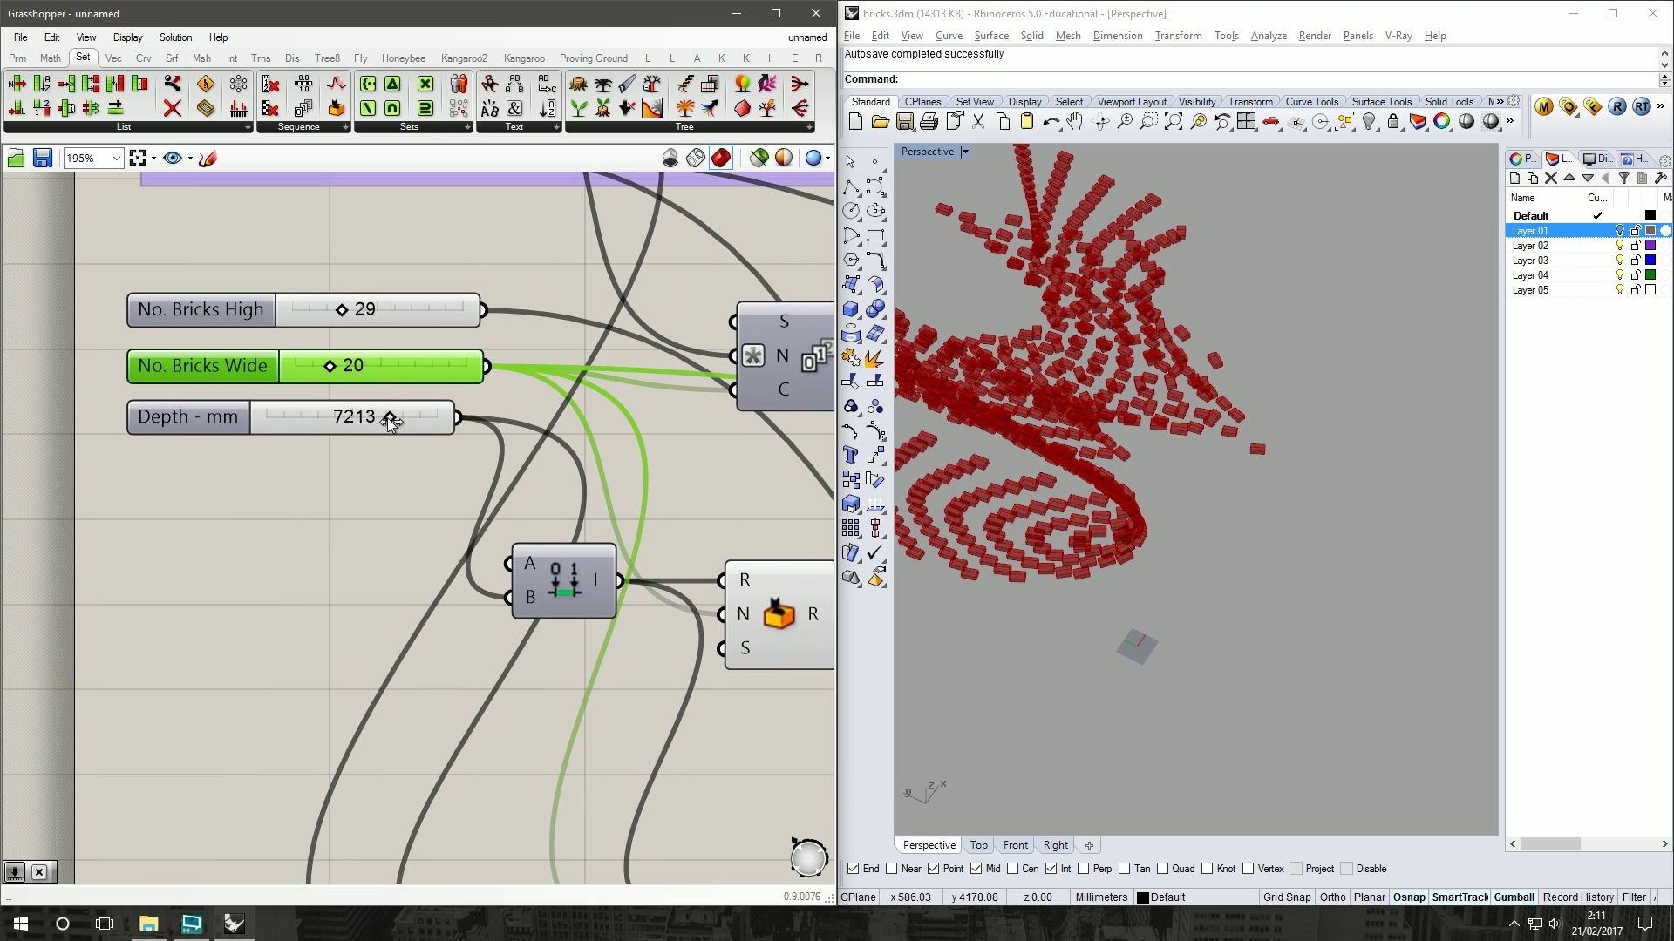
left_click_drag(381, 426, 254, 422)
right_click_drag(1300, 572, 1230, 457)
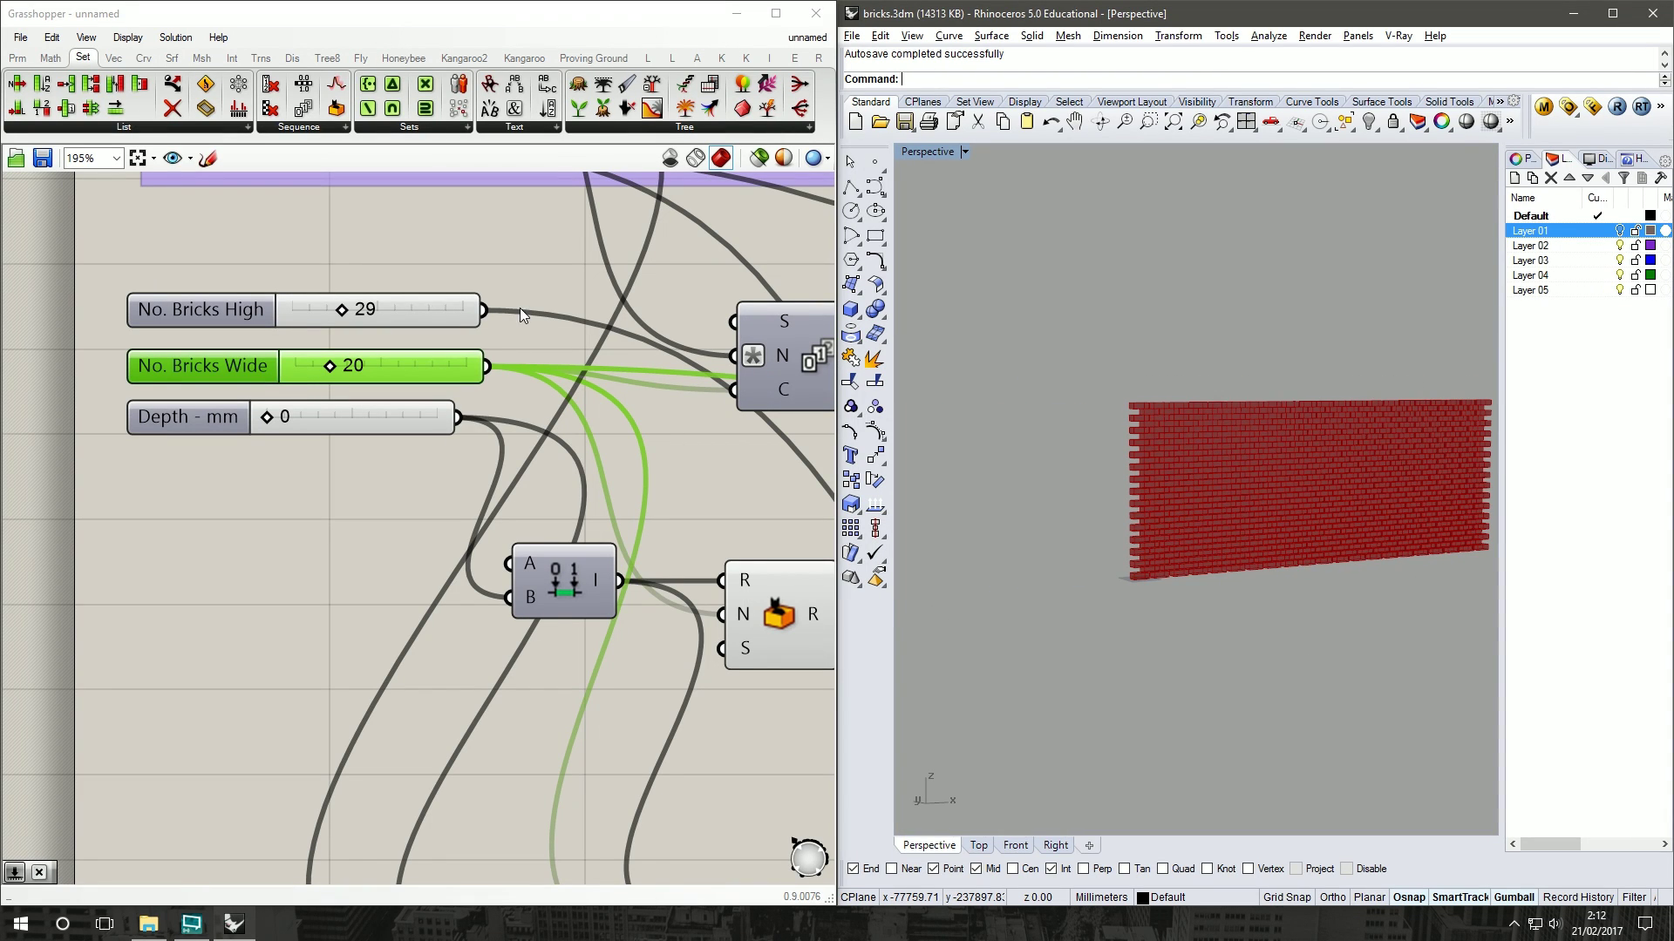
right_click_drag(643, 322, 298, 298)
Step: Set Depth - mm to 1360 and view the 20-wide wavy wall obliquely
scroll(599, 317, "down", 5)
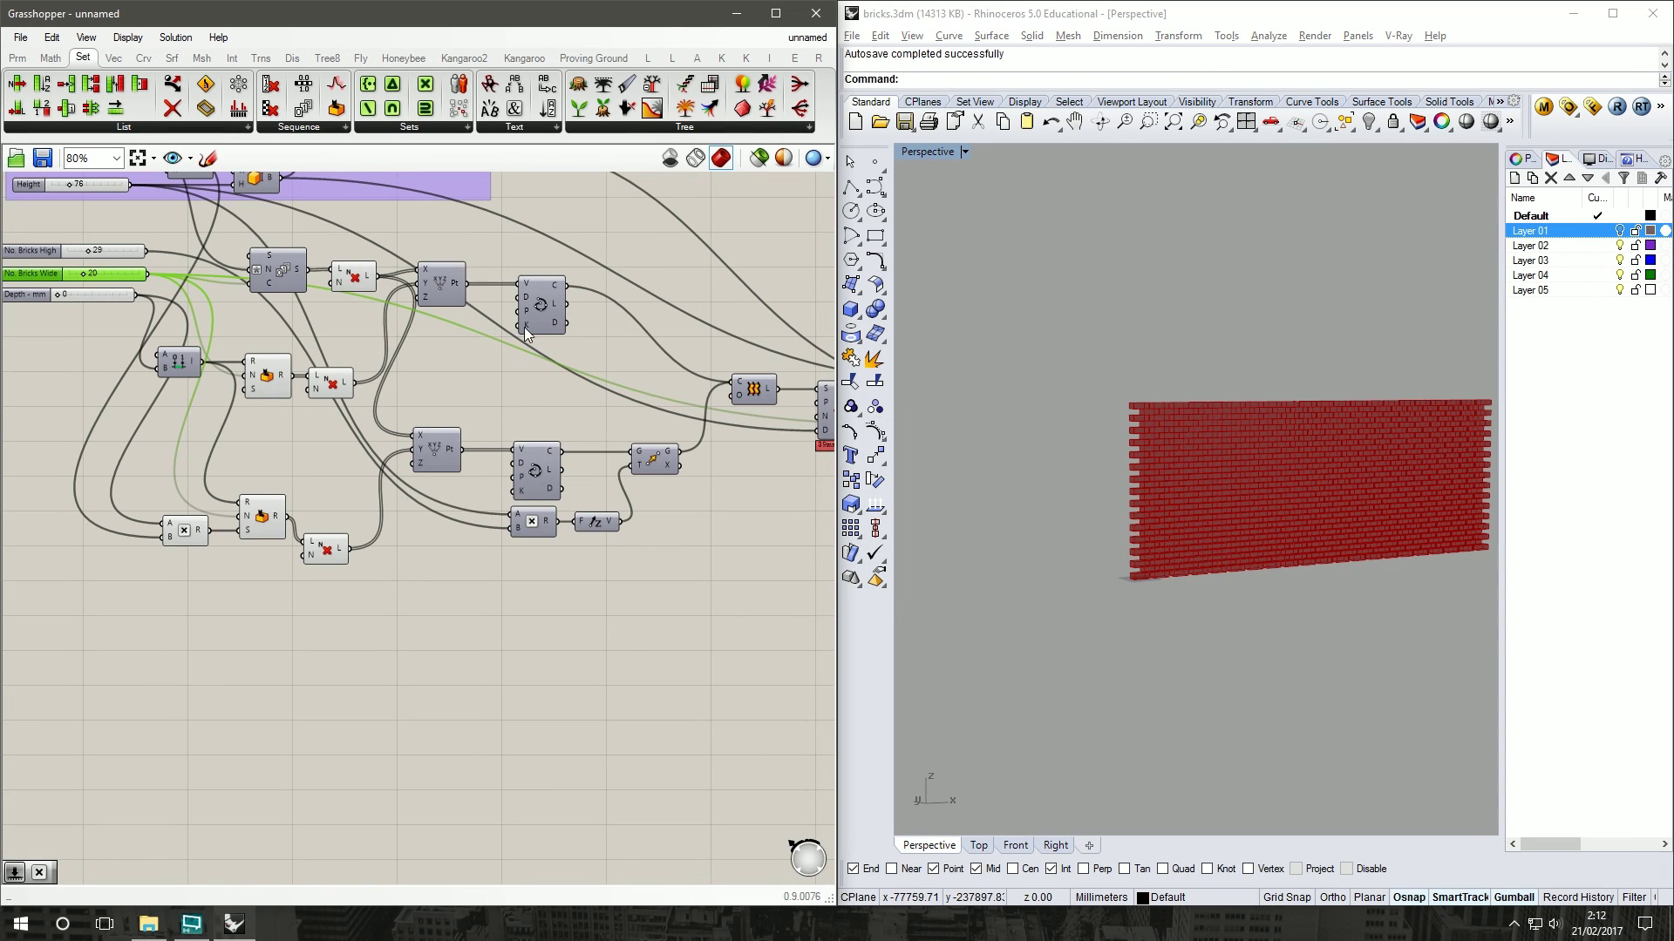
right_click_drag(1232, 331, 1102, 369)
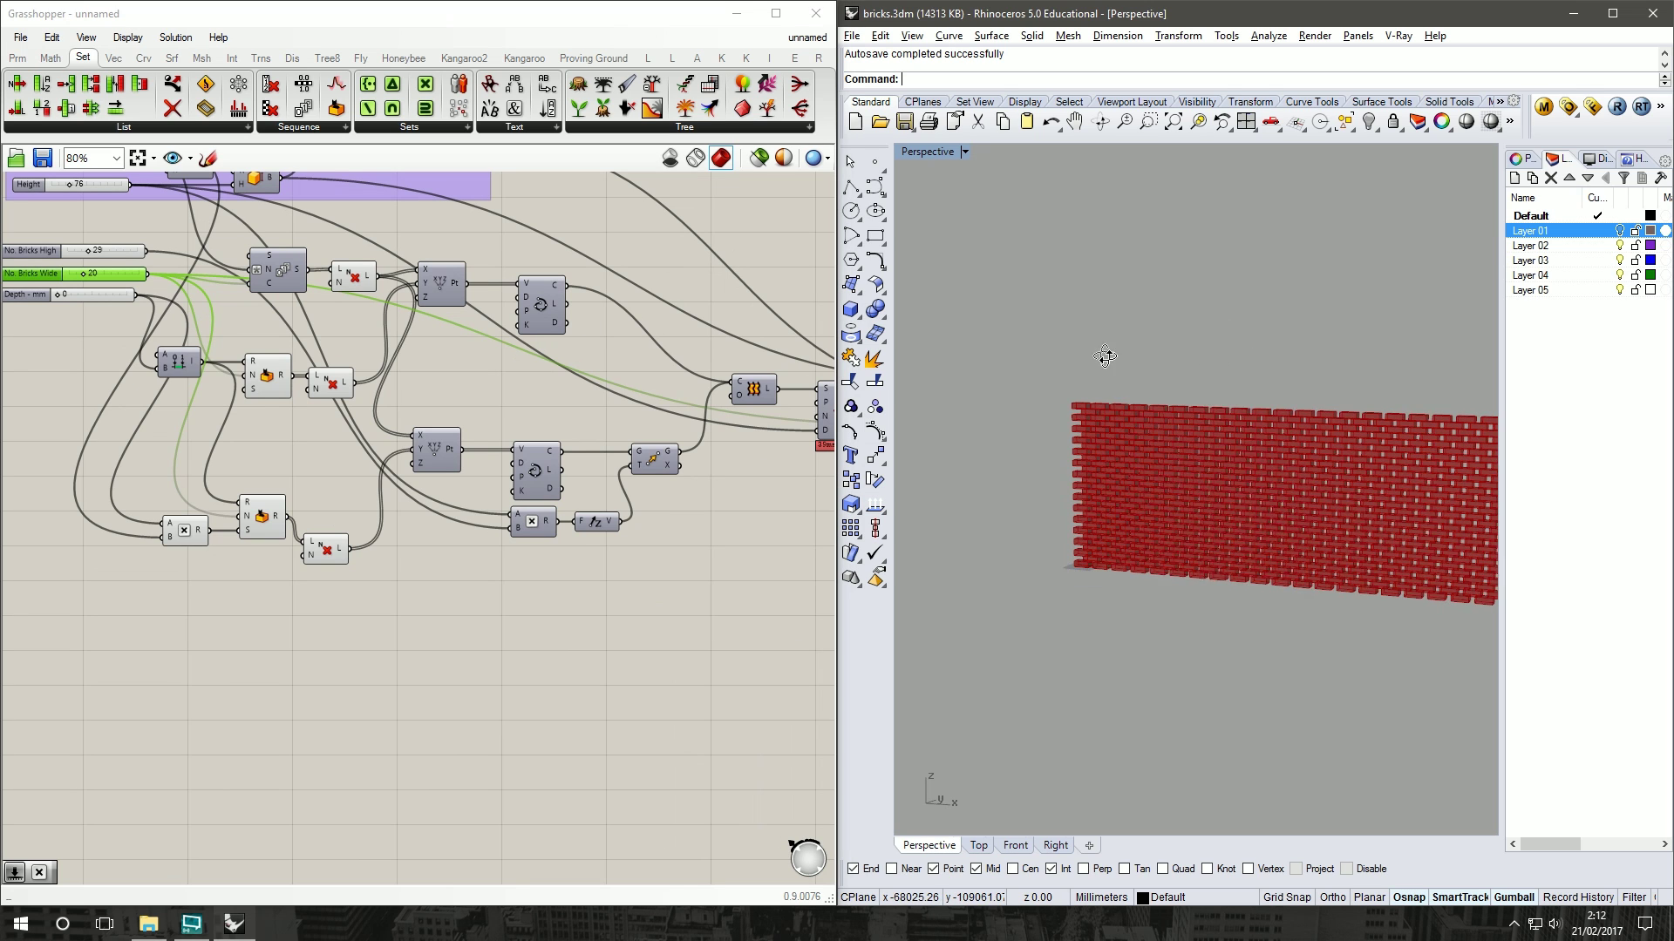
right_click_drag(212, 289, 299, 296)
scroll(201, 290, "up", 2)
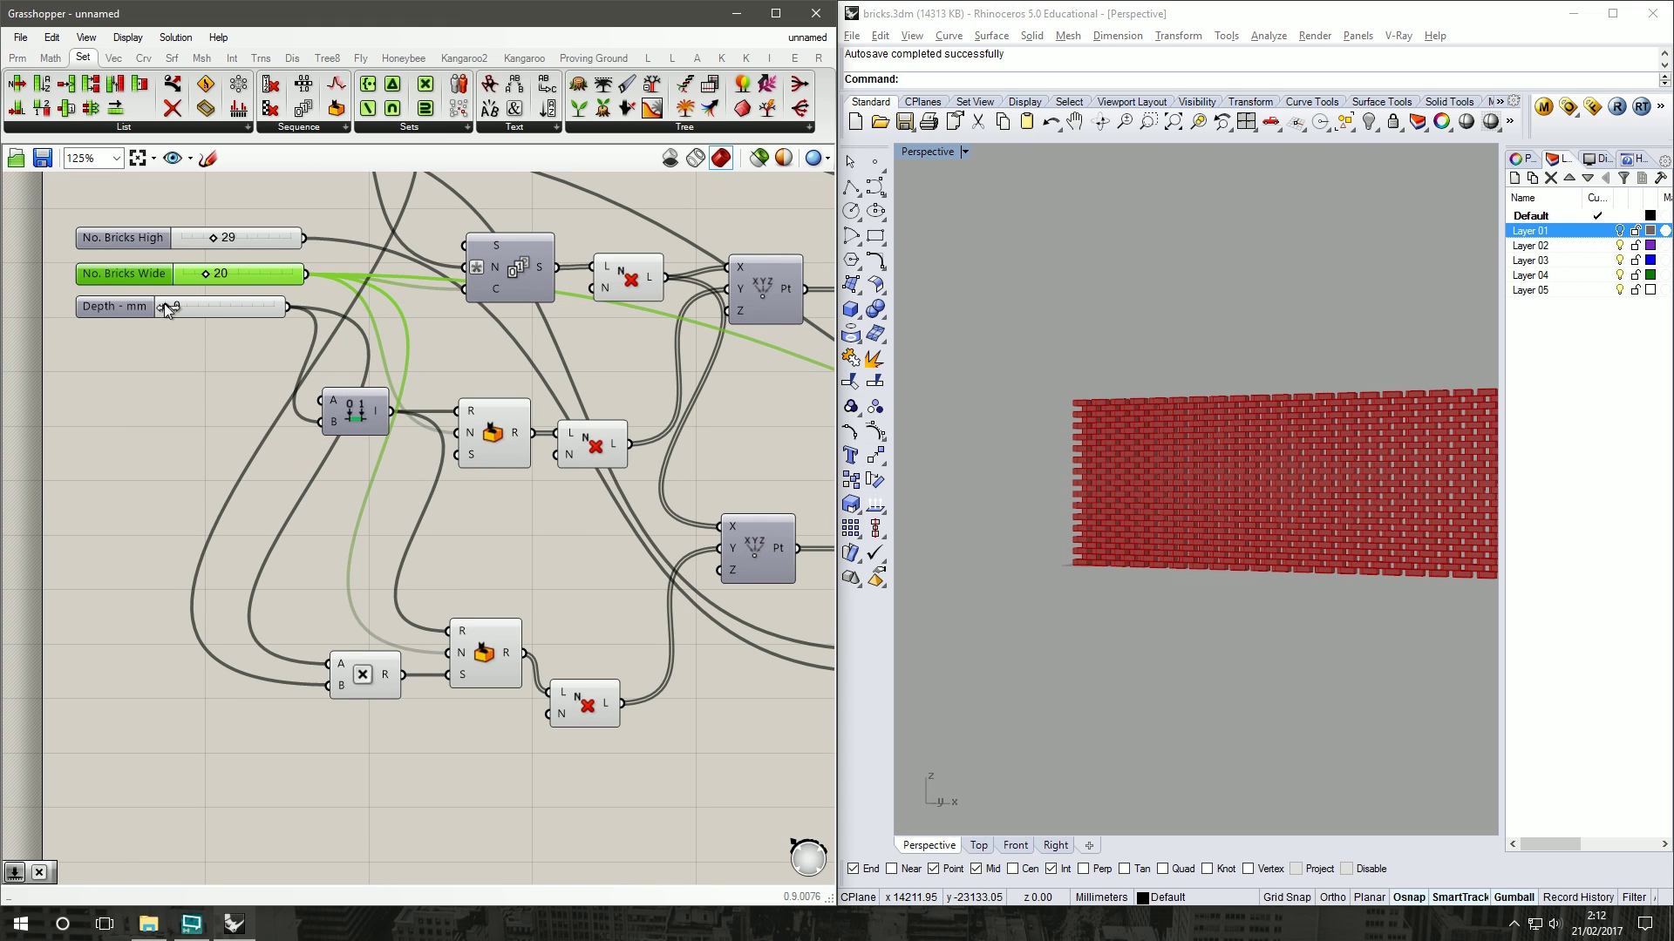
left_click_drag(164, 305, 175, 306)
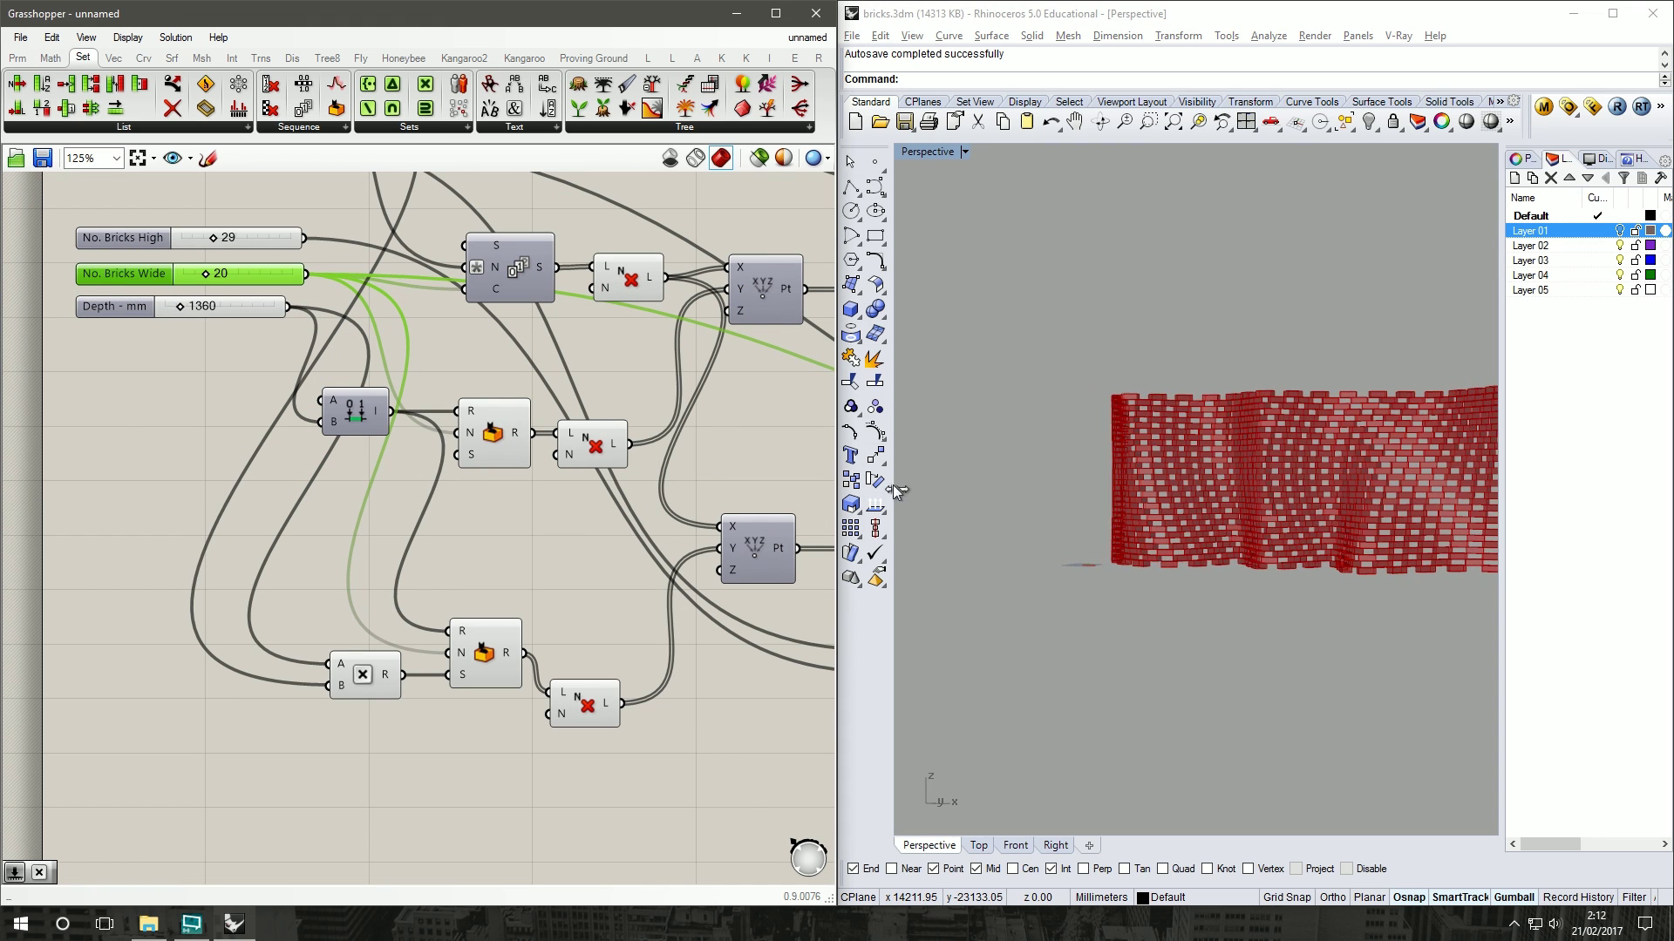